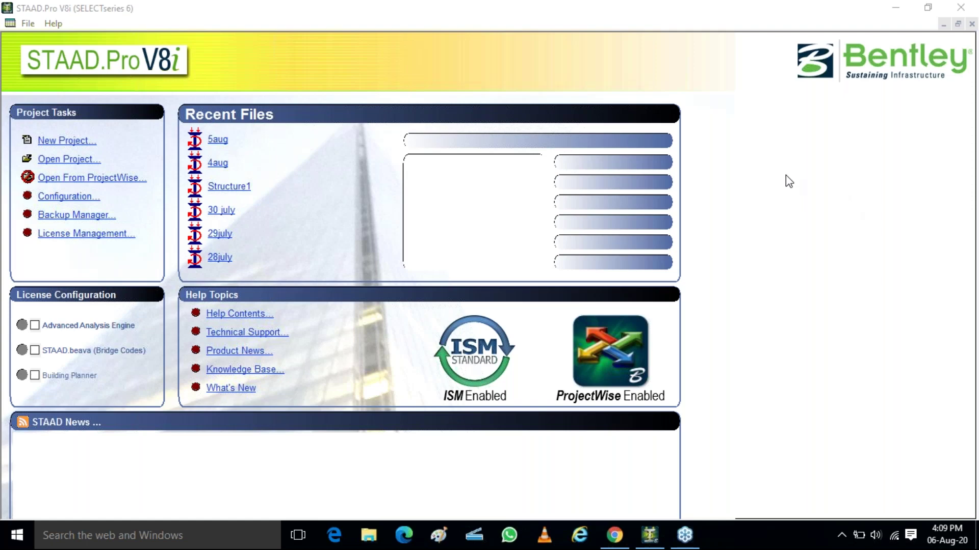
# - Raise the computer's sound volume
pyautogui.press('XF86AudioRaiseVolume')
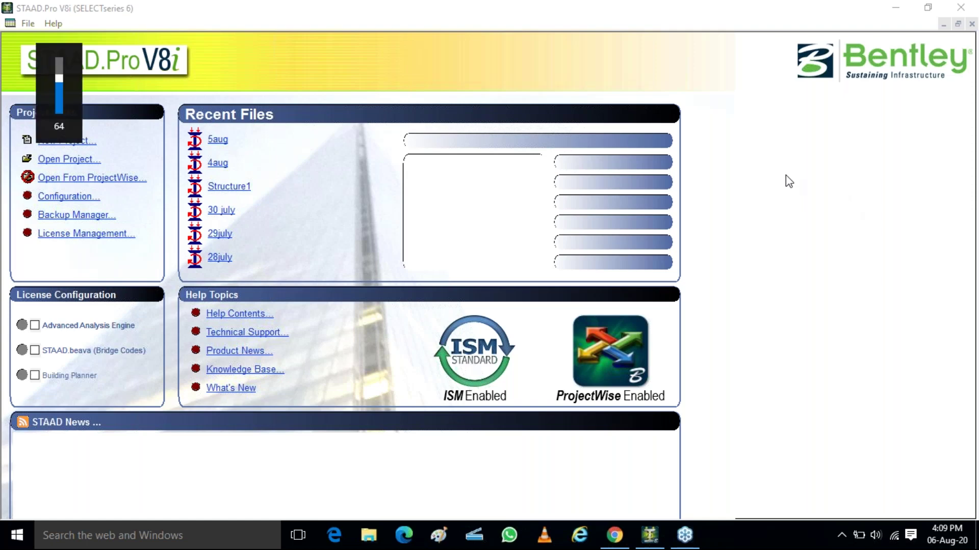
pyautogui.press('XF86AudioRaiseVolume')
pyautogui.press('XF86AudioRaiseVolume')
pyautogui.press('XF86AudioRaiseVolume')
pyautogui.press('XF86AudioRaiseVolume')
pyautogui.press('XF86AudioRaiseVolume')
pyautogui.press('XF86AudioRaiseVolume')
pyautogui.press('XF86AudioRaiseVolume')
pyautogui.press('XF86AudioRaiseVolume')
pyautogui.press('XF86AudioRaiseVolume')
pyautogui.press('XF86AudioRaiseVolume')
pyautogui.press('XF86AudioRaiseVolume')
pyautogui.press('XF86AudioRaiseVolume')
pyautogui.press('XF86AudioRaiseVolume')
pyautogui.press('XF86AudioRaiseVolume')
pyautogui.press('XF86AudioRaiseVolume')
pyautogui.press('XF86AudioRaiseVolume')
pyautogui.press('XF86AudioRaiseVolume')
pyautogui.press('XF86AudioRaiseVolume')
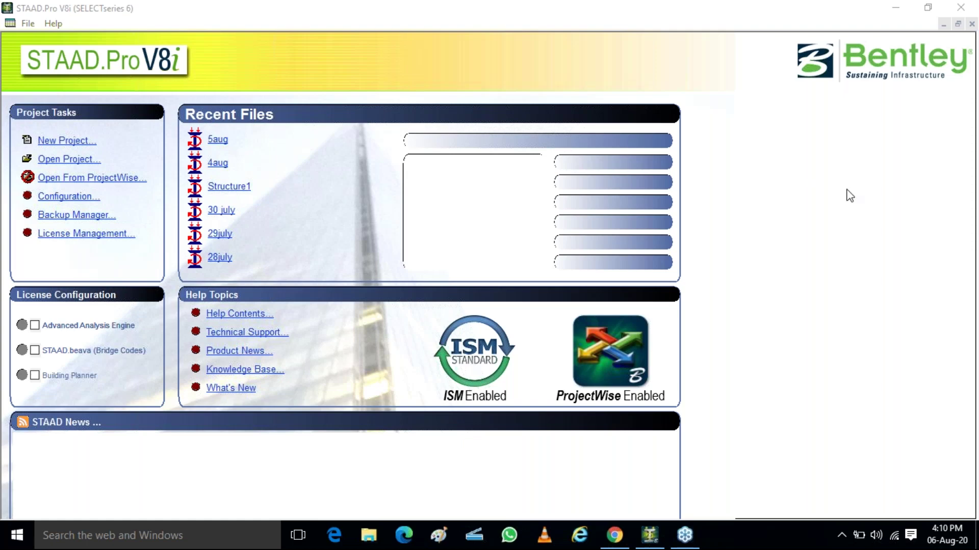
# - Switch to Chrome, search Google Images for "concentric bracing" in a new tab and look through the brace diagrams
pyautogui.click(607, 544)
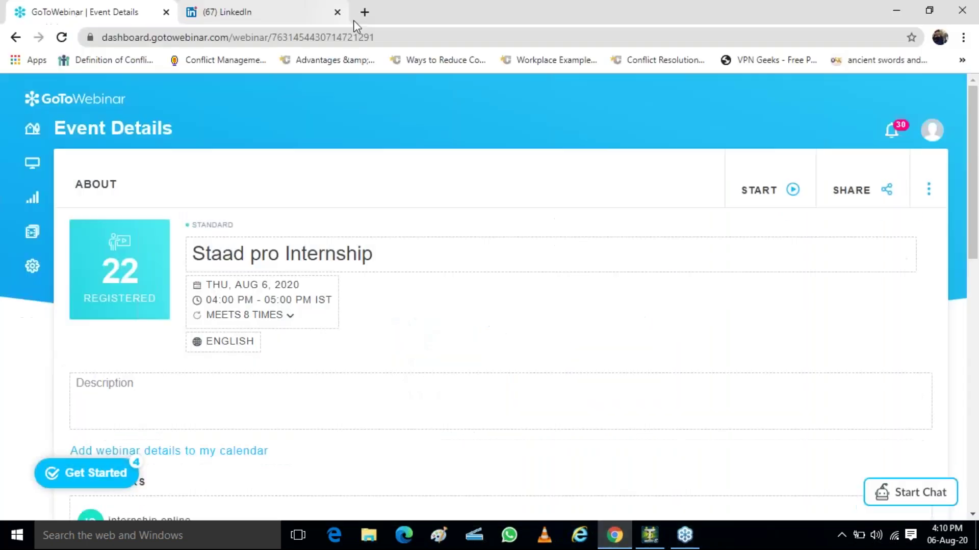
pyautogui.click(363, 13)
pyautogui.click(385, 34)
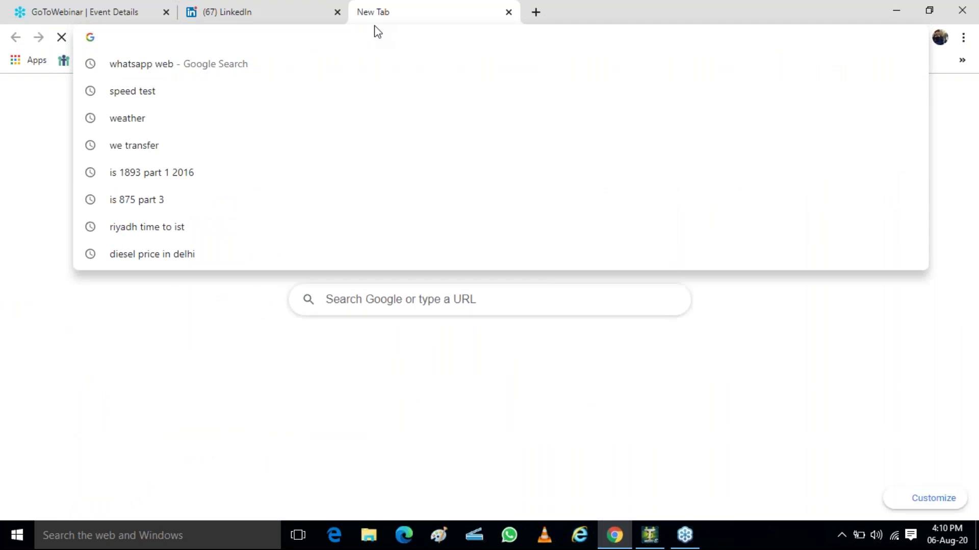
pyautogui.write('co')
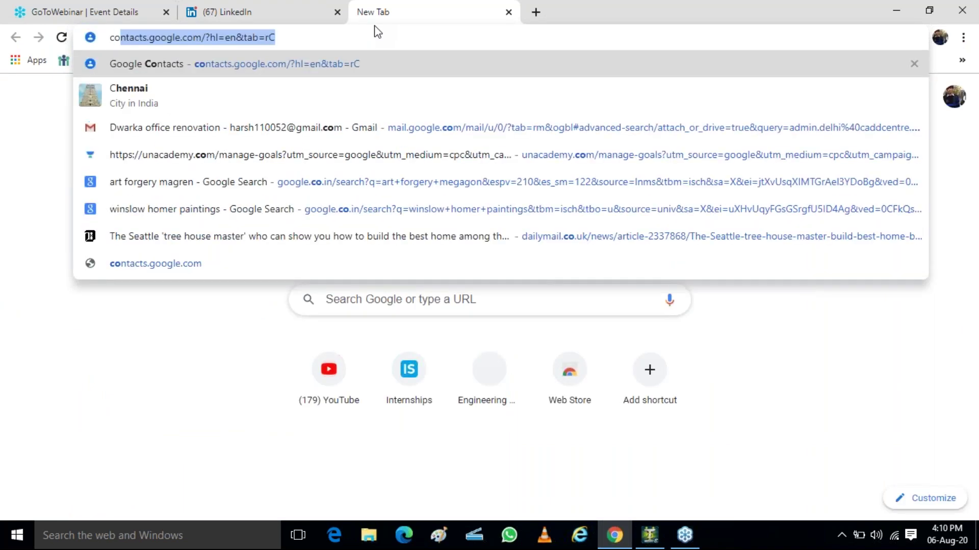
pyautogui.write('centric ')
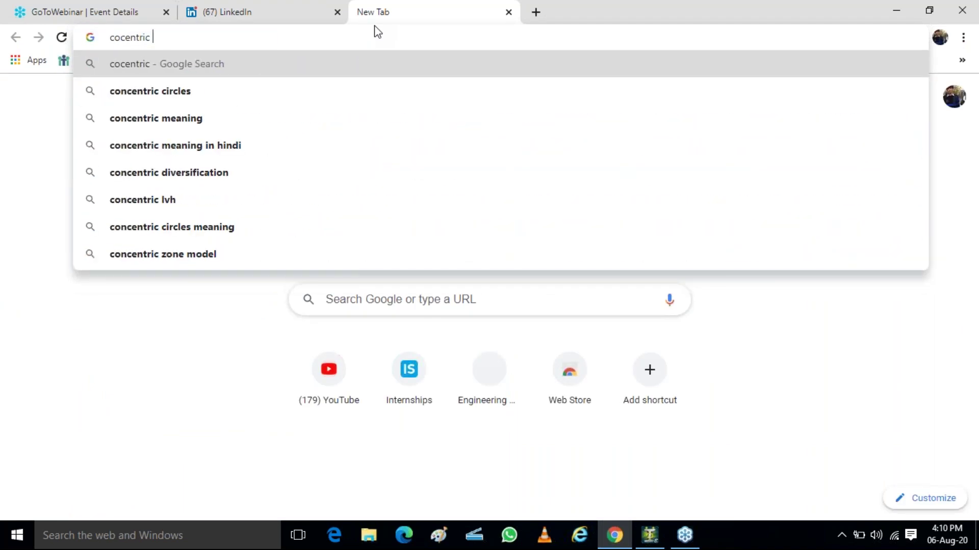
pyautogui.write('bracing')
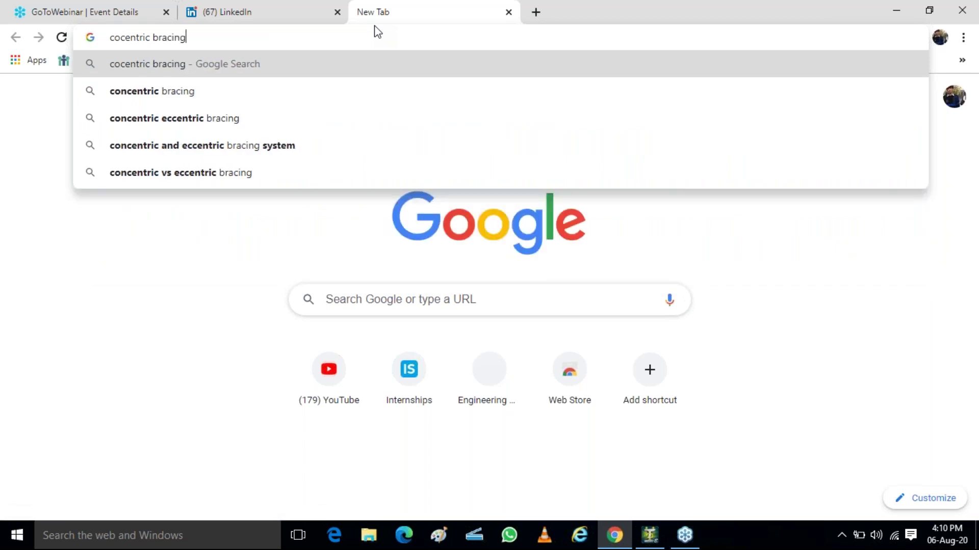
pyautogui.press('Return')
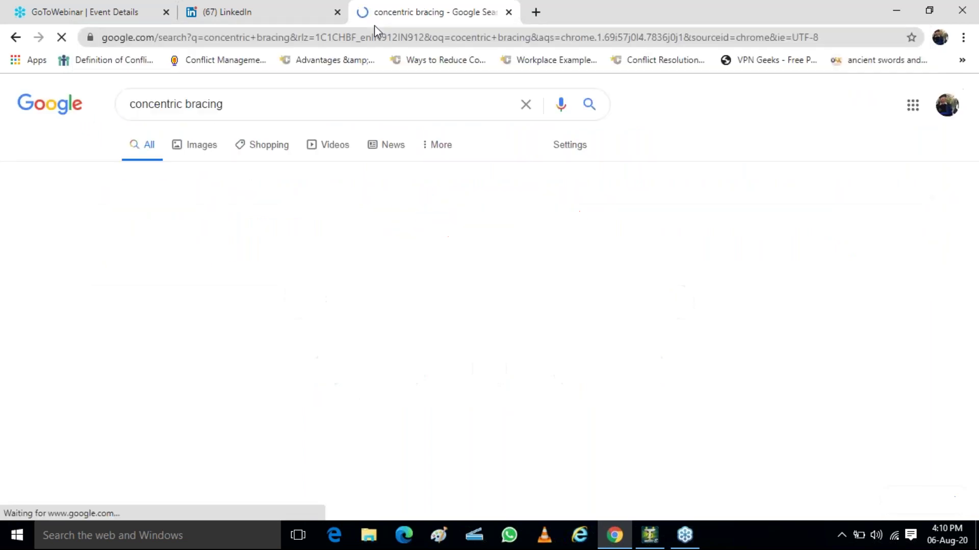
pyautogui.click(203, 148)
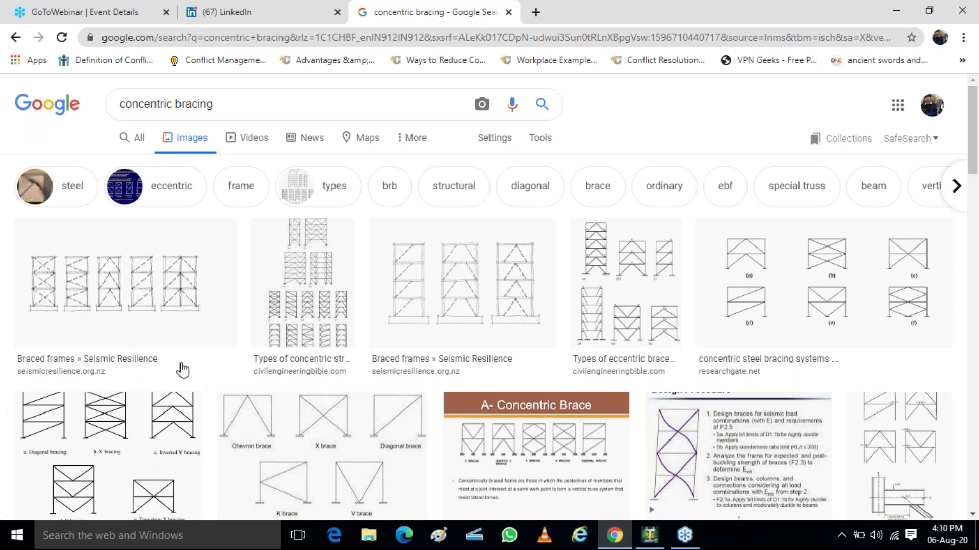
pyautogui.scroll(-1, 236, 347)
pyautogui.scroll(-3, 236, 347)
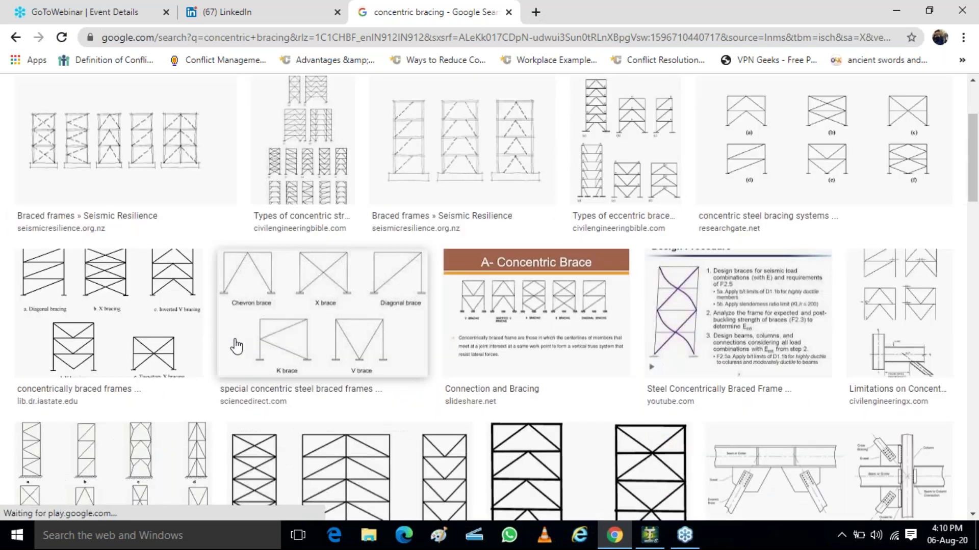
pyautogui.scroll(-3, 236, 346)
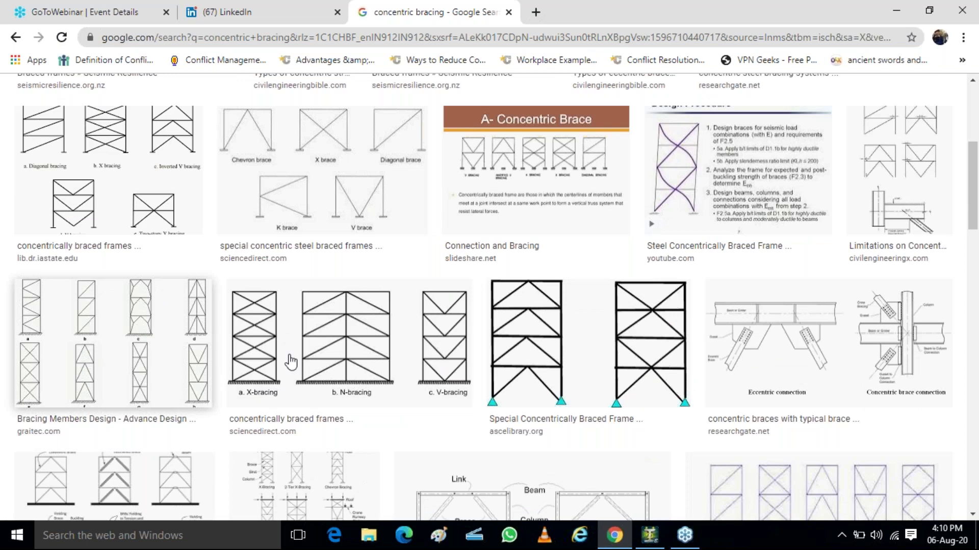
pyautogui.scroll(6, 306, 369)
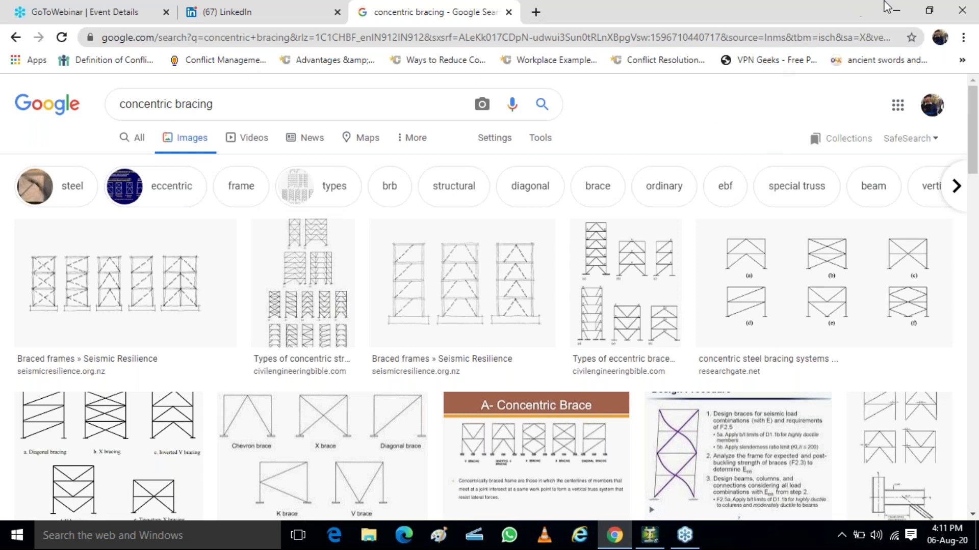
# - Minimise the open windows and launch RAM Connection with the Full version license
pyautogui.click(899, 8)
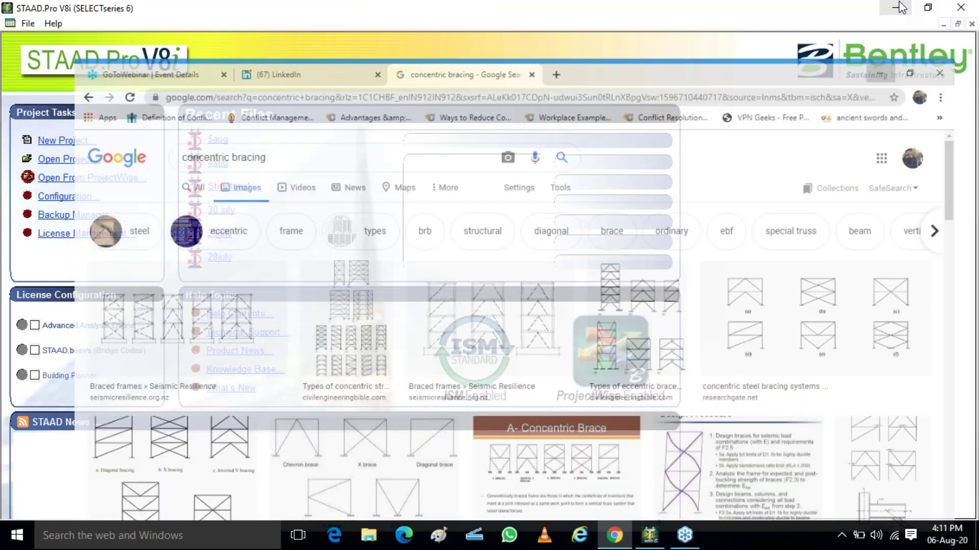
pyautogui.click(899, 8)
pyautogui.press('super')
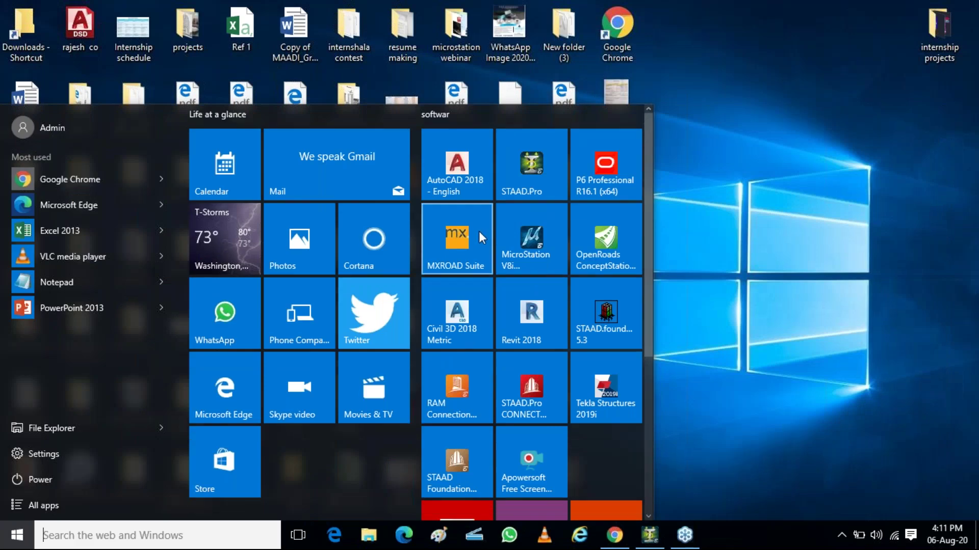
pyautogui.scroll(-3, 480, 231)
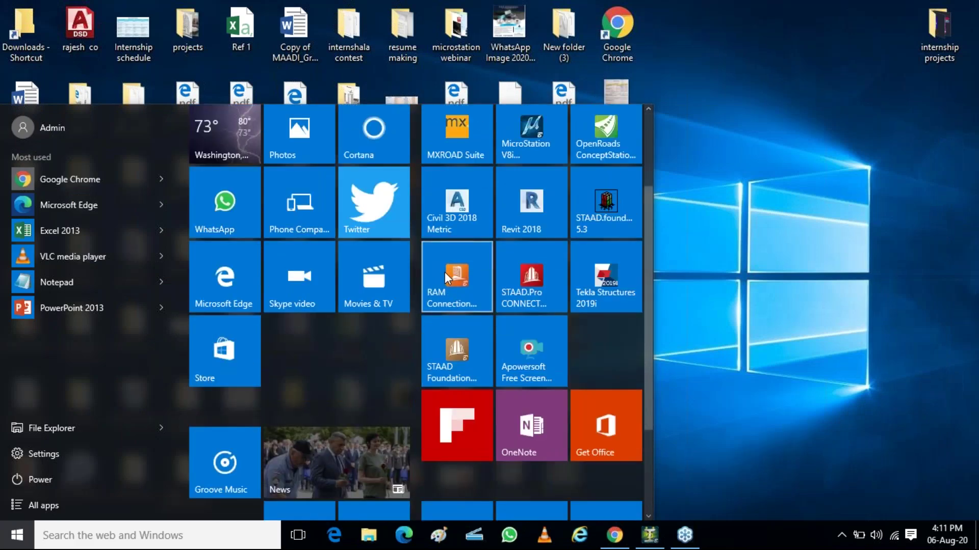
pyautogui.click(445, 272)
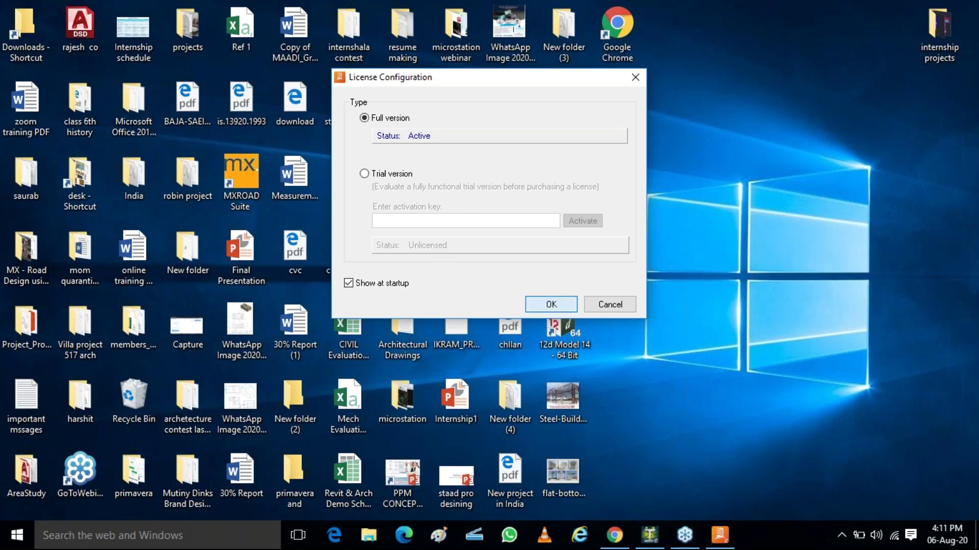
pyautogui.click(550, 304)
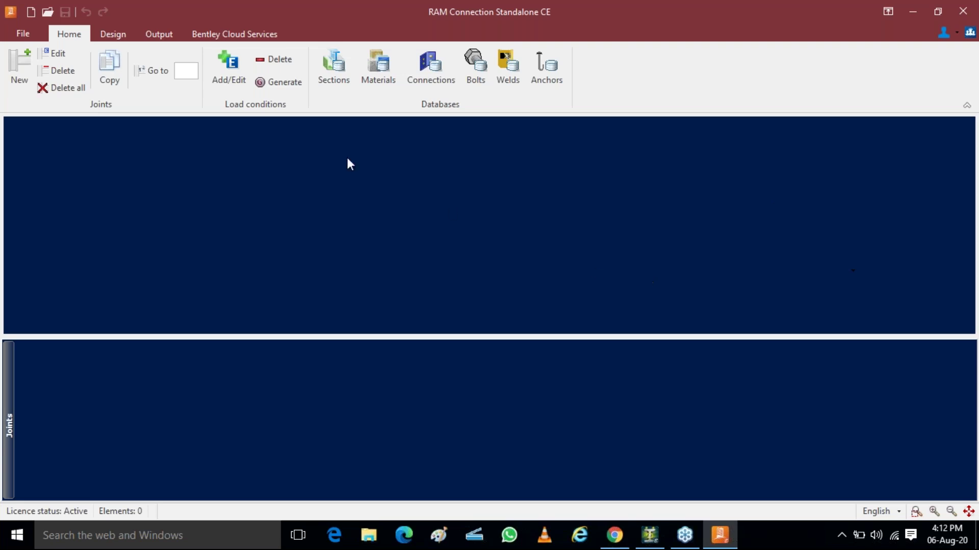
# - Open the recent model 01_Bhavikatti_3_2_SeatingAngle.rcnx, dismissing the Assign Project window and the CONNECT Advisor introduction
pyautogui.click(29, 38)
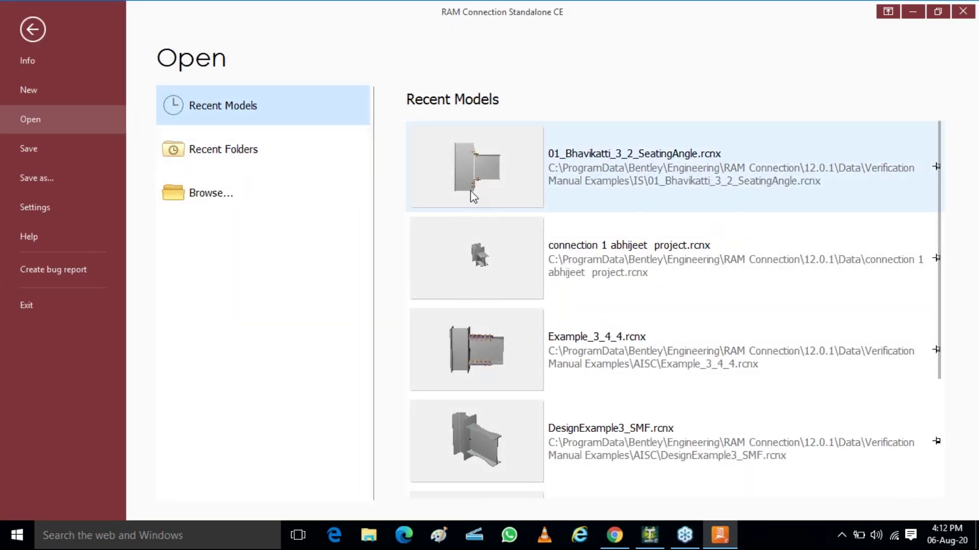
pyautogui.click(490, 163)
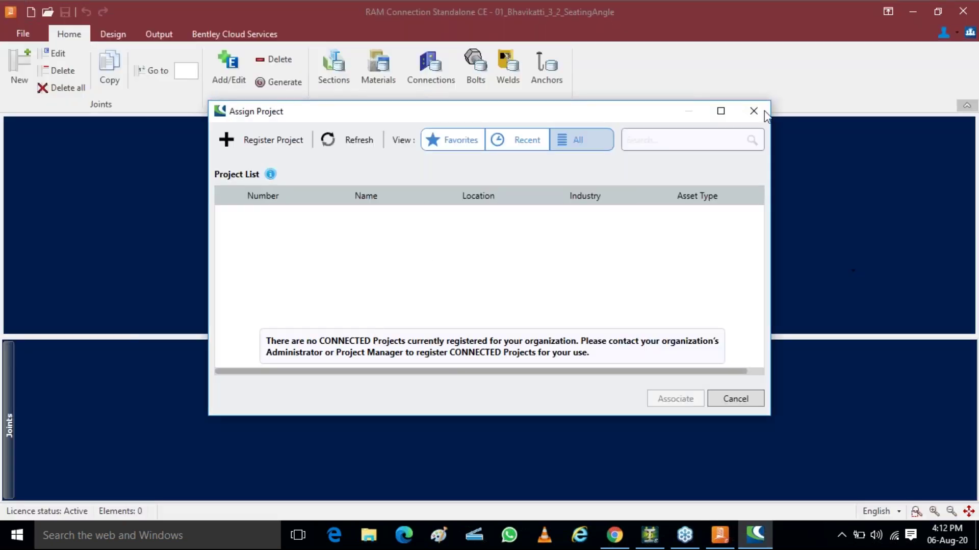
pyautogui.moveTo(678, 112); pyautogui.dragTo(563, 131)
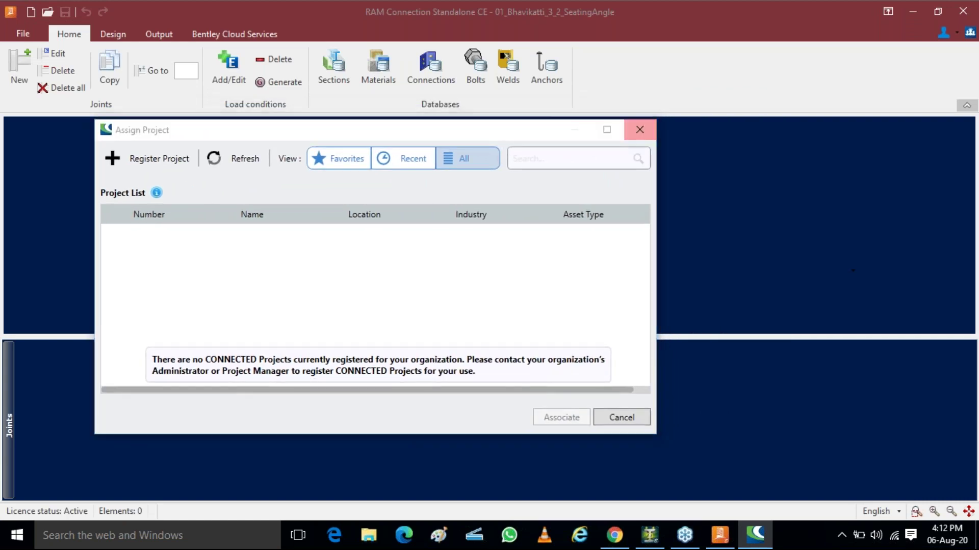
pyautogui.click(639, 129)
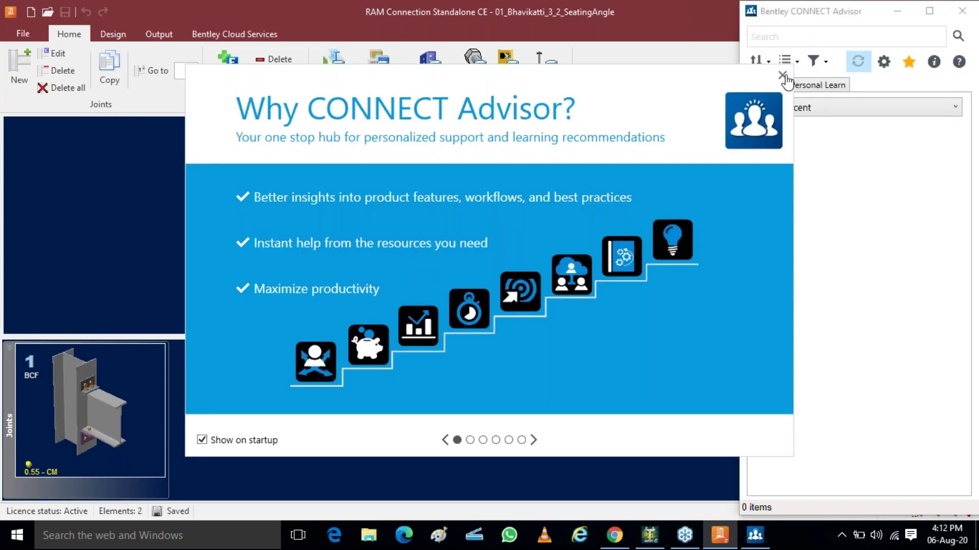
pyautogui.click(783, 75)
# - Examine the bolted beam-to-column seating angle joint in 3D and close RAM Connection
pyautogui.moveTo(470, 286); pyautogui.dragTo(360, 176)
pyautogui.scroll(6, 378, 195)
pyautogui.scroll(-6, 472, 172)
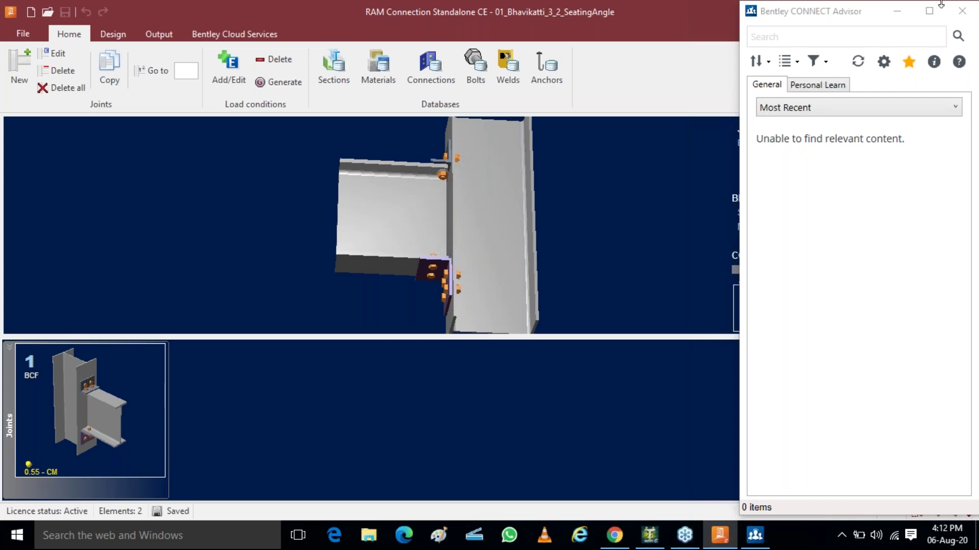
pyautogui.moveTo(678, 26); pyautogui.dragTo(401, 124)
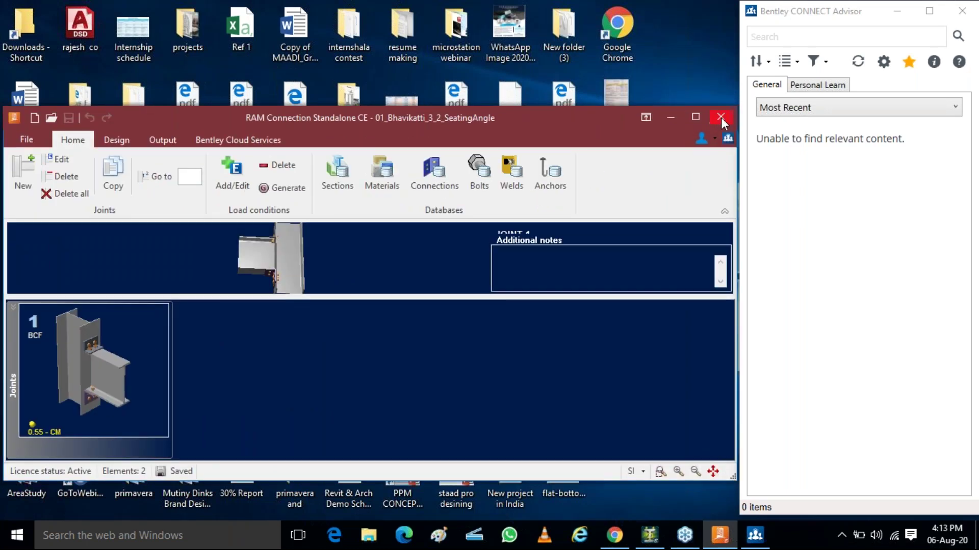
pyautogui.click(721, 118)
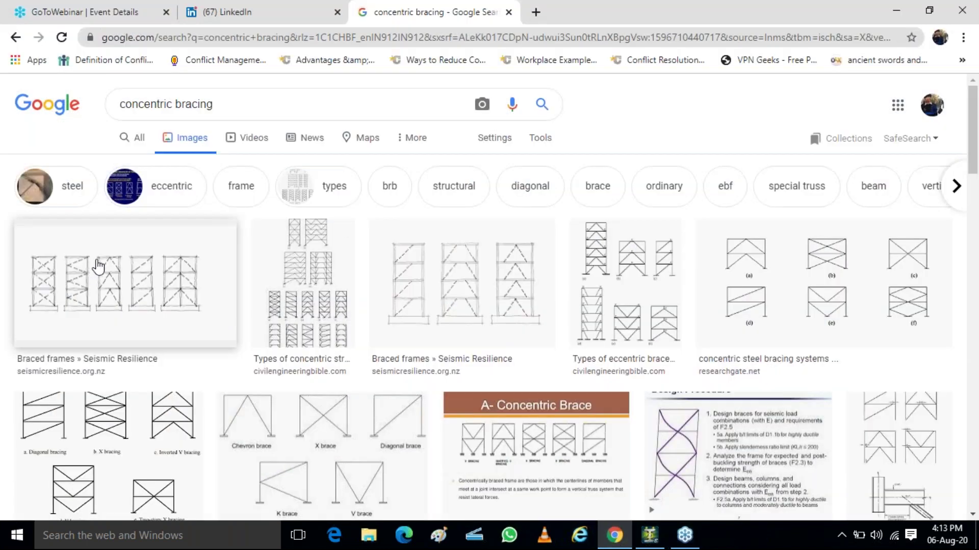
# - Preview the two Seismic Resilience "Braced frames" images in Chrome and examine where the braces meet the beams
pyautogui.click(93, 275)
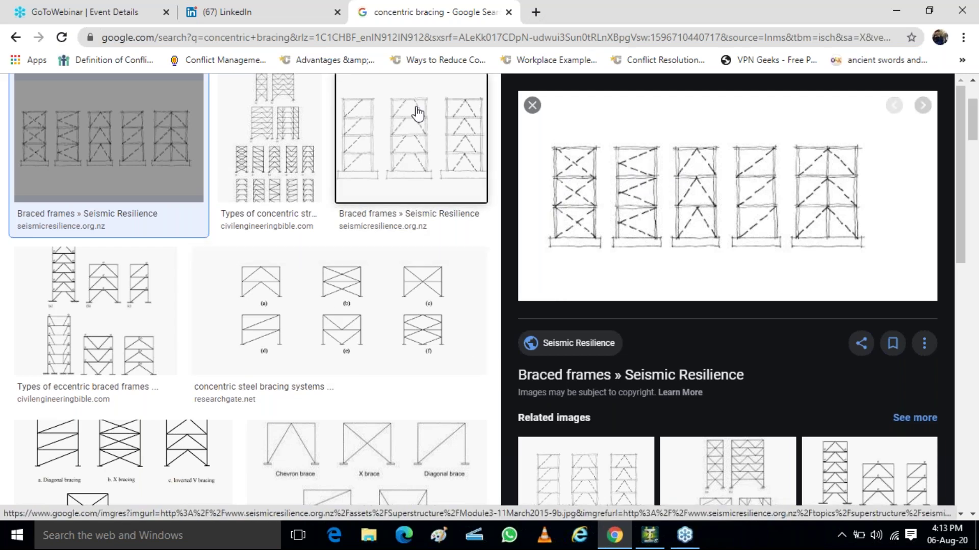
pyautogui.click(392, 173)
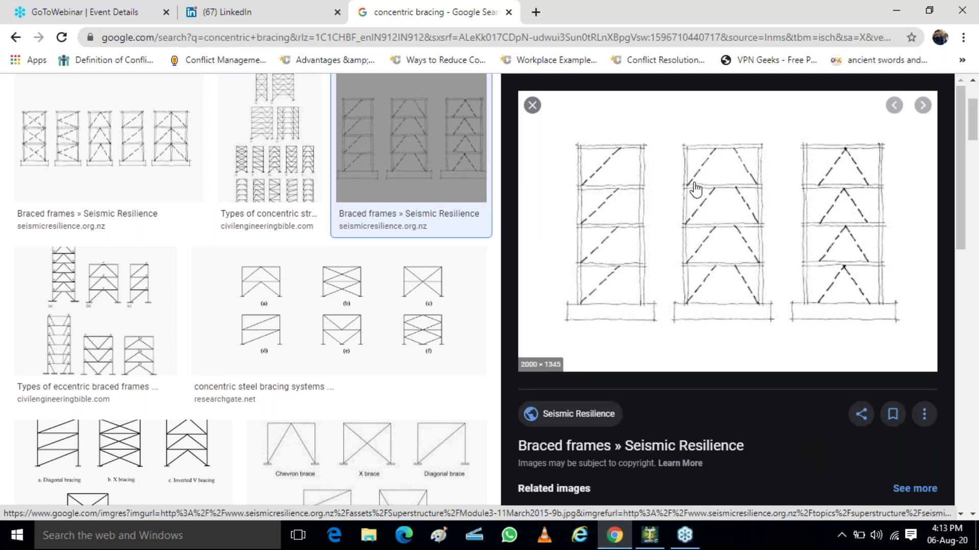
pyautogui.click(712, 166)
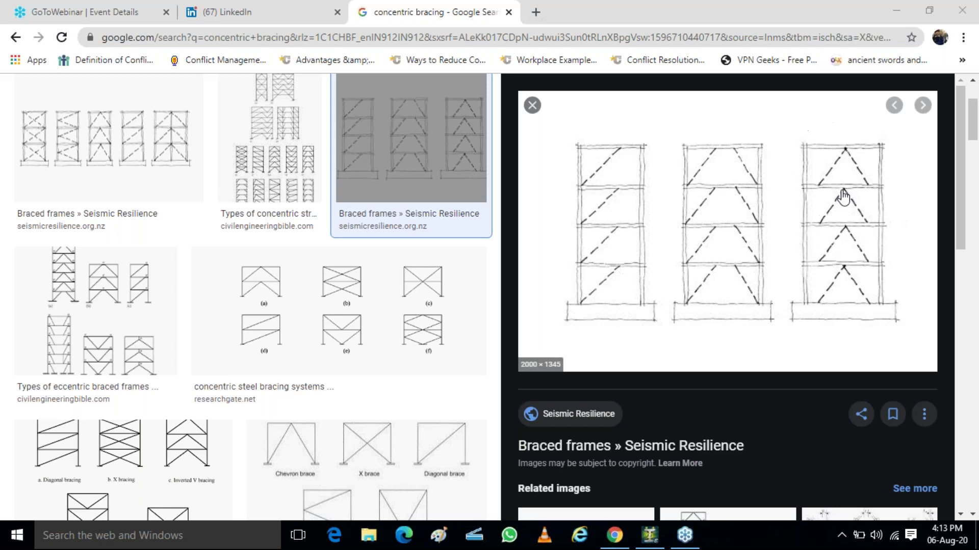
pyautogui.click(716, 162)
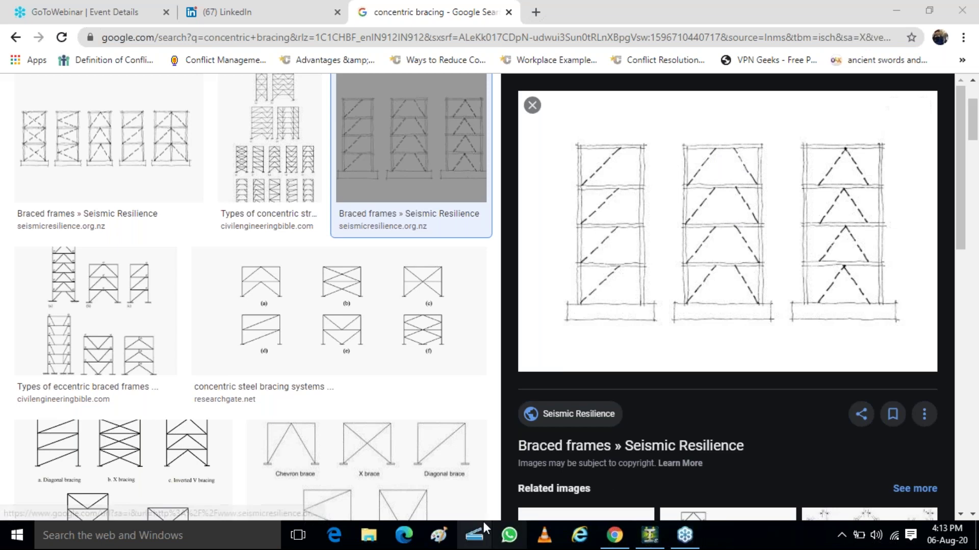
# - Switch to Paint and draw a black horizontal rectangle about 654 × 85 px near the top of the canvas as the beam
pyautogui.click(438, 535)
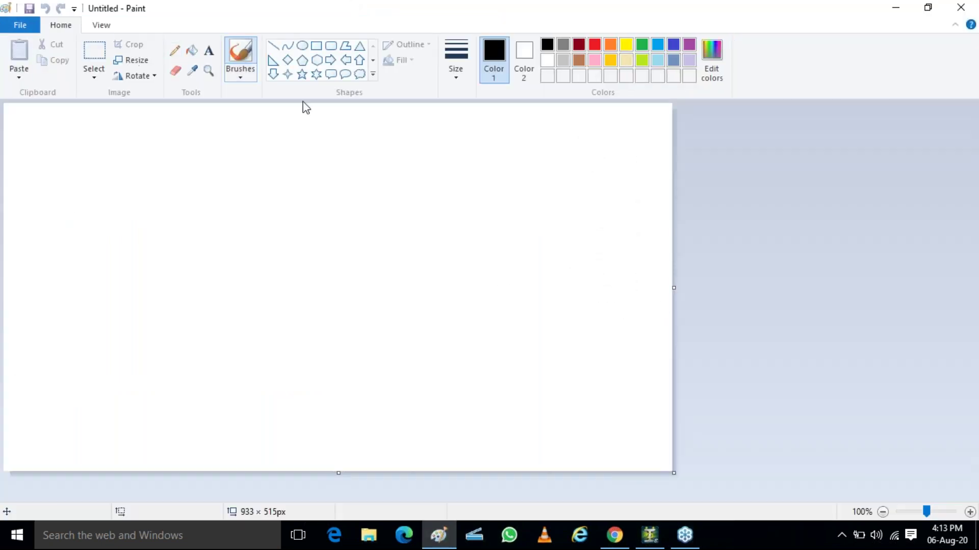
pyautogui.click(316, 45)
pyautogui.moveTo(127, 147); pyautogui.dragTo(595, 208)
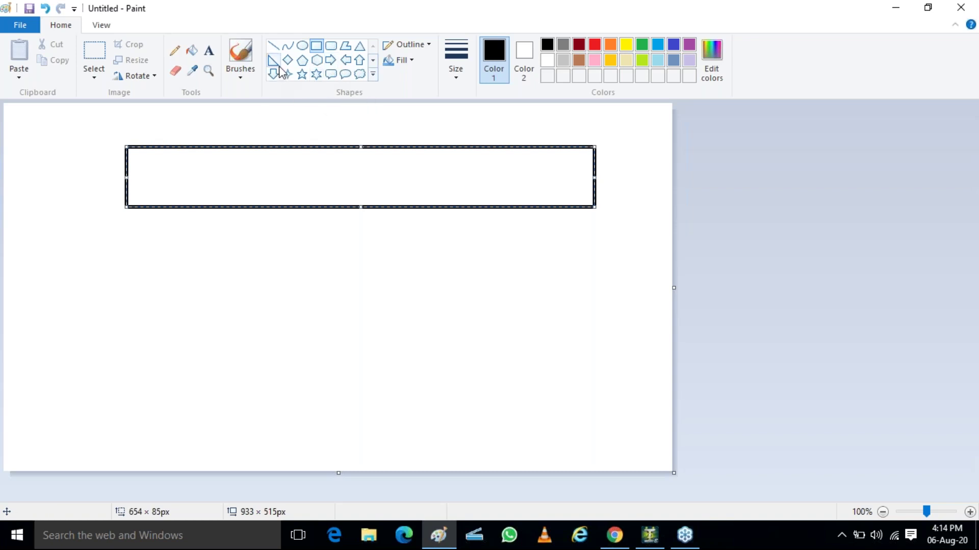
# - Draw two diagonal braces as pairs of black parallel lines, each about 300 px high, sloping down left and right from the beam's middle
pyautogui.click(273, 46)
pyautogui.moveTo(324, 143)
pyautogui.mouseDown()
pyautogui.moveTo(63, 367)
pyautogui.moveTo(89, 353)
pyautogui.mouseUp()
pyautogui.moveTo(373, 172)
pyautogui.mouseDown()
pyautogui.moveTo(369, 188)
pyautogui.moveTo(184, 387)
pyautogui.moveTo(119, 385)
pyautogui.mouseUp()
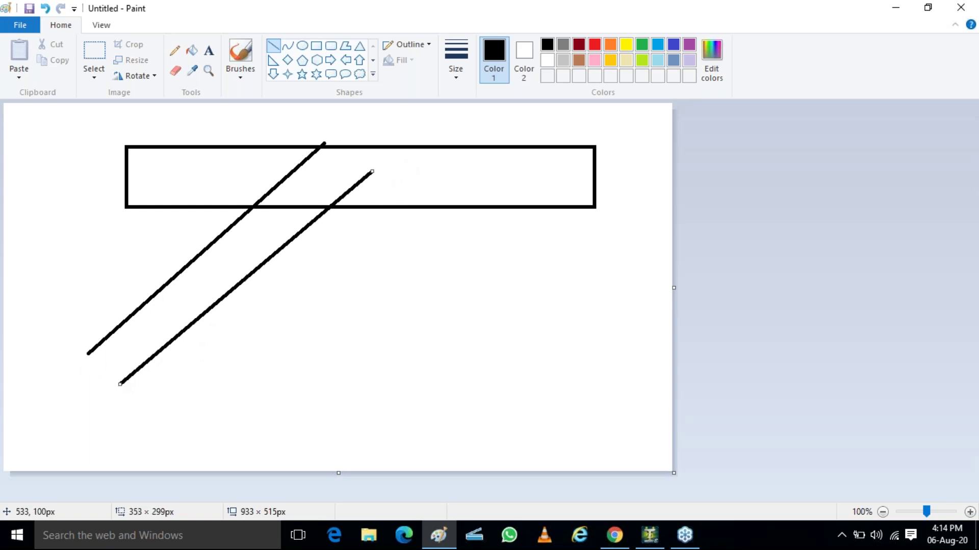
pyautogui.click(407, 145)
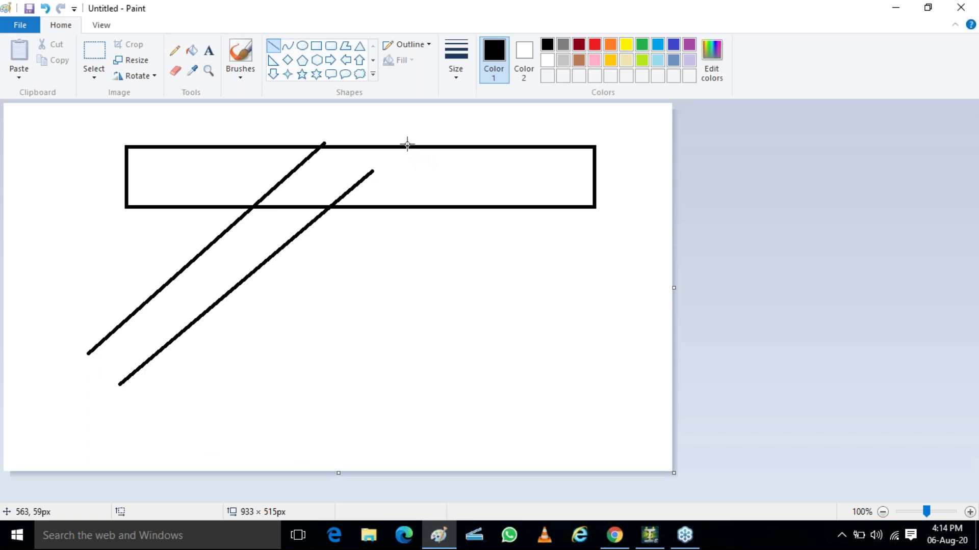
pyautogui.moveTo(418, 147)
pyautogui.mouseDown()
pyautogui.moveTo(642, 328)
pyautogui.moveTo(650, 355)
pyautogui.mouseUp()
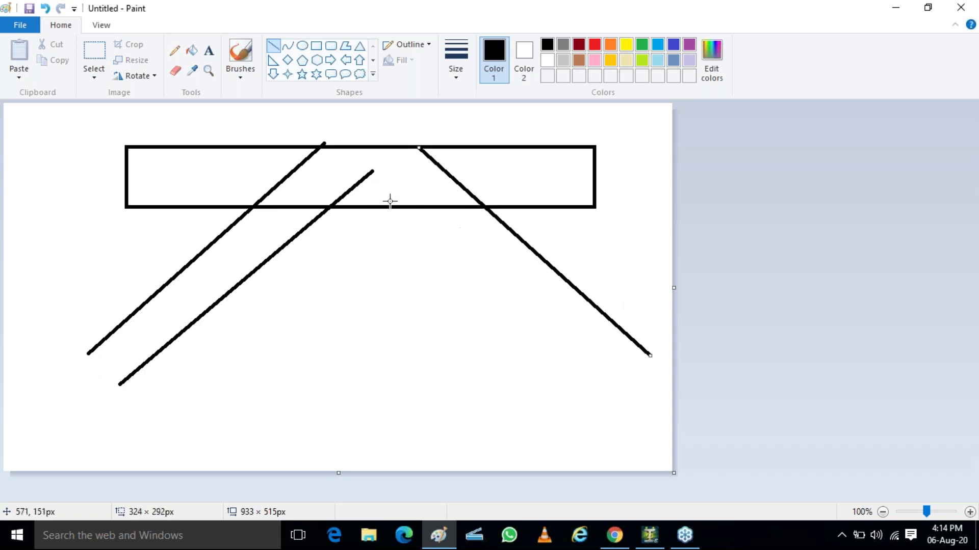
pyautogui.moveTo(374, 171)
pyautogui.mouseDown()
pyautogui.moveTo(557, 312)
pyautogui.moveTo(617, 392)
pyautogui.mouseUp()
pyautogui.click(476, 402)
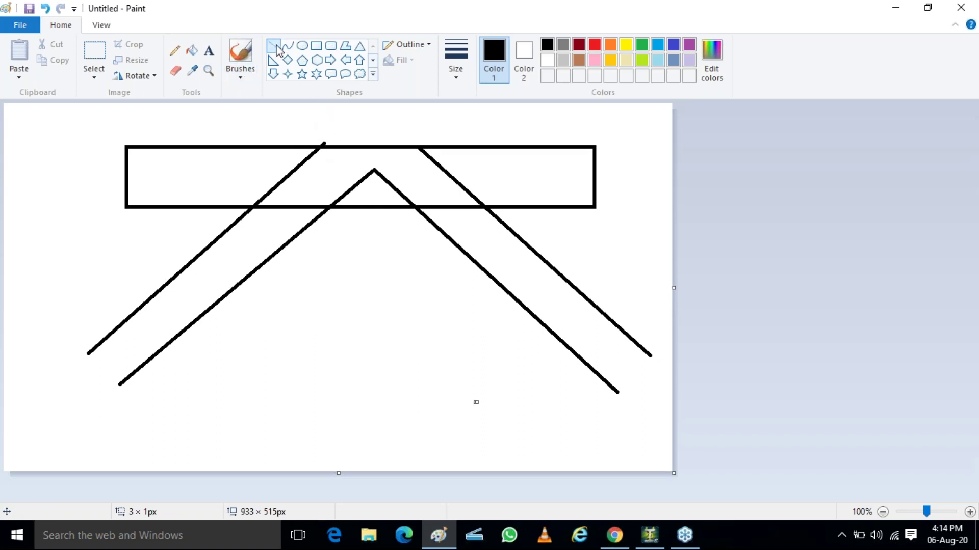
# - Draw a red centre line along each of the two braces, about 366 px wide, with both meeting at the middle of the beam's top edge
pyautogui.click(594, 45)
pyautogui.moveTo(106, 366); pyautogui.dragTo(367, 145)
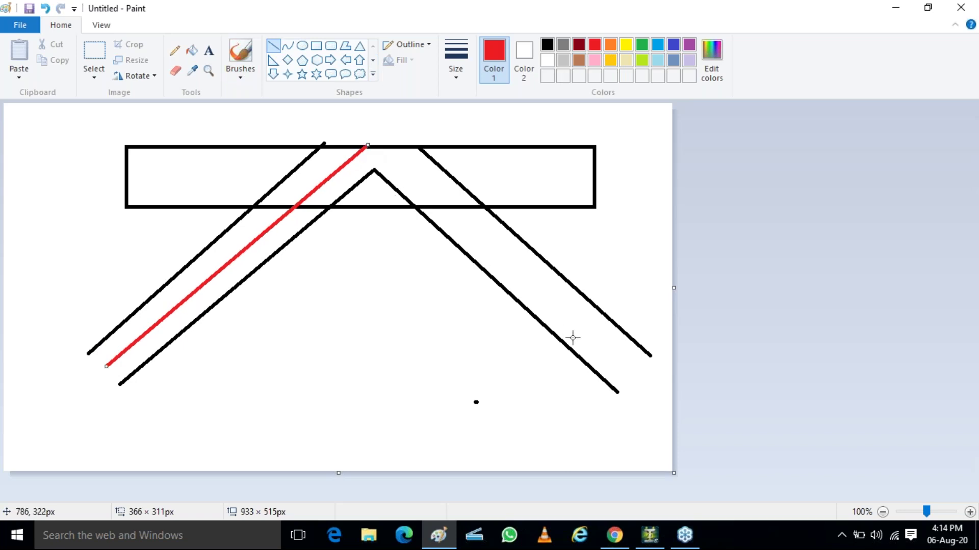
pyautogui.moveTo(636, 374)
pyautogui.mouseDown()
pyautogui.moveTo(404, 218)
pyautogui.moveTo(374, 145)
pyautogui.mouseUp()
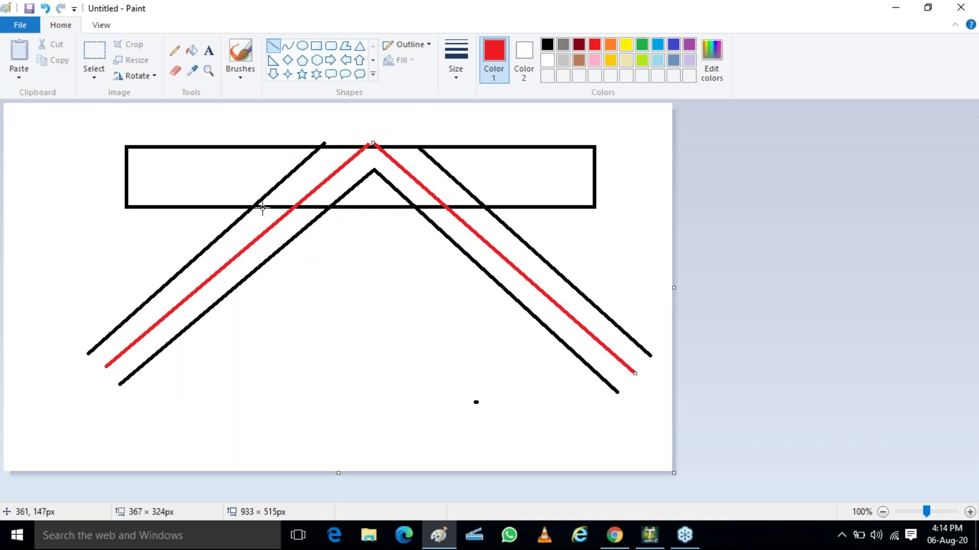
# - Outline a gusset plate in red below the beam, with two short side edges, two edges slanting across the braces and a horizontal bottom edge
pyautogui.moveTo(207, 205); pyautogui.dragTo(201, 231)
pyautogui.moveTo(551, 205); pyautogui.dragTo(557, 235)
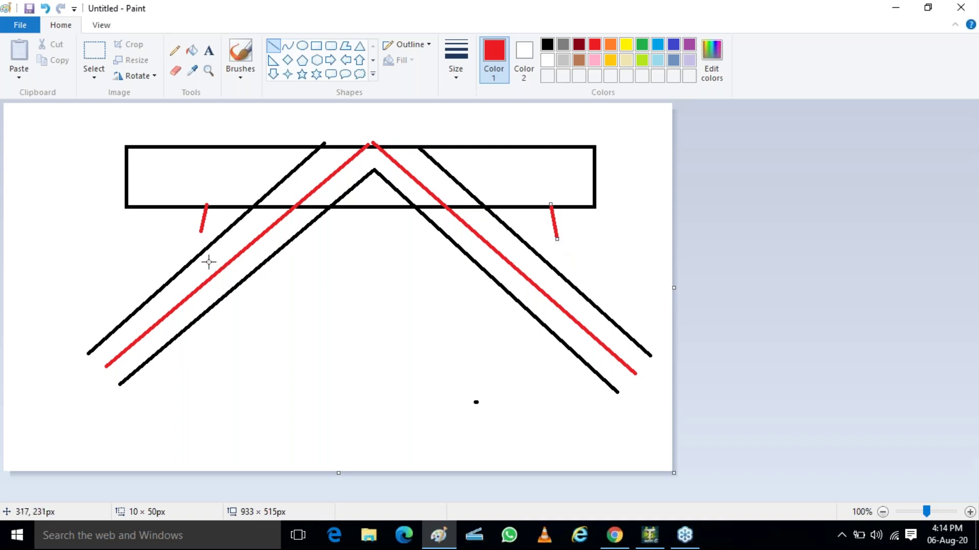
pyautogui.moveTo(198, 232)
pyautogui.mouseDown()
pyautogui.moveTo(305, 326)
pyautogui.moveTo(369, 327)
pyautogui.moveTo(417, 324)
pyautogui.moveTo(537, 237)
pyautogui.moveTo(560, 235)
pyautogui.mouseUp()
pyautogui.click(321, 357)
pyautogui.click(420, 350)
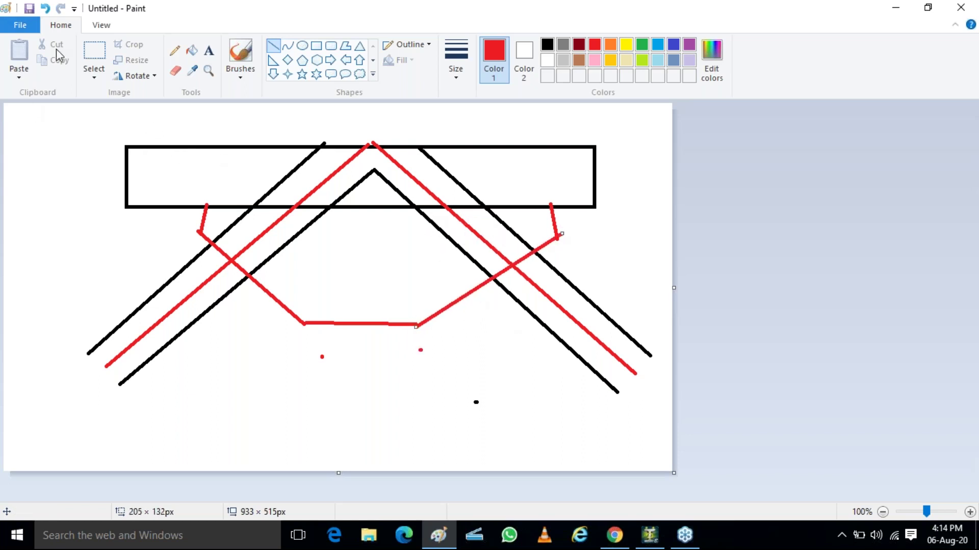
# - Select an area of about 508 × 74 px inside the beam rectangle and delete the brace lines within it
pyautogui.click(95, 53)
pyautogui.moveTo(197, 149); pyautogui.dragTo(560, 202)
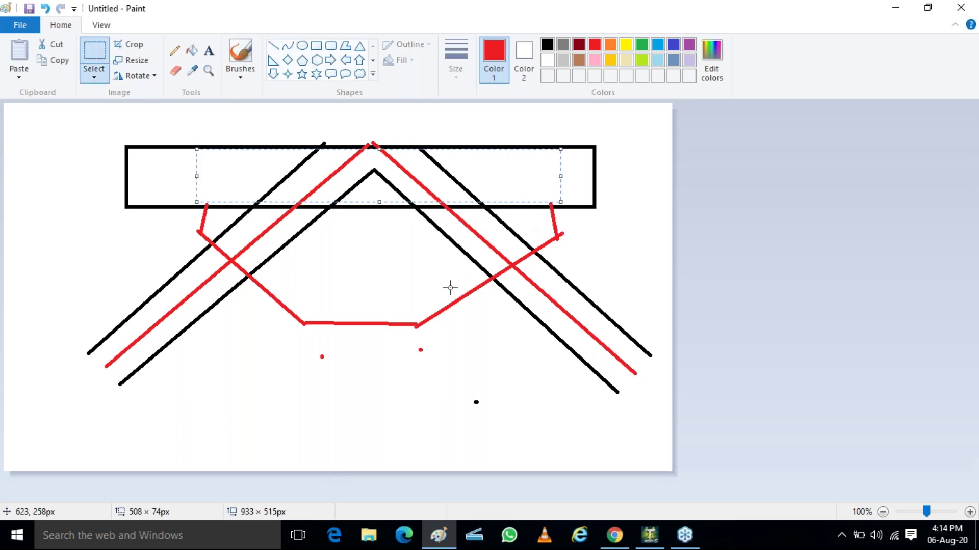
pyautogui.press('Delete')
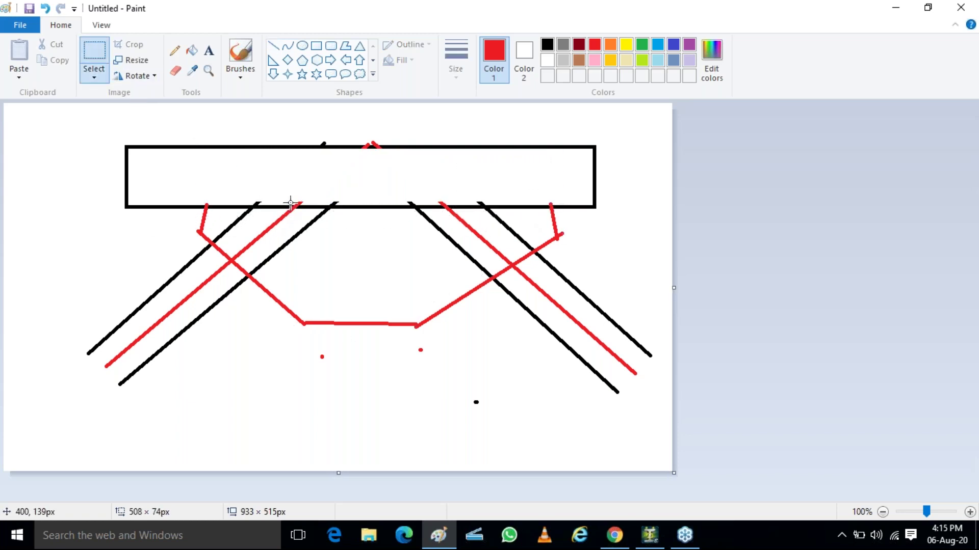
pyautogui.press('ctrl')
pyautogui.press('ctrl')
# - Switch to Chrome, replace the concentric bracing page with a new tab and search for videos on "seismic dampers in action"
pyautogui.click(623, 547)
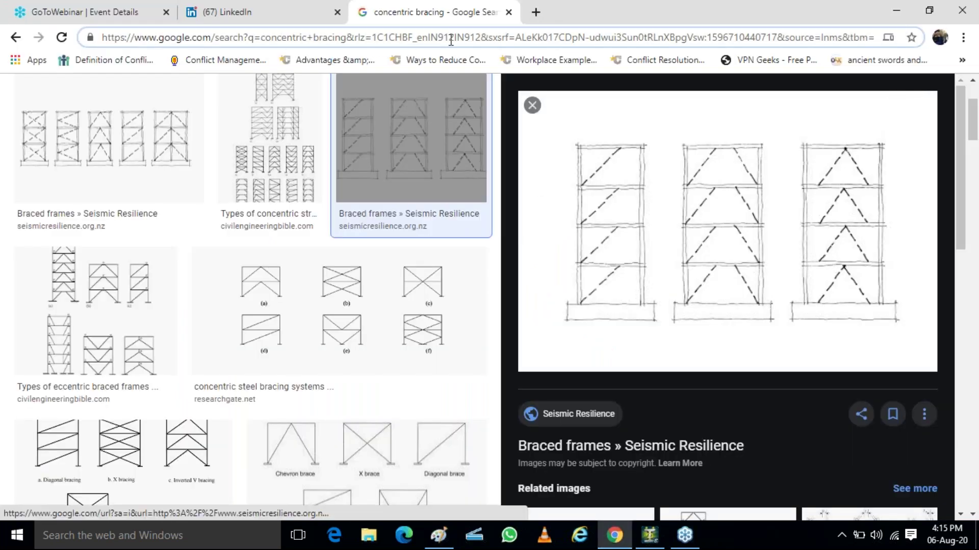
pyautogui.click(534, 13)
pyautogui.click(509, 12)
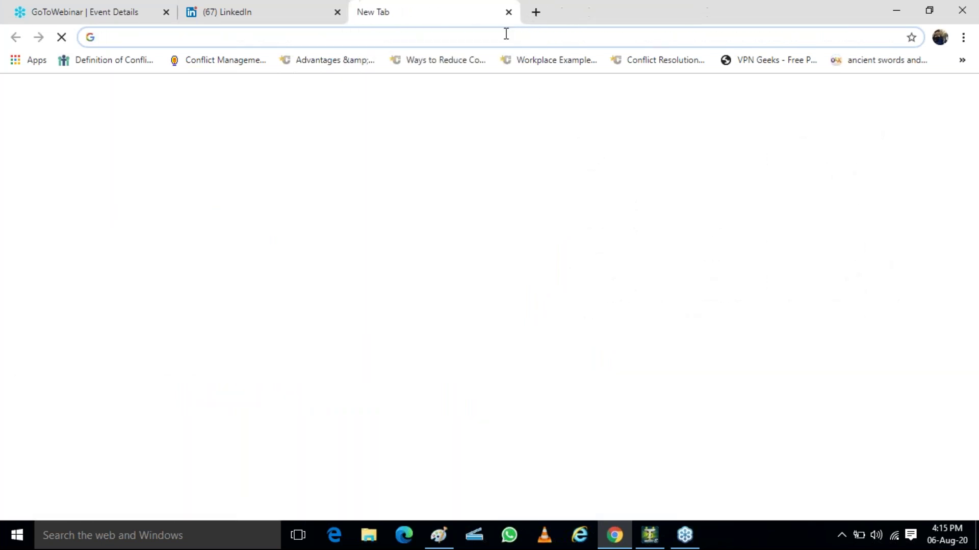
pyautogui.click(509, 36)
pyautogui.write('sismi')
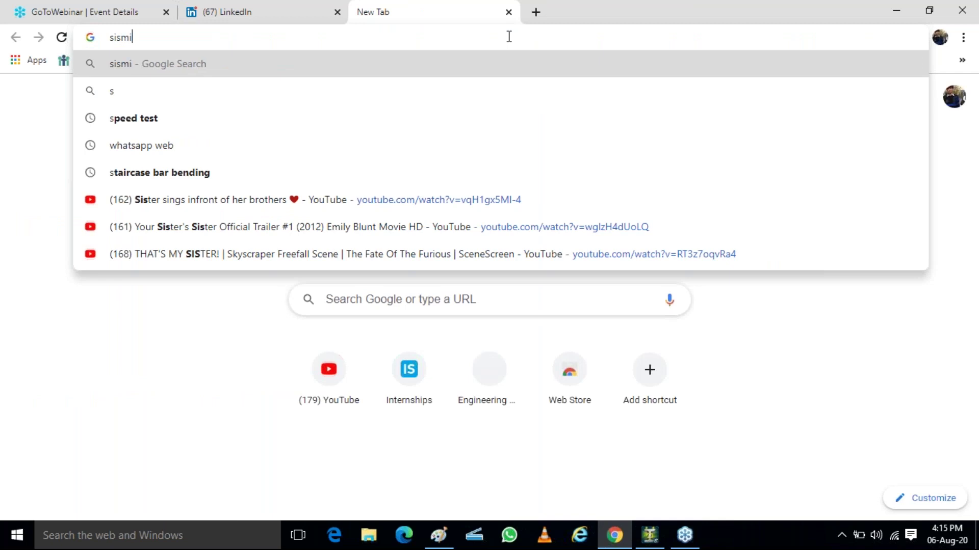
pyautogui.write('c damp')
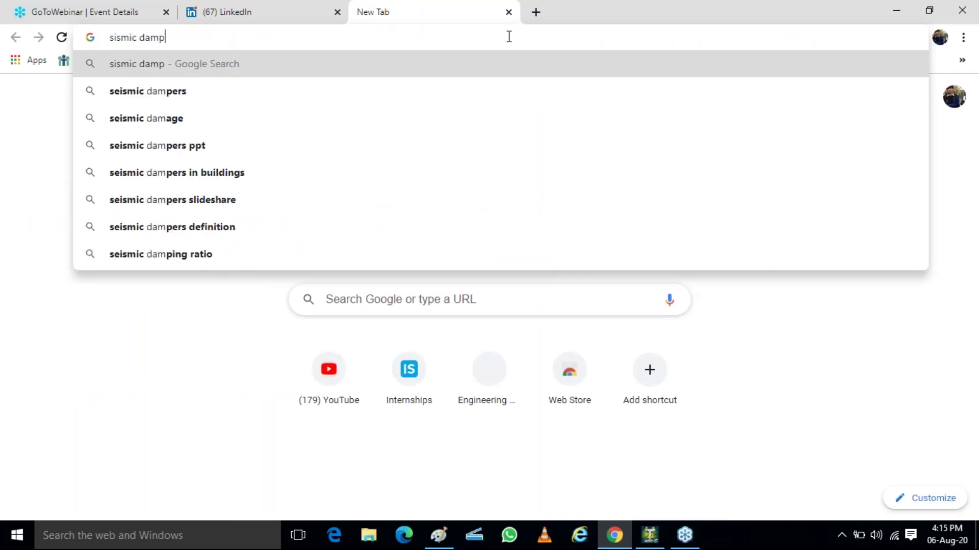
pyautogui.write('ers in action')
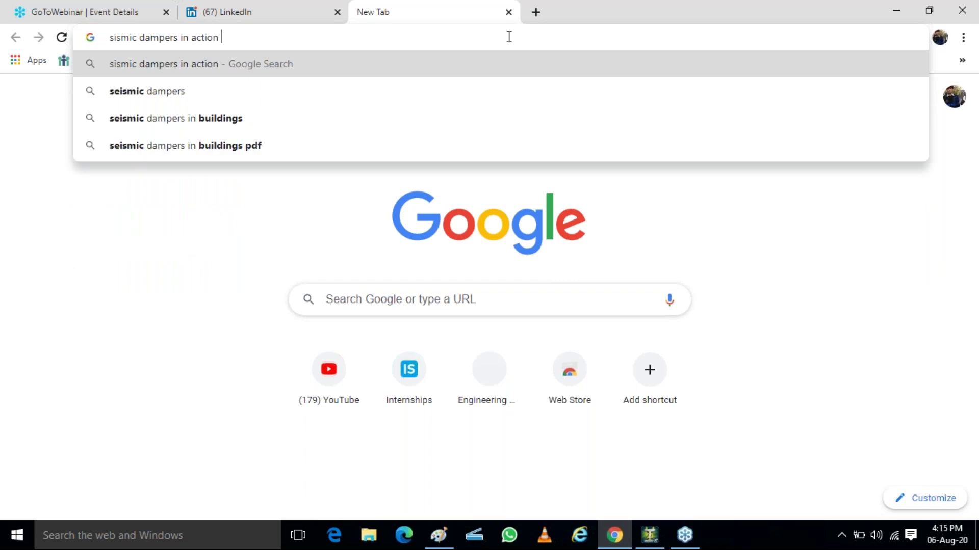
pyautogui.press('Return')
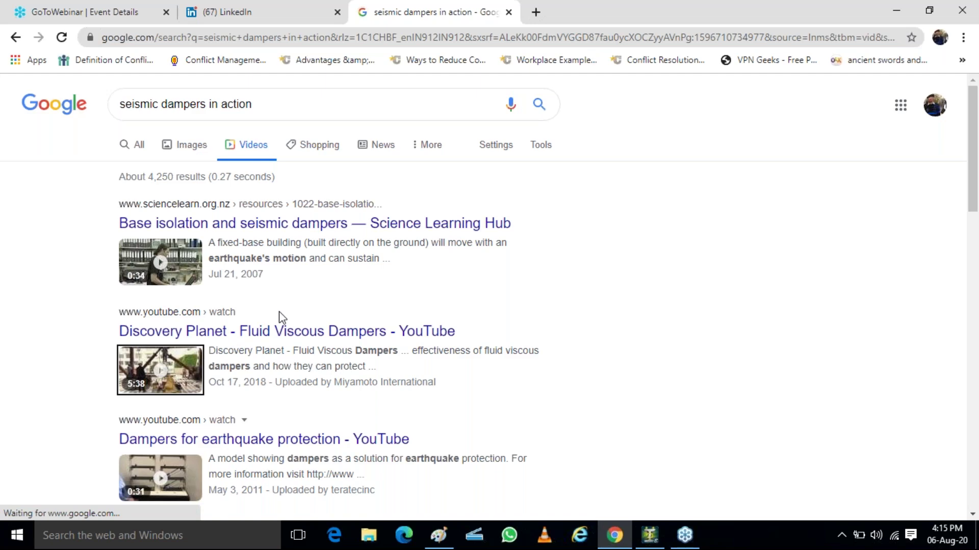
# - Open the video "Discovery Planet - Fluid Viscous Dampers", skip ahead to the damper installation around 2:30 and pause at 2:33
pyautogui.click(168, 378)
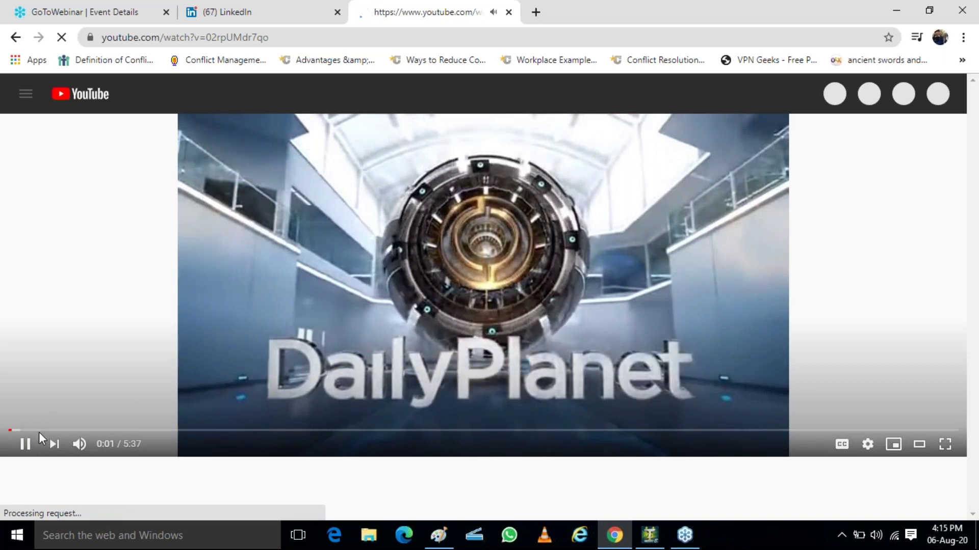
pyautogui.click(36, 431)
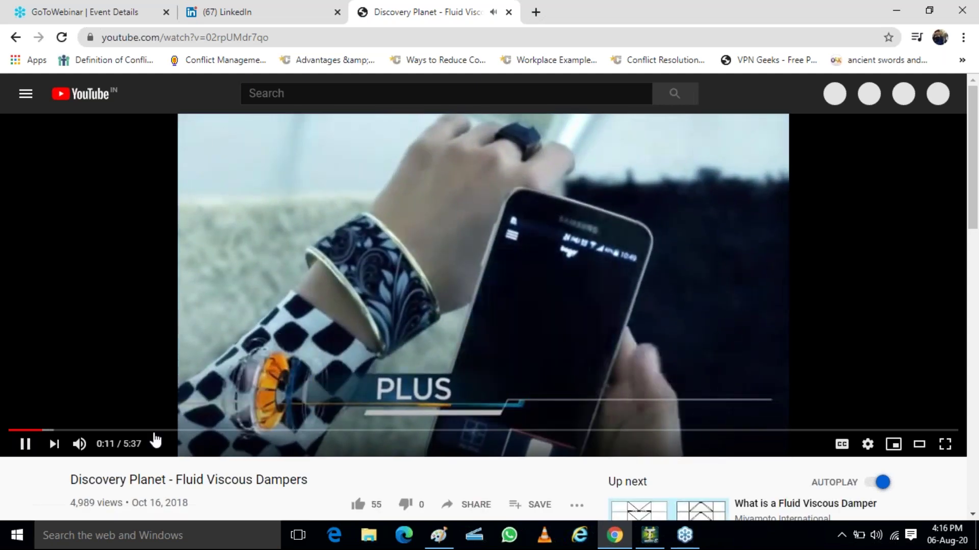
pyautogui.click(141, 431)
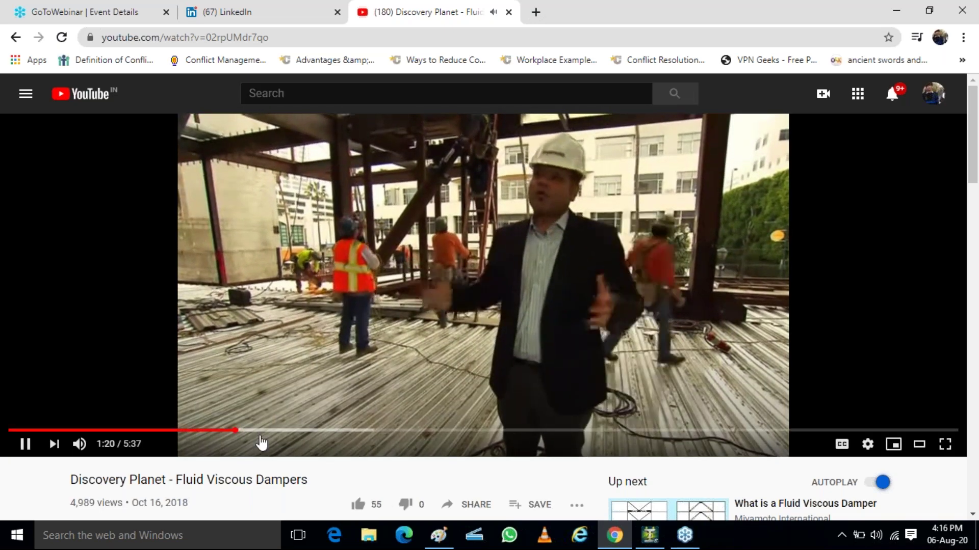
pyautogui.click(324, 431)
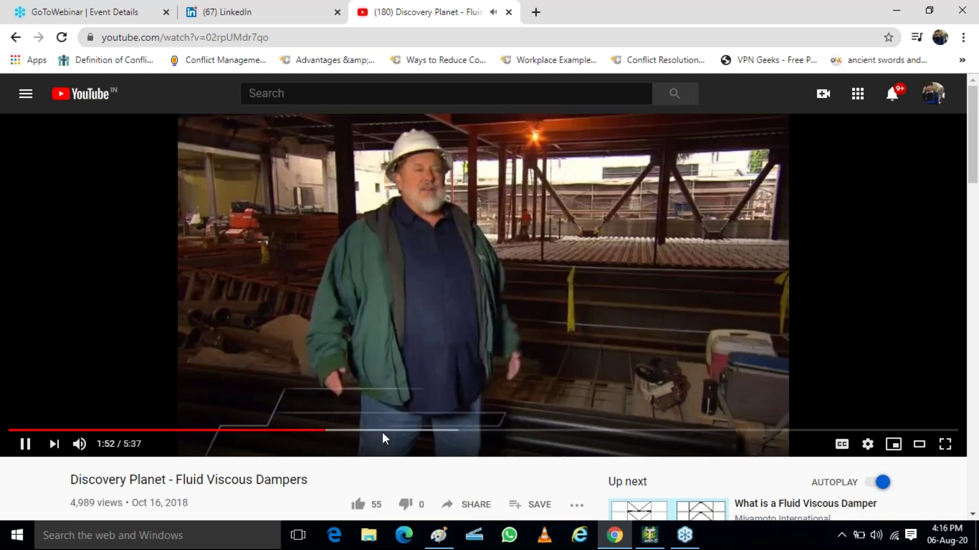
pyautogui.click(389, 431)
pyautogui.click(449, 432)
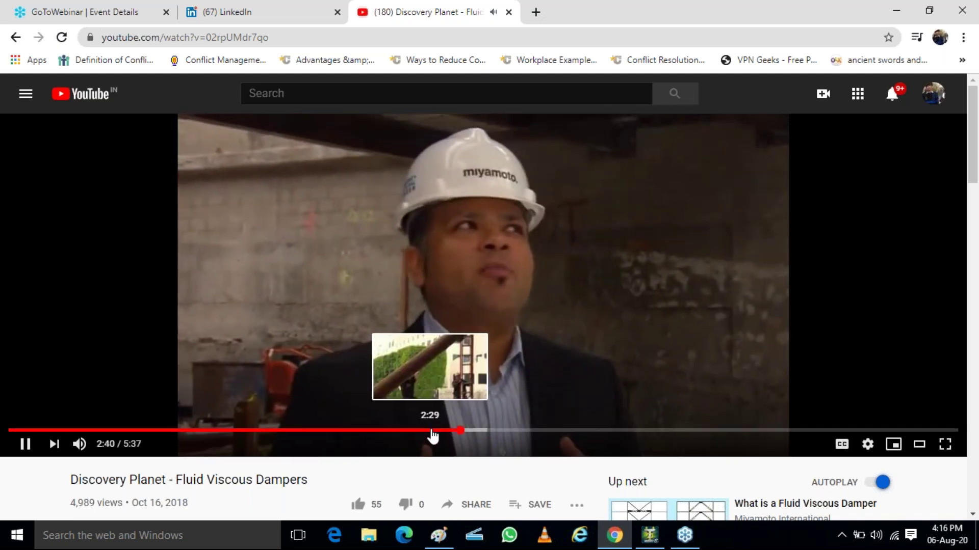
pyautogui.click(433, 431)
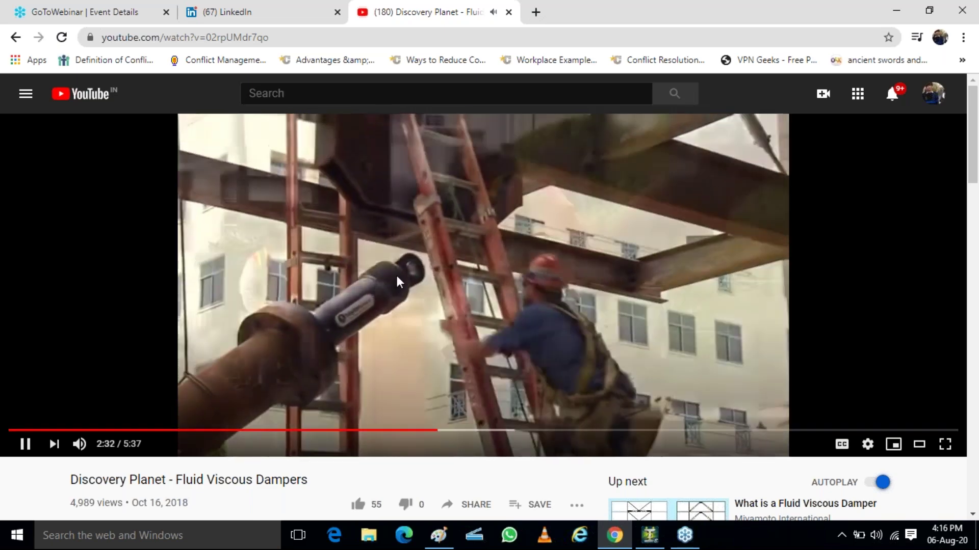
pyautogui.click(388, 289)
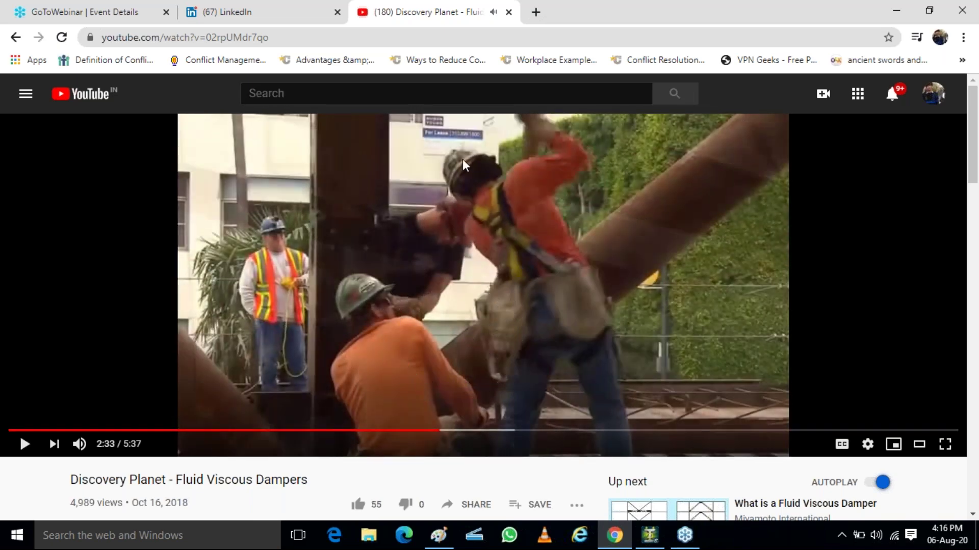
# - Return to the video results, watch "Dampers for earthquake protection" comparing frame models with and without dampers, and pause at 0:24
pyautogui.click(16, 38)
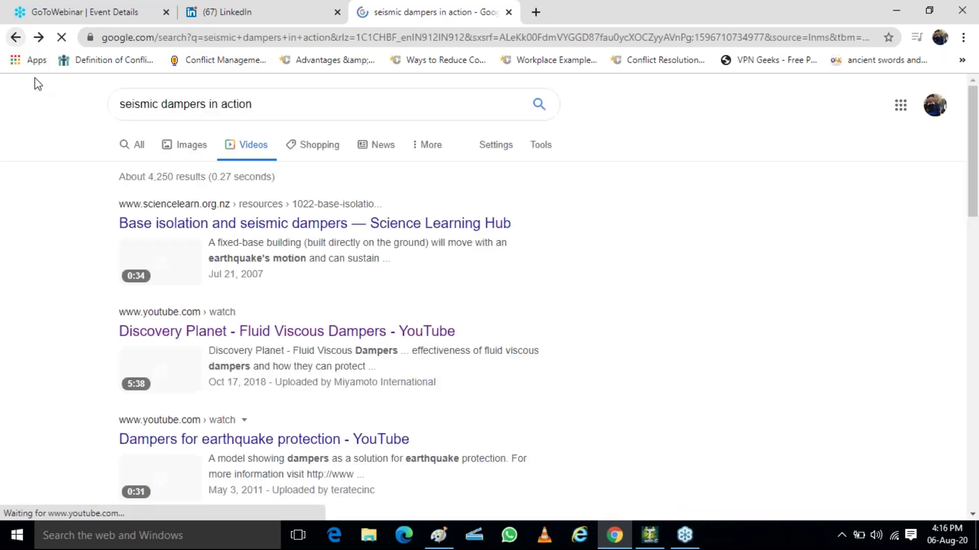
pyautogui.click(155, 492)
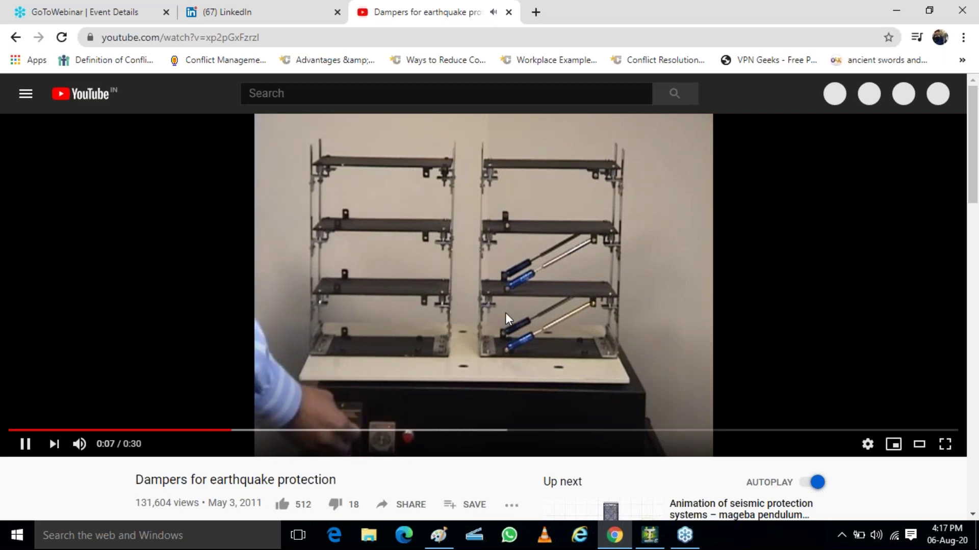
pyautogui.click(513, 304)
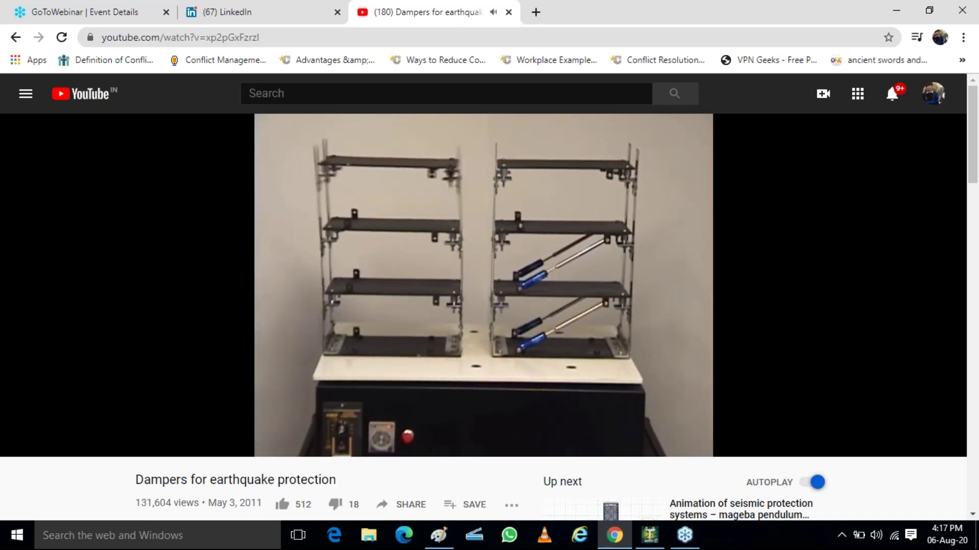
pyautogui.click(567, 217)
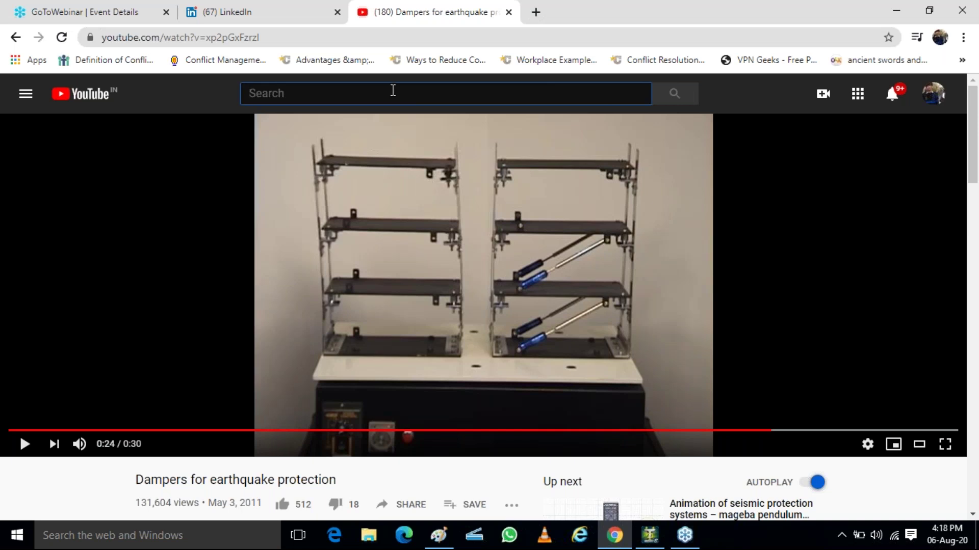
# - Search YouTube for "bike dampers working"
pyautogui.write('ike ')
pyautogui.write('mped')
pyautogui.press('BackSpace')
pyautogui.write('rs working')
pyautogui.press('Return')
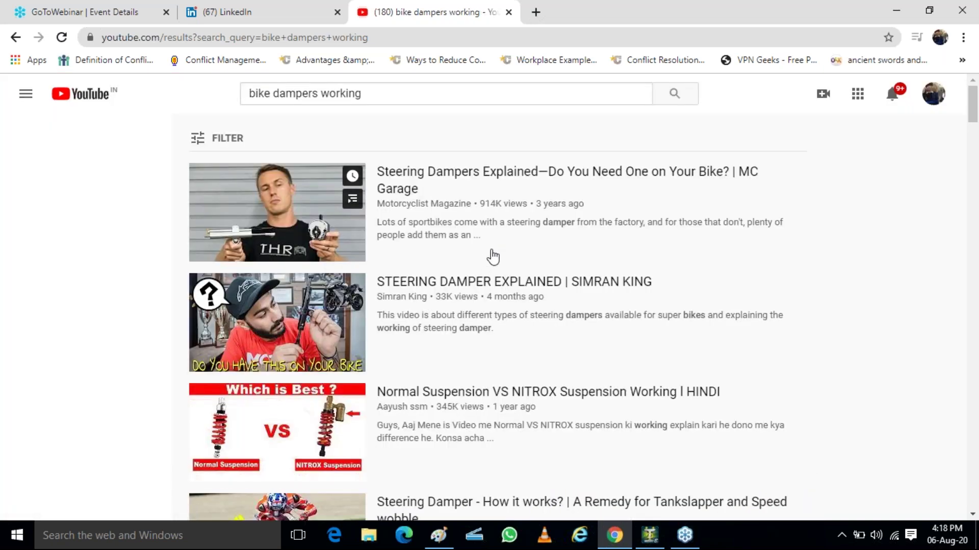
# - Look through the bike damper results and open the video "Monotube Shock Absorber gb hd"
pyautogui.scroll(-10, 493, 257)
pyautogui.scroll(3, 410, 275)
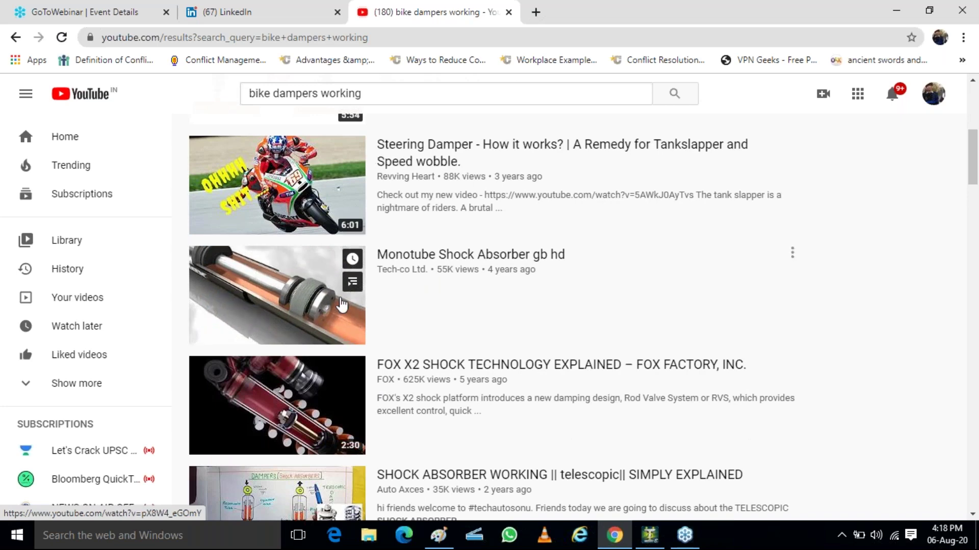
pyautogui.scroll(-7, 337, 314)
pyautogui.scroll(-9, 322, 319)
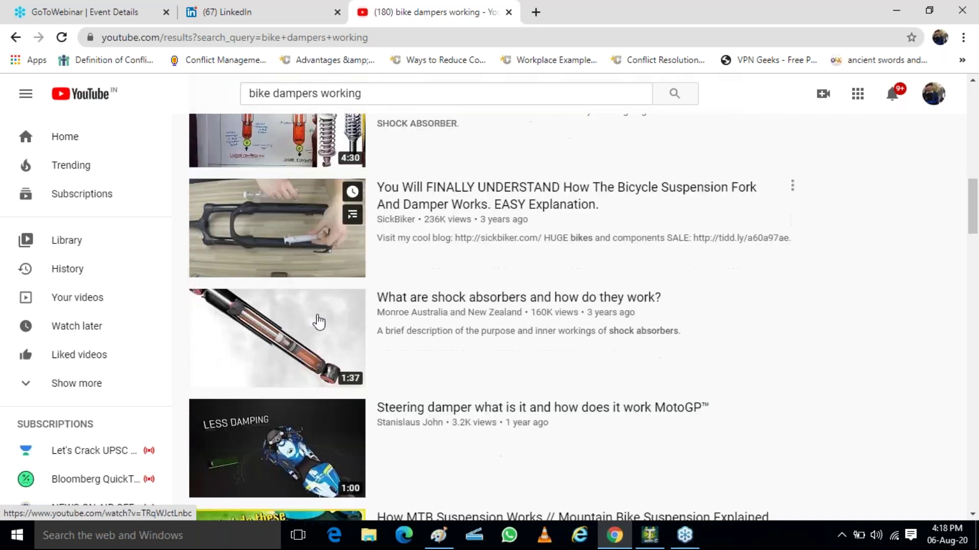
pyautogui.scroll(-5, 319, 323)
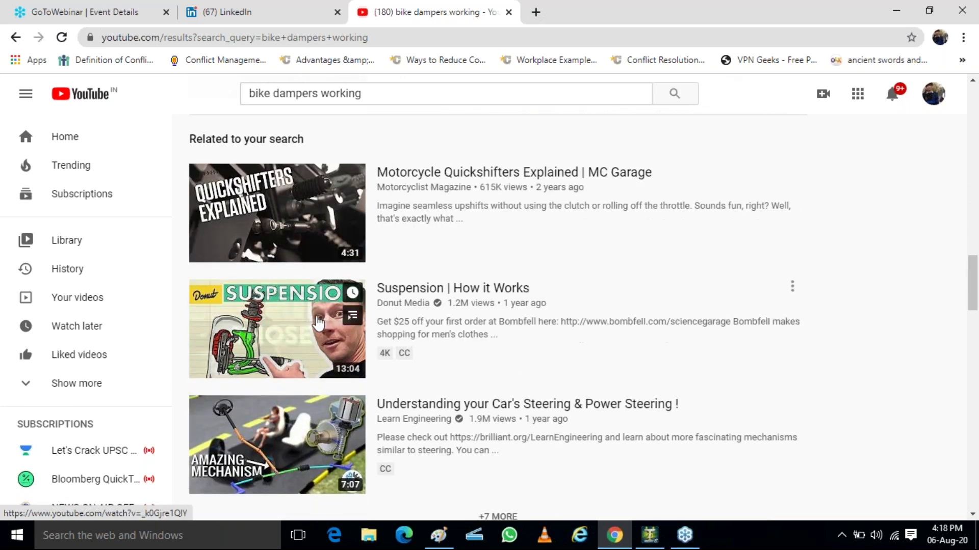
pyautogui.scroll(15, 305, 350)
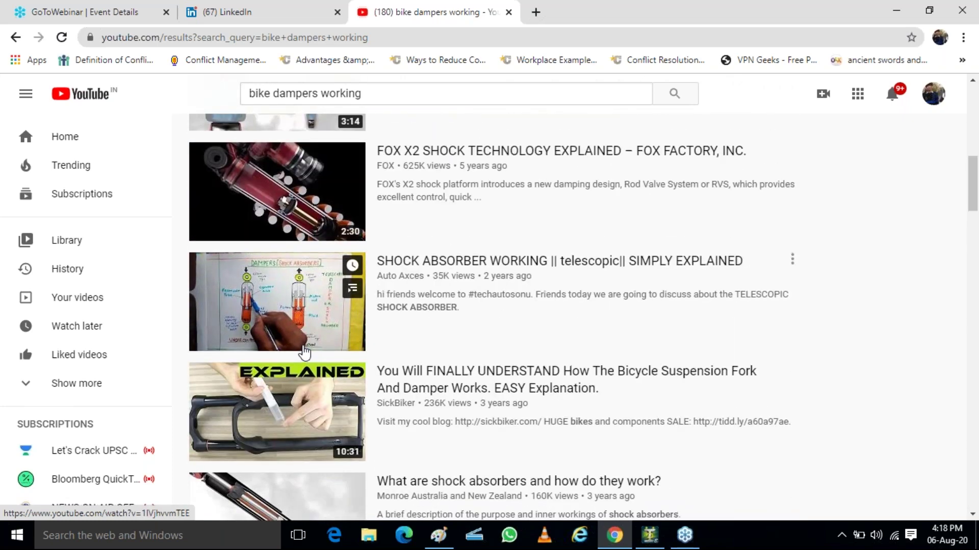
pyautogui.scroll(6, 301, 353)
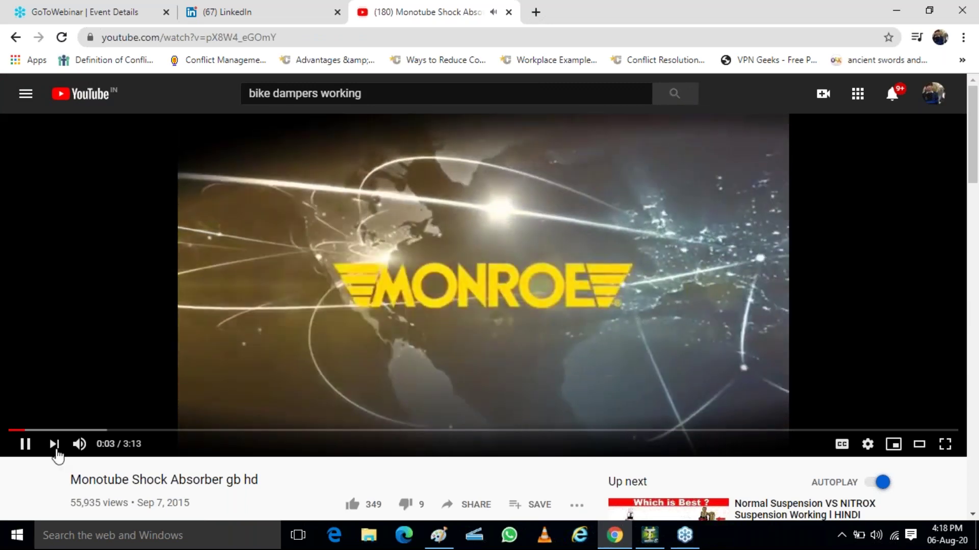
# - Skip the shock absorber video's intro, pause at 0:59, go back to 0:54, and resume to examine the piston, oil and gas chamber cutaway
pyautogui.click(96, 431)
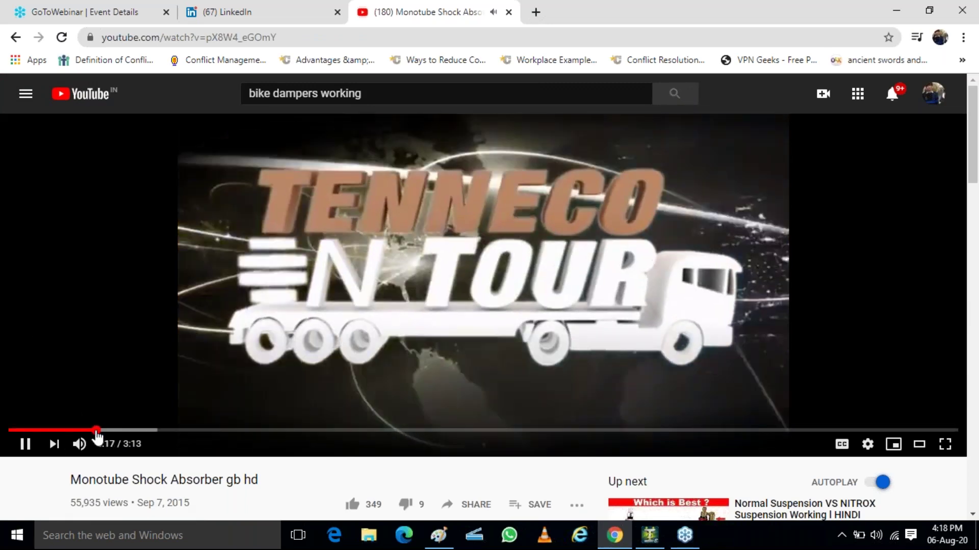
pyautogui.click(177, 431)
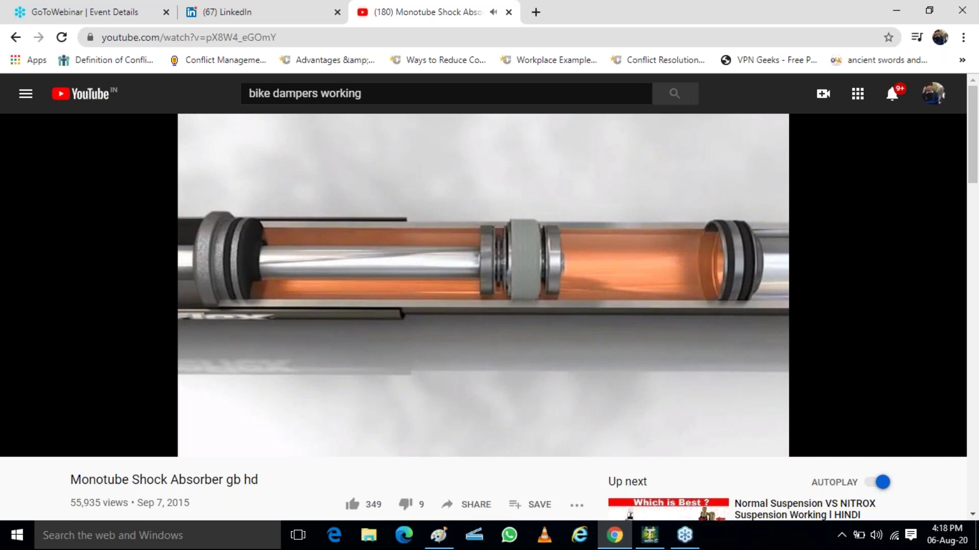
pyautogui.press('space')
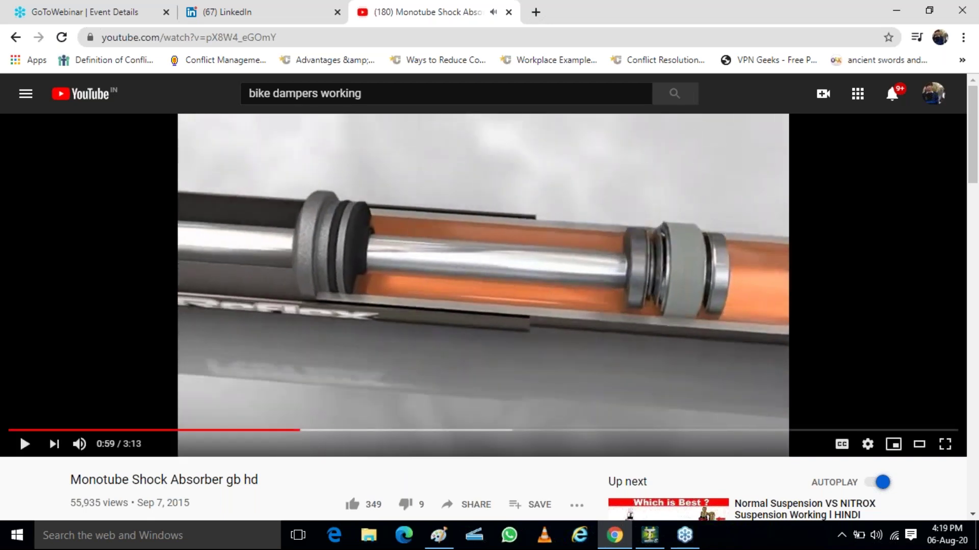
pyautogui.press('Left')
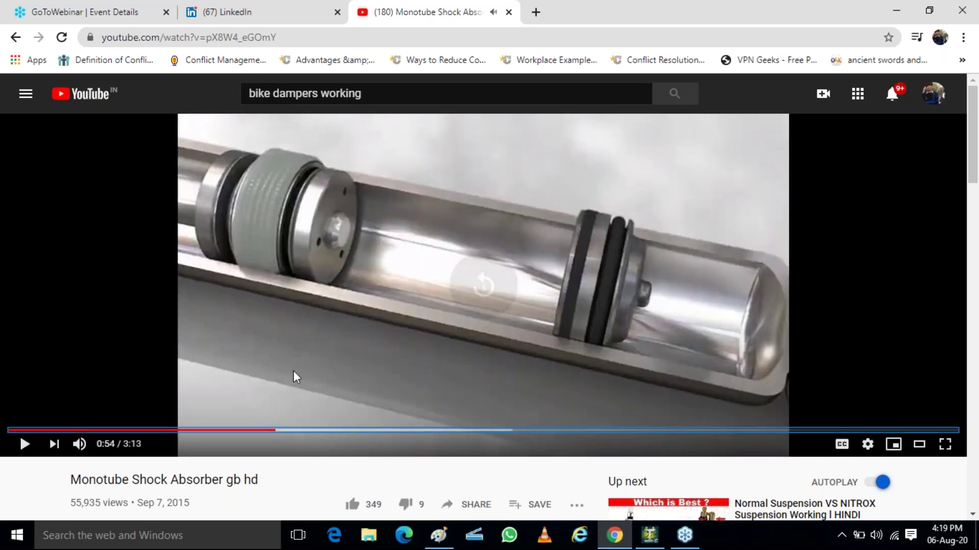
pyautogui.click(416, 240)
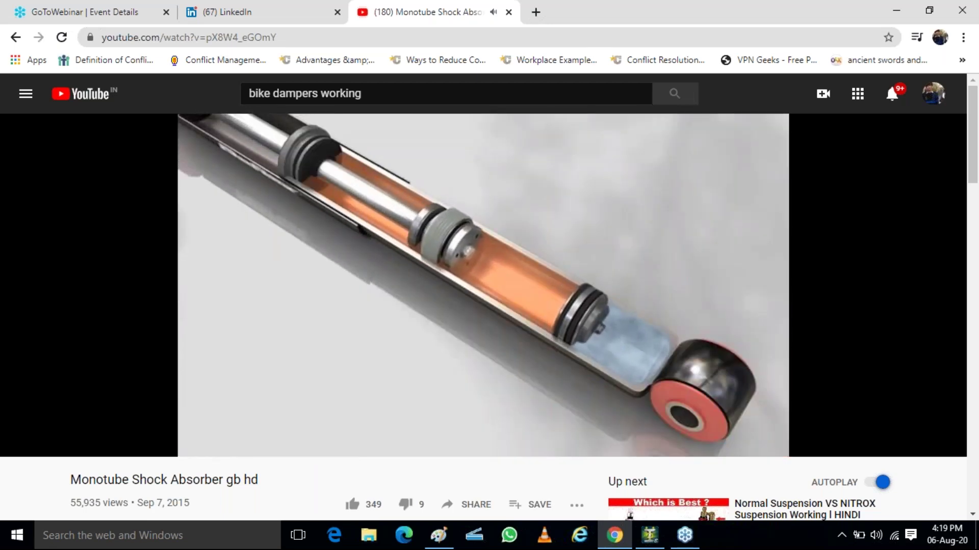
pyautogui.press('Right')
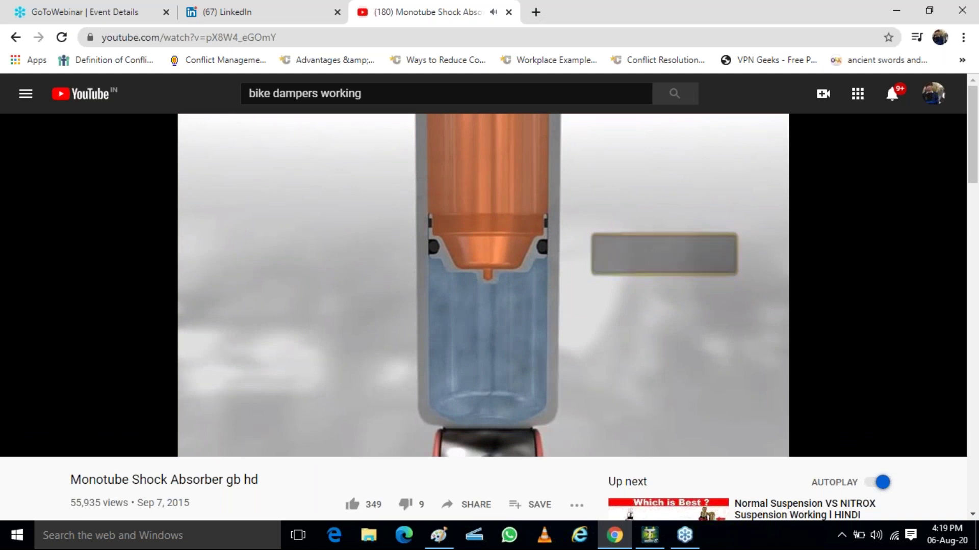
# - Skip forward through the rest of the shock absorber video to examine the oil and gas chamber motion and the car suspension crossing speed bumps
pyautogui.press('Right')
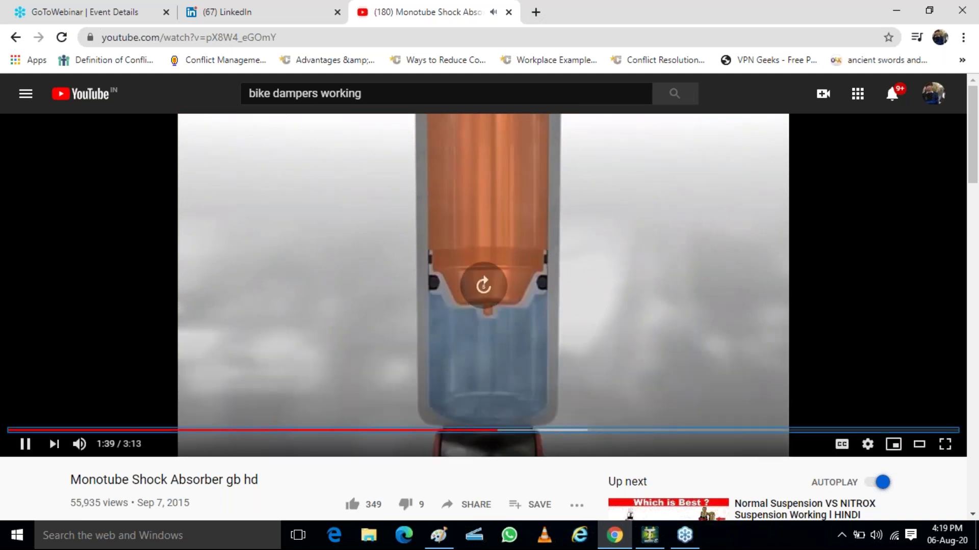
pyautogui.press('Right')
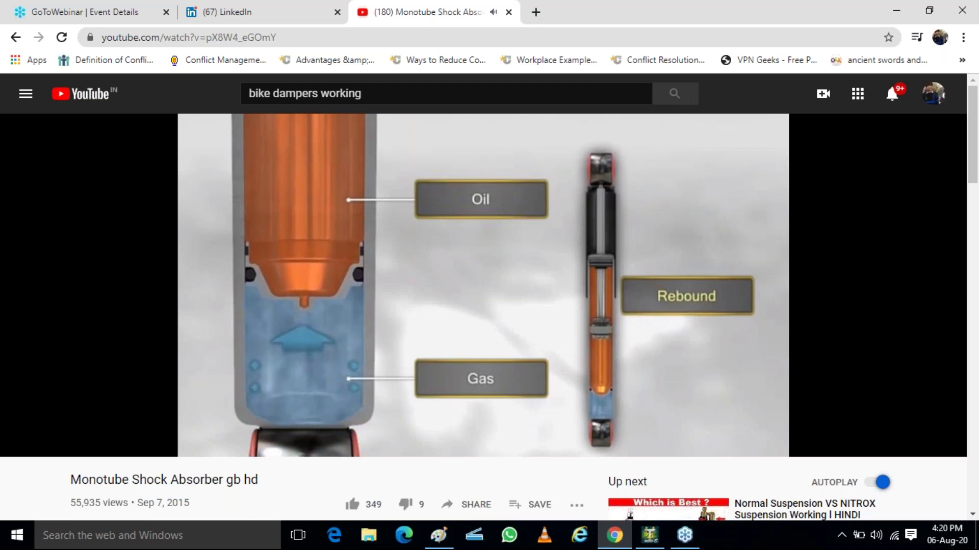
pyautogui.press('Right')
pyautogui.press('Right')
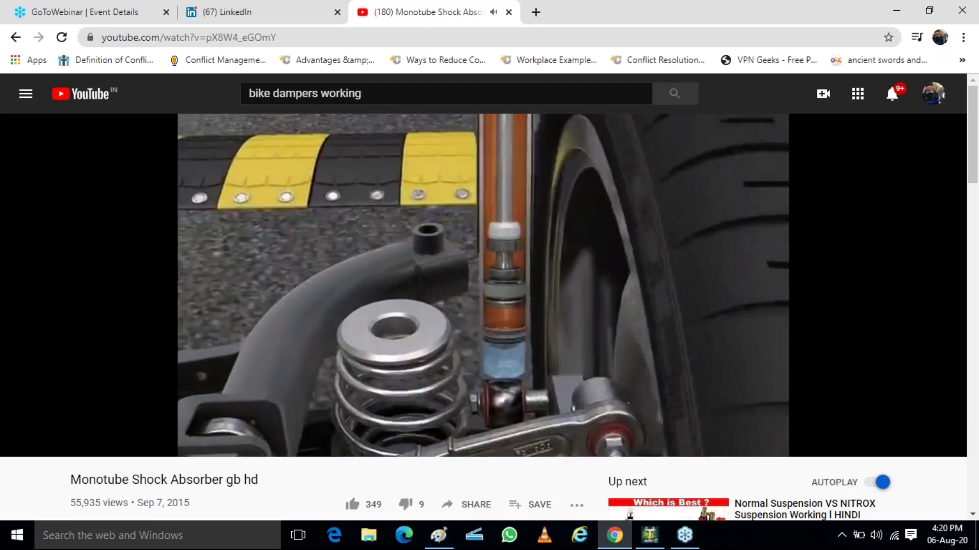
pyautogui.press('Right')
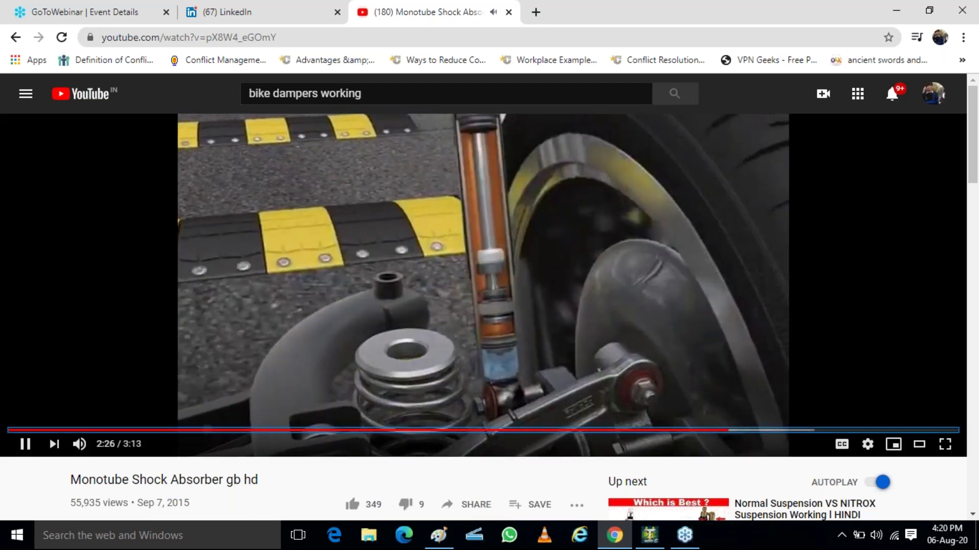
pyautogui.press('Right')
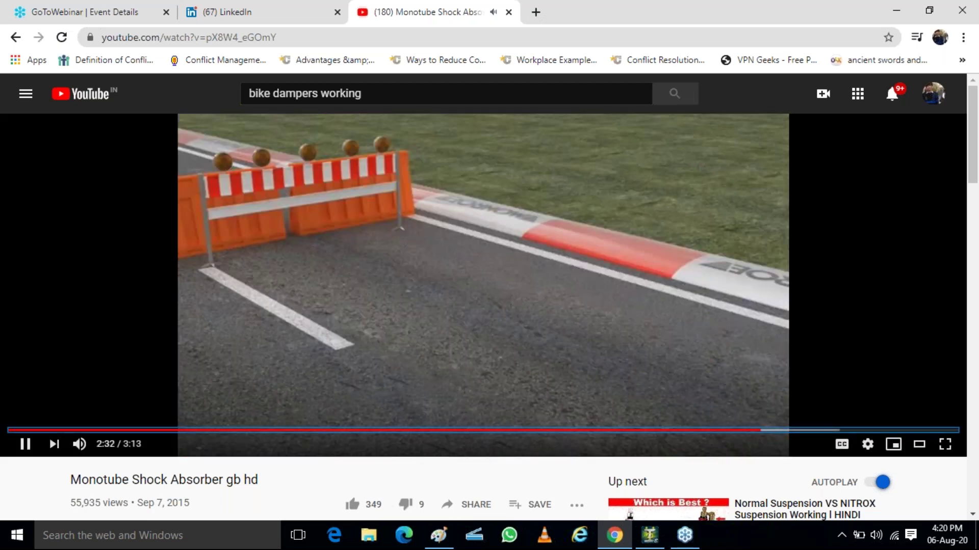
pyautogui.press('Right')
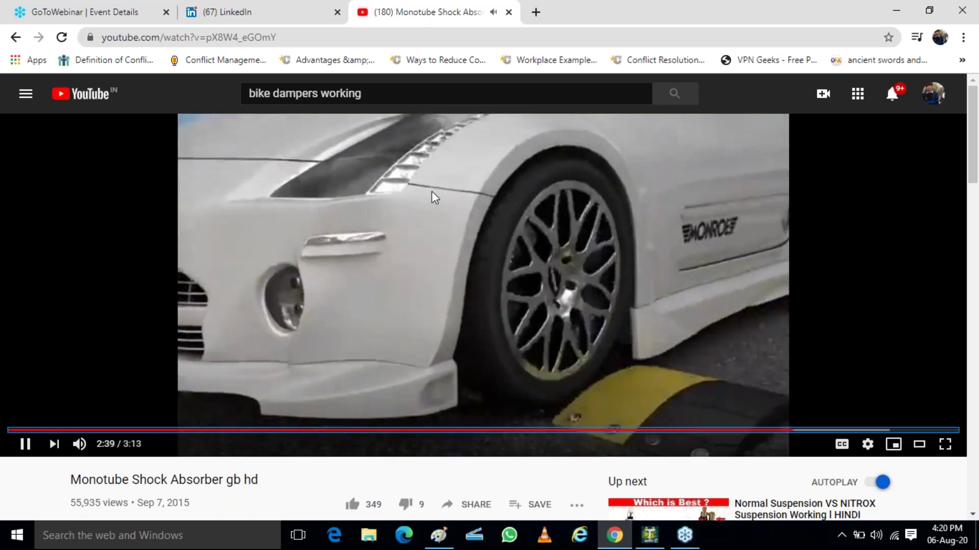
pyautogui.press('Right')
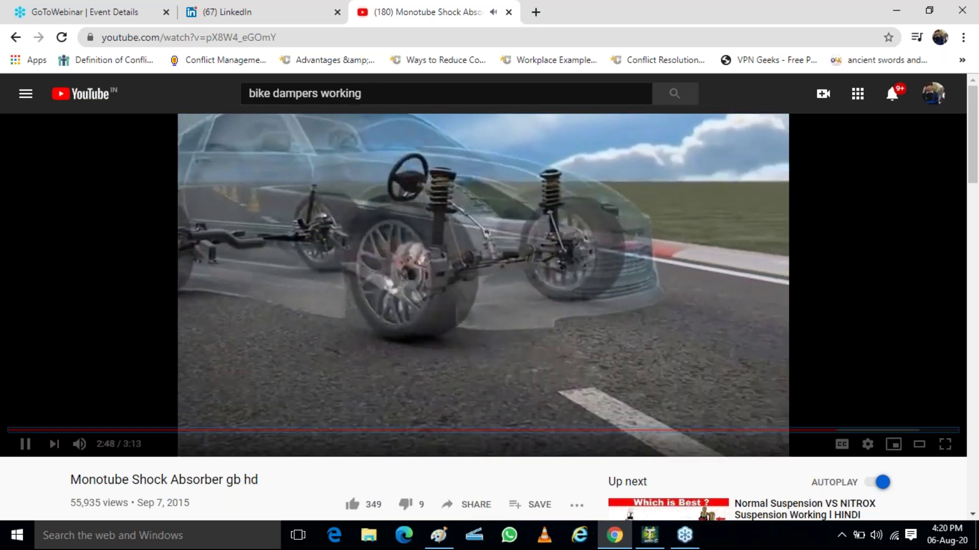
# - Return to the "bike dampers working" search results and look through them for another damper video
pyautogui.click(679, 96)
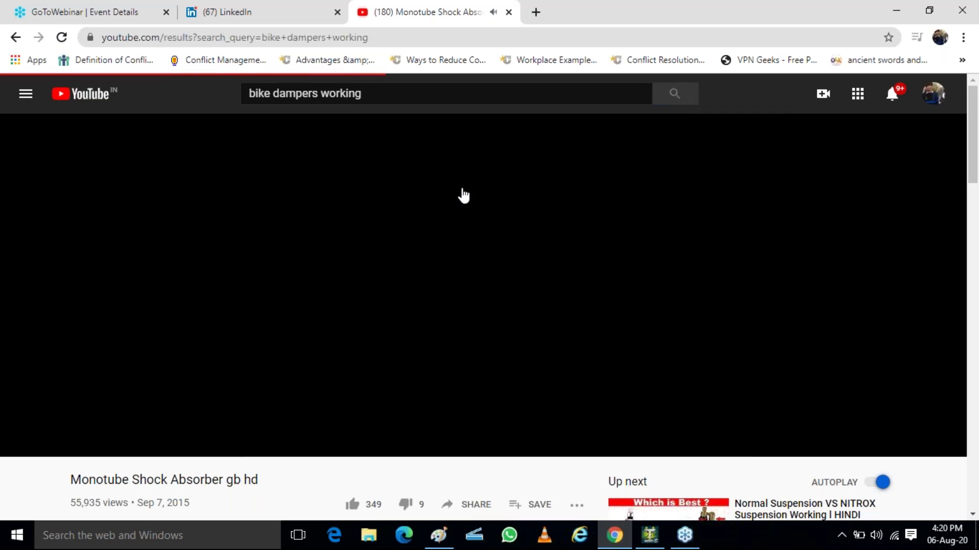
pyautogui.scroll(-12, 472, 216)
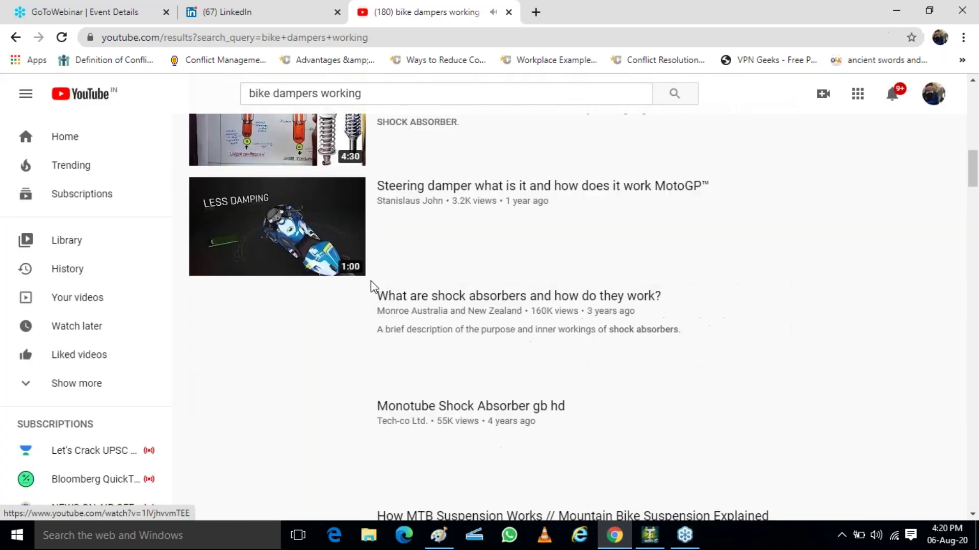
pyautogui.scroll(-8, 371, 280)
pyautogui.scroll(5, 371, 281)
pyautogui.scroll(-7, 370, 283)
pyautogui.scroll(-15, 370, 282)
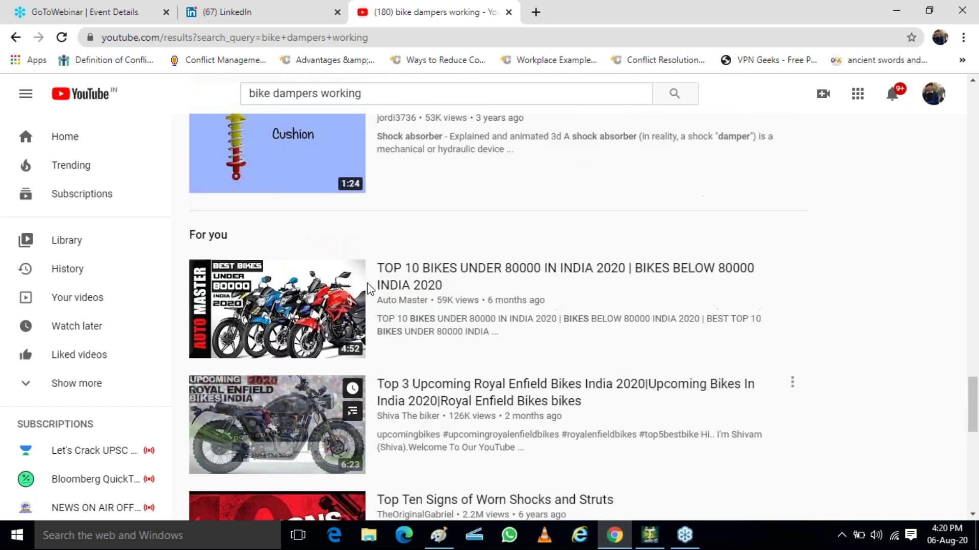
pyautogui.scroll(2, 370, 288)
pyautogui.scroll(-12, 370, 288)
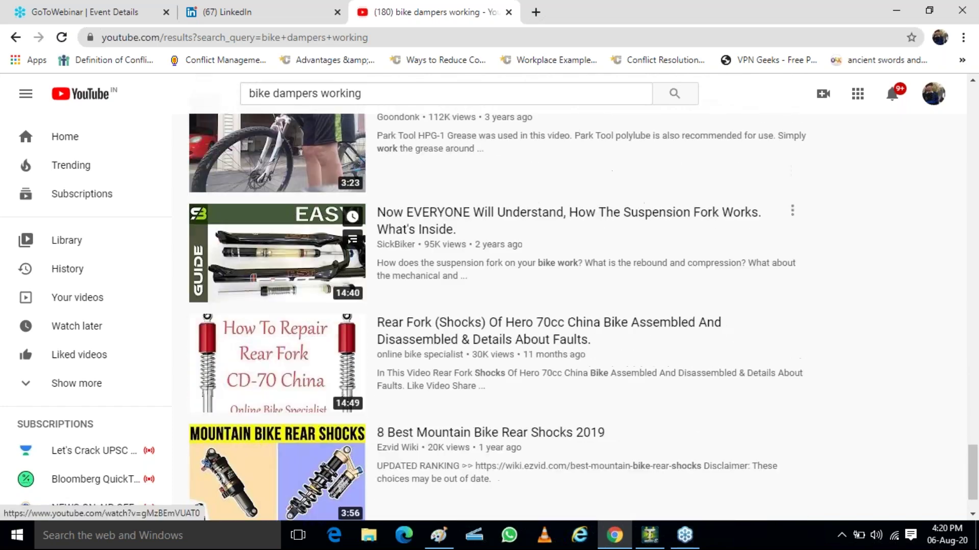
pyautogui.scroll(-1, 247, 278)
pyautogui.scroll(-6, 297, 338)
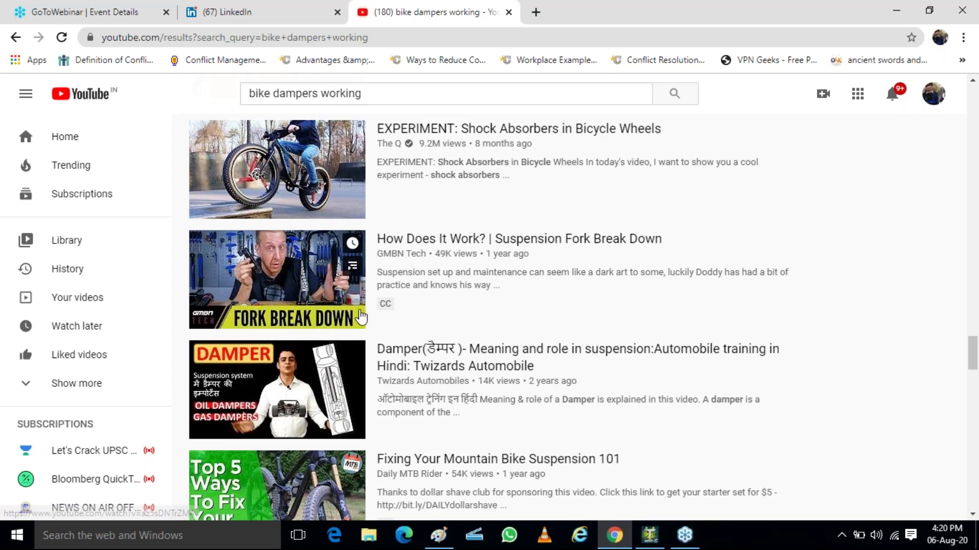
pyautogui.scroll(-12, 361, 317)
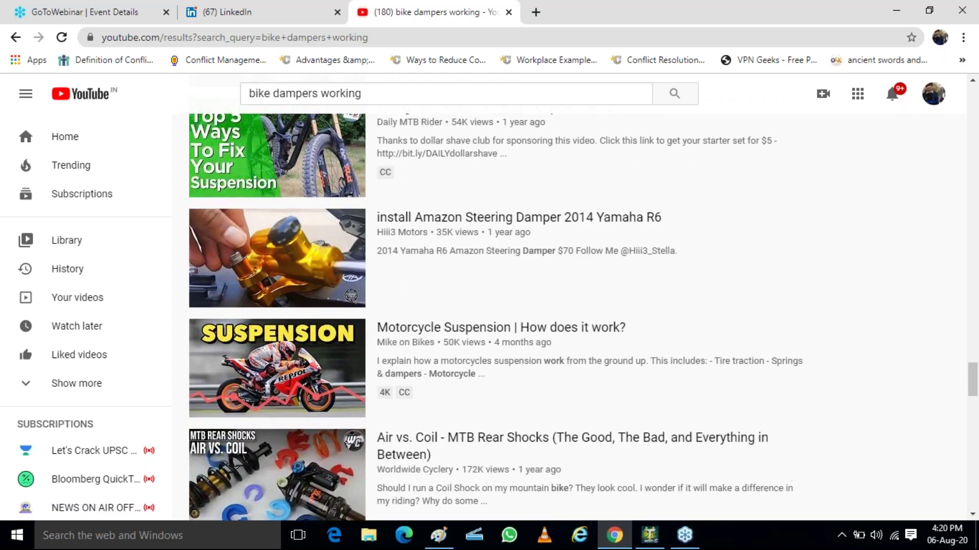
pyautogui.scroll(16, 355, 96)
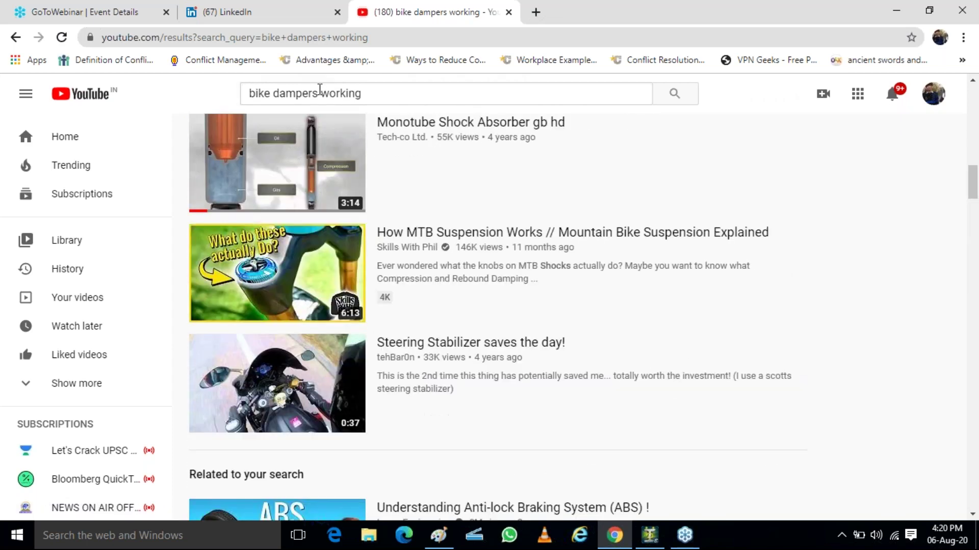
# - Search YouTube for "bike dampers working animations"
pyautogui.click(319, 90)
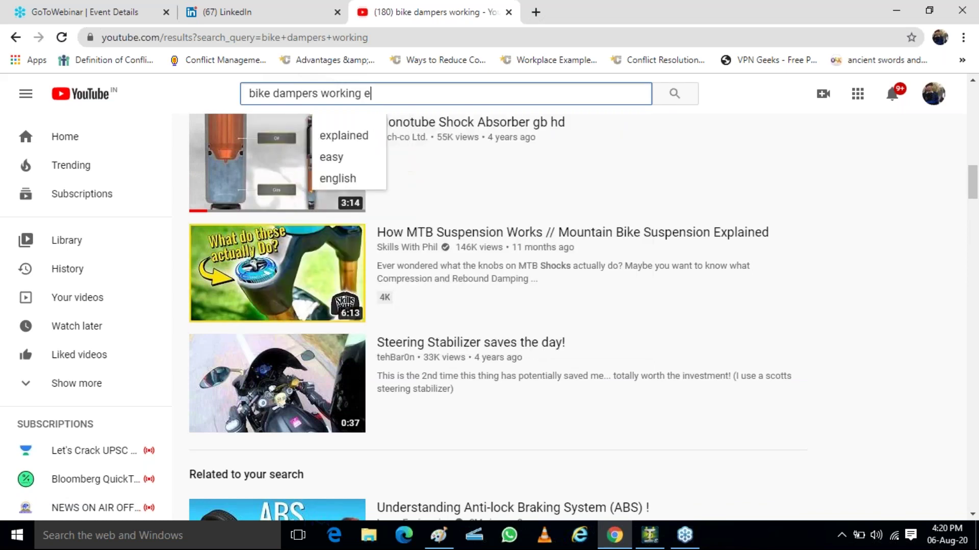
pyautogui.write('tion')
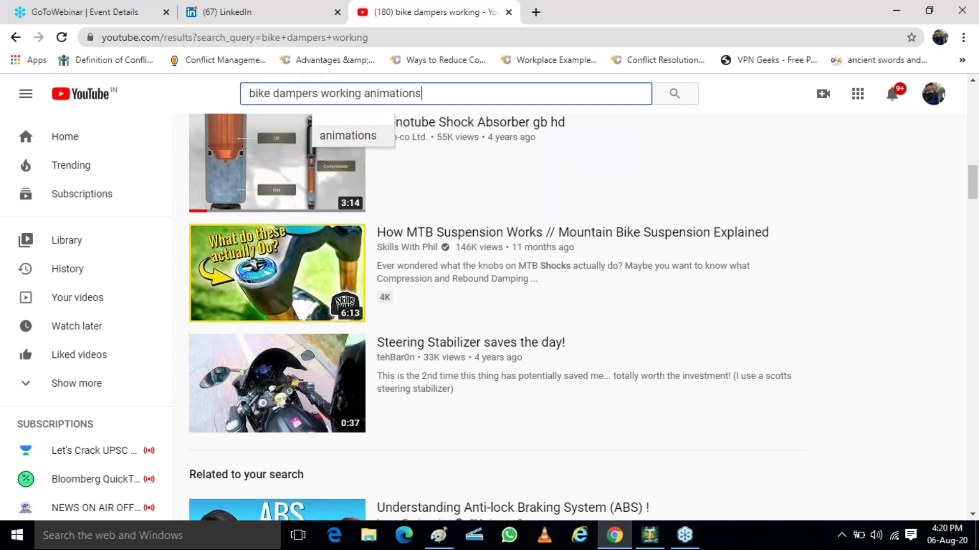
pyautogui.write('s')
pyautogui.press('Return')
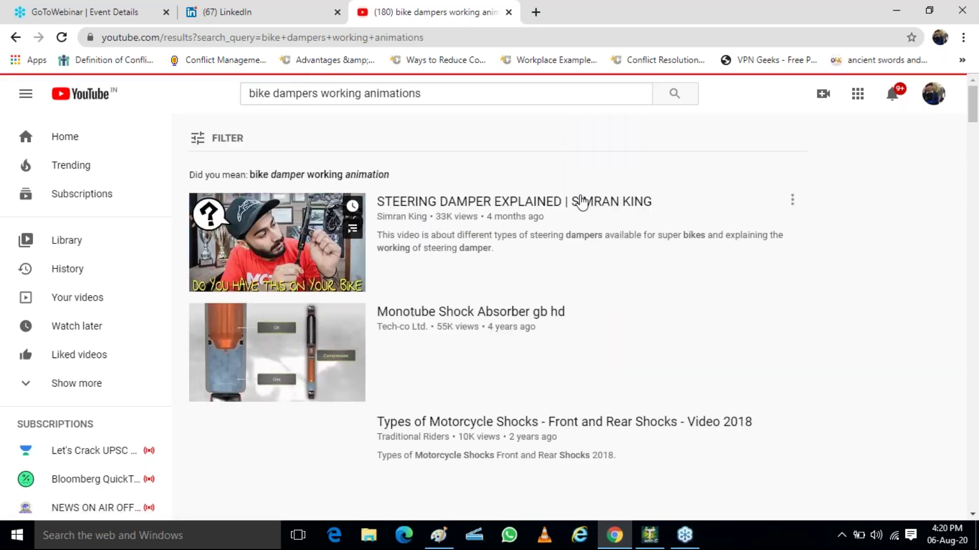
# - Look through the animation results and open the video "How does a Bilstein Shock Absorber work?"
pyautogui.scroll(-5, 387, 292)
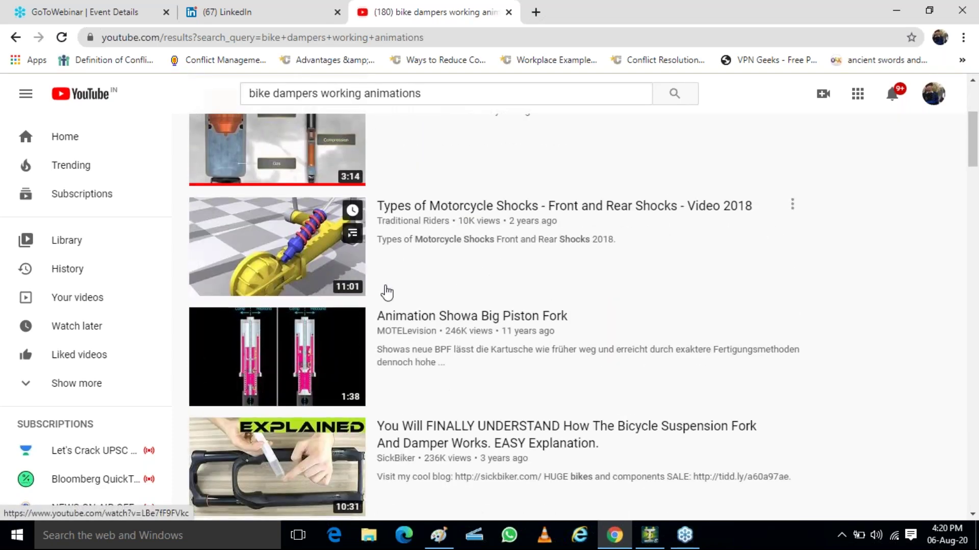
pyautogui.scroll(-8, 313, 288)
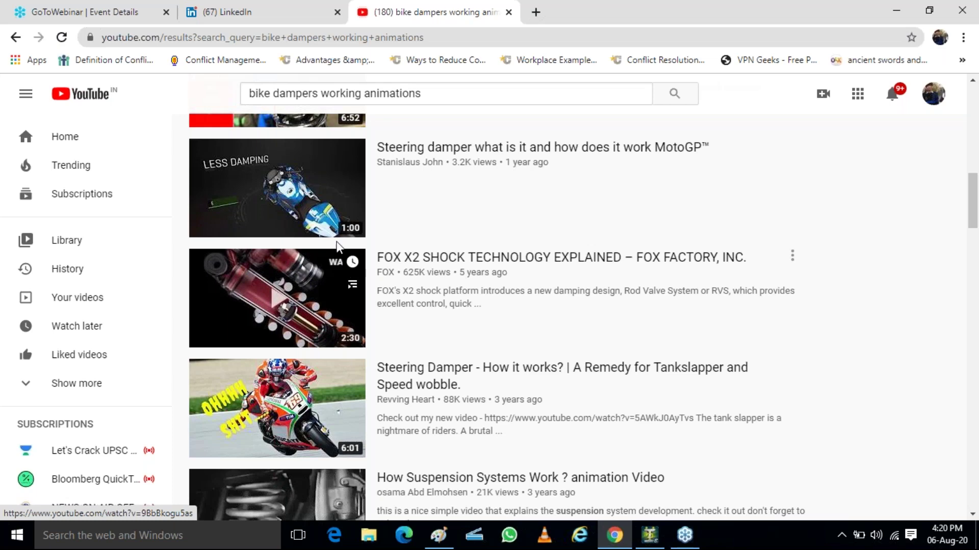
pyautogui.scroll(-10, 316, 202)
pyautogui.scroll(-3, 293, 240)
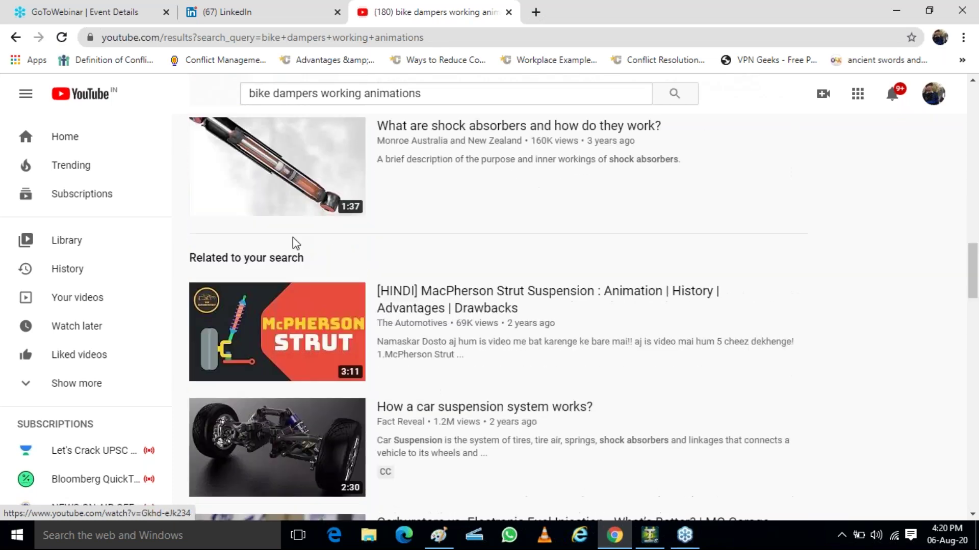
pyautogui.scroll(-7, 280, 173)
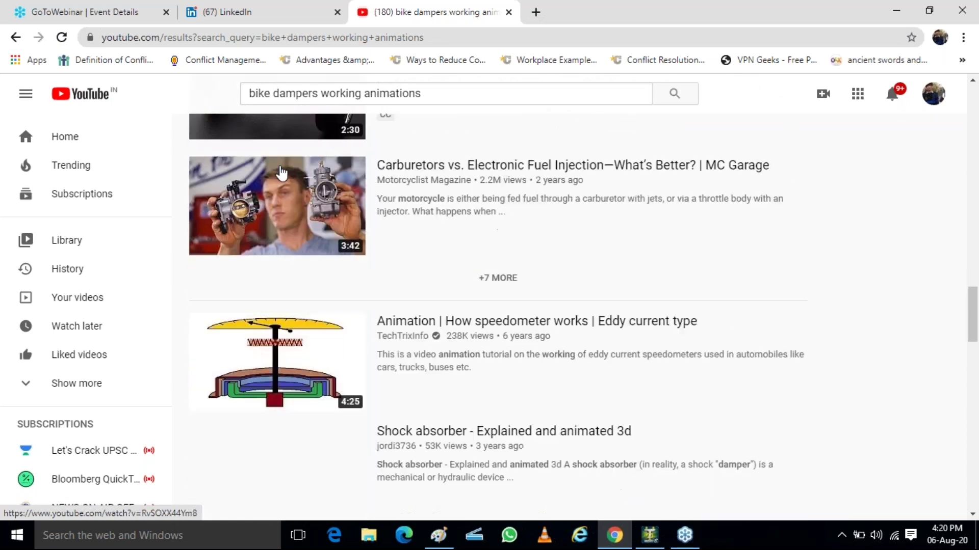
pyautogui.scroll(-10, 288, 332)
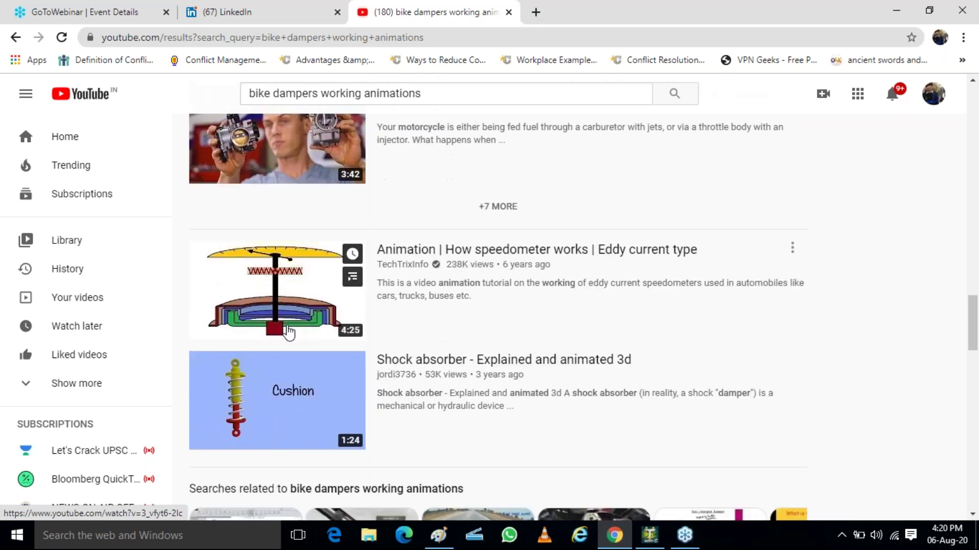
pyautogui.scroll(3, 304, 303)
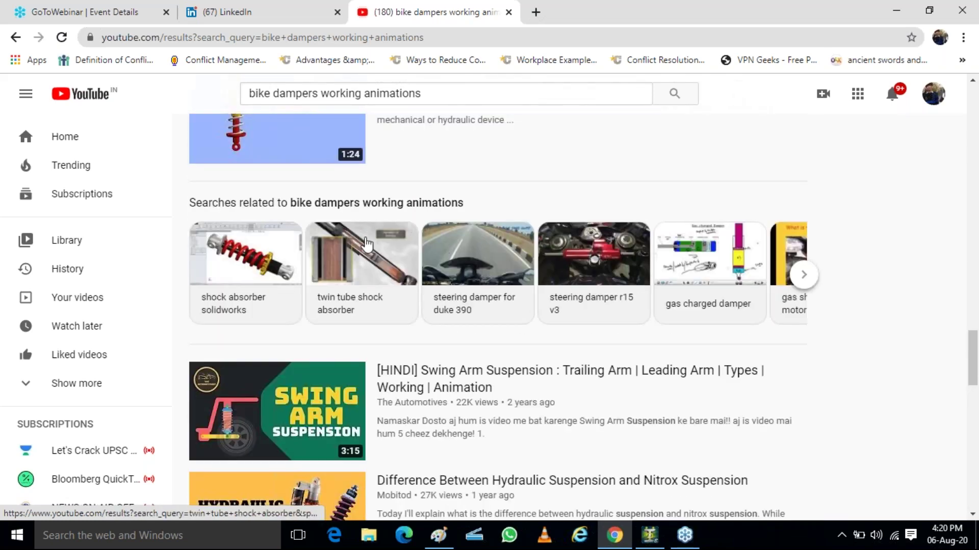
pyautogui.scroll(-8, 304, 265)
pyautogui.scroll(-11, 304, 265)
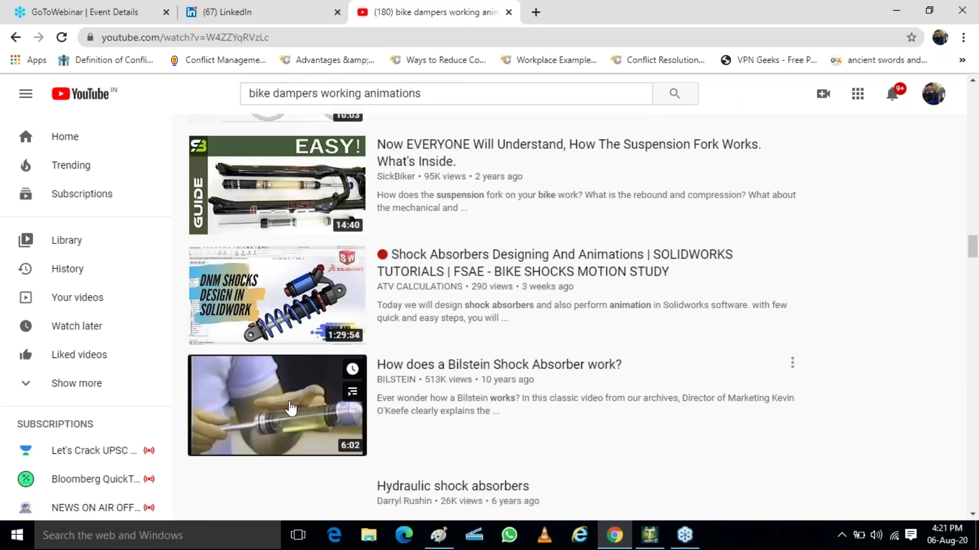
pyautogui.click(288, 404)
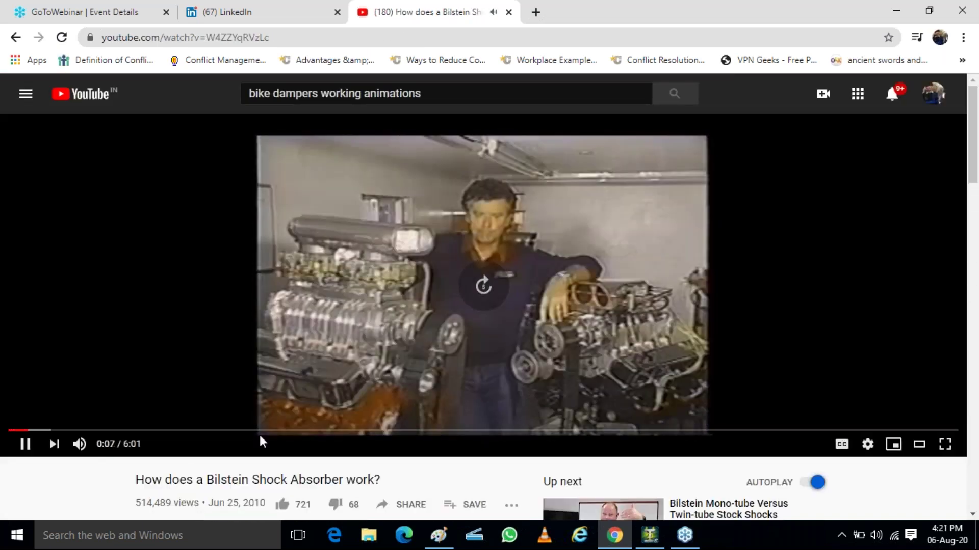
# - Skip the Bilstein video ahead to about 2:10 and look through the suggested videos beside it
pyautogui.click(346, 431)
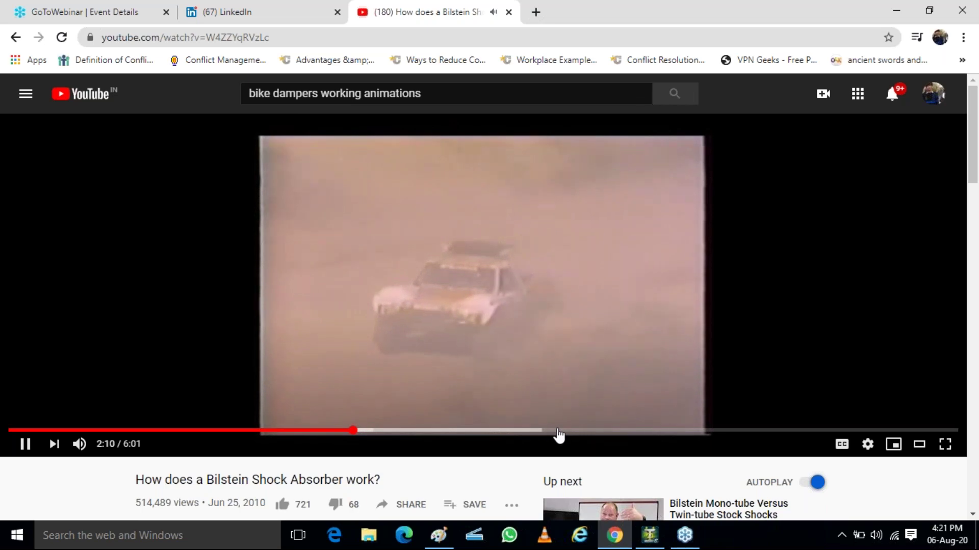
pyautogui.scroll(-8, 615, 310)
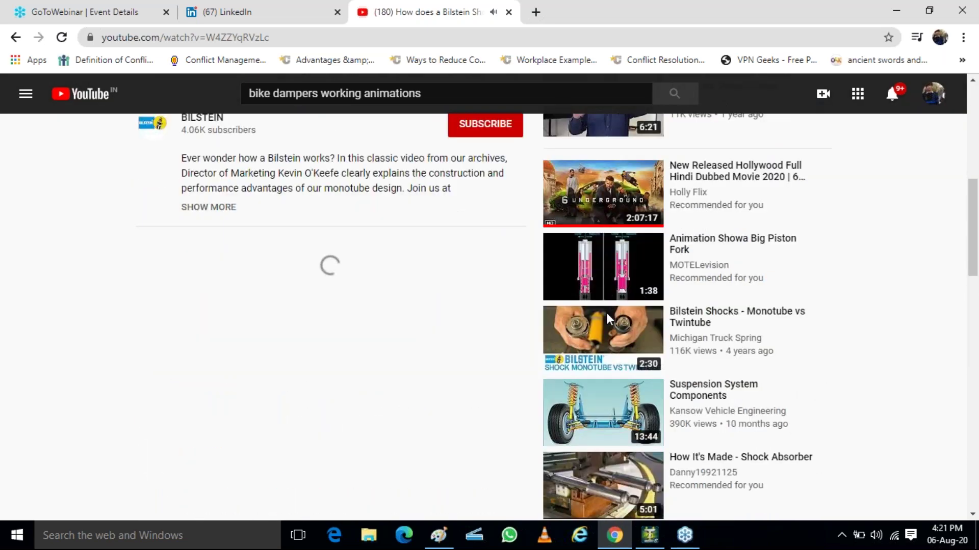
pyautogui.scroll(-4, 607, 313)
pyautogui.scroll(4, 476, 326)
pyautogui.scroll(8, 475, 327)
# - Skip ahead in the Bilstein video to watch the transparent shock absorber demonstration, and move on in stages to about 5:35
pyautogui.click(621, 429)
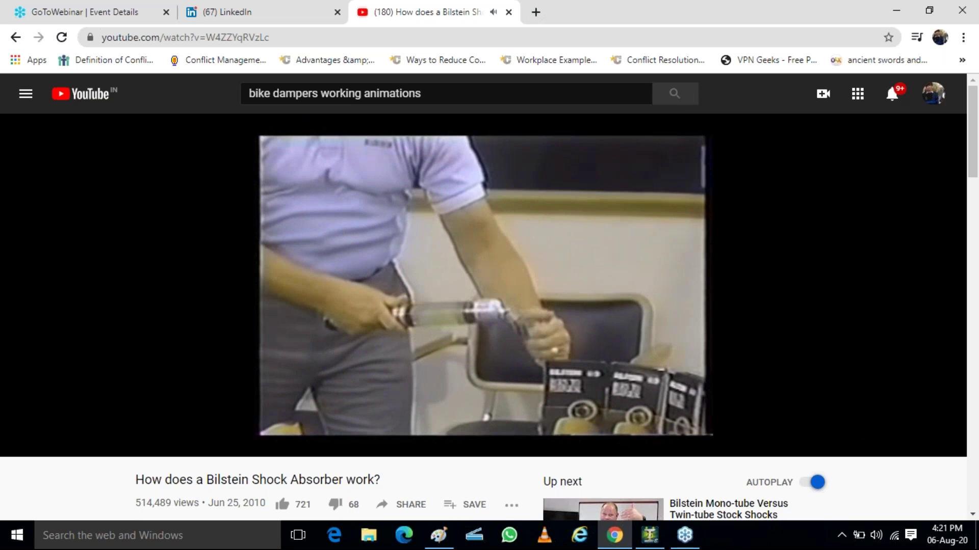
pyautogui.moveTo(572, 362)
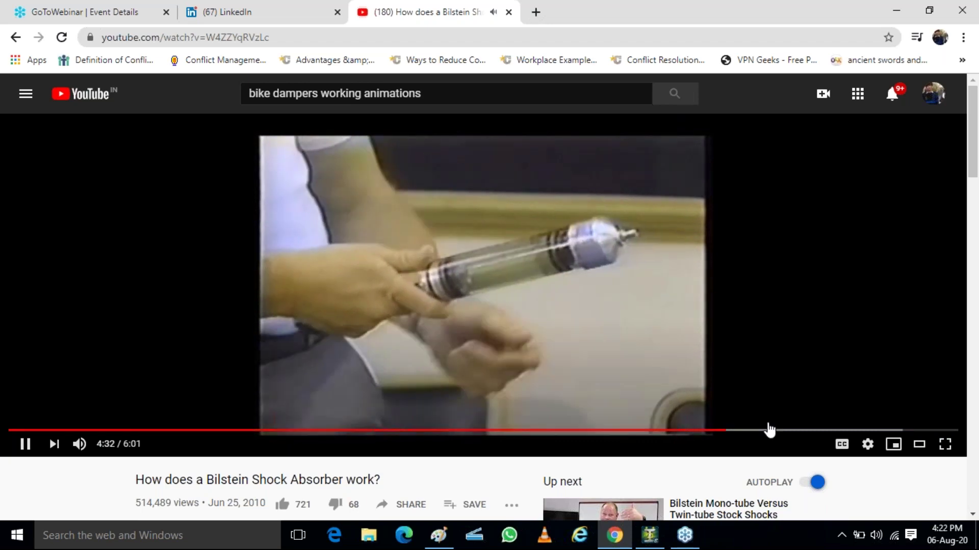
pyautogui.click(774, 431)
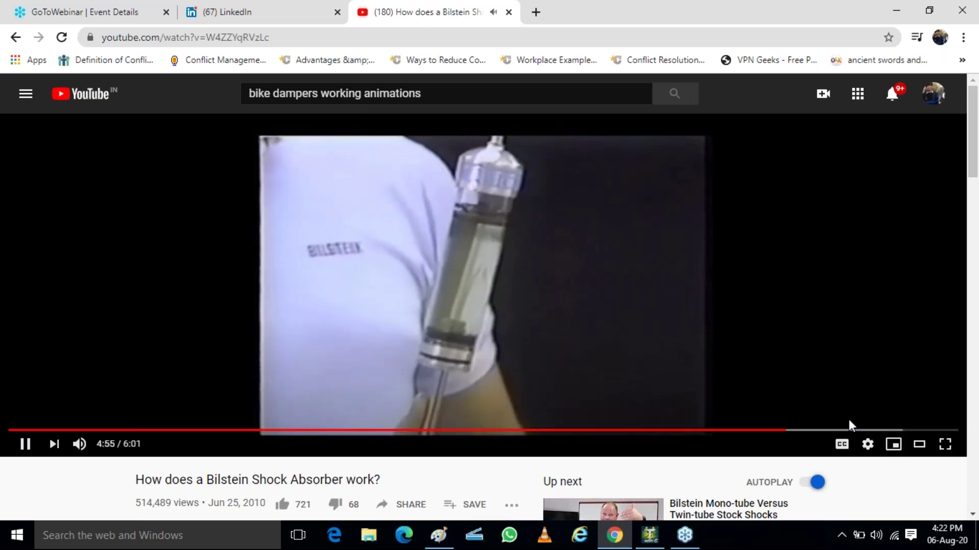
pyautogui.click(857, 431)
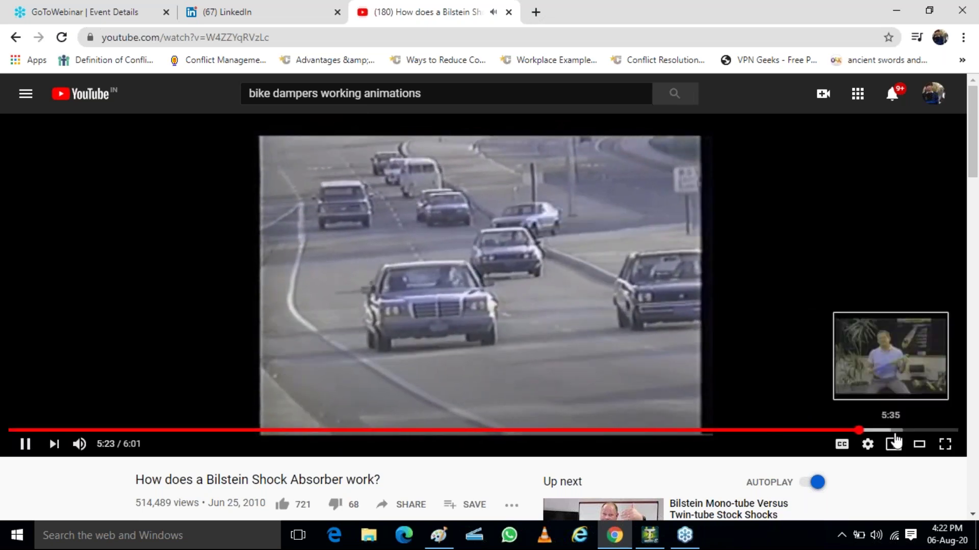
pyautogui.click(893, 431)
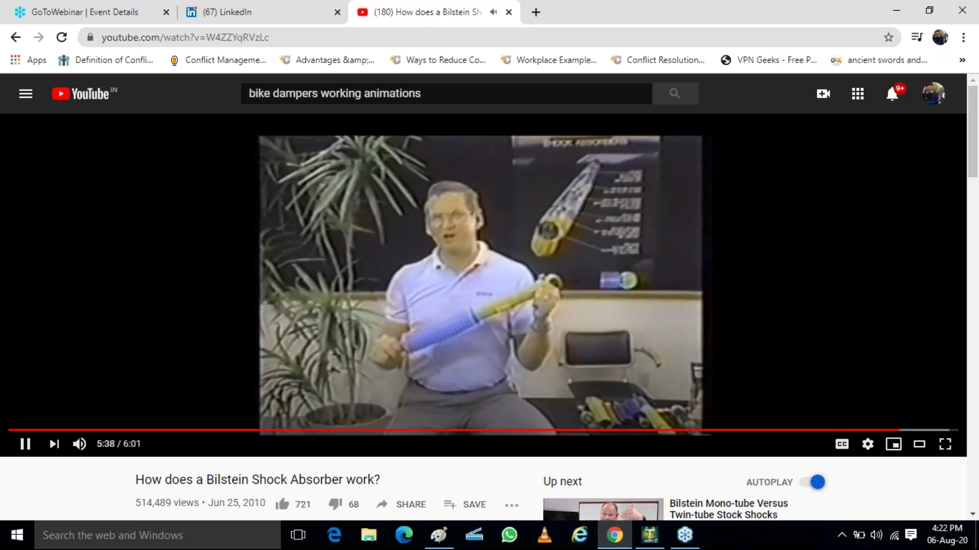
# - Close the YouTube page, minimize the browser showing the GoToWebinar page, and switch to STAAD.Pro V8i
pyautogui.click(509, 12)
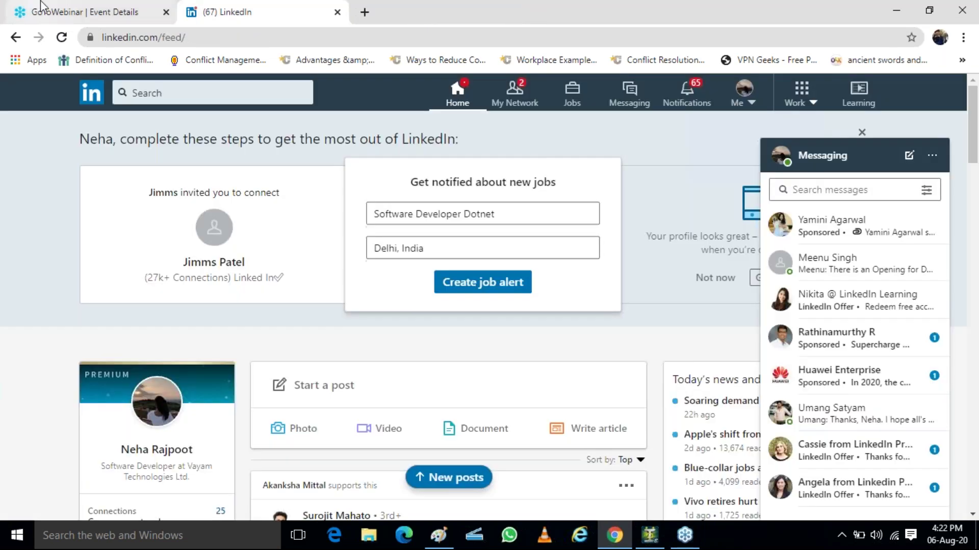
pyautogui.click(105, 9)
pyautogui.click(896, 7)
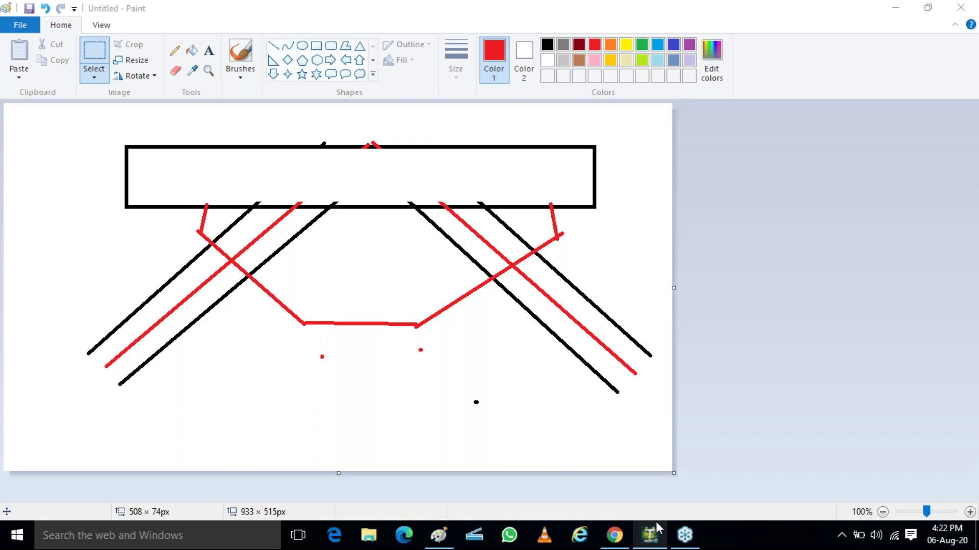
pyautogui.click(655, 540)
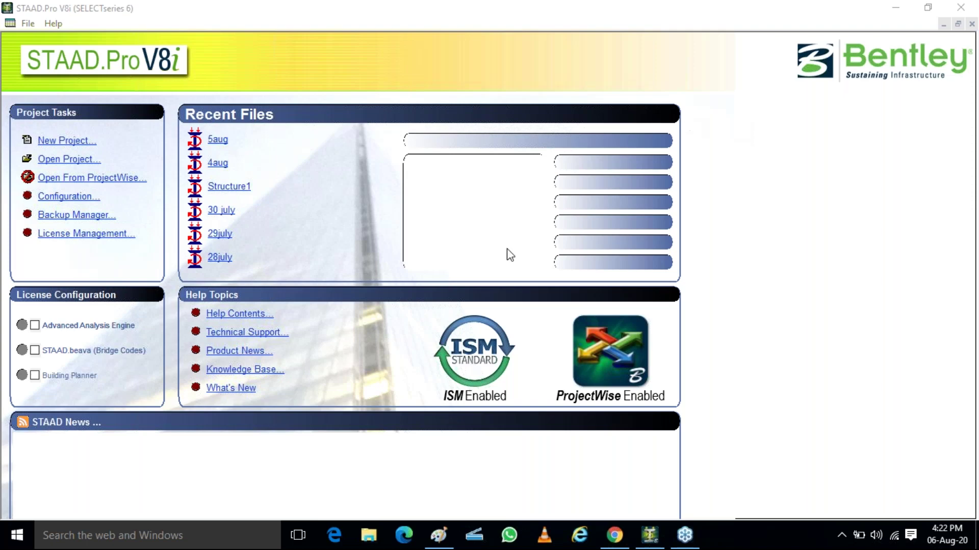
# - Create a new space structure project named 6th aug with metre and kilonewton units
pyautogui.click(192, 434)
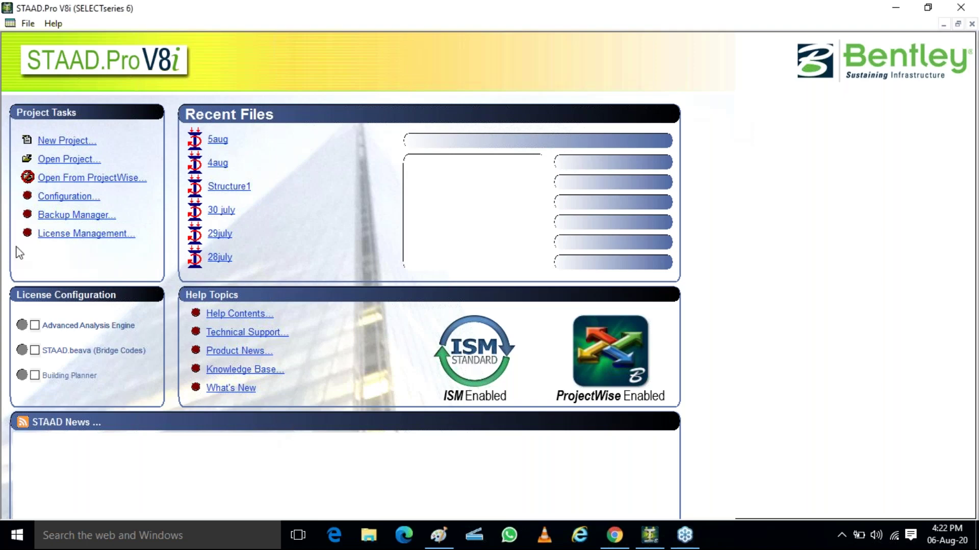
pyautogui.click(74, 143)
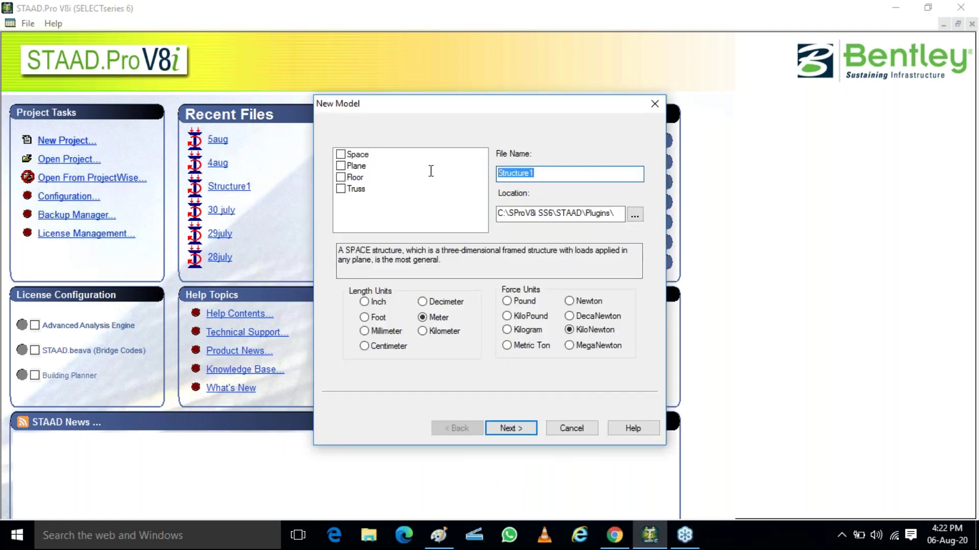
pyautogui.write('6th aug')
pyautogui.click(503, 429)
pyautogui.click(504, 431)
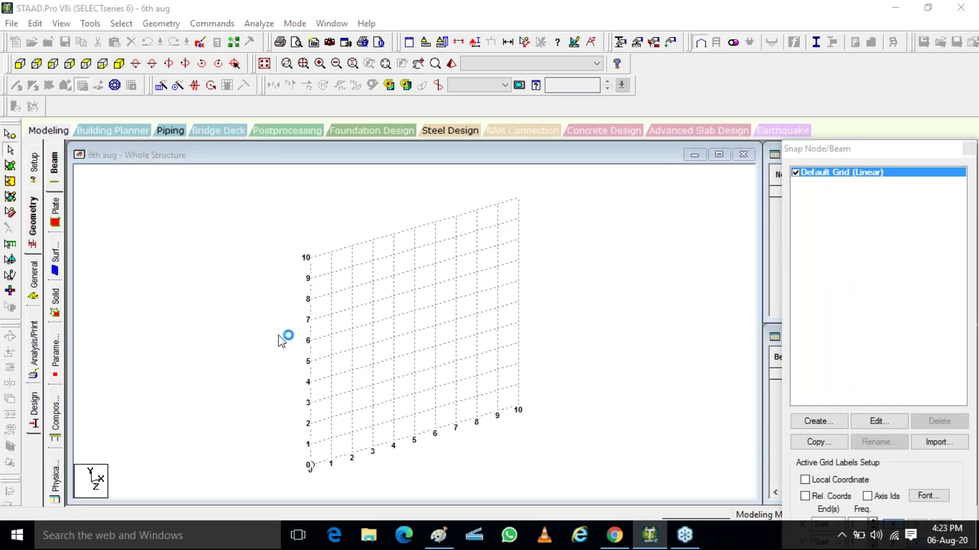
# - Insert a Bay Frame prototype of 12 m length, 15 m height and 12 m width with 4, 5 and 4 bays at the origin
pyautogui.click(168, 182)
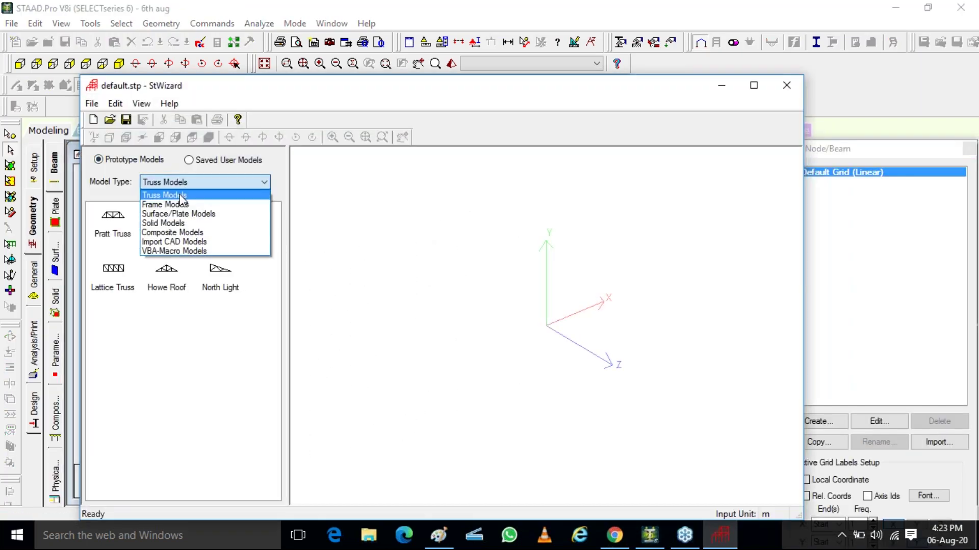
pyautogui.click(166, 204)
pyautogui.doubleClick(113, 217)
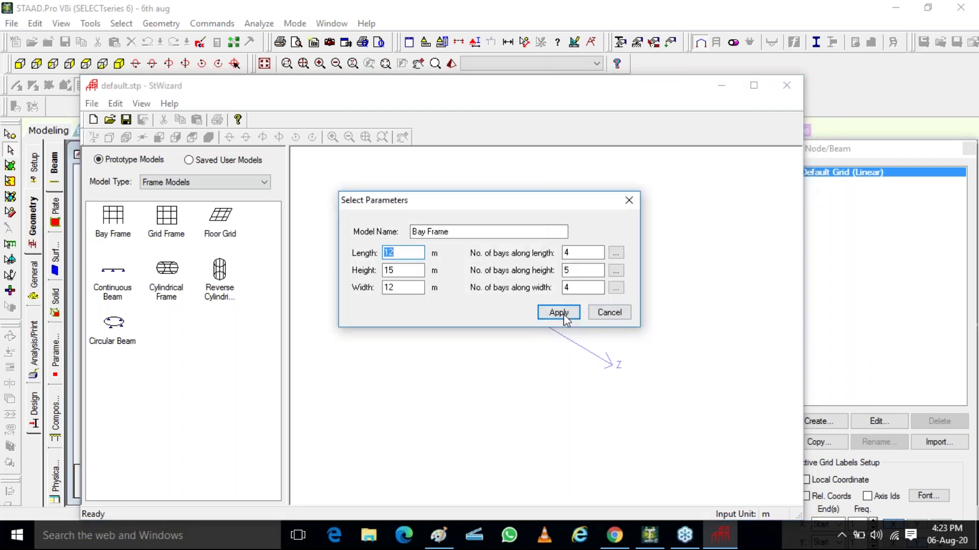
pyautogui.click(564, 313)
pyautogui.click(559, 312)
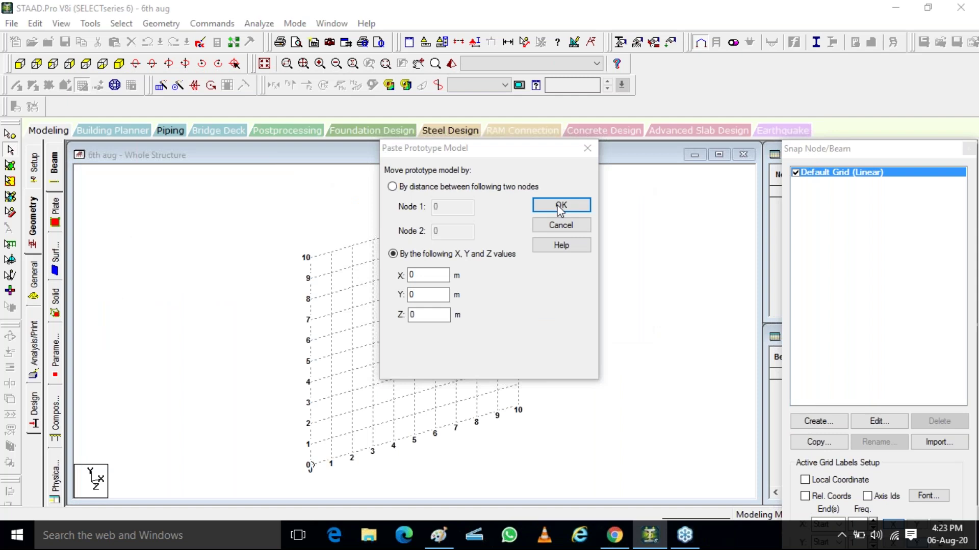
pyautogui.click(561, 207)
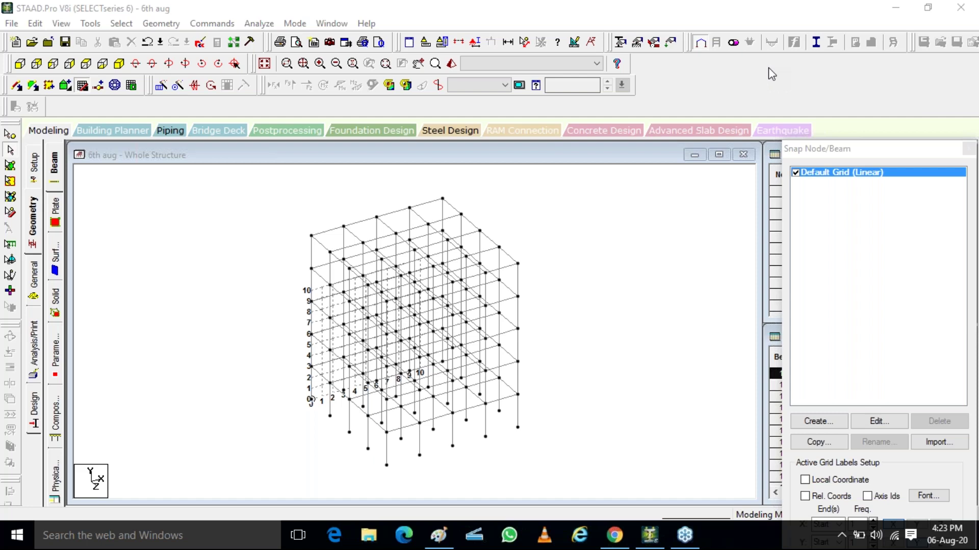
pyautogui.click(163, 264)
# - Start a new seismic definition and set its code type to Indian: IS 1893 - 2002/2005
pyautogui.click(33, 277)
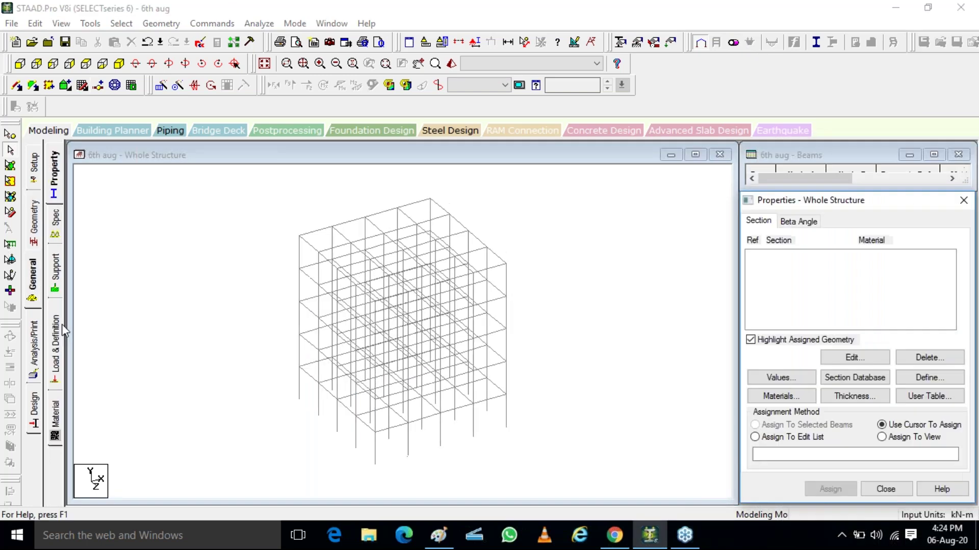
pyautogui.click(56, 367)
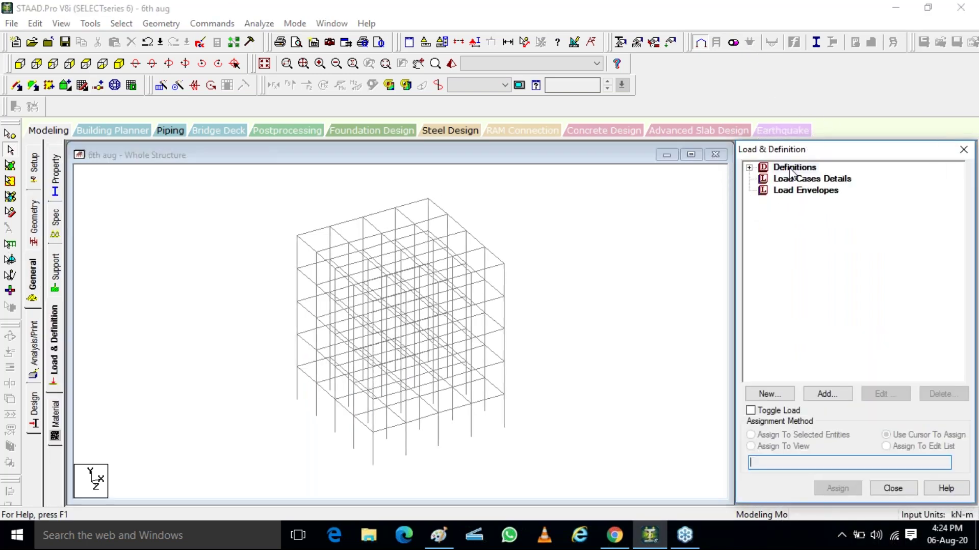
pyautogui.click(791, 168)
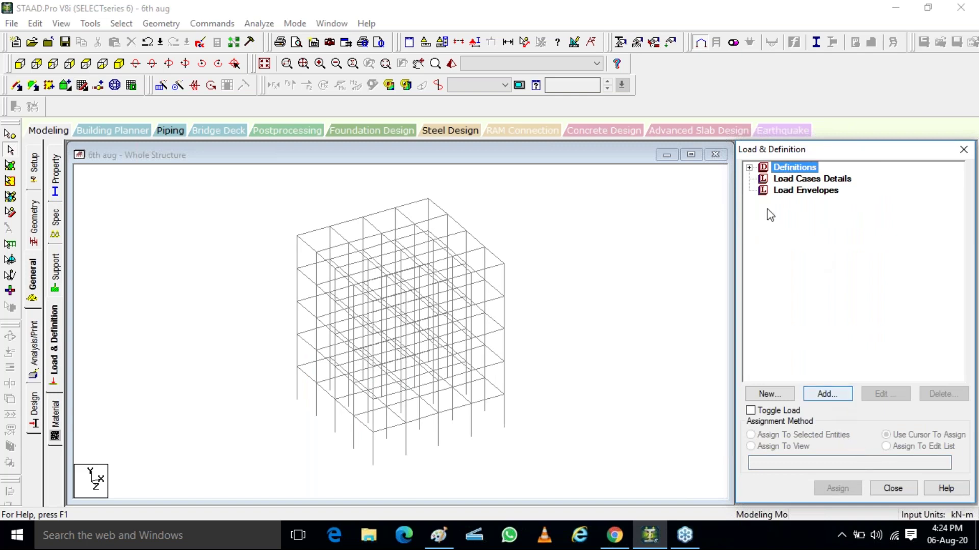
pyautogui.click(749, 167)
pyautogui.click(821, 224)
pyautogui.click(820, 236)
pyautogui.click(832, 395)
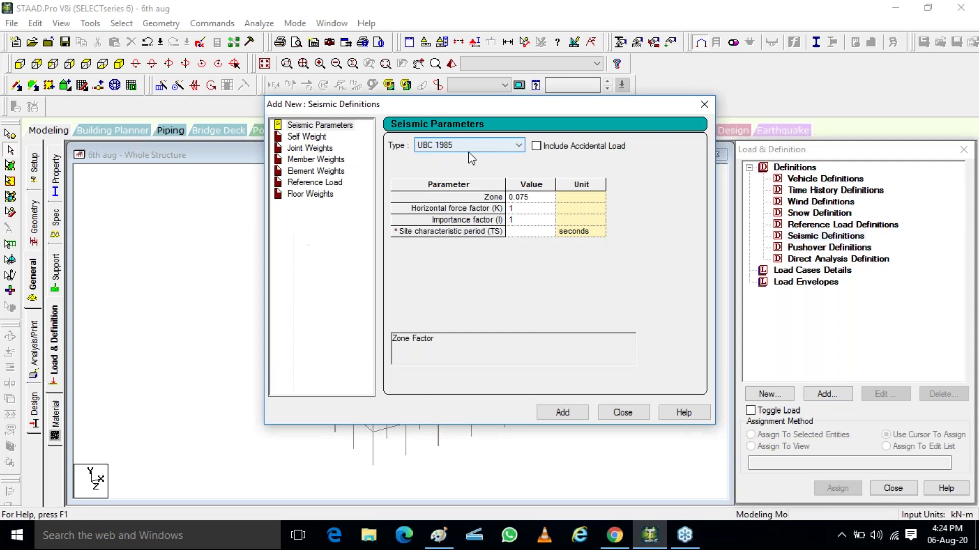
pyautogui.click(470, 146)
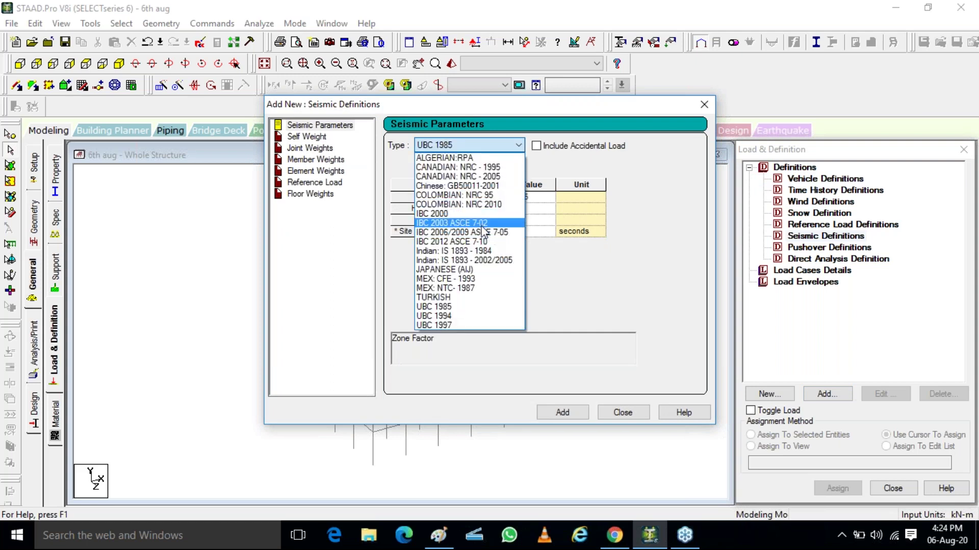
pyautogui.click(474, 260)
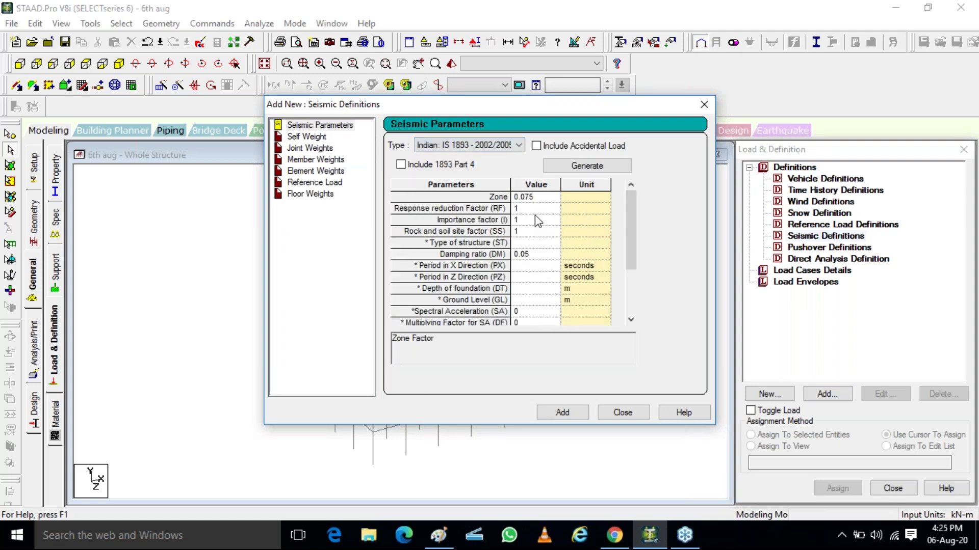
# - Add the seismic parameters with zone 0.36, response reduction factor 5, importance factor 1, soil site factor 2 and structure type 1
pyautogui.moveTo(541, 197); pyautogui.dragTo(511, 197)
pyautogui.write('.36')
pyautogui.click(525, 210)
pyautogui.press('BackSpace')
pyautogui.write('5')
pyautogui.click(536, 221)
pyautogui.click(527, 232)
pyautogui.press('BackSpace')
pyautogui.write('2')
pyautogui.click(520, 245)
pyautogui.write('1')
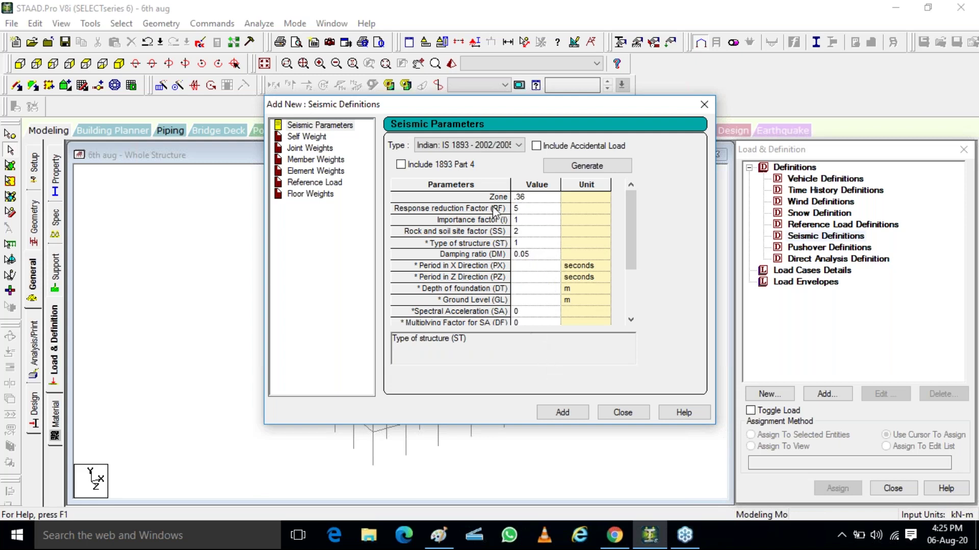
pyautogui.click(579, 169)
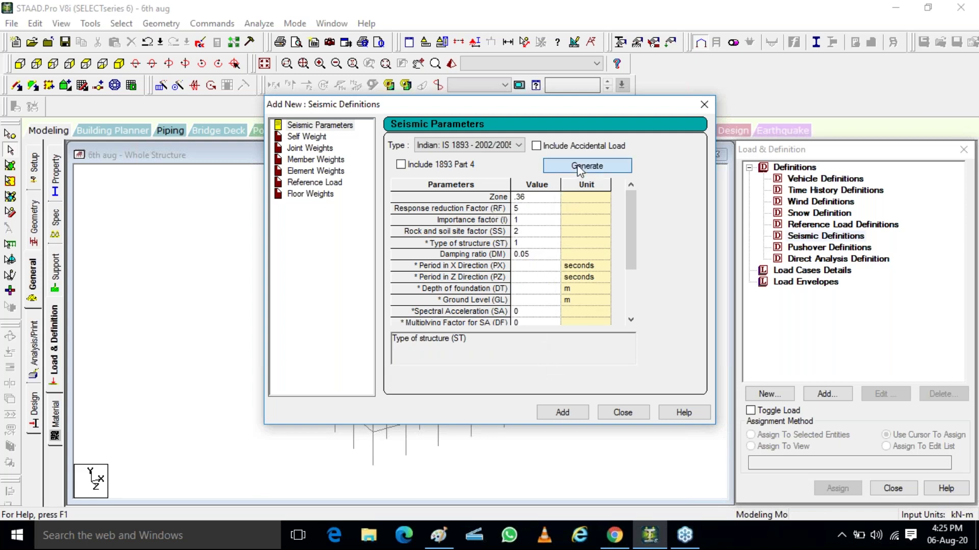
pyautogui.click(533, 305)
pyautogui.click(568, 415)
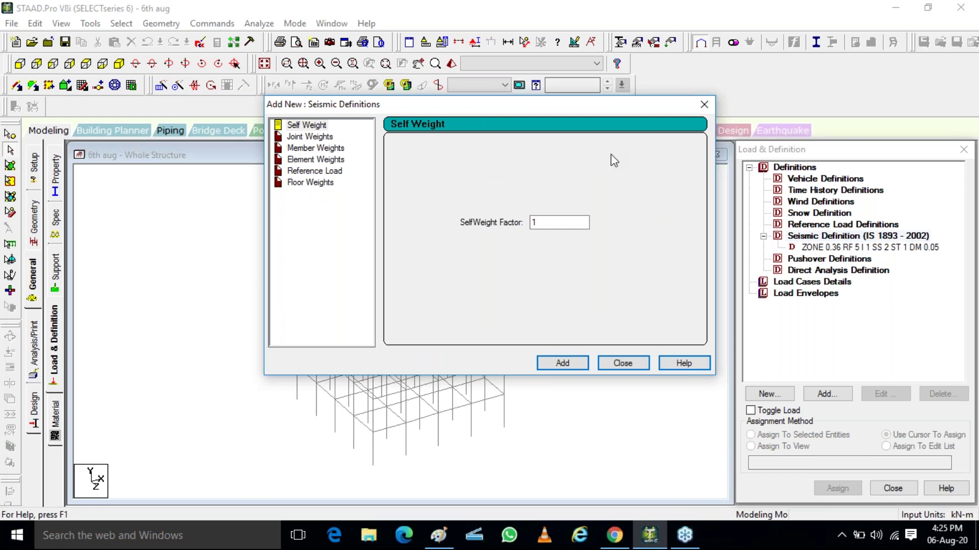
# - Add a self weight with factor 1 and a uniform member weight of 13 kN/m to the seismic definition
pyautogui.click(570, 363)
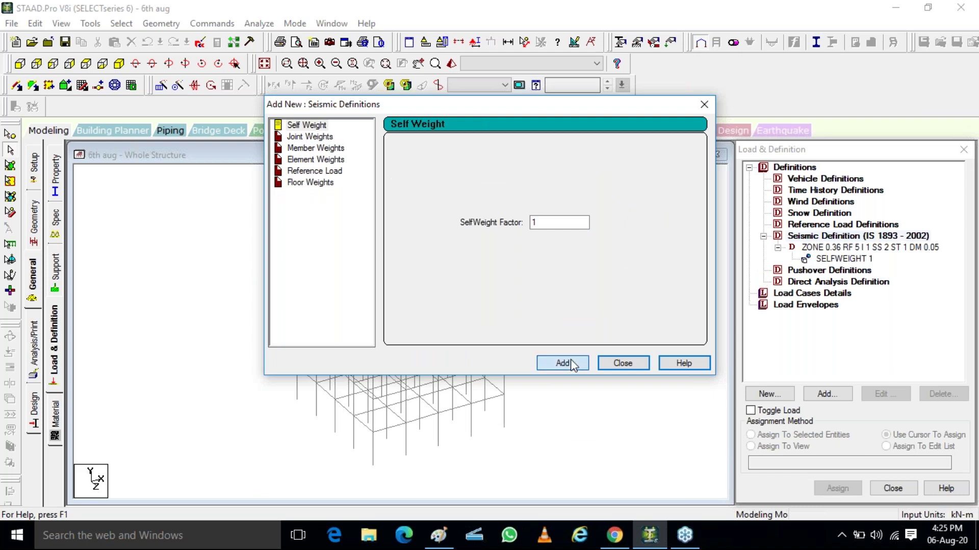
pyautogui.click(326, 150)
pyautogui.click(527, 179)
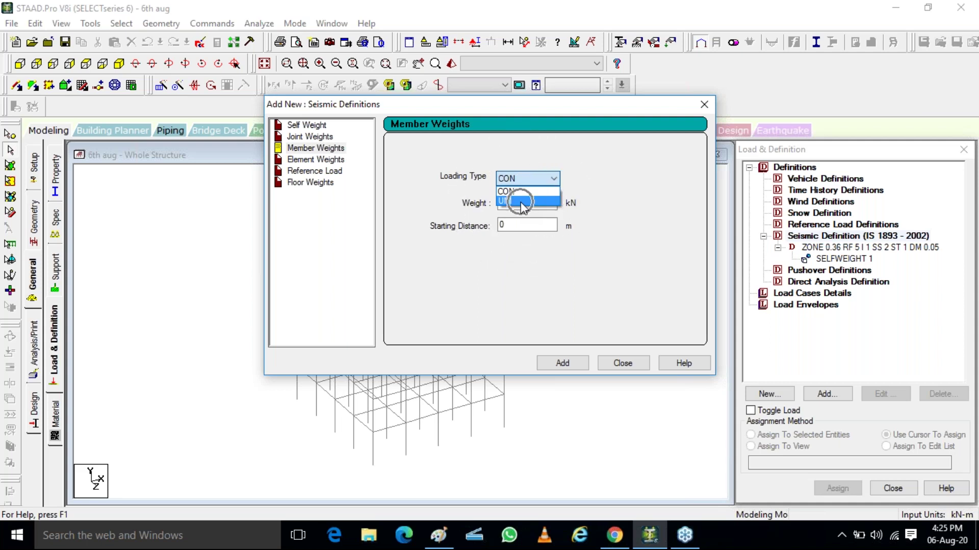
pyautogui.click(520, 202)
pyautogui.moveTo(520, 203); pyautogui.dragTo(430, 192)
pyautogui.write('13')
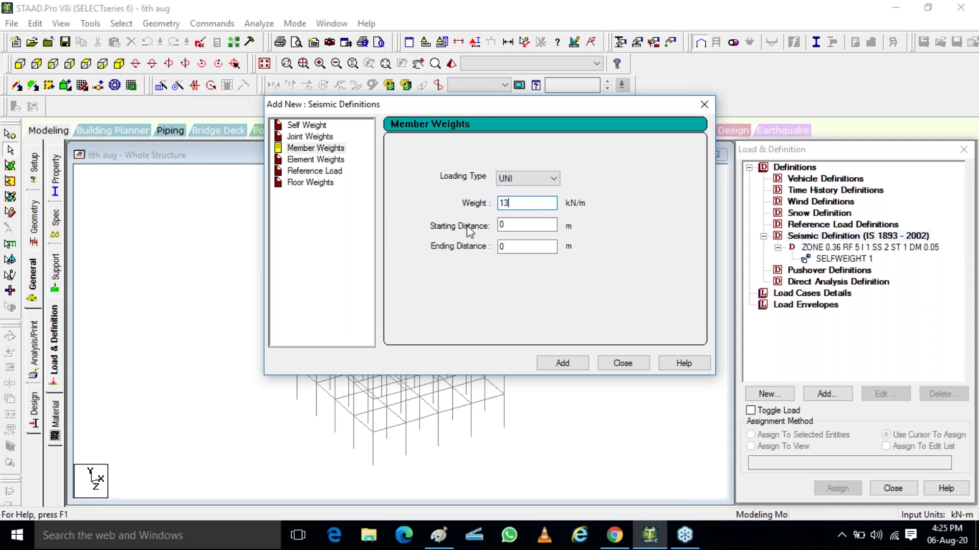
pyautogui.click(574, 366)
# - Add a floor weight of 3.5 kN/m2 over the Y range 0 to 20 m and finish the seismic weights
pyautogui.click(300, 182)
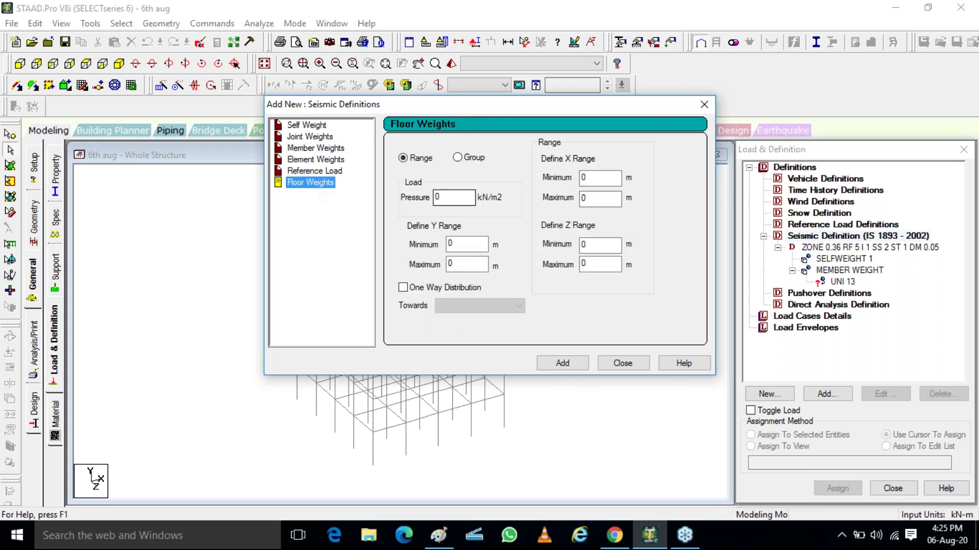
pyautogui.press('Tab')
pyautogui.write('3.5')
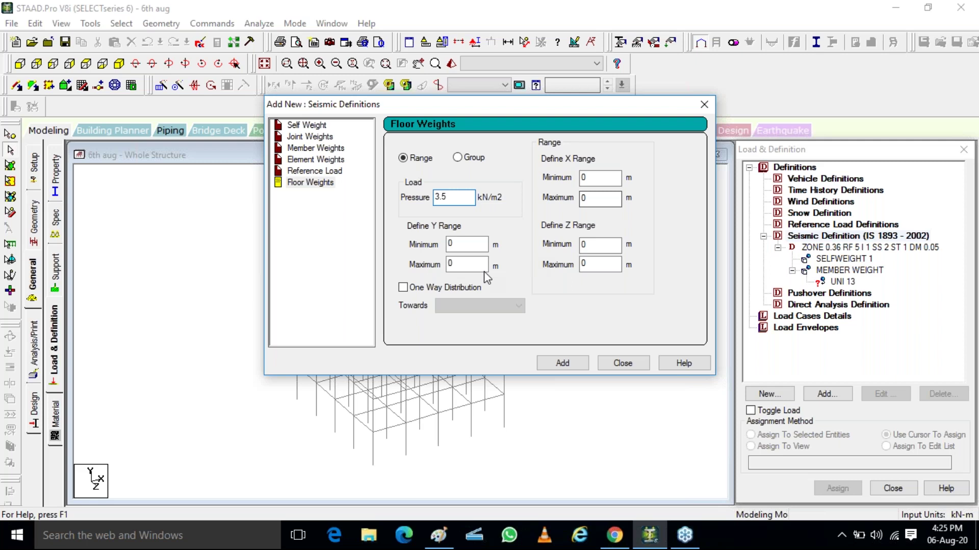
pyautogui.click(453, 264)
pyautogui.click(584, 365)
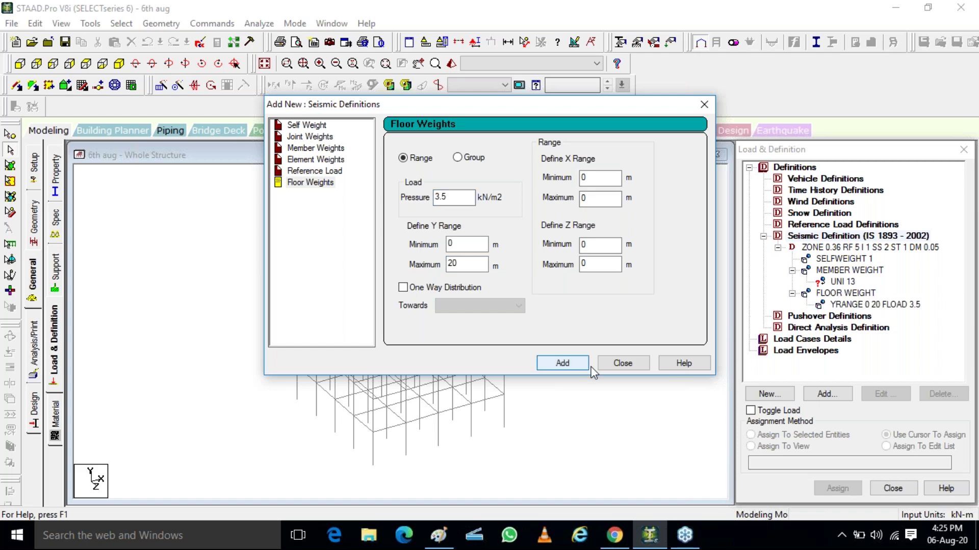
pyautogui.click(608, 365)
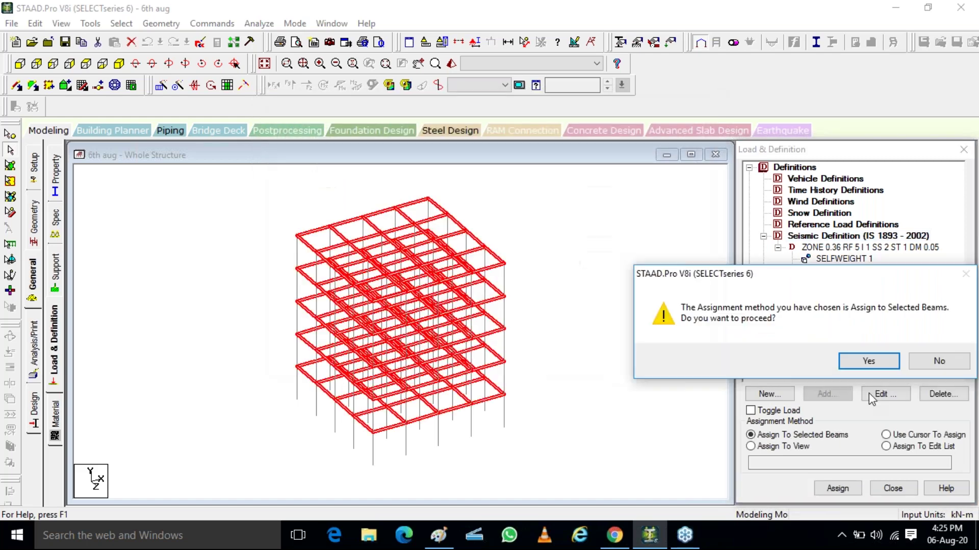
# - Assign the uniform 13 kN/m member weight to the selected floor beams and clear the selection
pyautogui.click(868, 361)
pyautogui.click(809, 339)
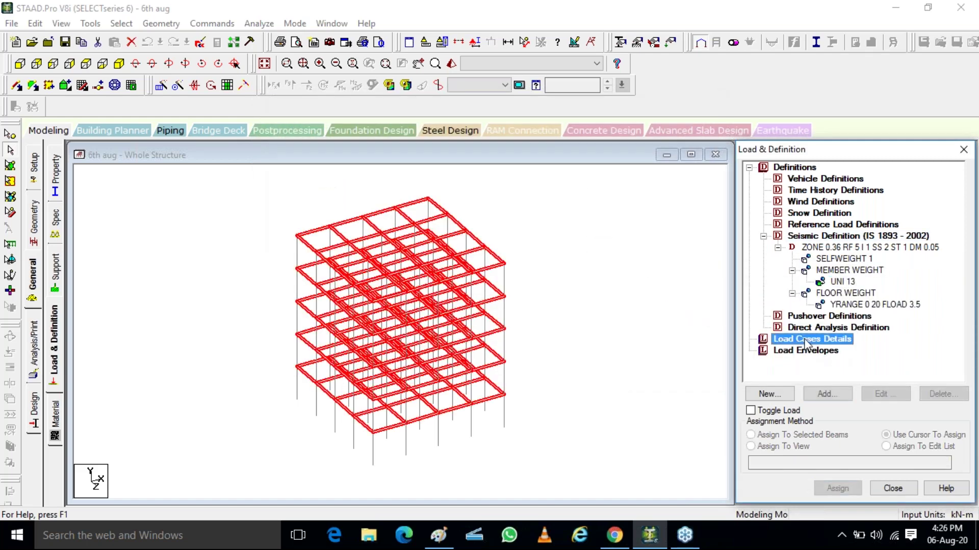
pyautogui.click(185, 245)
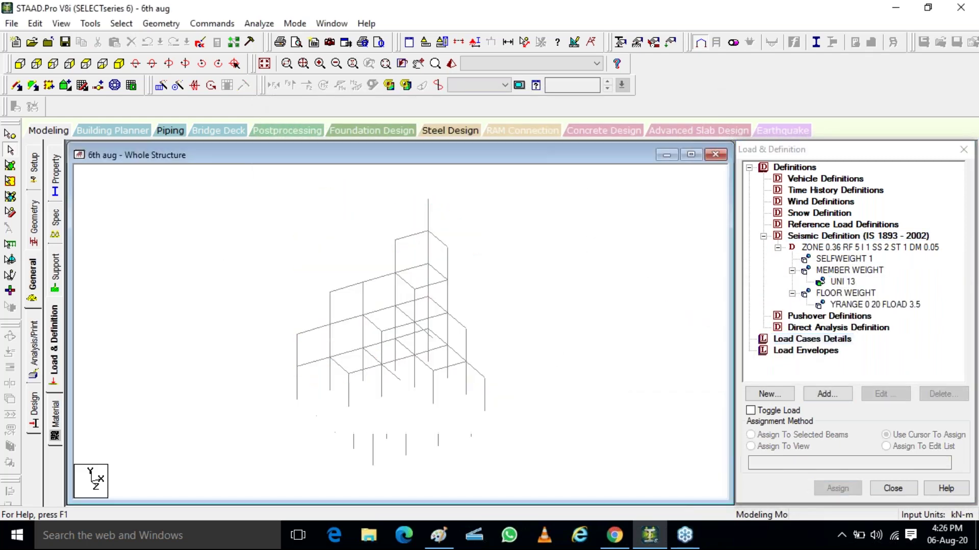
# - Define a rectangular concrete section with YD 0.3 m and ZD 0.3 m
pyautogui.click(33, 272)
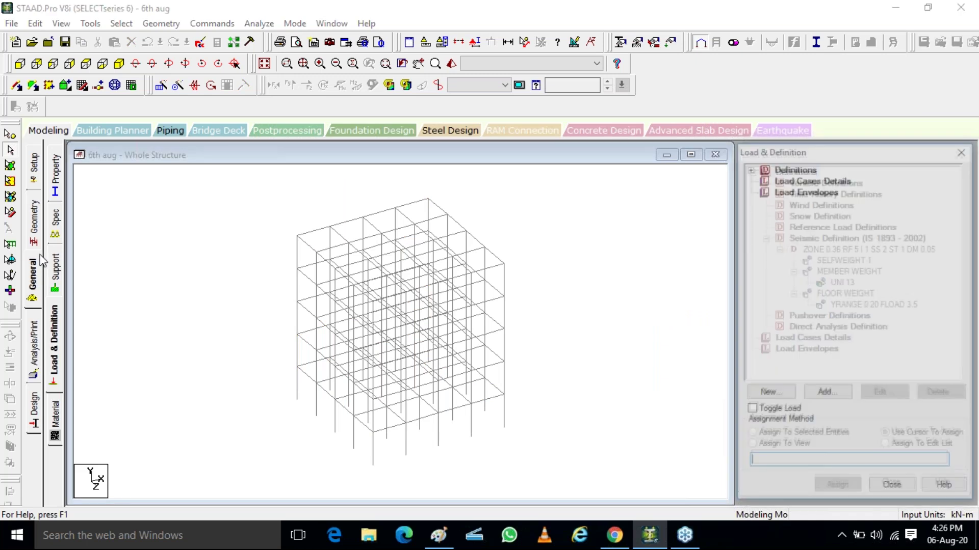
pyautogui.click(55, 170)
pyautogui.click(285, 153)
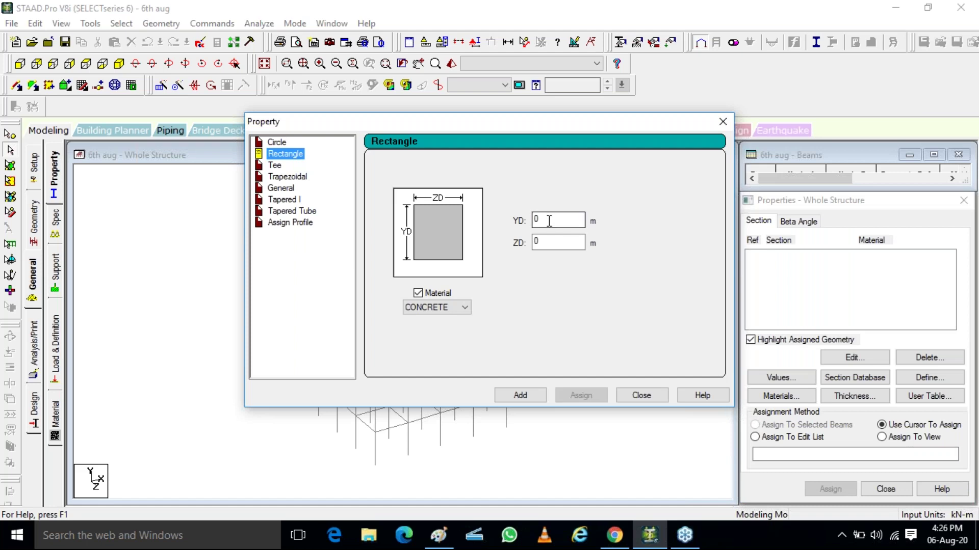
pyautogui.doubleClick(552, 220)
pyautogui.write('.3')
pyautogui.doubleClick(551, 243)
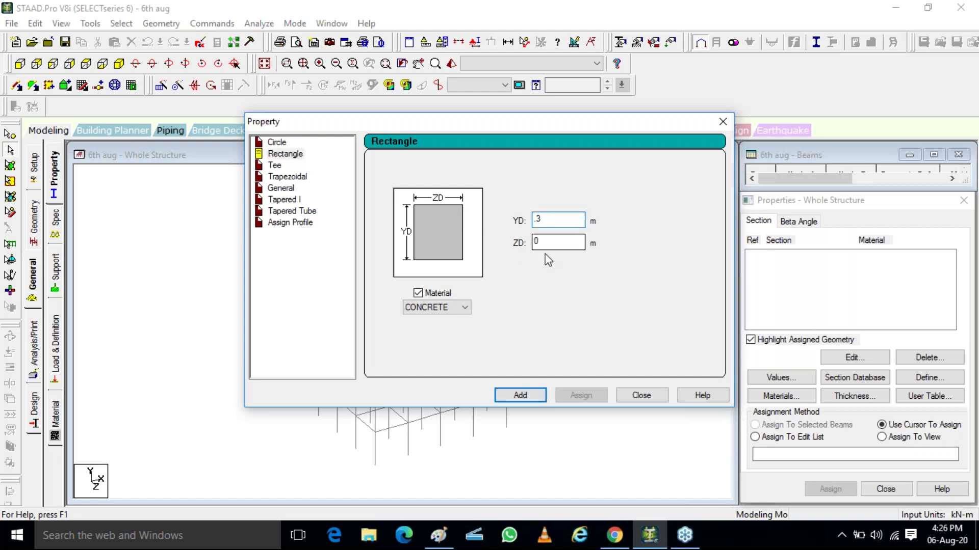
pyautogui.write('.3')
pyautogui.click(537, 399)
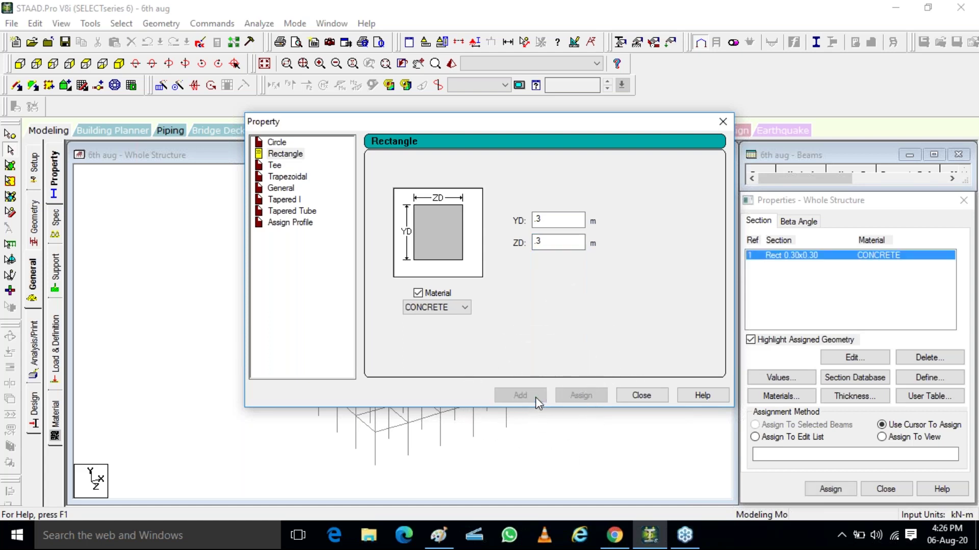
pyautogui.click(646, 398)
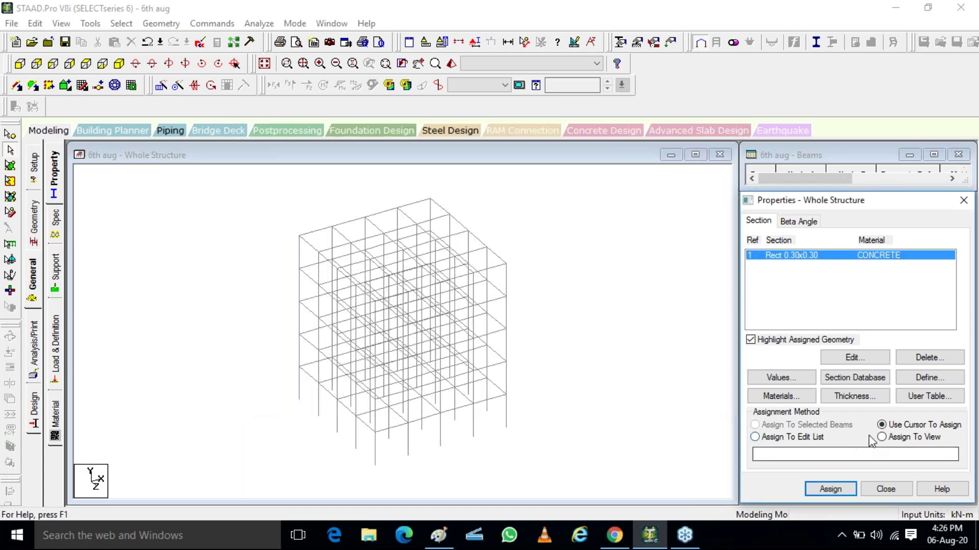
# - Assign the 0.30x0.30 concrete section to all members in view
pyautogui.click(886, 438)
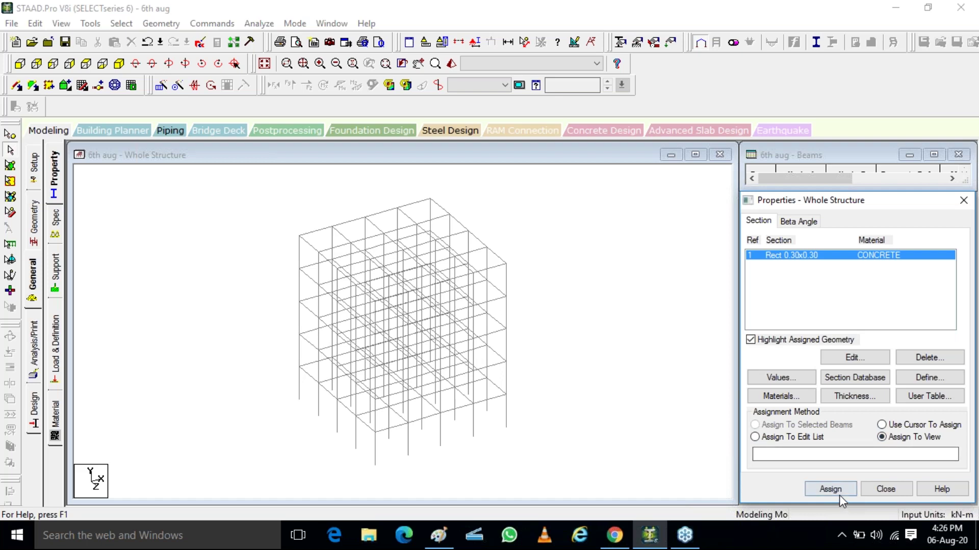
pyautogui.click(839, 494)
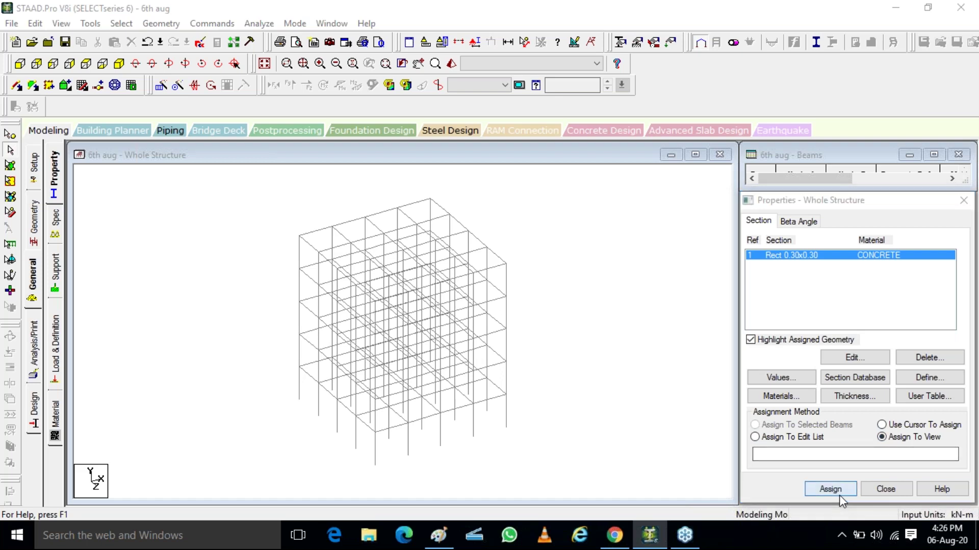
pyautogui.press('Return')
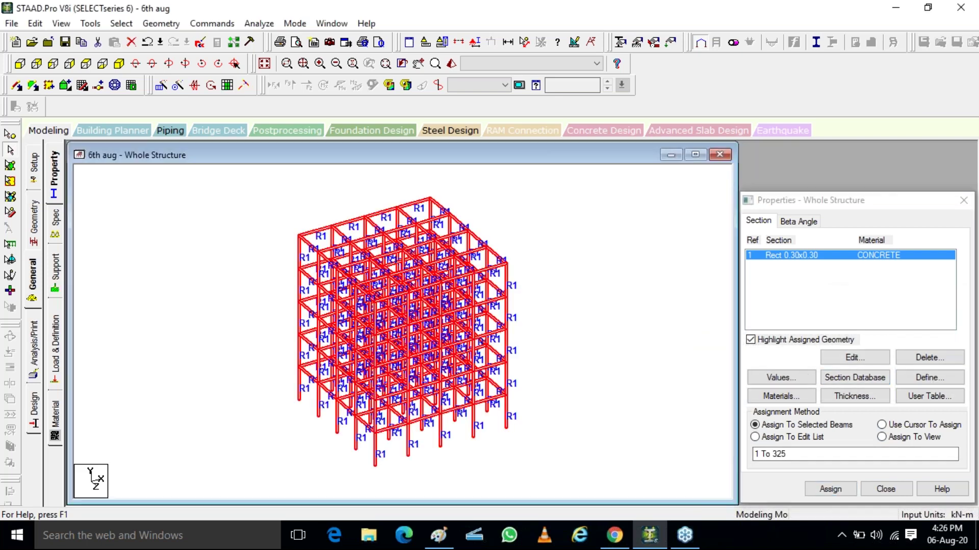
# - Create a fixed support and assign it to the frame's base nodes, working in the front view
pyautogui.click(54, 268)
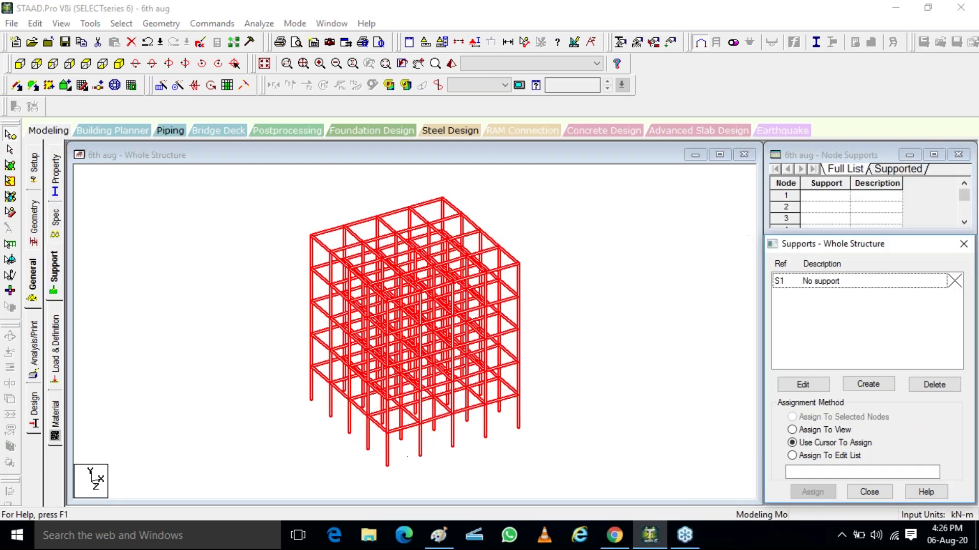
pyautogui.click(22, 67)
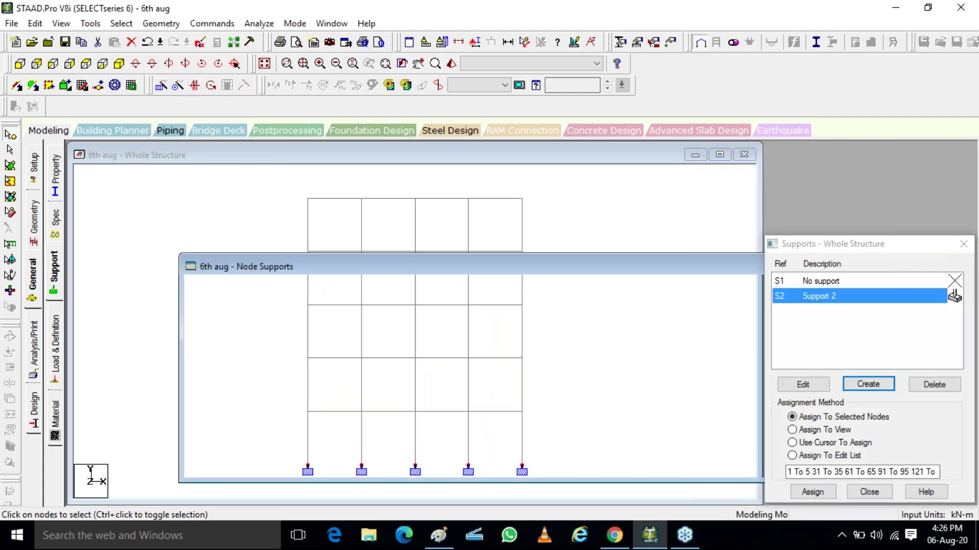
# - Add primary load case 1 with loading type Dead and load case 2 with loading type Live
pyautogui.click(54, 347)
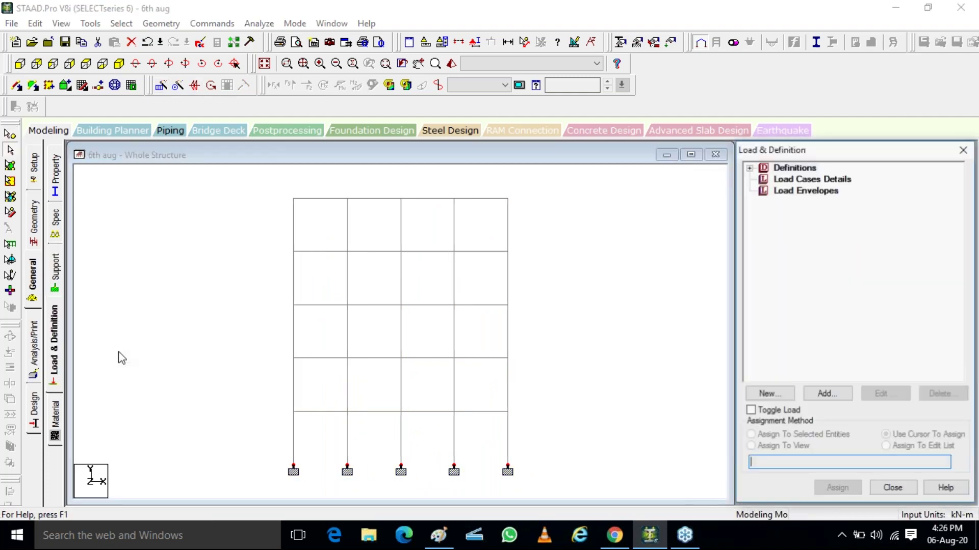
pyautogui.click(793, 180)
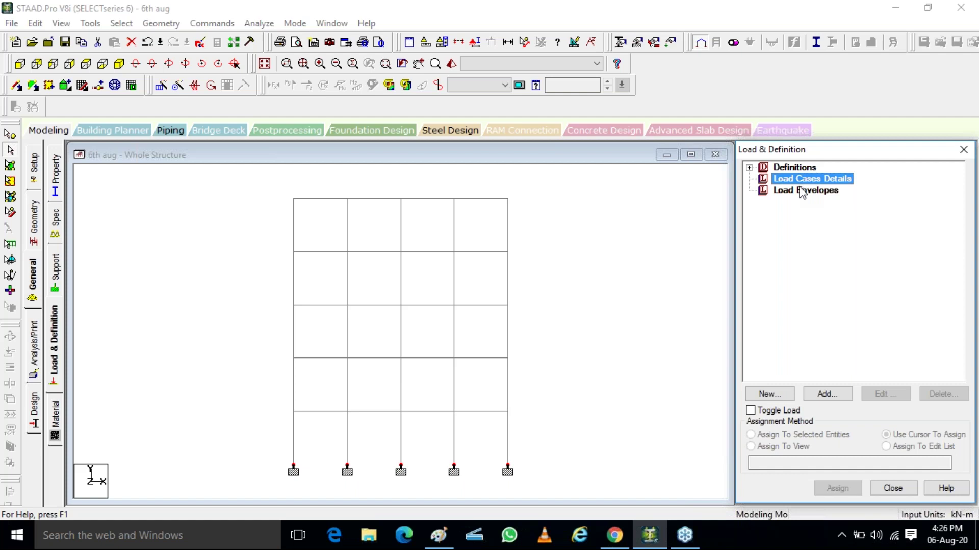
pyautogui.click(831, 396)
pyautogui.click(546, 187)
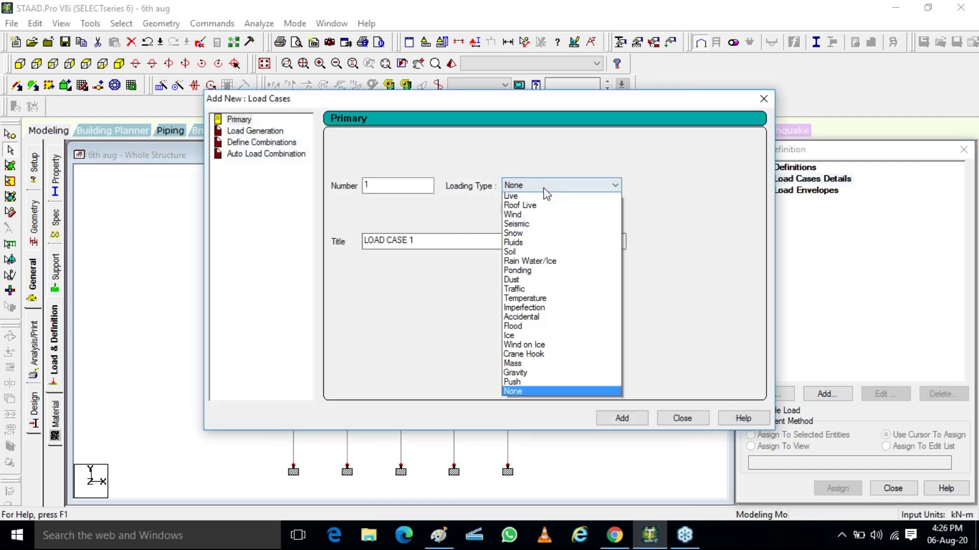
pyautogui.click(547, 199)
pyautogui.click(625, 417)
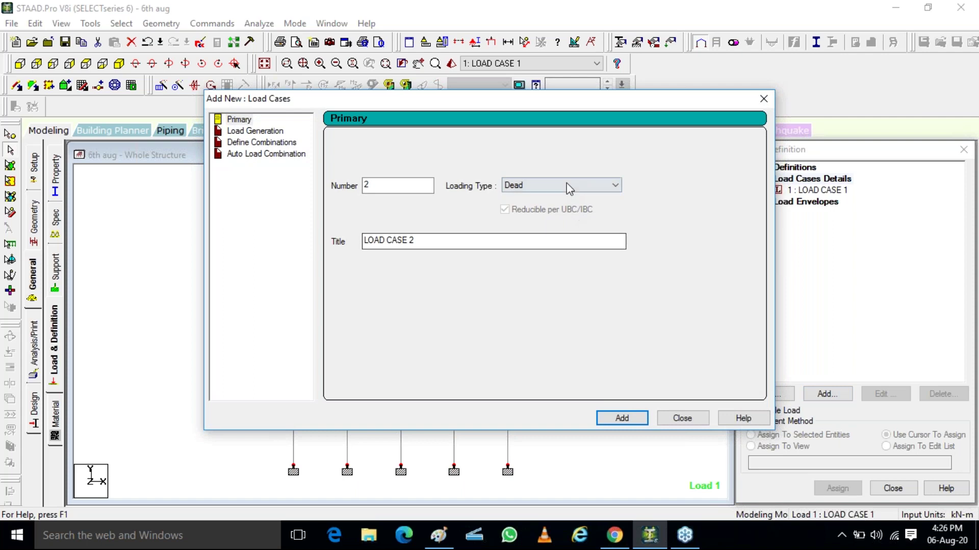
pyautogui.click(567, 186)
pyautogui.click(550, 208)
pyautogui.click(611, 404)
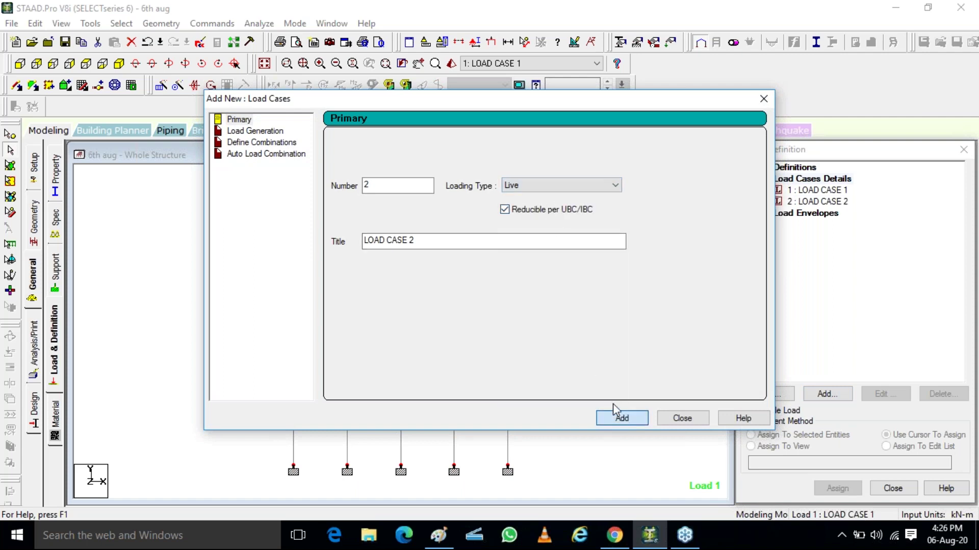
# - Add primary load case 3 with loading type Seismic and the title ss, and finish adding load cases
pyautogui.click(521, 187)
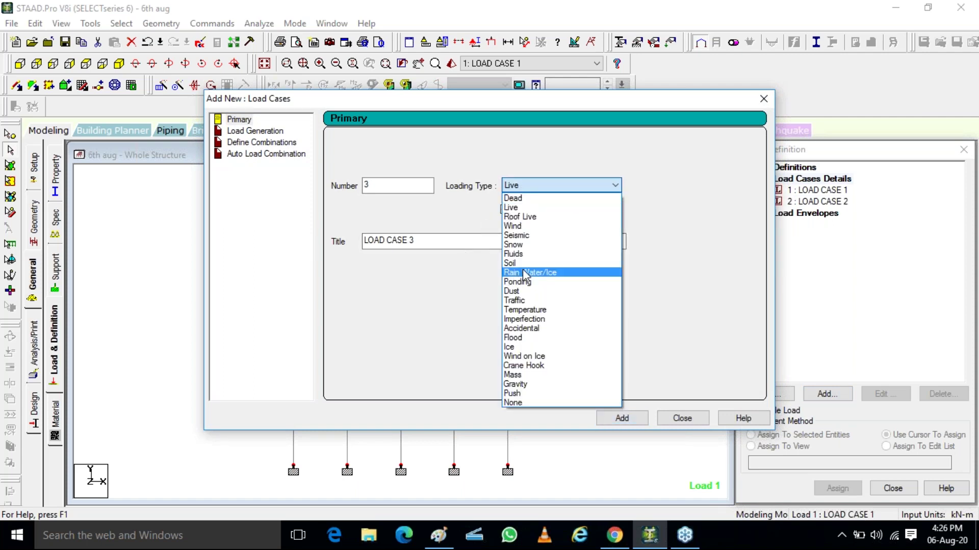
pyautogui.click(532, 236)
pyautogui.moveTo(416, 241); pyautogui.dragTo(288, 214)
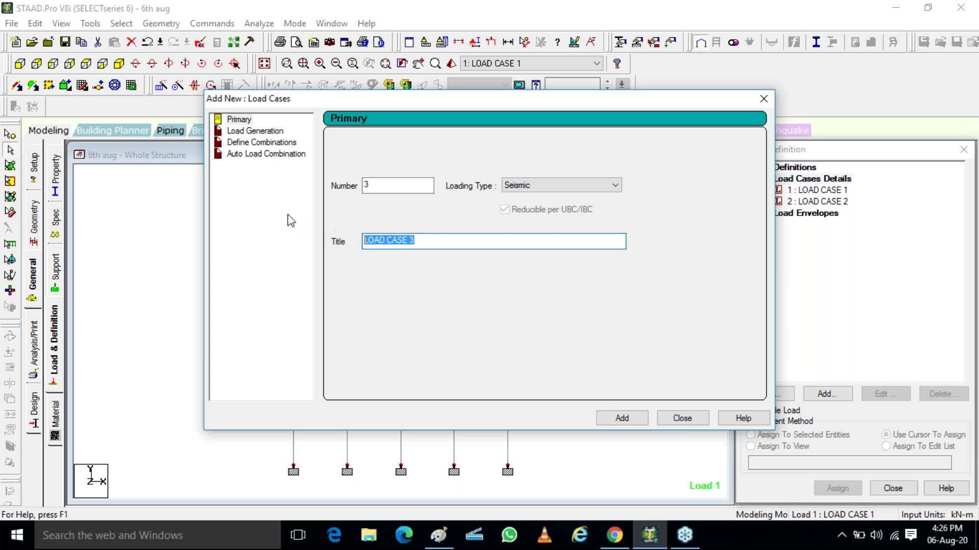
pyautogui.write('ss')
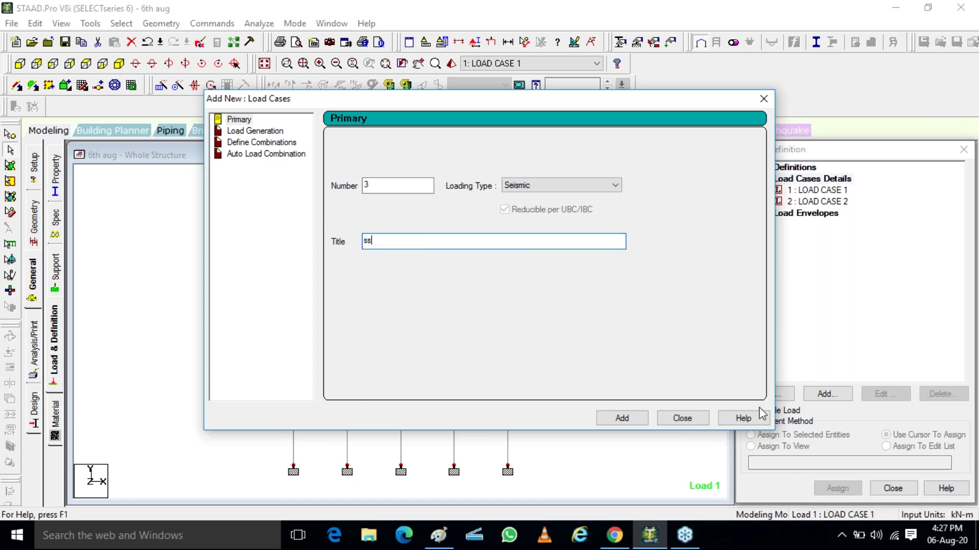
pyautogui.click(621, 418)
pyautogui.click(681, 419)
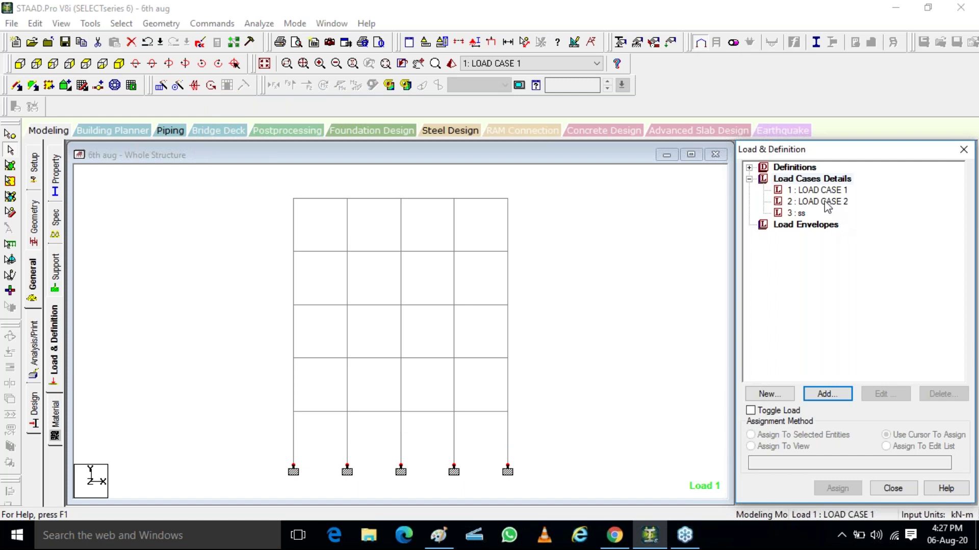
# - Add a selfweight load in the Y direction with factor -1 to load case 1, working in the isometric view
pyautogui.click(818, 190)
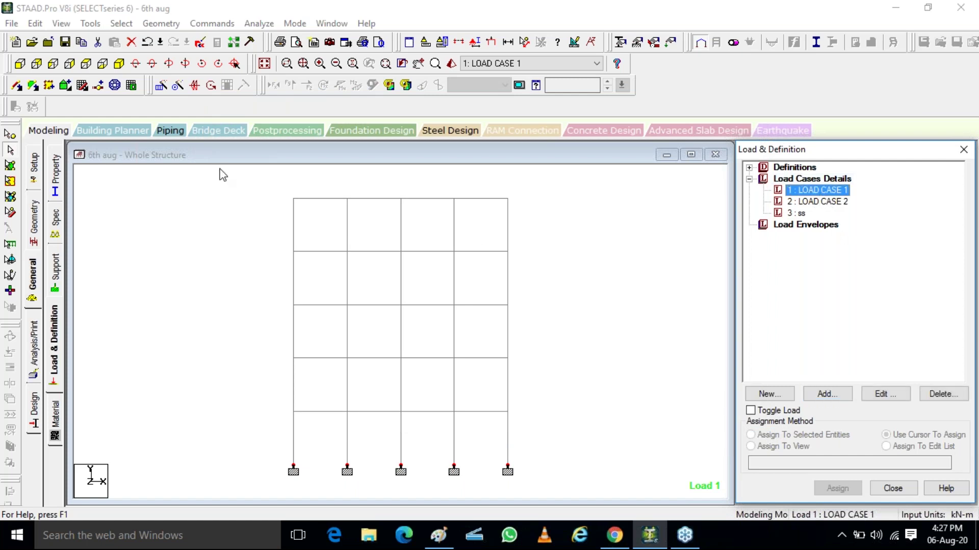
pyautogui.click(118, 63)
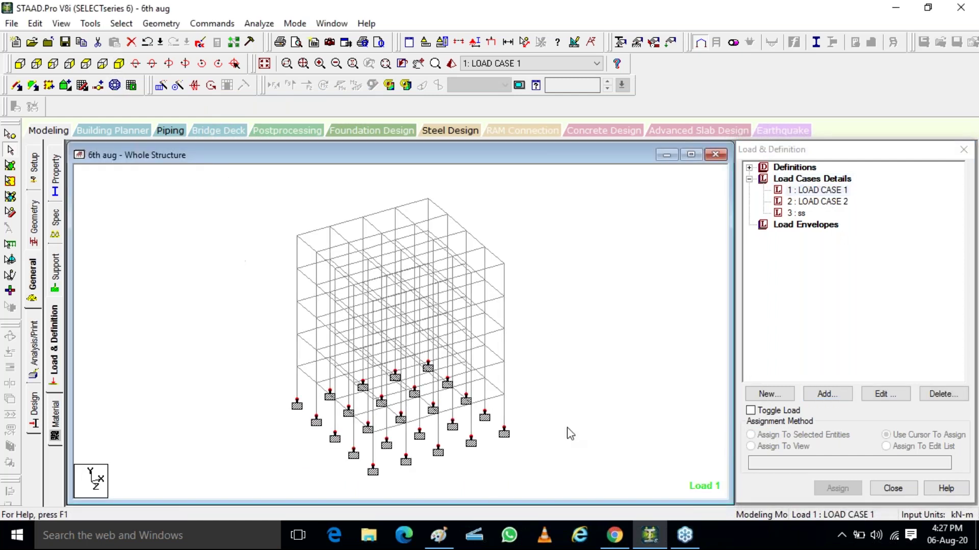
pyautogui.click(827, 395)
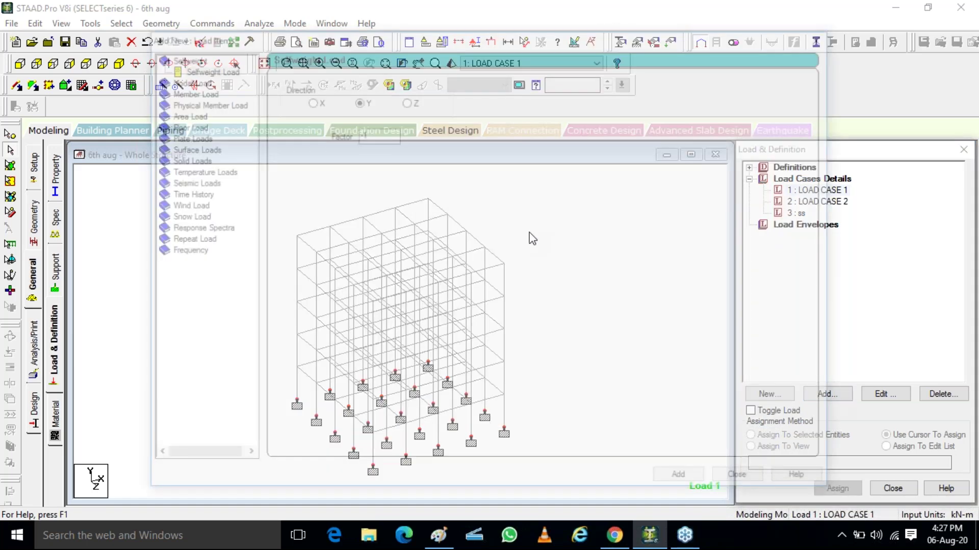
pyautogui.click(684, 482)
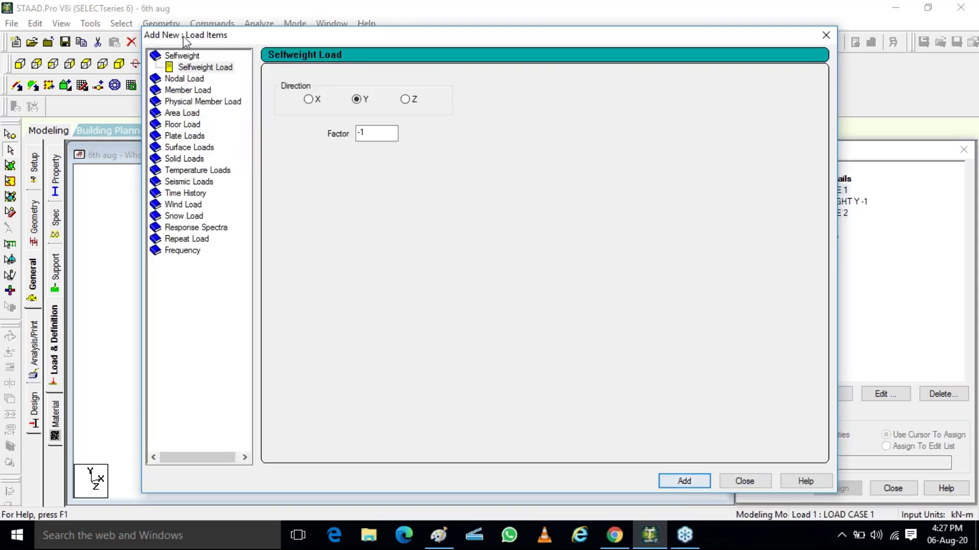
pyautogui.doubleClick(198, 92)
pyautogui.click(202, 90)
pyautogui.write('-13')
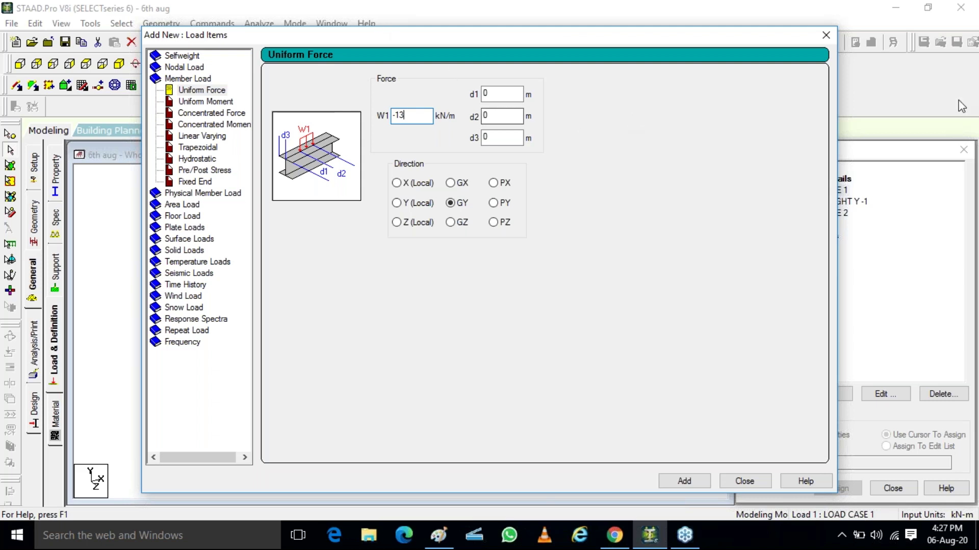
pyautogui.click(966, 72)
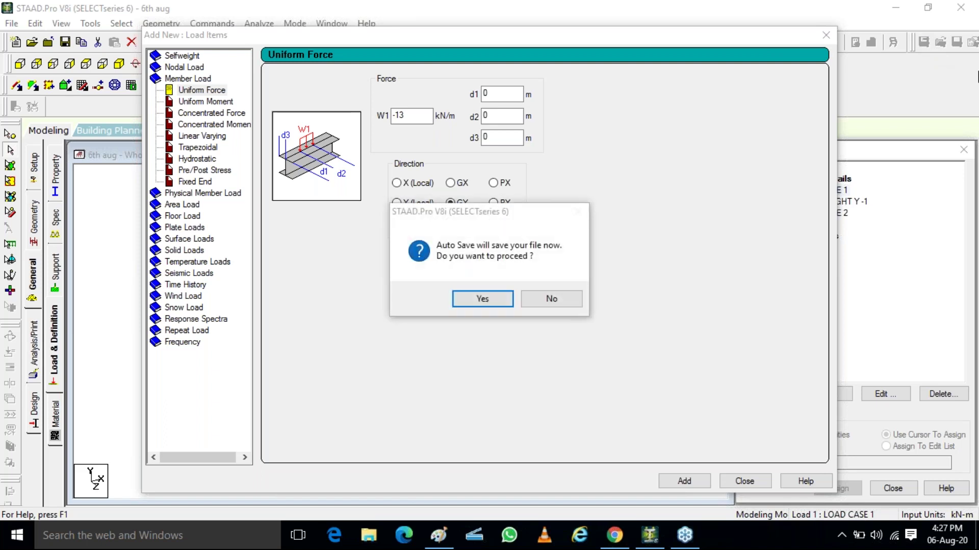
# - Accept the automatic save, save the modified structure and leave the load item definition
pyautogui.click(480, 310)
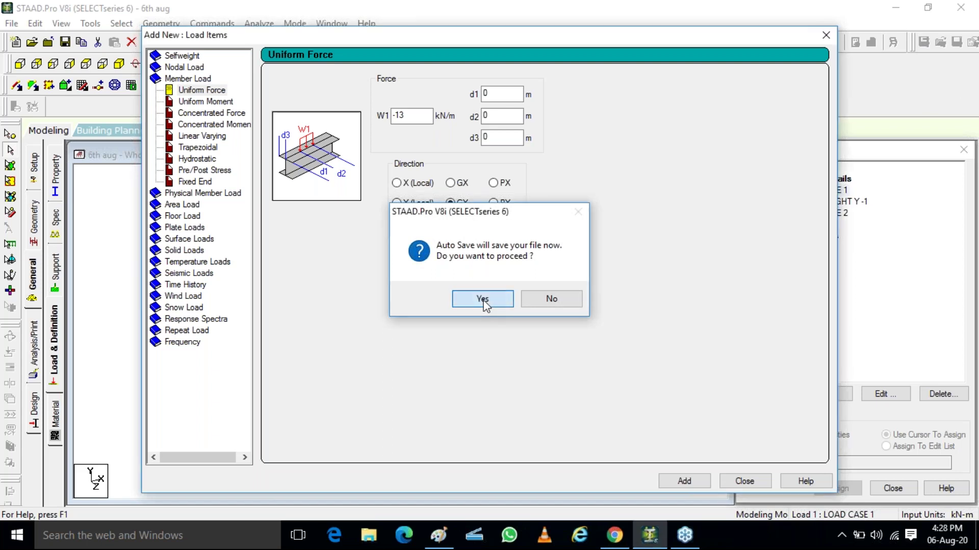
pyautogui.click(482, 301)
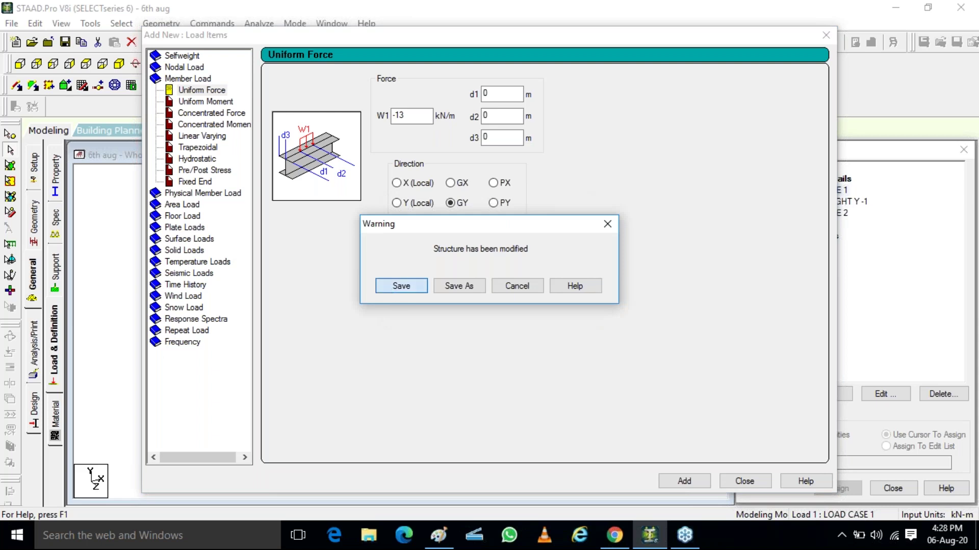
pyautogui.click(401, 286)
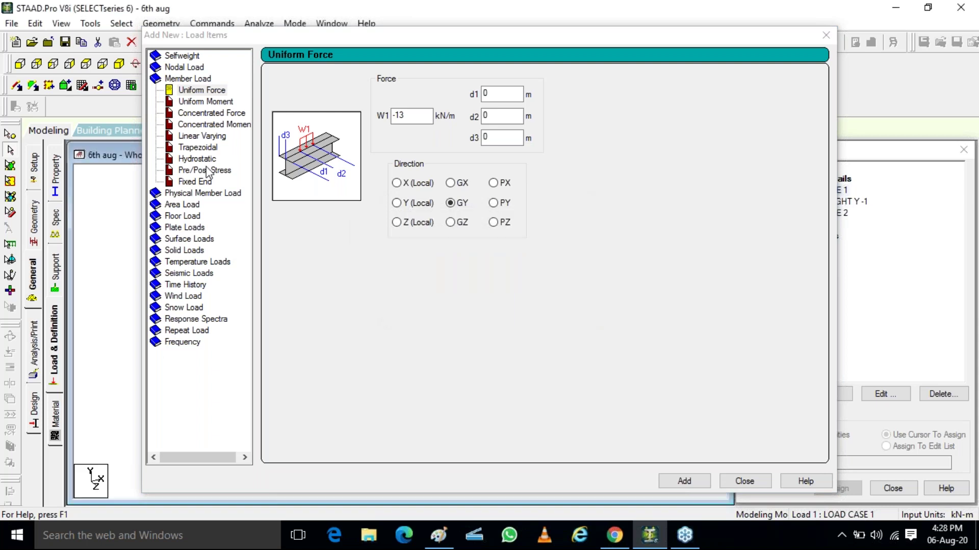
pyautogui.press('Escape')
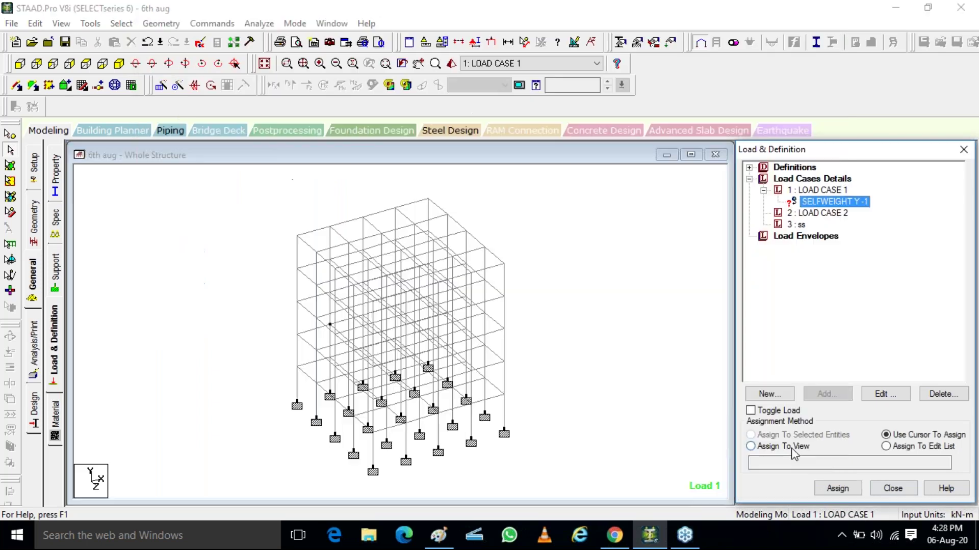
# - Assign the selfweight load of load case 1 to all members in view
pyautogui.click(792, 449)
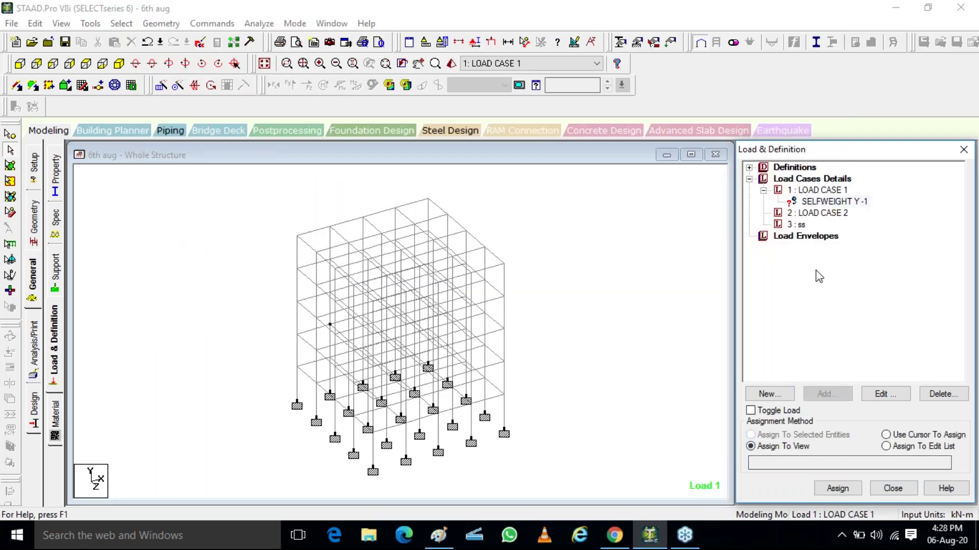
pyautogui.click(838, 489)
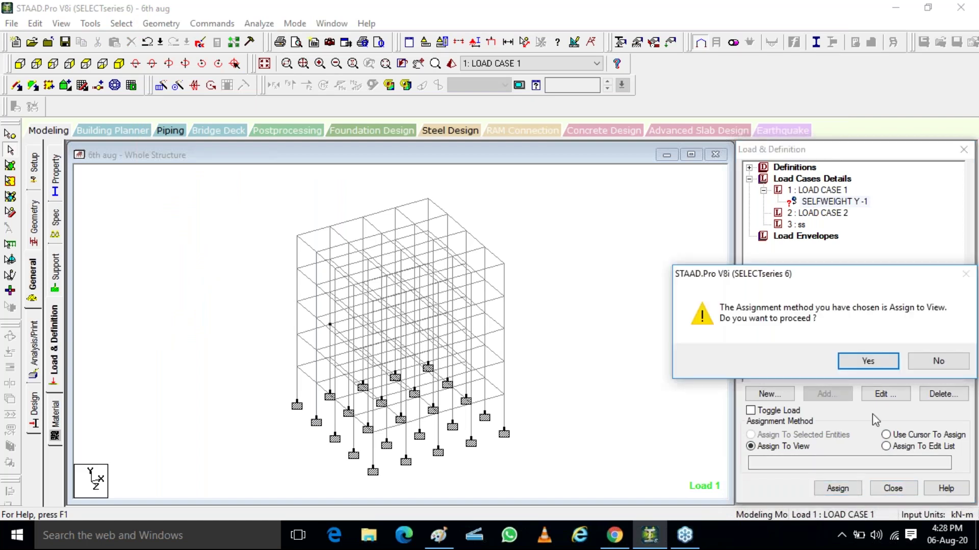
pyautogui.click(868, 361)
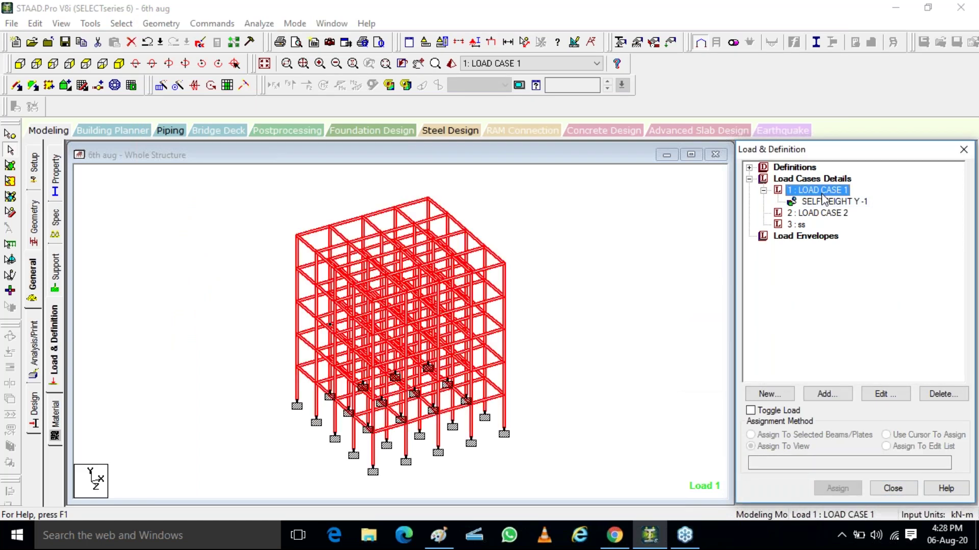
# - Add a uniform member force of -13 kN/m in the GY direction to load case 1
pyautogui.click(957, 87)
pyautogui.click(841, 394)
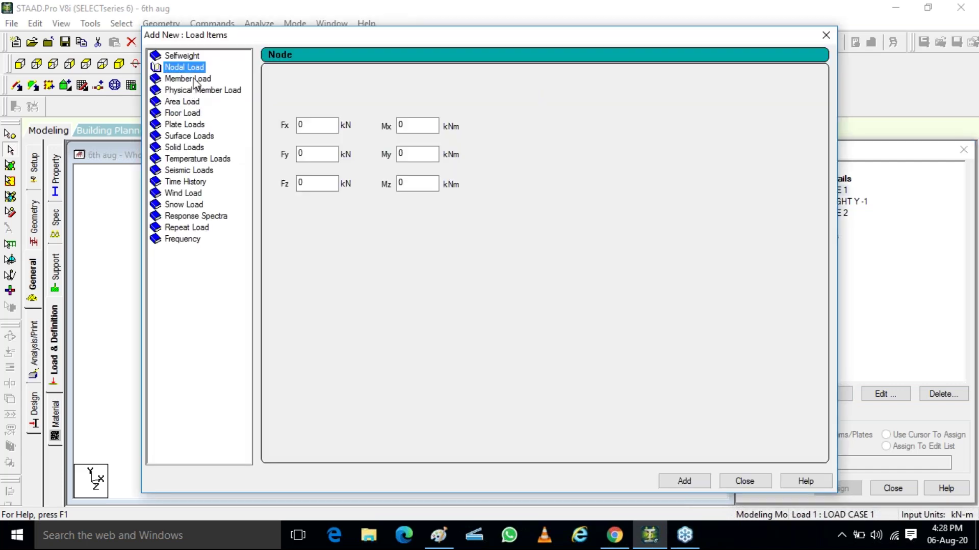
pyautogui.click(196, 79)
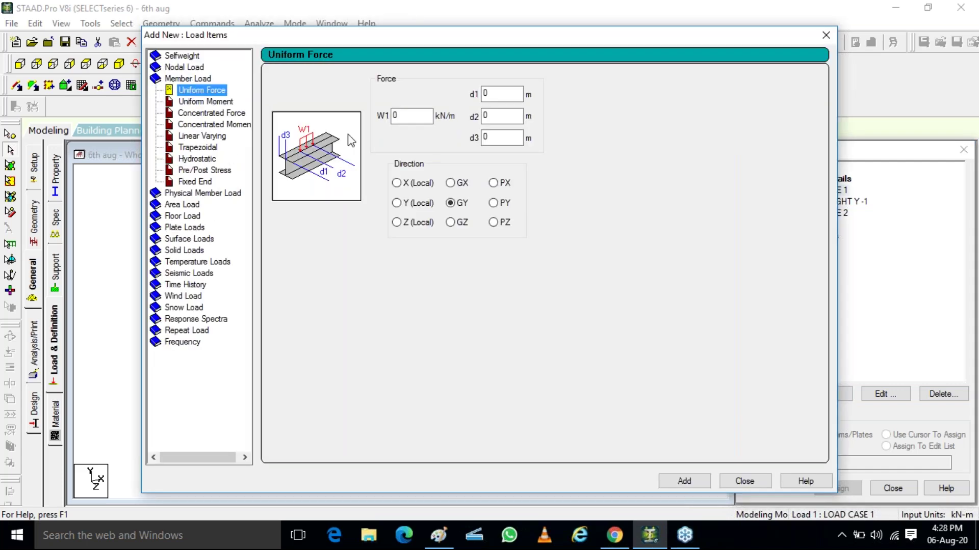
pyautogui.click(406, 118)
pyautogui.press('BackSpace')
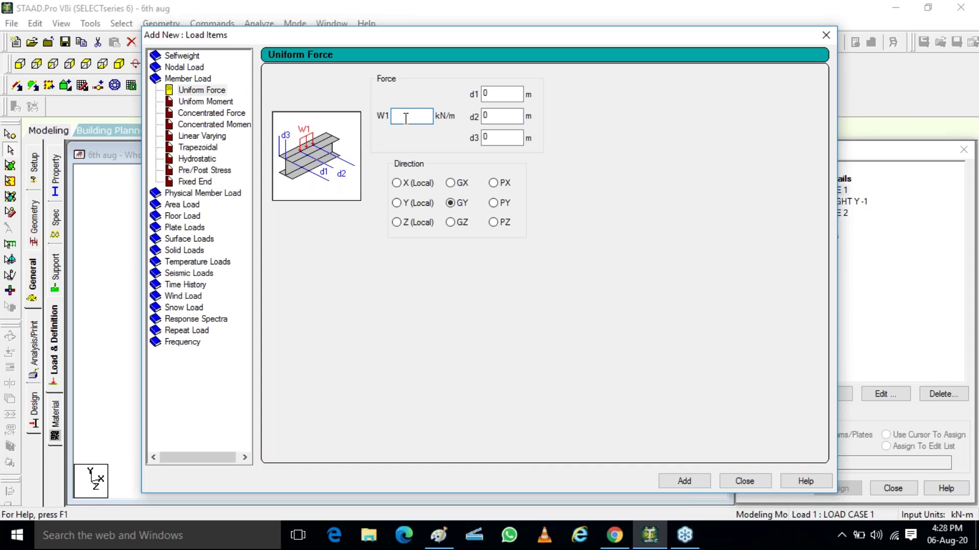
pyautogui.write('-13')
pyautogui.click(704, 486)
pyautogui.click(736, 482)
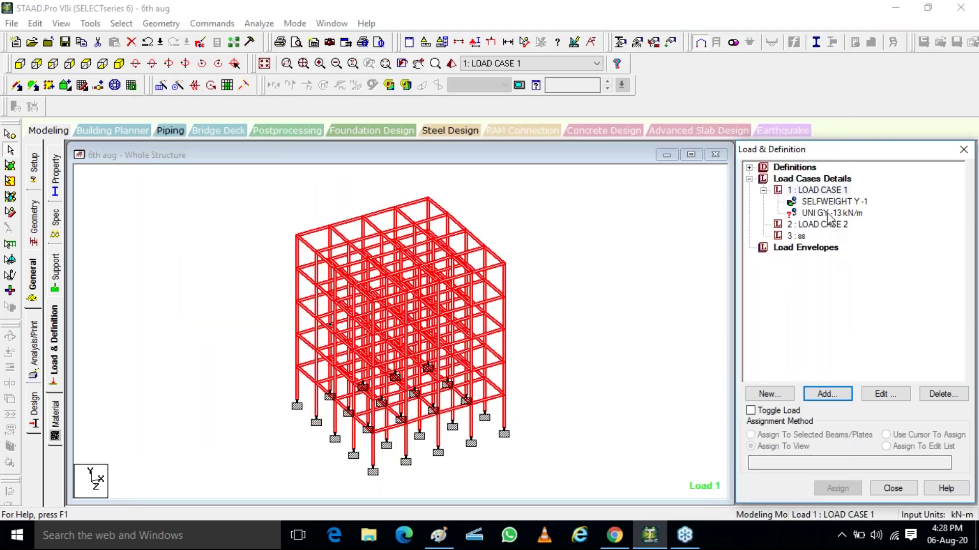
# - Select all beams parallel to X and Z and assign the -13 kN/m uniform load to them
pyautogui.click(827, 213)
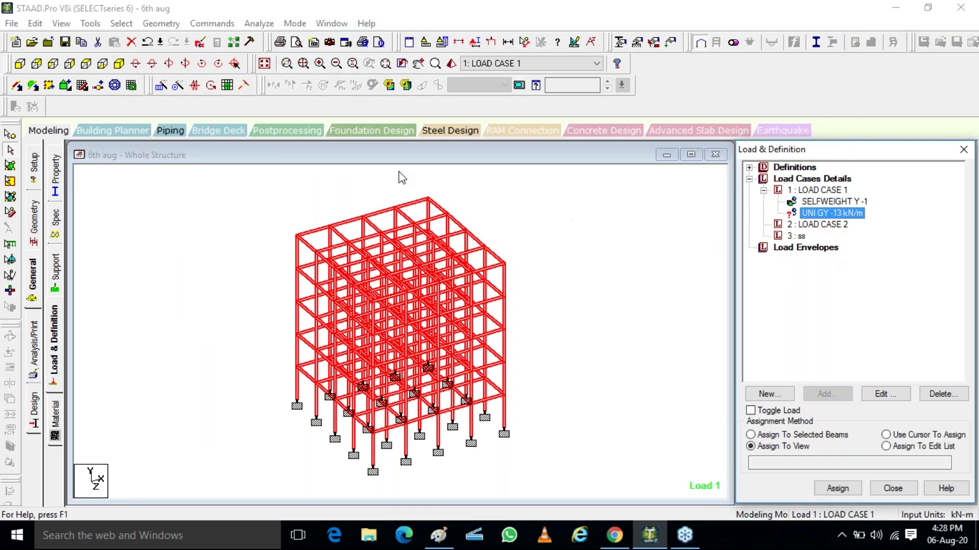
pyautogui.click(152, 228)
pyautogui.click(121, 24)
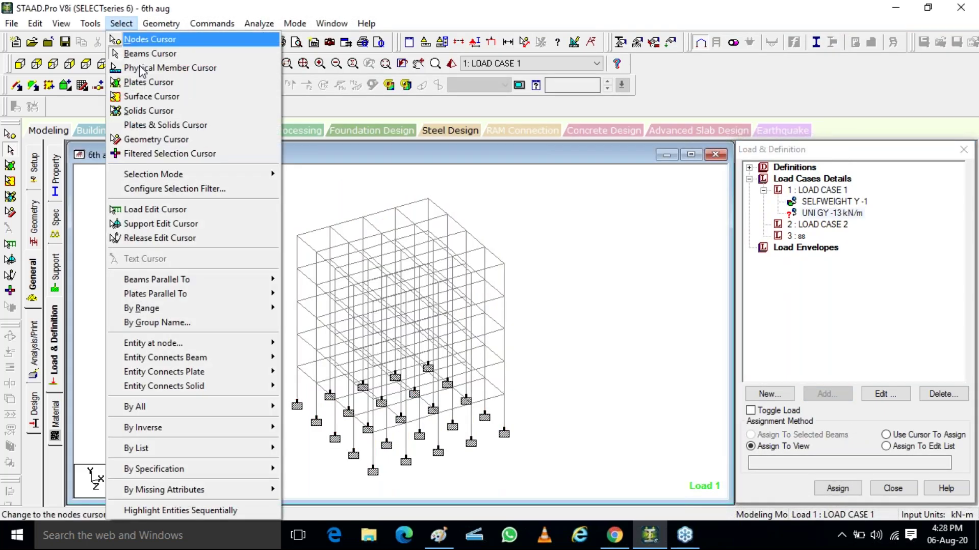
pyautogui.moveTo(265, 279)
pyautogui.click(298, 278)
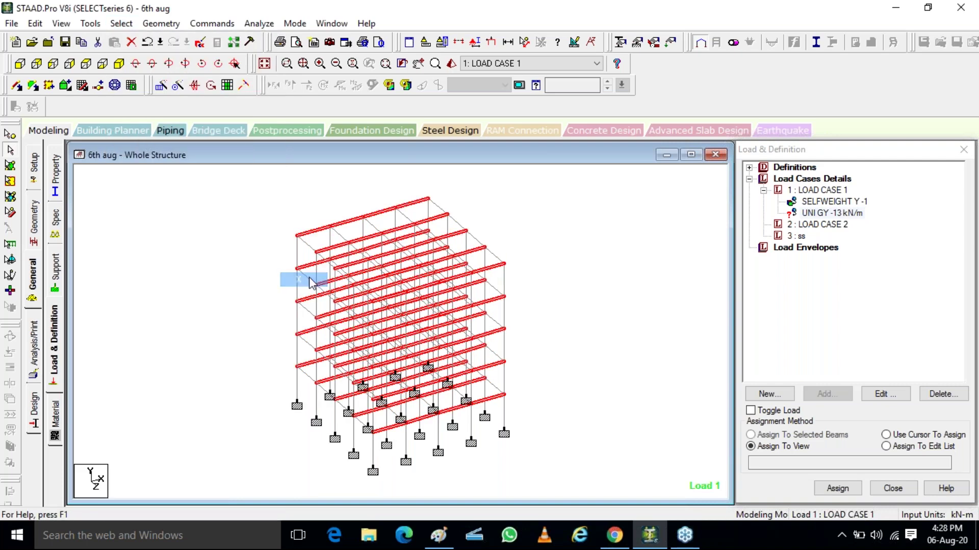
pyautogui.click(120, 24)
pyautogui.moveTo(193, 280)
pyautogui.click(300, 302)
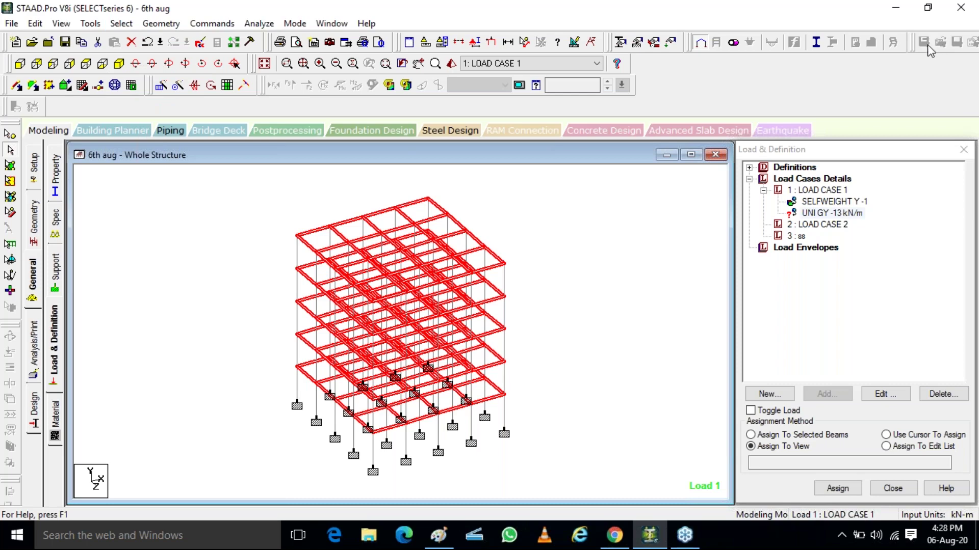
pyautogui.click(821, 437)
pyautogui.click(837, 488)
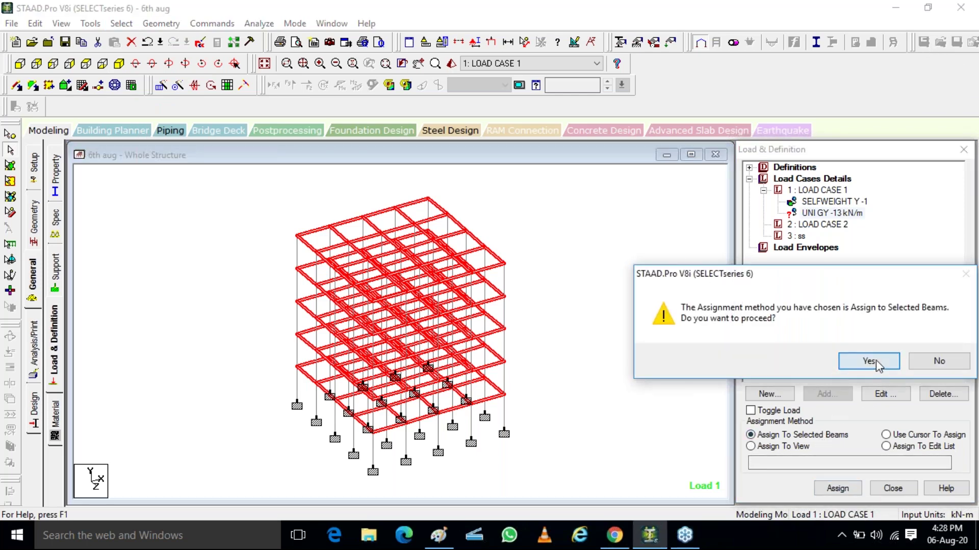
pyautogui.click(869, 361)
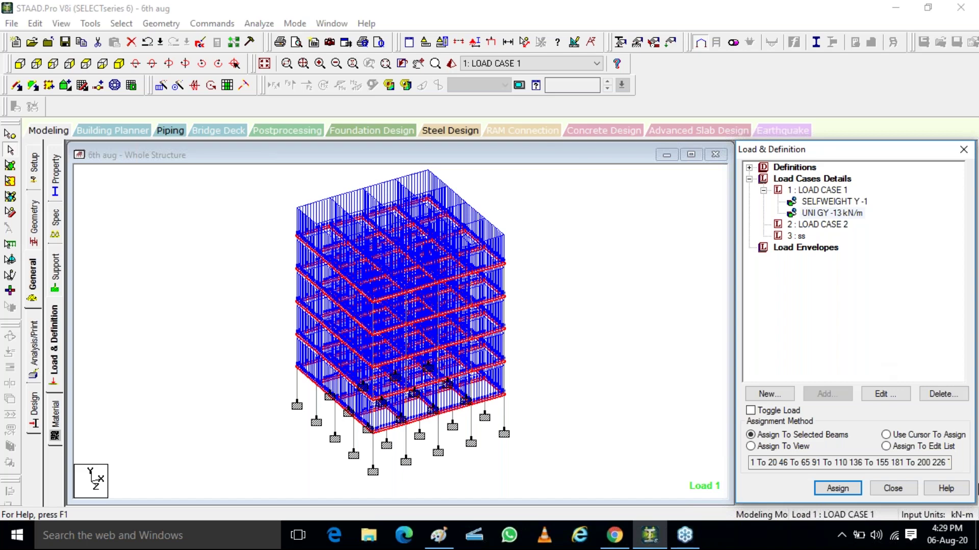
# - Add a floor load to load case 2 with -2.5 kN/m2 pressure in Global Y over a Y range of 0 to 20 m
pyautogui.click(815, 213)
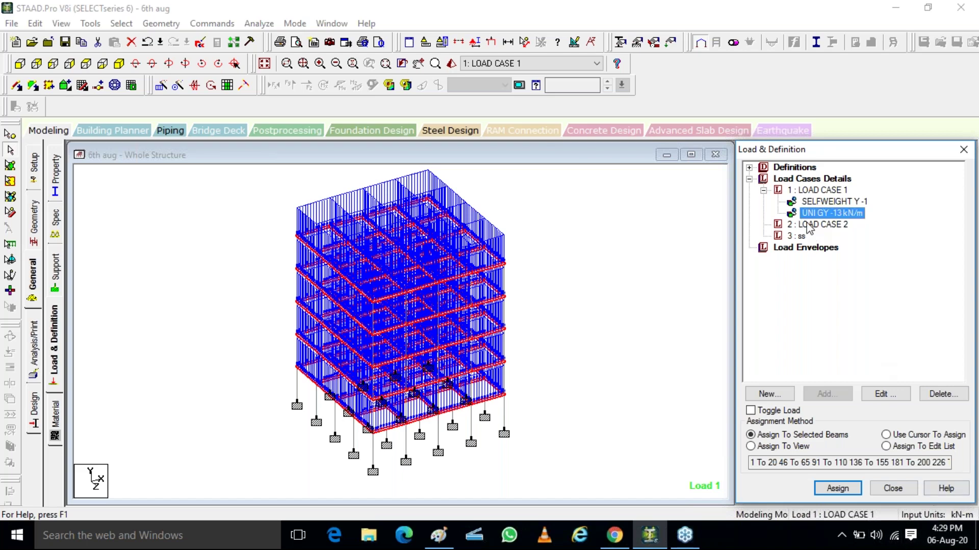
pyautogui.click(811, 224)
pyautogui.click(827, 394)
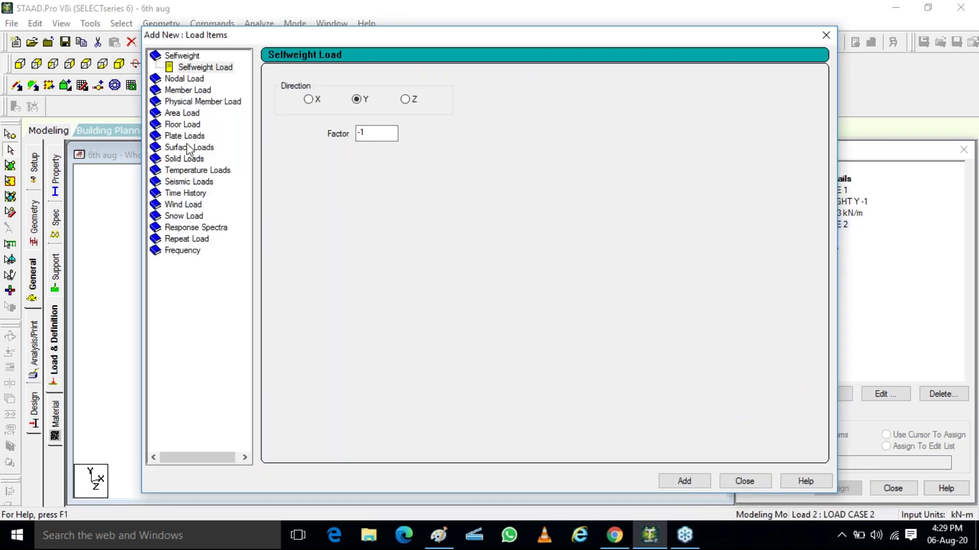
pyautogui.click(184, 124)
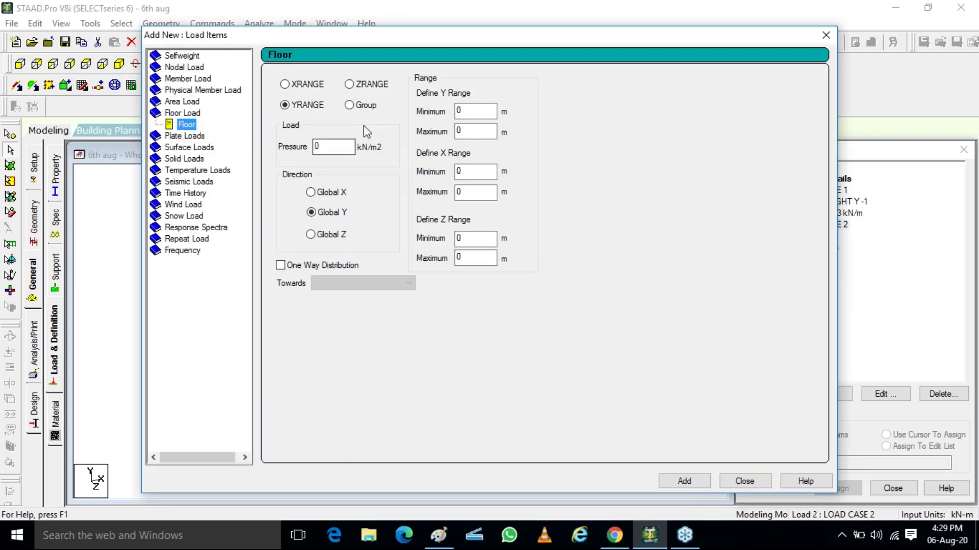
pyautogui.write('-2')
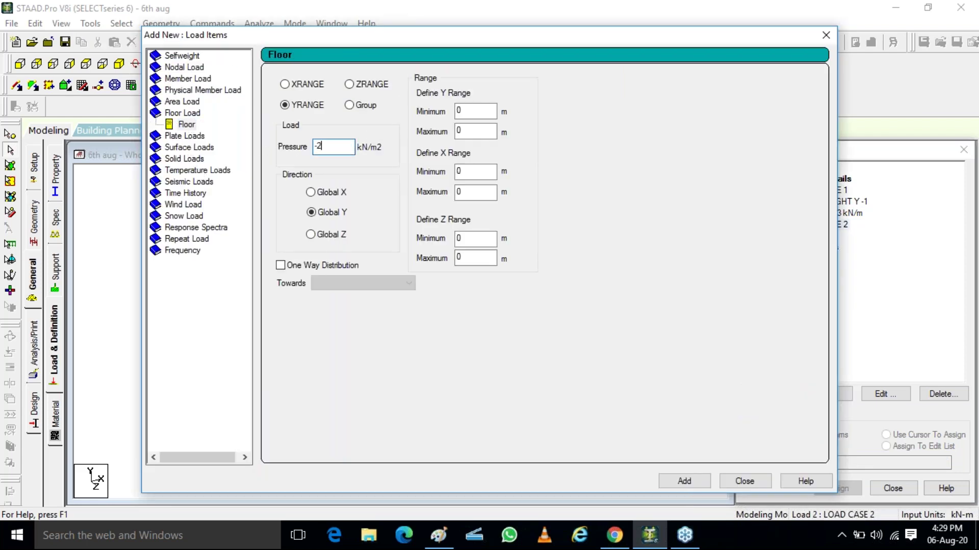
pyautogui.write('.5')
pyautogui.doubleClick(461, 131)
pyautogui.write('20')
pyautogui.click(683, 481)
pyautogui.click(742, 481)
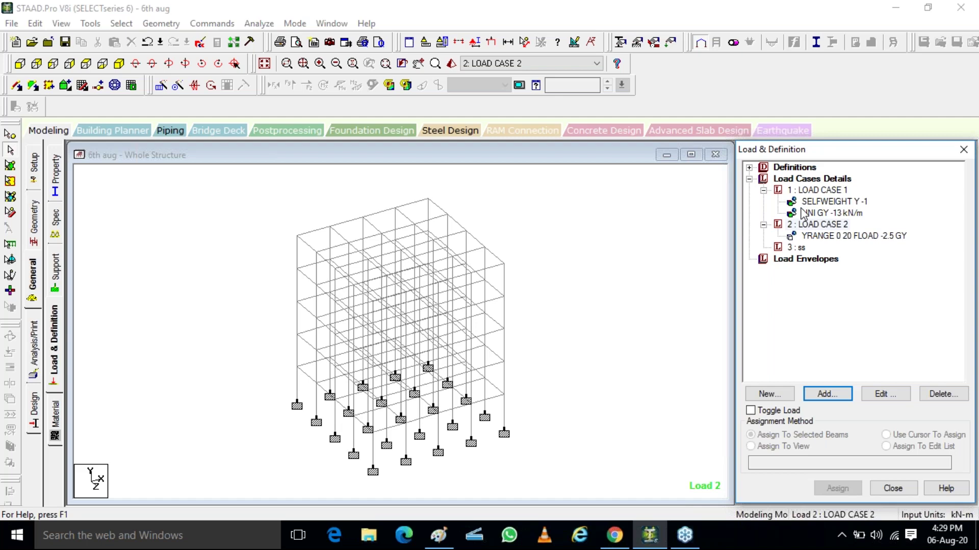
pyautogui.click(662, 208)
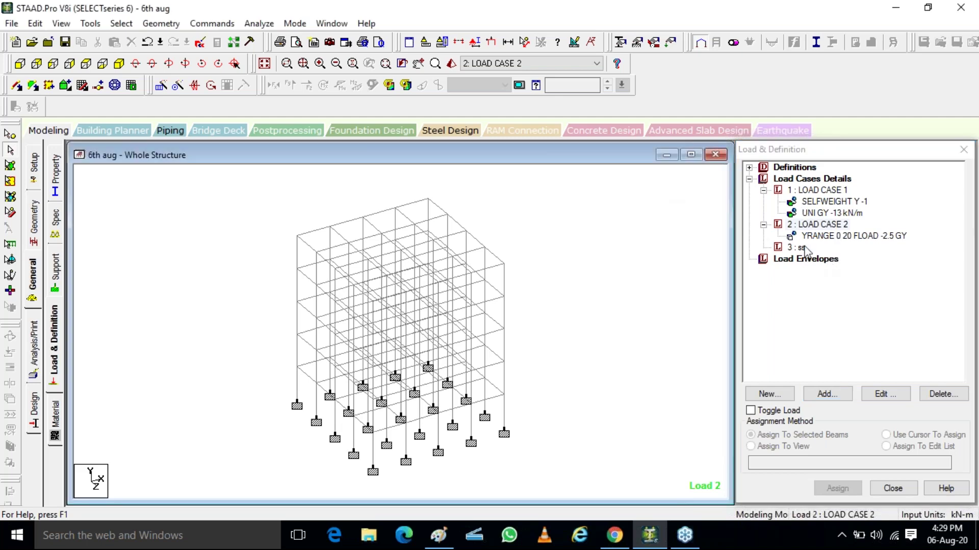
# - Start a response spectrum load item for load case 3 "ss" and set its code to IS-1893
pyautogui.click(798, 247)
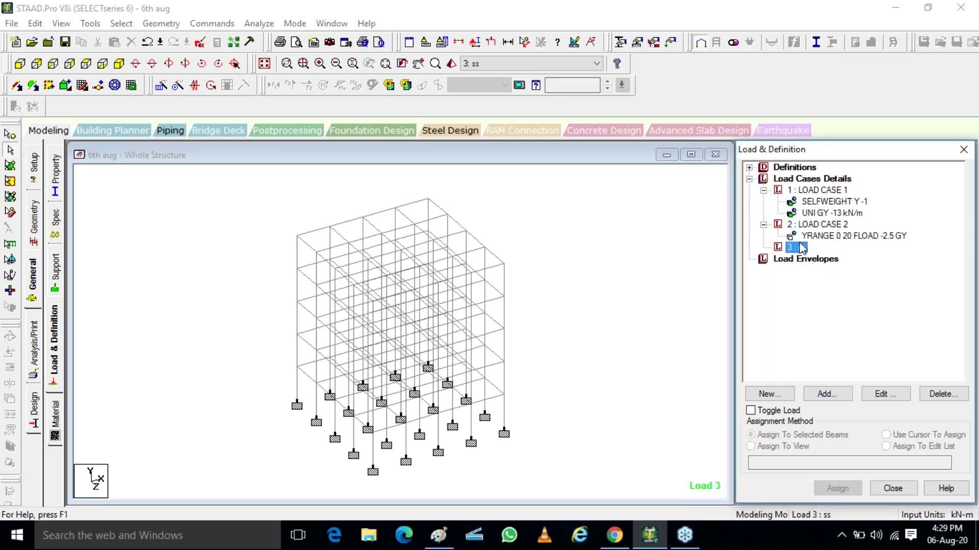
pyautogui.click(817, 395)
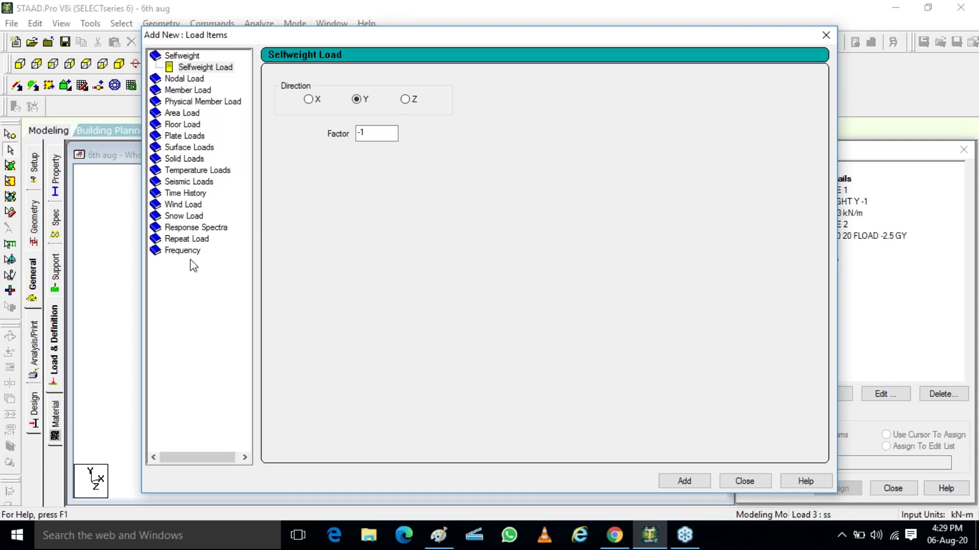
pyautogui.press('ctrl')
pyautogui.press('ctrl')
pyautogui.click(193, 216)
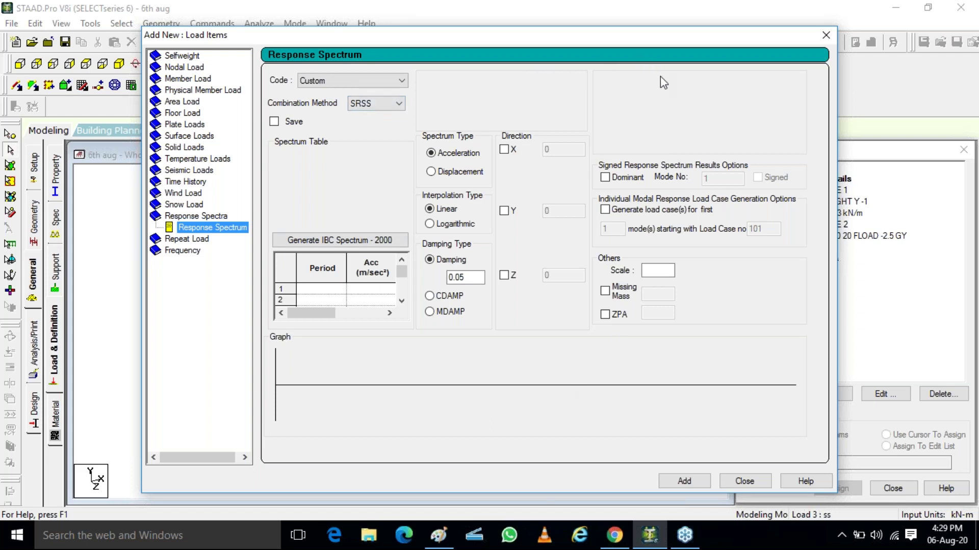
pyautogui.click(382, 85)
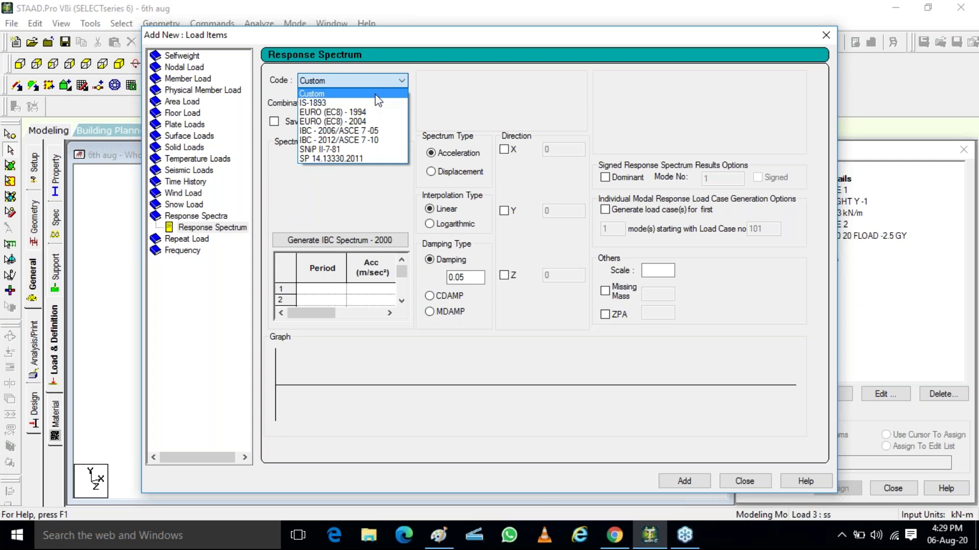
pyautogui.click(328, 102)
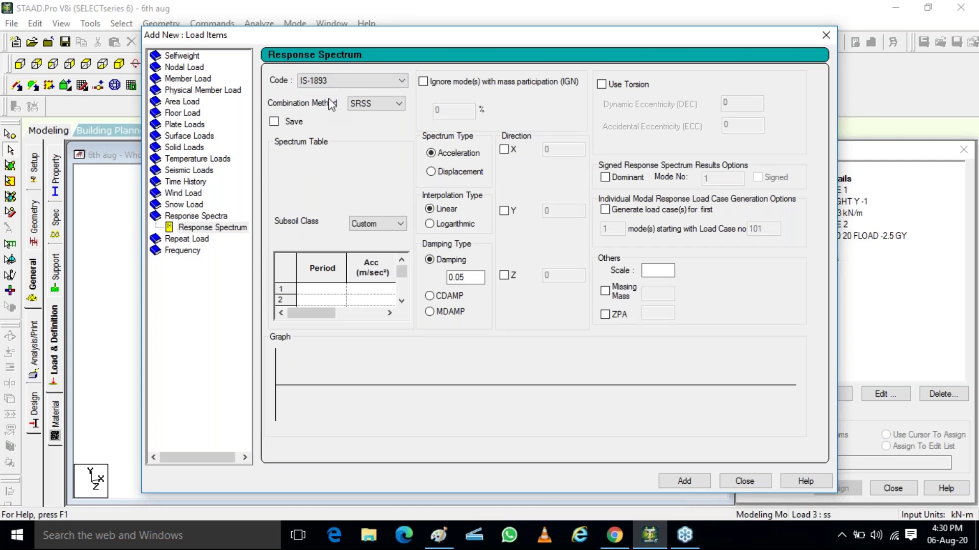
# - Examine the available combination methods for the response spectrum, leaving SRSS selected
pyautogui.click(362, 102)
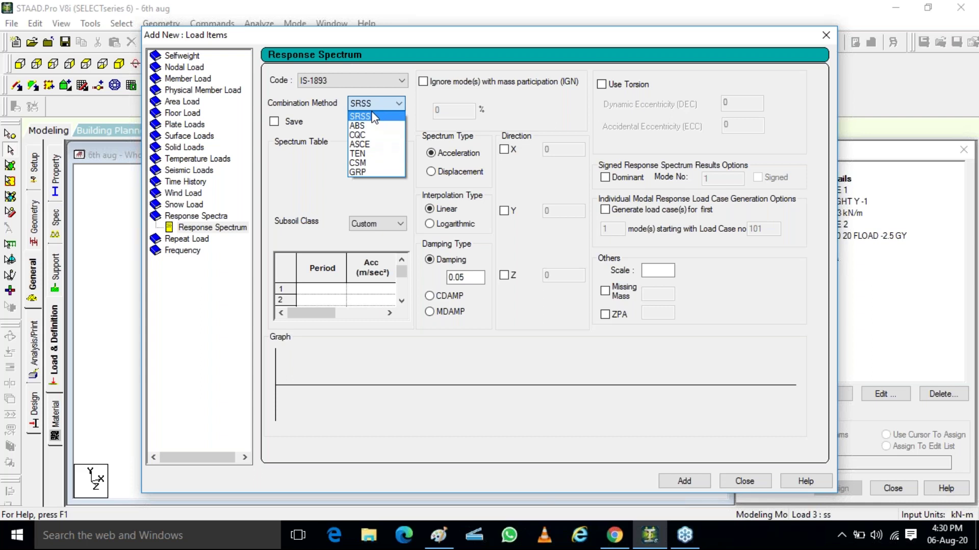
pyautogui.click(969, 51)
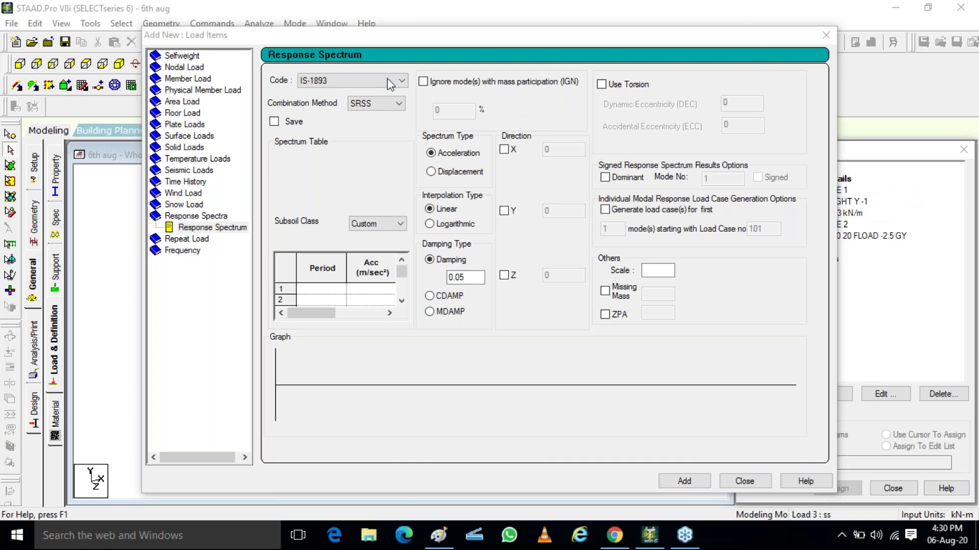
pyautogui.click(378, 104)
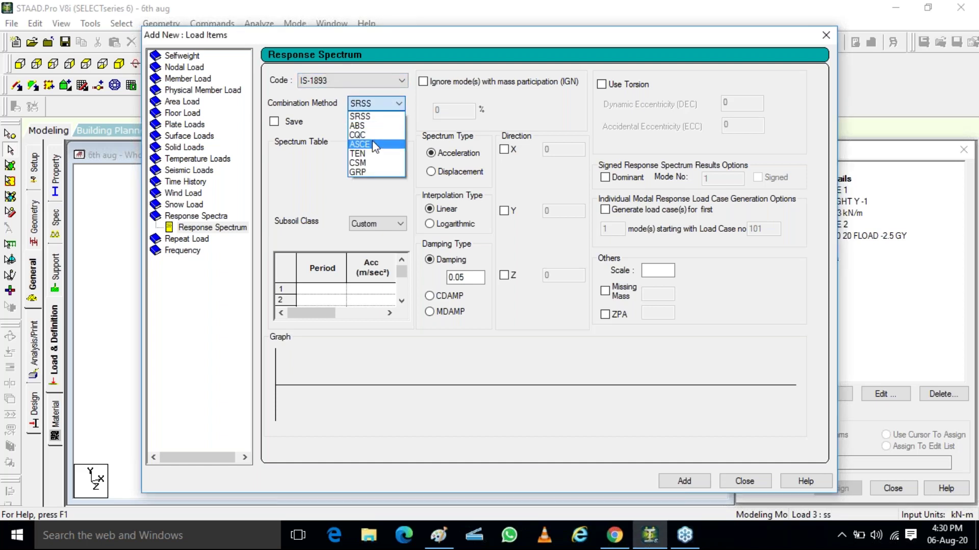
pyautogui.click(370, 105)
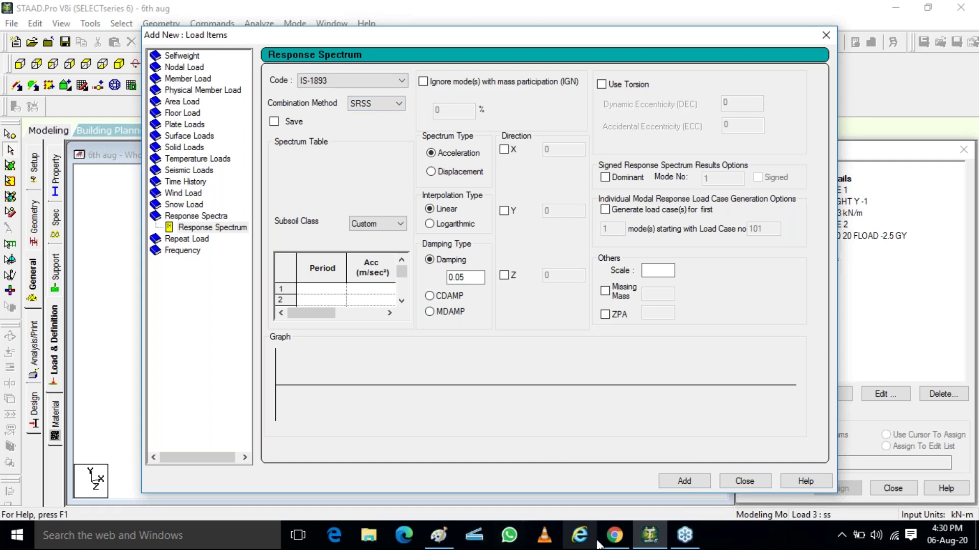
# - Switch to Chrome, search for "is1893" and open the IS 1893-1 (2002) earthquake resistant design PDF
pyautogui.click(614, 535)
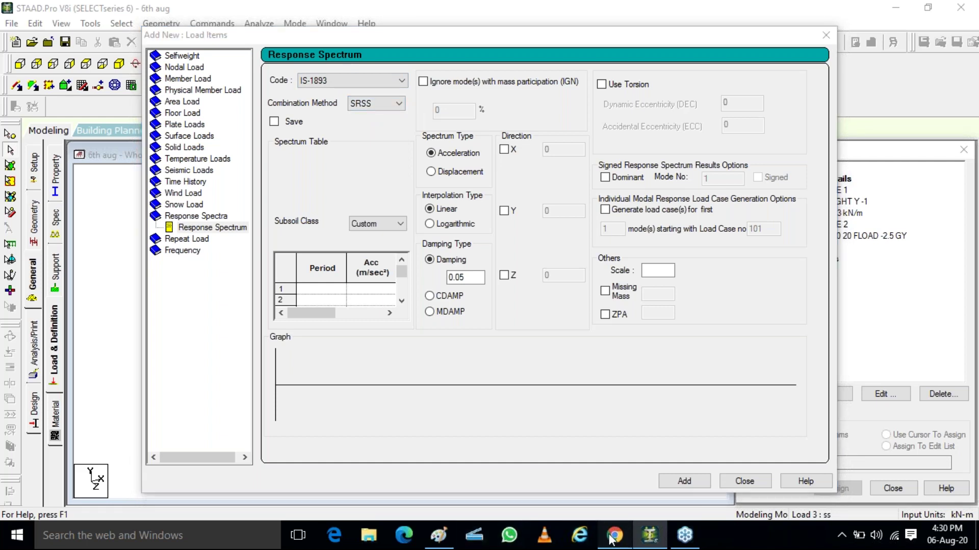
pyautogui.click(374, 35)
pyautogui.write('i')
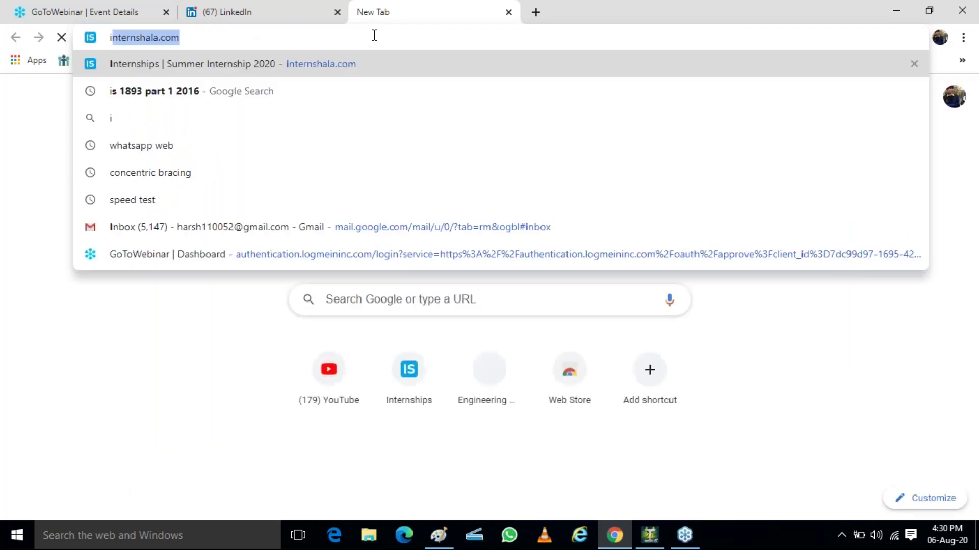
pyautogui.write('s189')
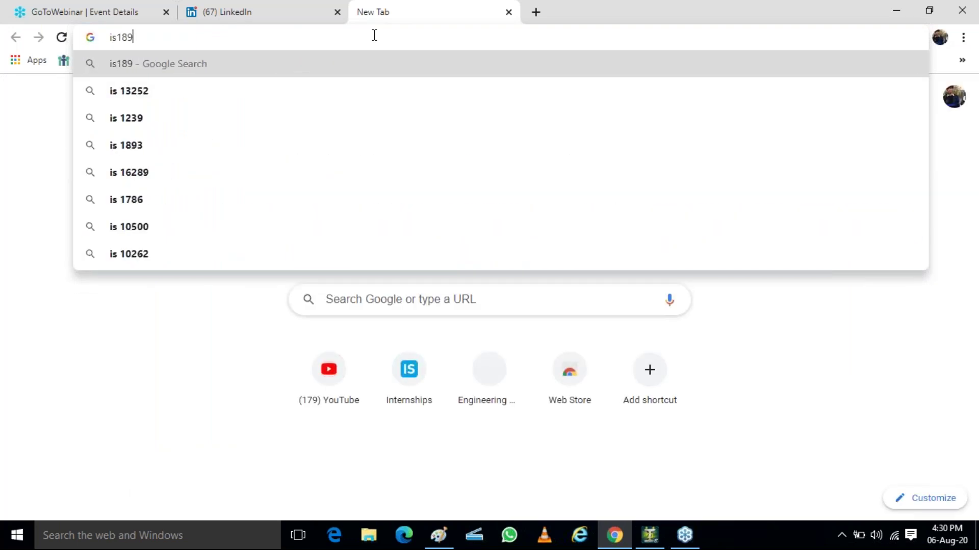
pyautogui.write('3')
pyautogui.press('Return')
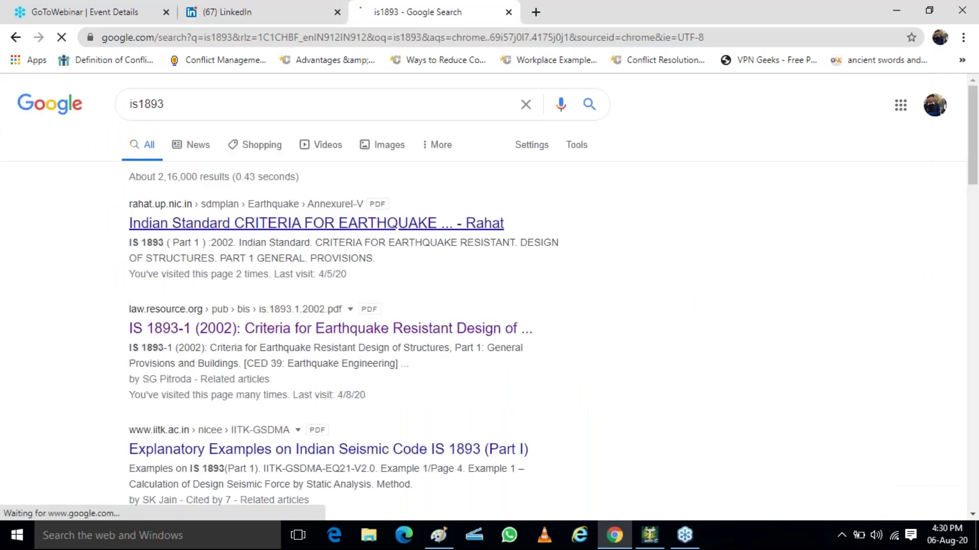
pyautogui.click(315, 327)
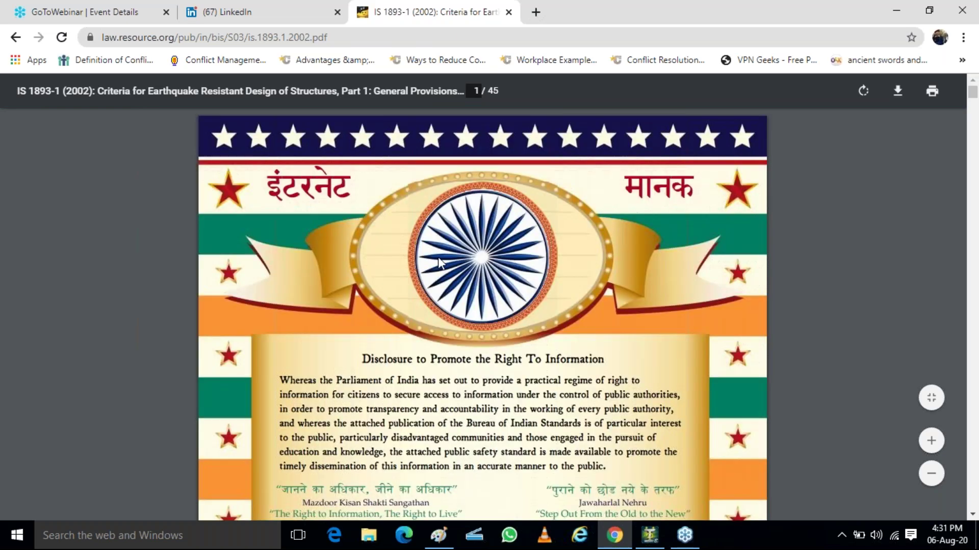
# - Look through the IS 1893-1 (2002) document up to the symbols list in section 5
pyautogui.scroll(-2, 442, 255)
pyautogui.scroll(-20, 443, 260)
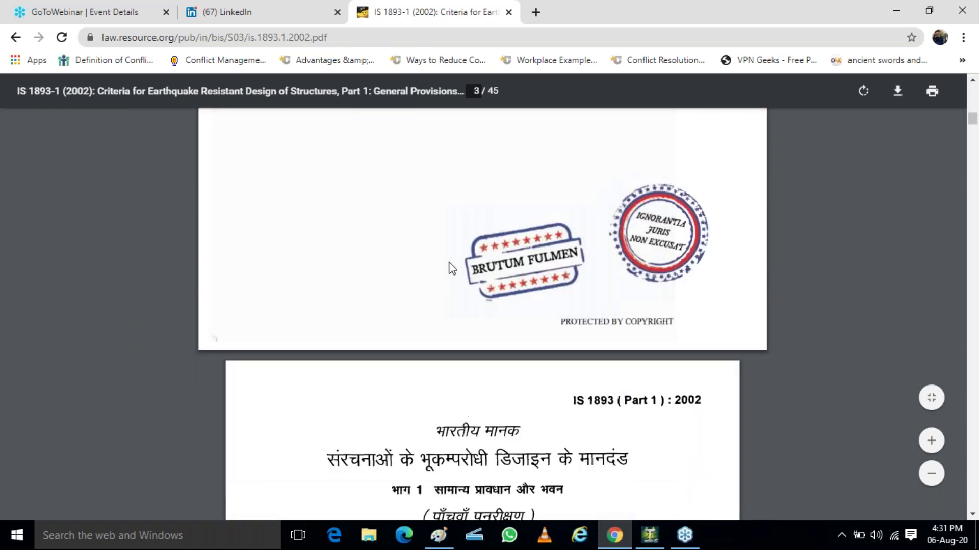
pyautogui.scroll(-20, 484, 320)
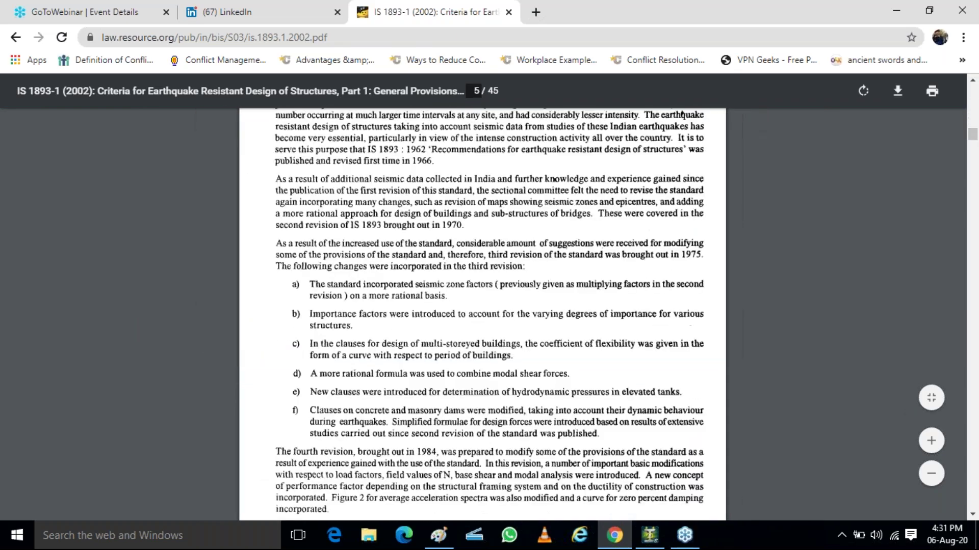
pyautogui.scroll(-20, 484, 319)
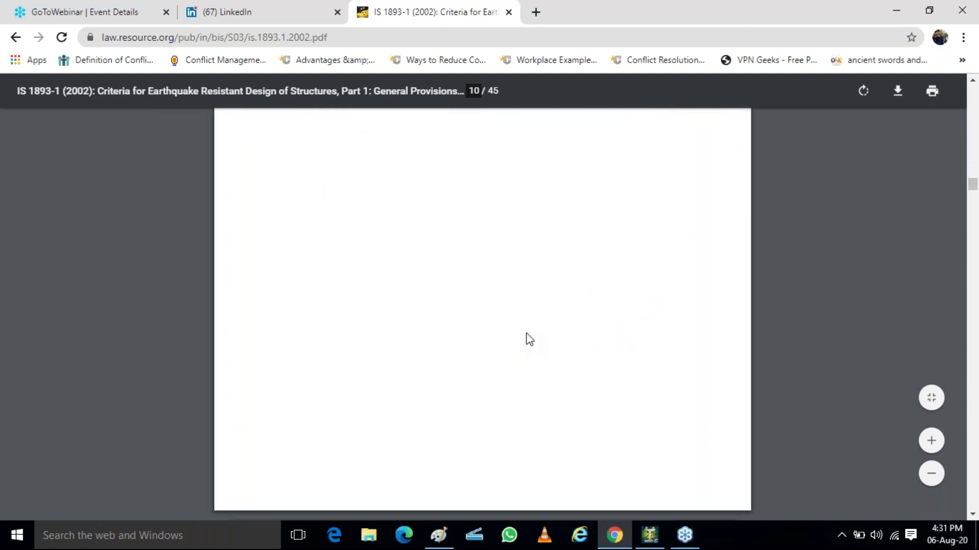
pyautogui.scroll(-20, 530, 339)
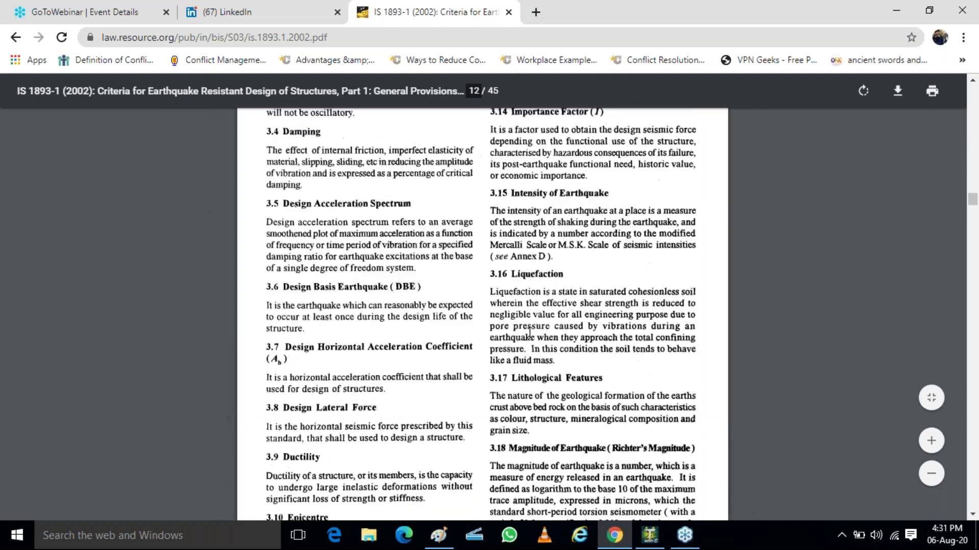
pyautogui.scroll(-20, 530, 332)
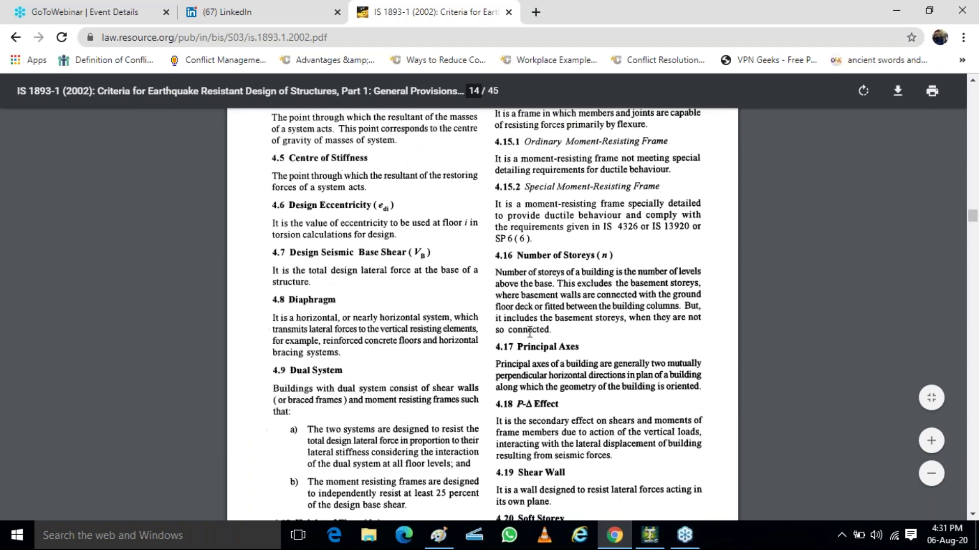
pyautogui.scroll(-3, 540, 325)
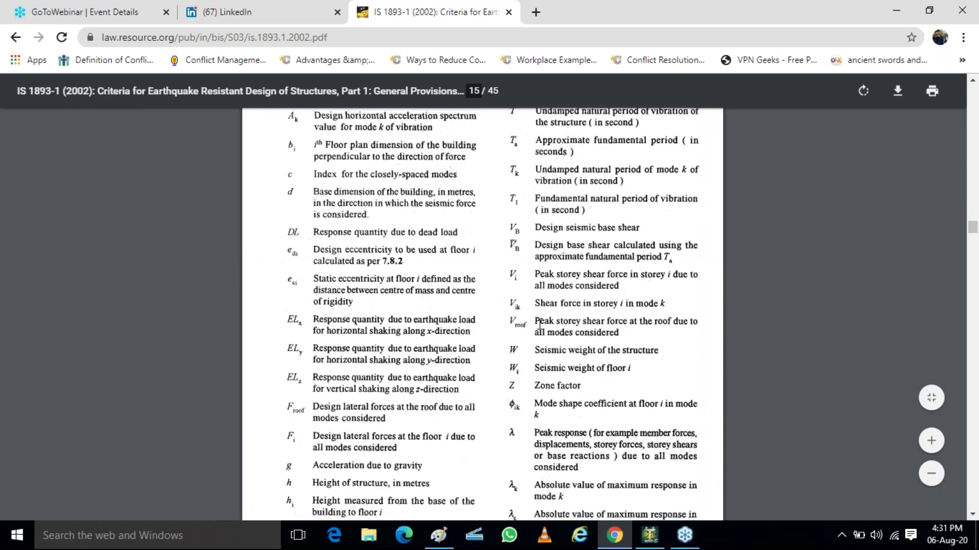
pyautogui.scroll(-5, 446, 349)
pyautogui.scroll(6, 549, 348)
pyautogui.scroll(3, 548, 349)
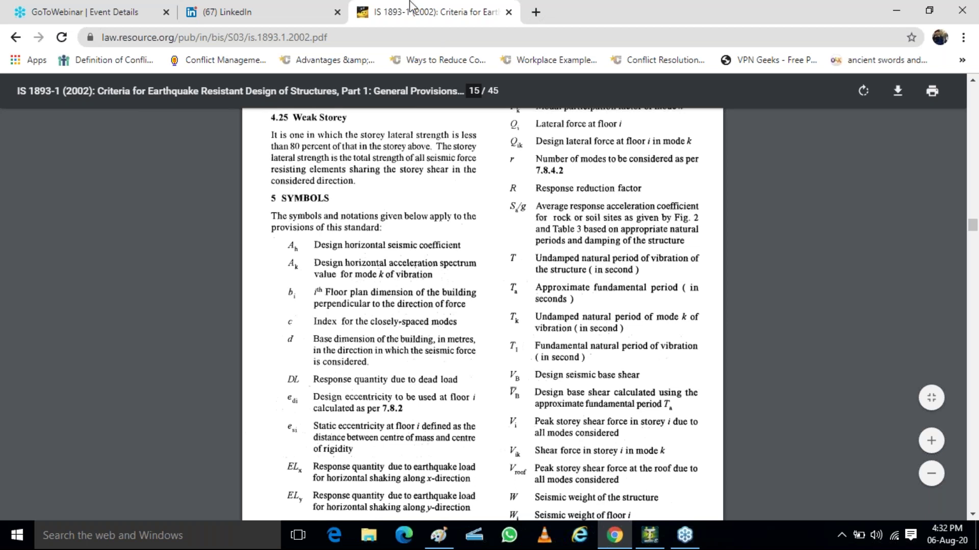
# - Switch back to STAAD.Pro, try Medium Soil as the spectrum's subsoil class, and return it to Custom to check the period and acceleration table
pyautogui.click(663, 542)
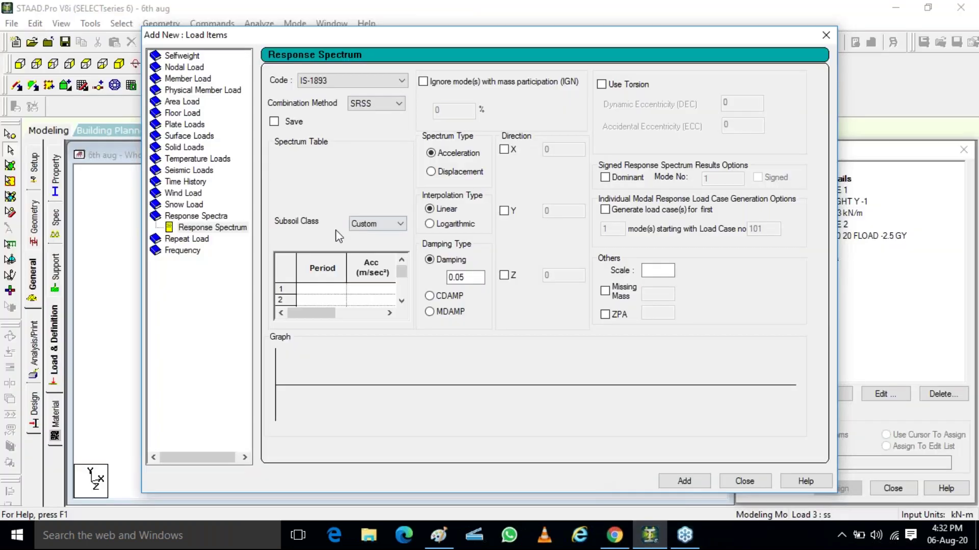
pyautogui.click(365, 224)
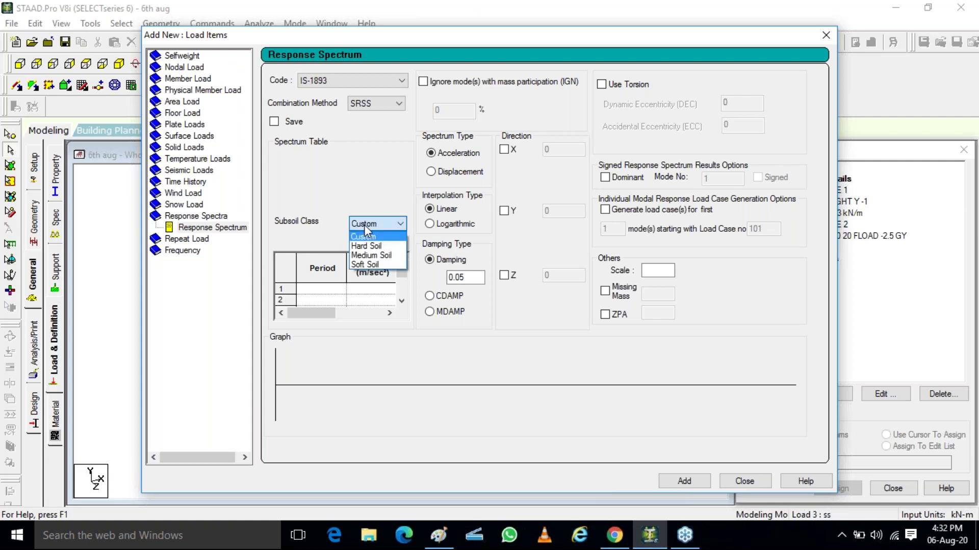
pyautogui.click(365, 256)
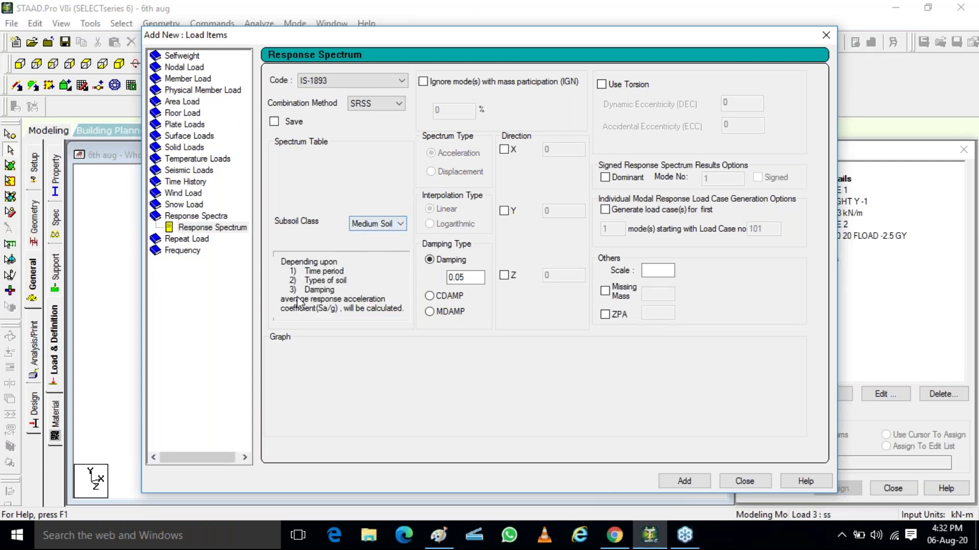
pyautogui.click(380, 226)
pyautogui.click(367, 237)
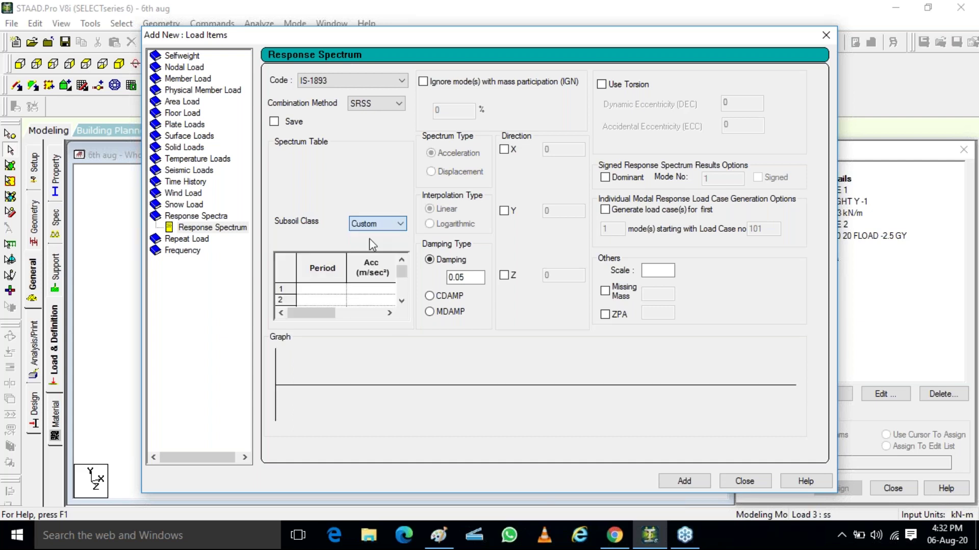
pyautogui.click(330, 289)
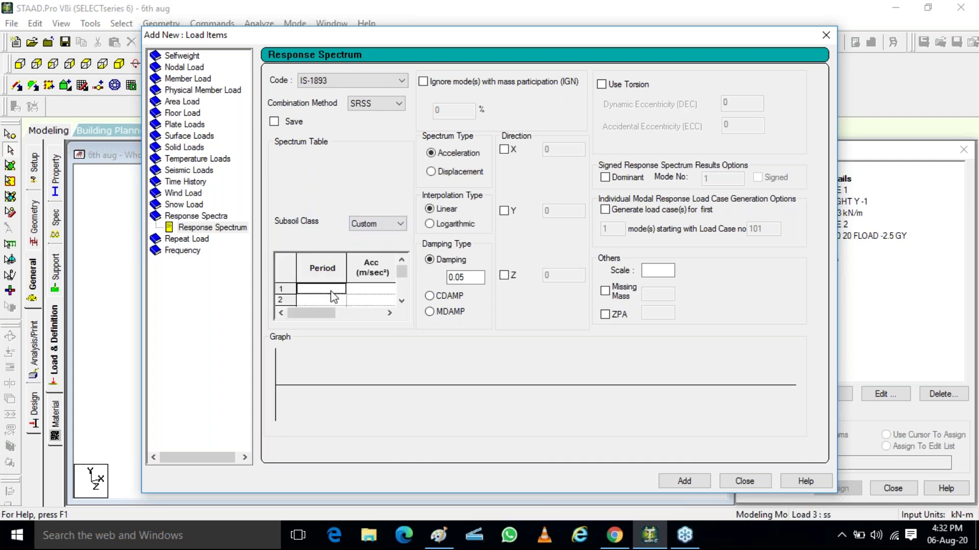
pyautogui.click(356, 289)
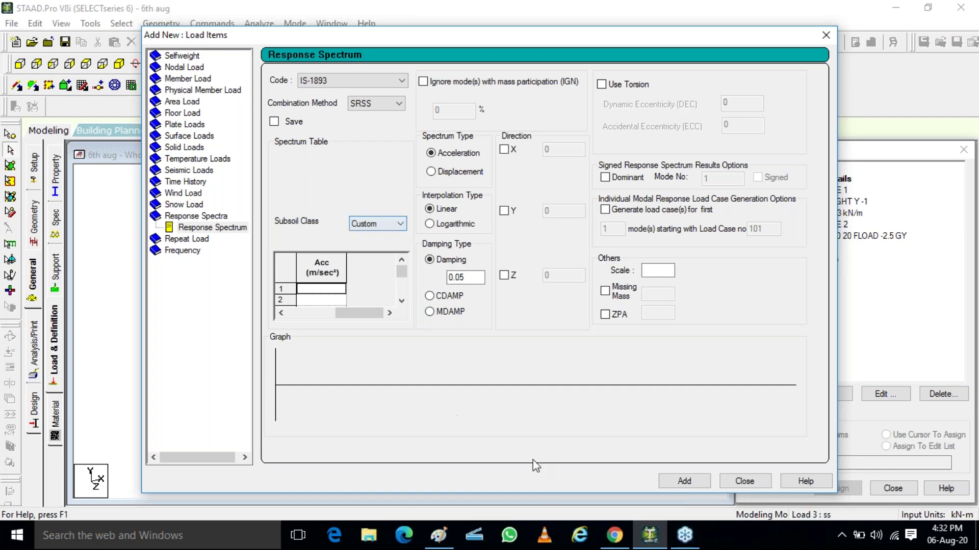
# - Switch to Chrome and find the design horizontal seismic coefficient expression in clause 6.4.2, highlighting its Z and I factors
pyautogui.click(625, 537)
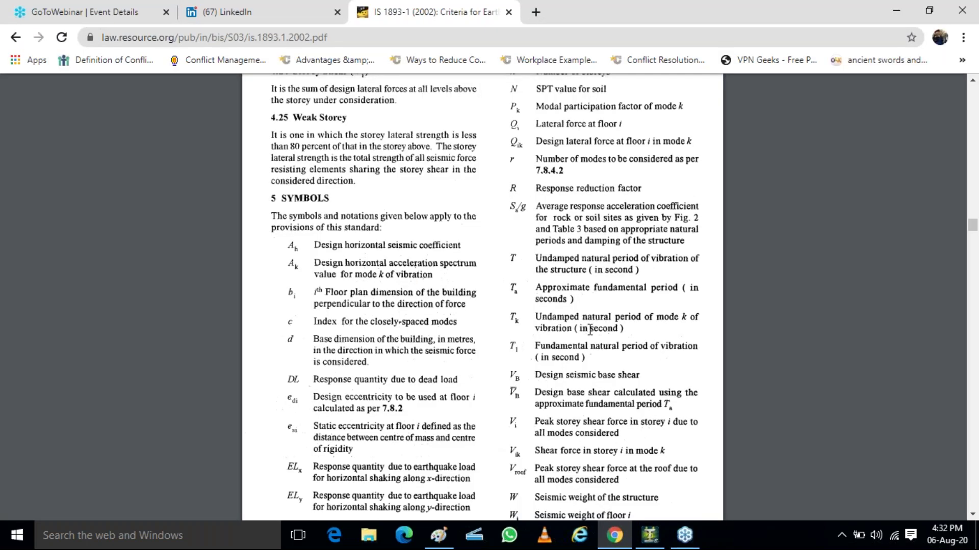
pyautogui.scroll(4, 591, 332)
pyautogui.scroll(-8, 596, 334)
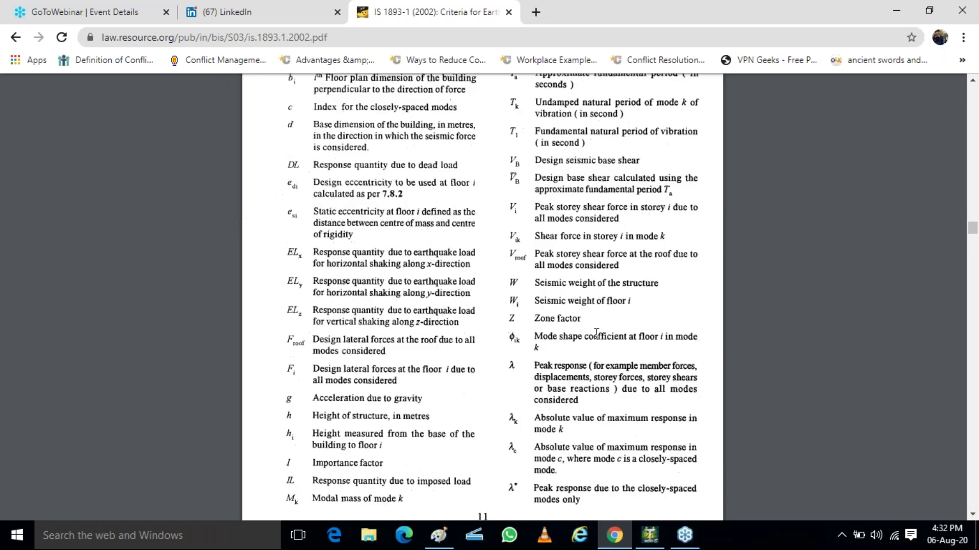
pyautogui.scroll(-2, 595, 334)
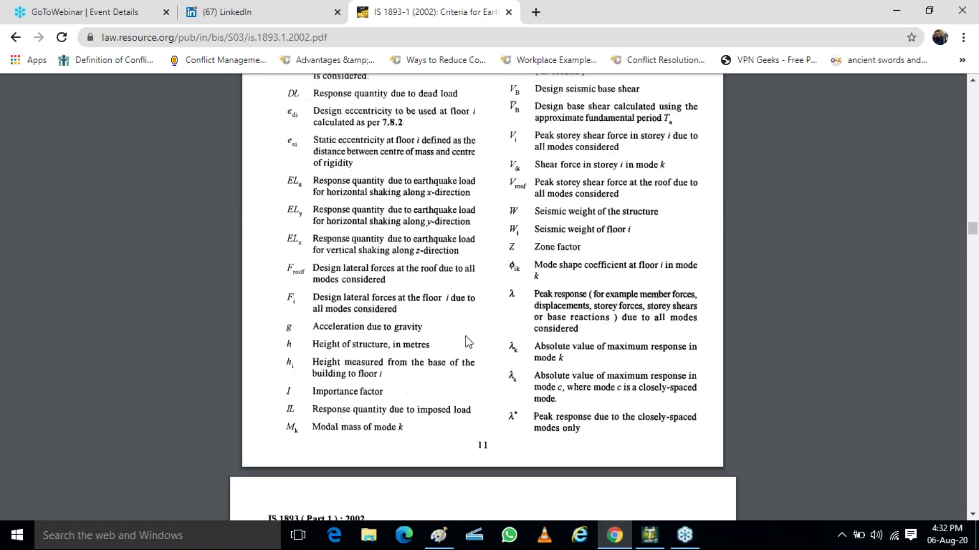
pyautogui.scroll(5, 390, 339)
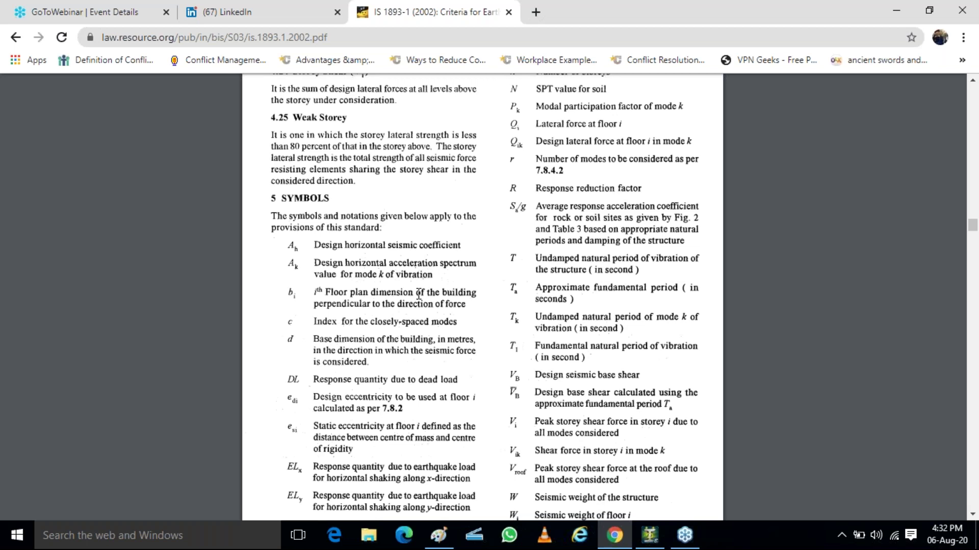
pyautogui.scroll(-20, 419, 294)
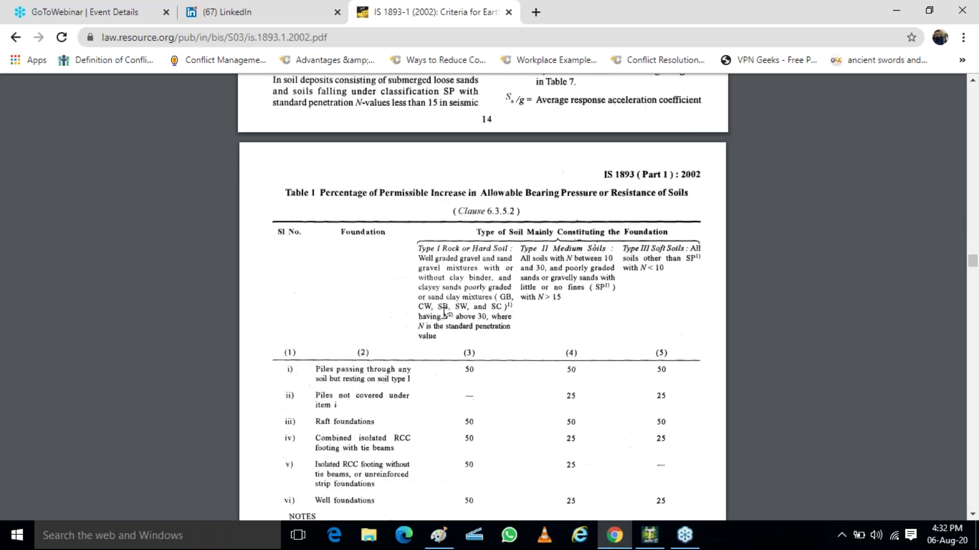
pyautogui.scroll(8, 532, 363)
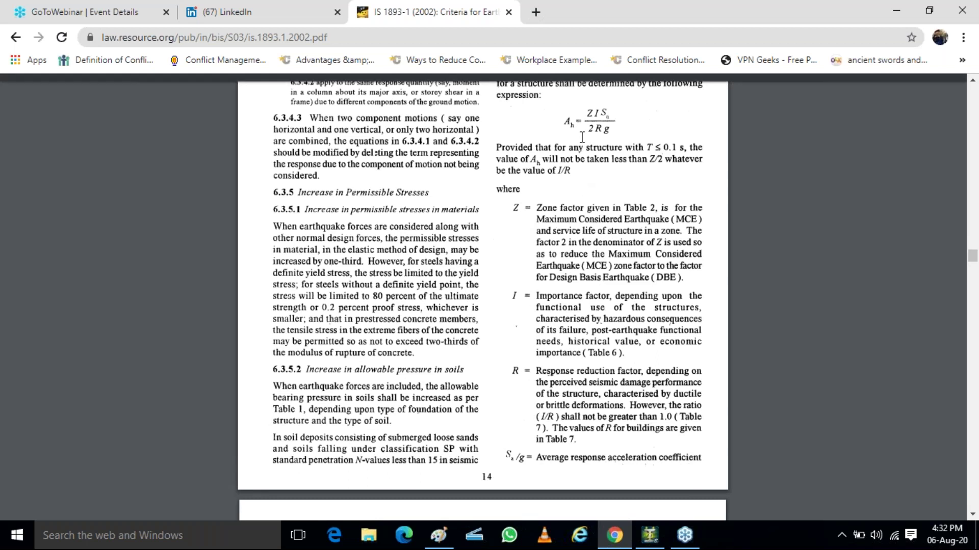
pyautogui.doubleClick(596, 118)
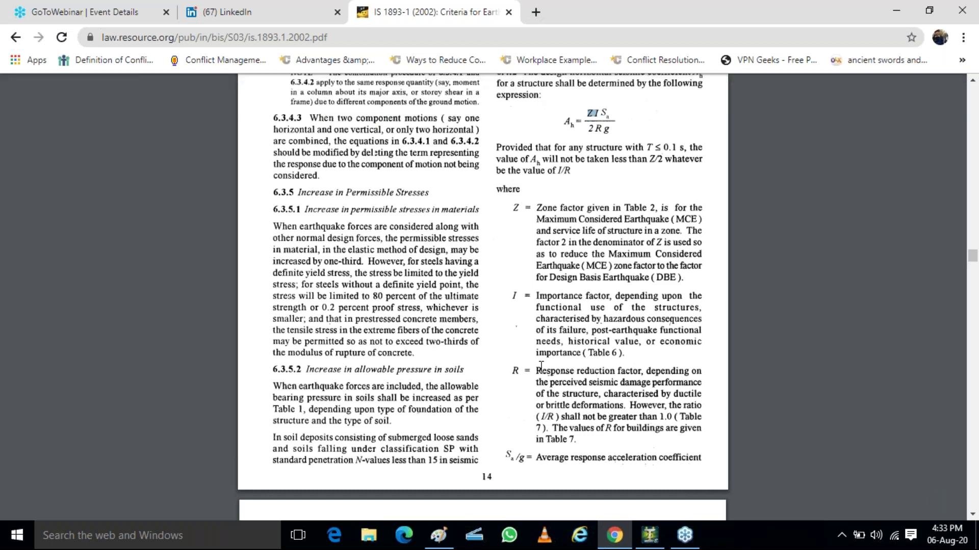
# - Switch back to STAAD.Pro, save the modified structure, and set the spectrum's subsoil class to Medium Soil
pyautogui.click(648, 535)
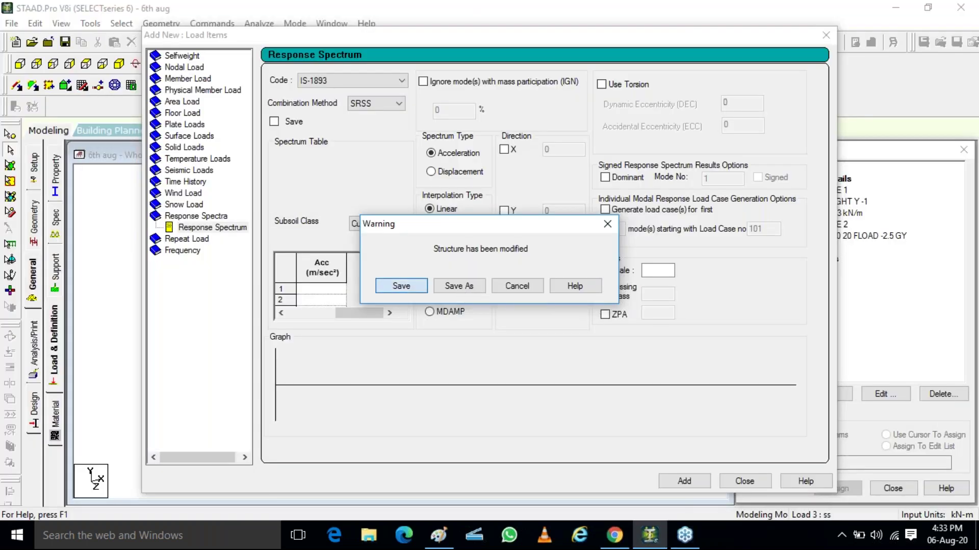
pyautogui.click(401, 286)
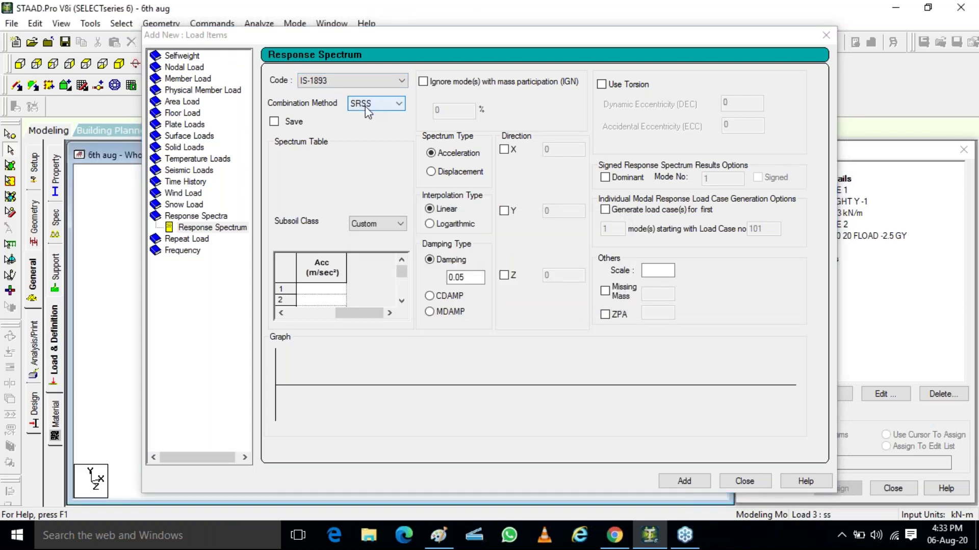
pyautogui.click(375, 225)
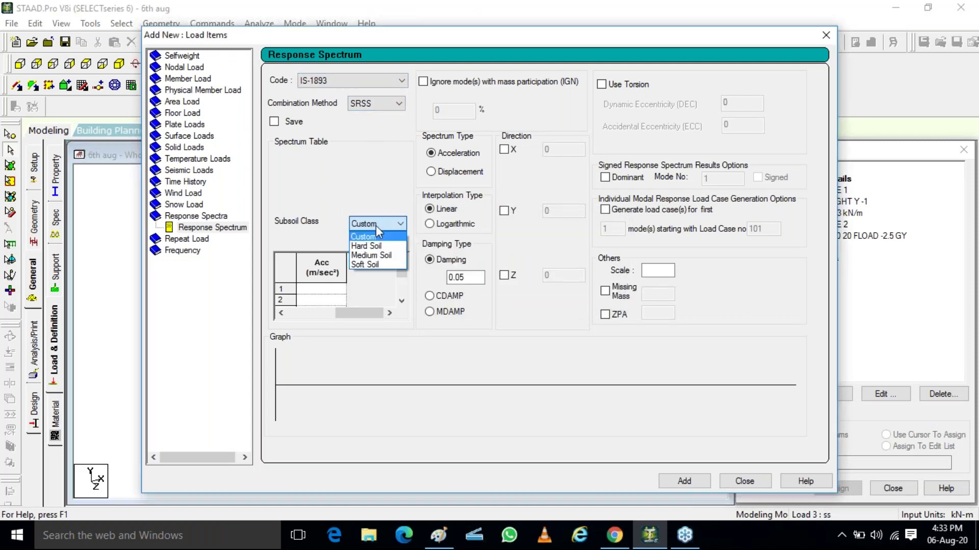
pyautogui.click(377, 253)
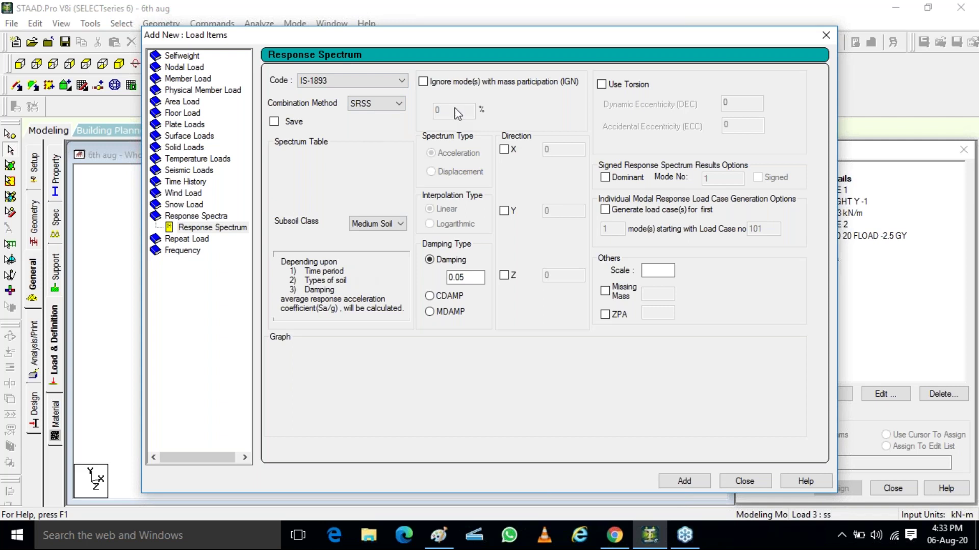
pyautogui.click(423, 82)
pyautogui.click(423, 82)
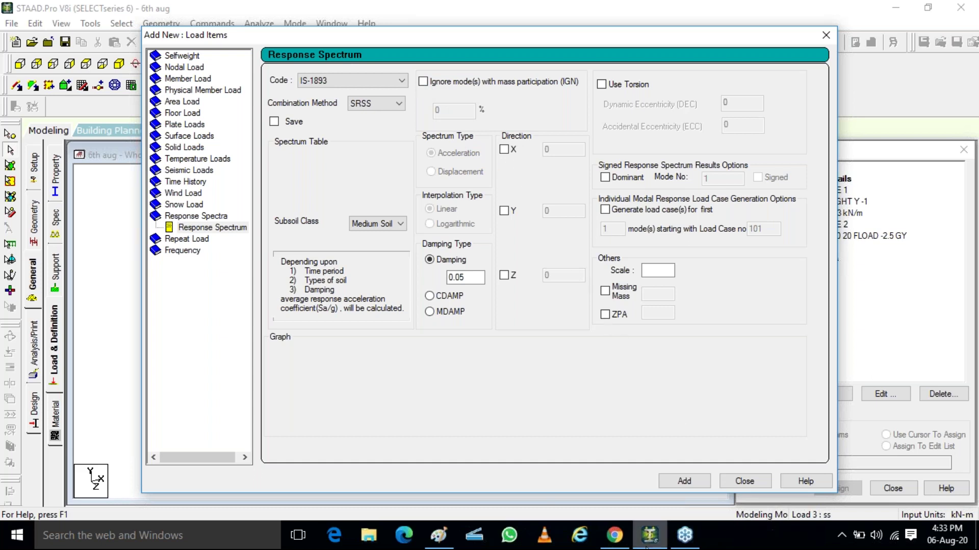
# - Switch to Chrome and go back through IS 1893-1 to review the section 5 symbols list
pyautogui.moveTo(631, 537)
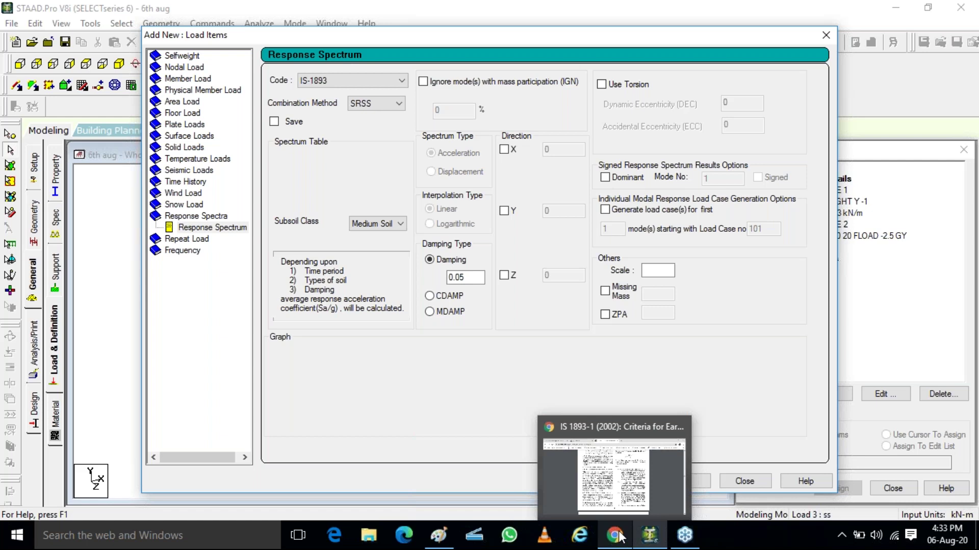
pyautogui.click(594, 477)
pyautogui.scroll(15, 594, 472)
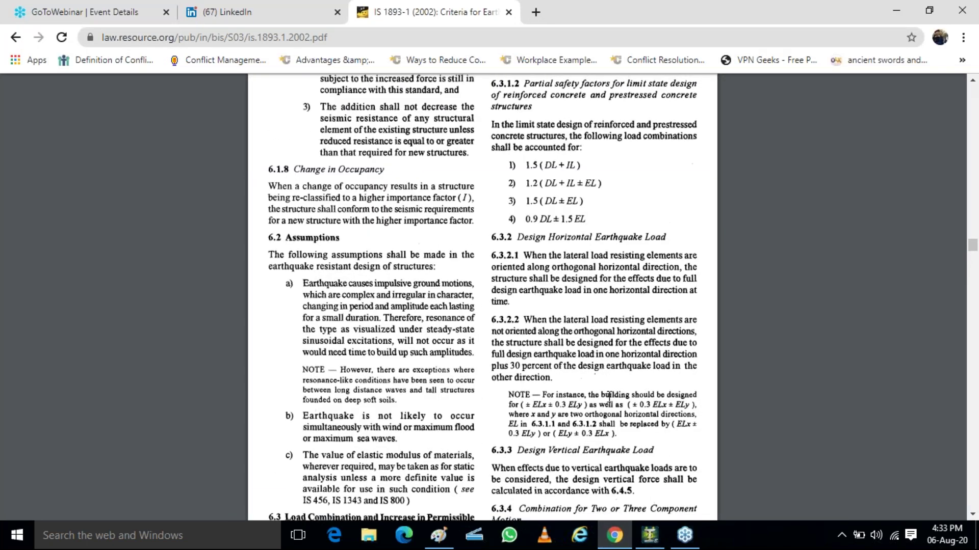
pyautogui.scroll(8, 610, 389)
pyautogui.scroll(12, 611, 384)
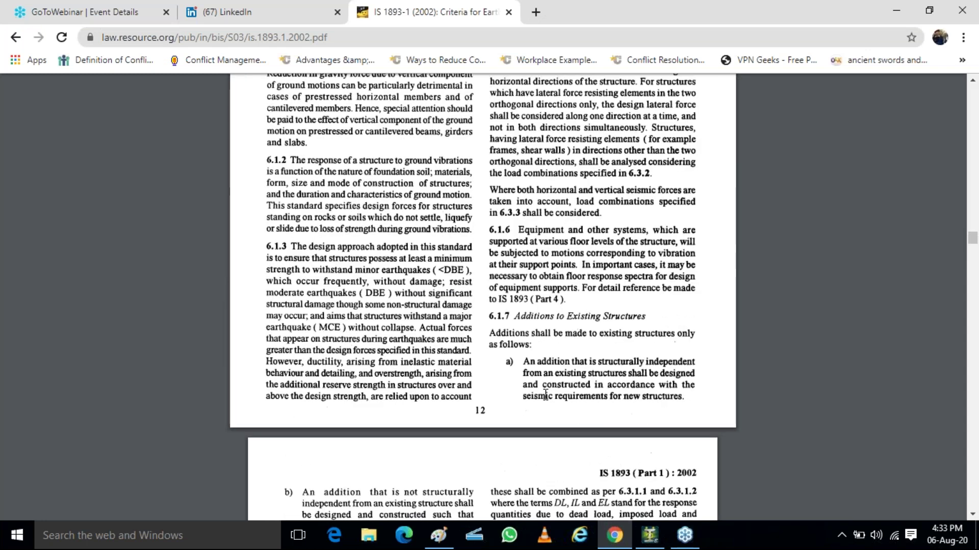
pyautogui.scroll(7, 539, 364)
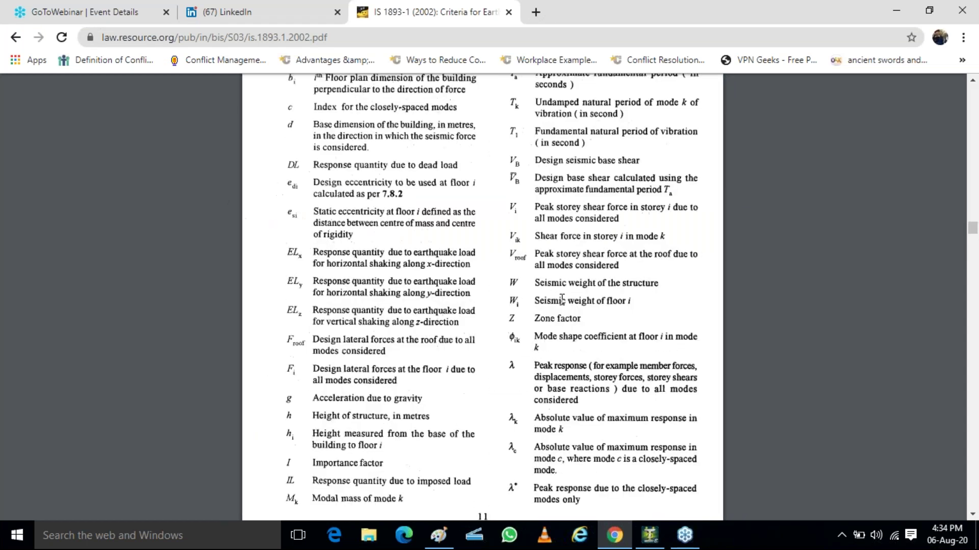
pyautogui.scroll(1, 560, 299)
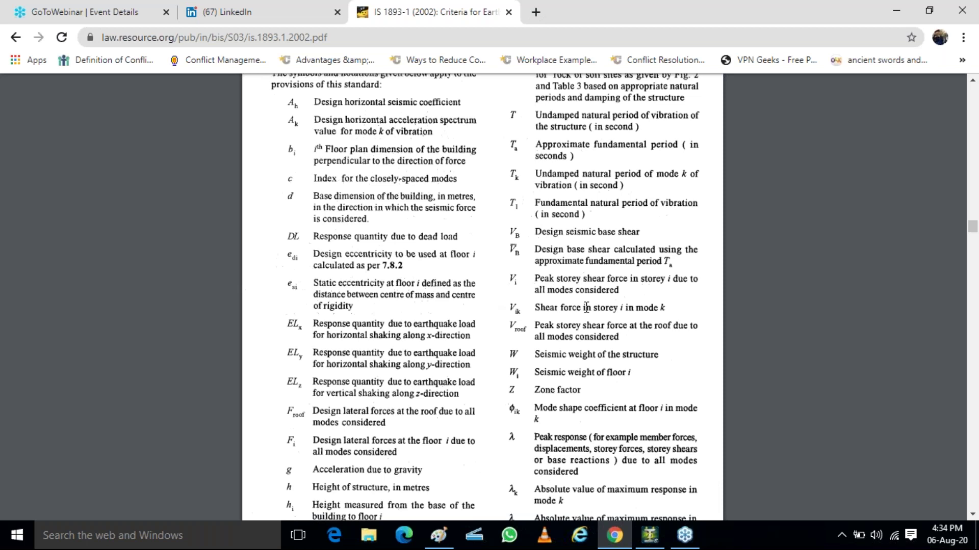
pyautogui.scroll(1, 586, 307)
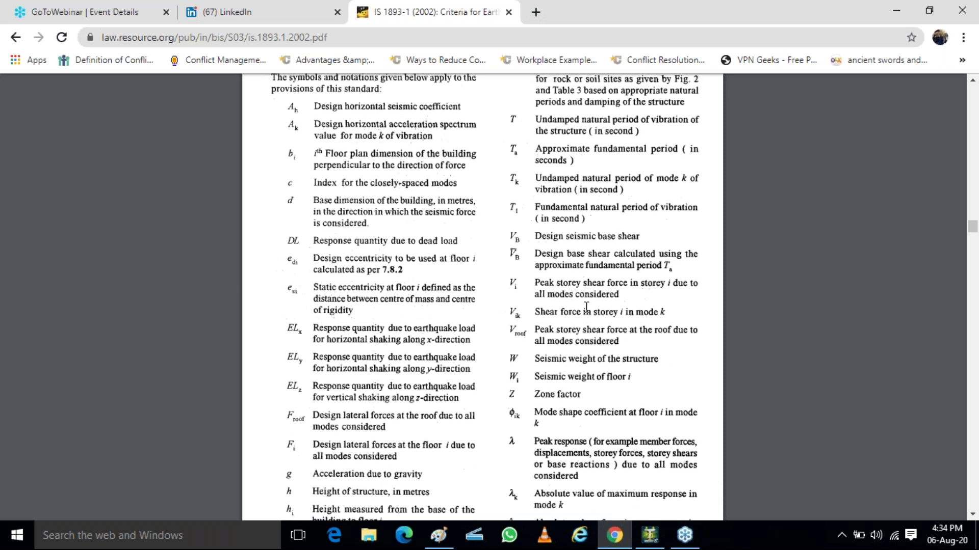
pyautogui.scroll(5, 586, 308)
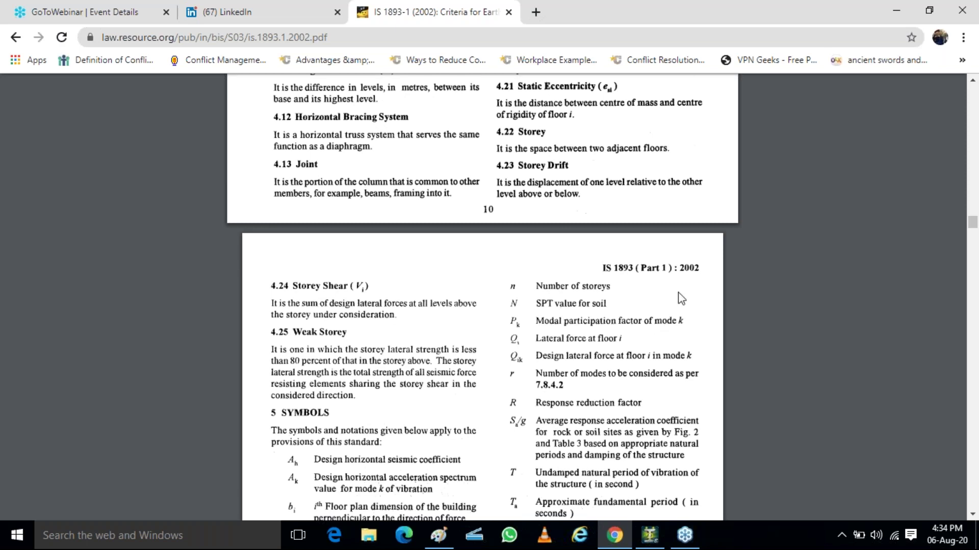
# - Read through the load combination, horizontal and vertical earthquake load, and SRSS component clauses in section 6.3
pyautogui.scroll(-1, 682, 299)
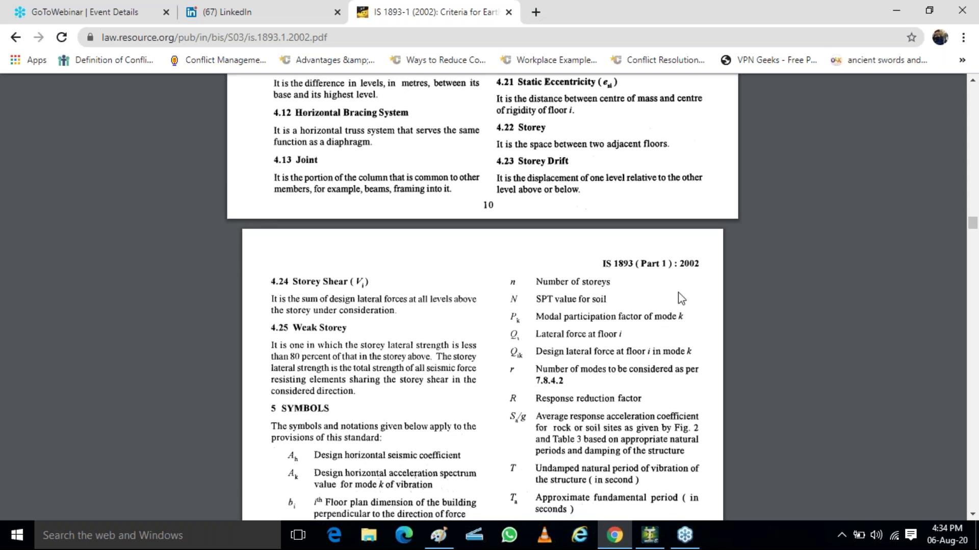
pyautogui.scroll(-8, 681, 298)
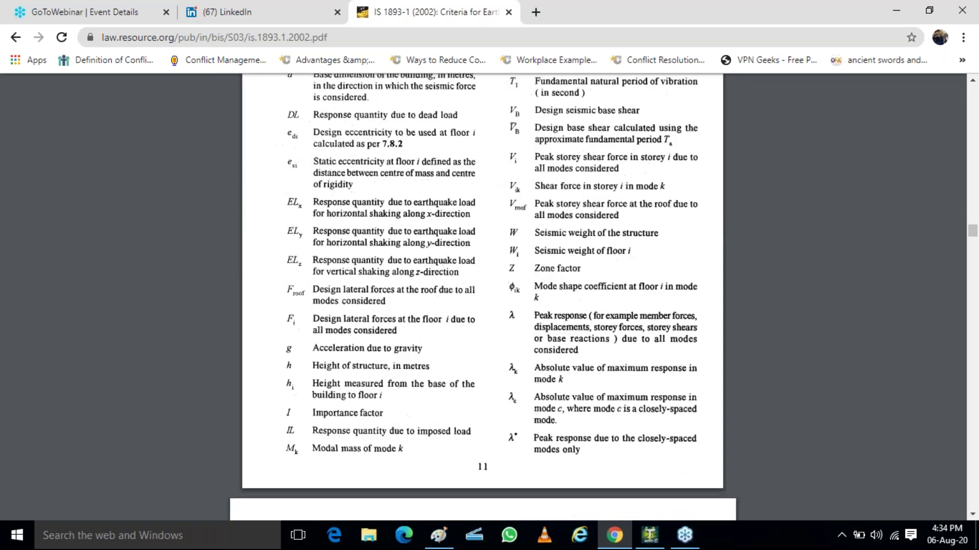
pyautogui.scroll(-15, 640, 301)
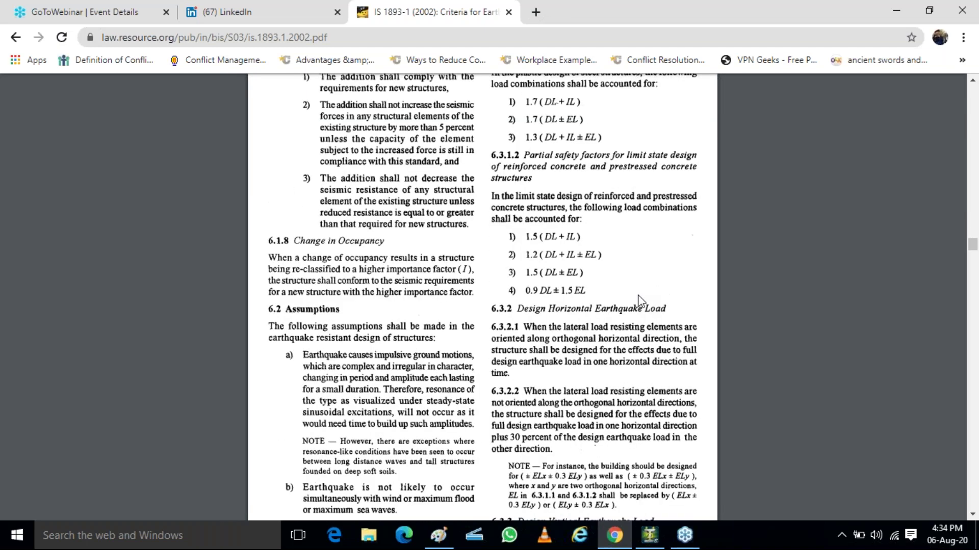
pyautogui.scroll(-3, 640, 301)
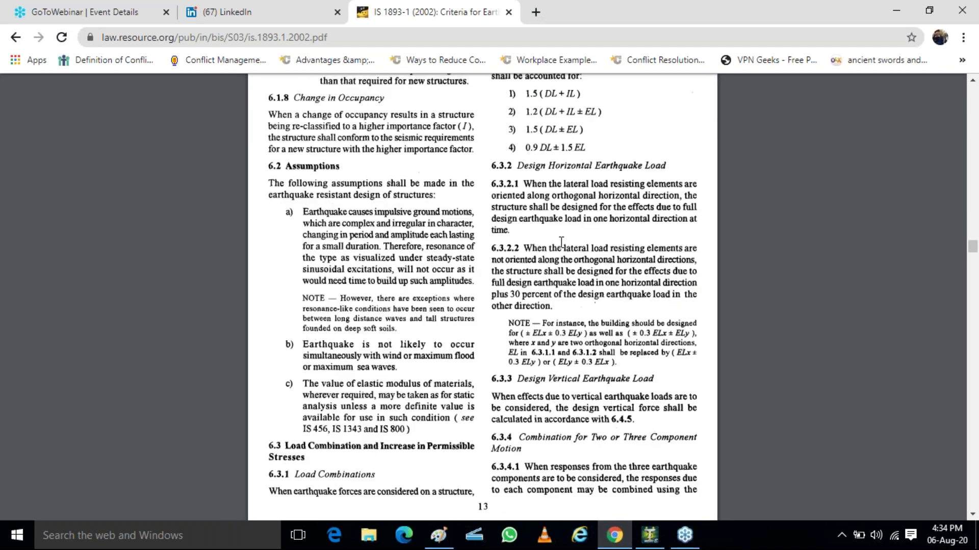
pyautogui.scroll(-1, 561, 245)
pyautogui.scroll(-3, 562, 245)
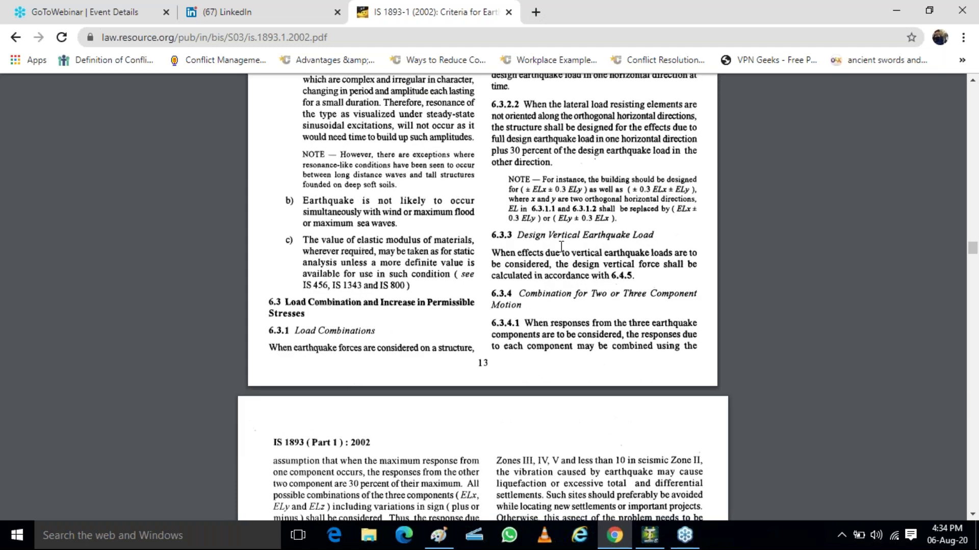
pyautogui.scroll(-2, 562, 247)
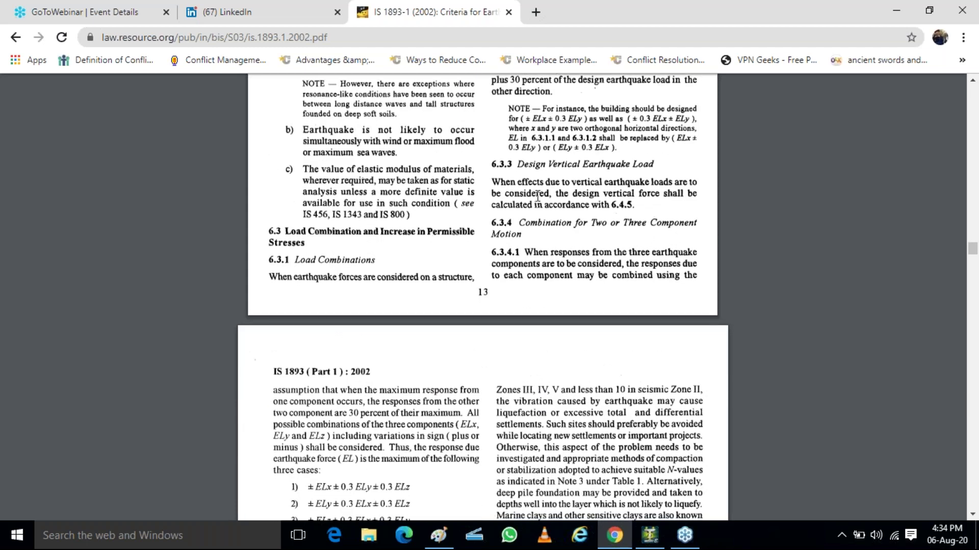
pyautogui.scroll(-5, 537, 196)
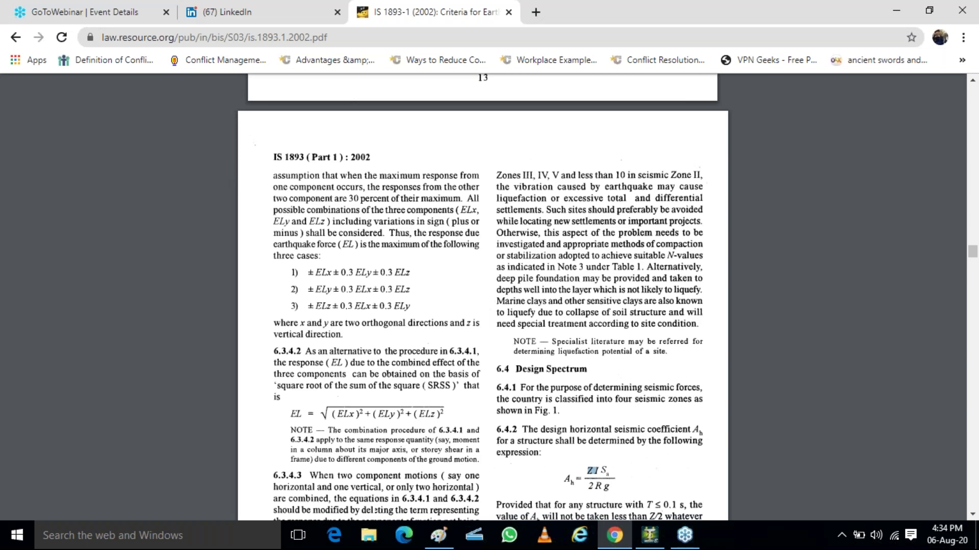
pyautogui.scroll(-3, 527, 247)
pyautogui.scroll(-18, 527, 249)
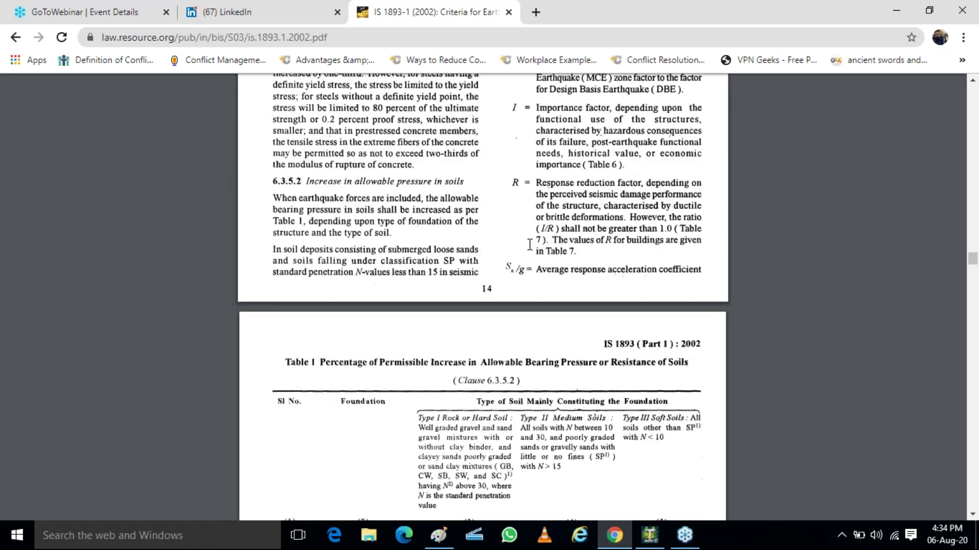
# - Read on through the allowable bearing pressure table, zone factors, soil-type spectra and the section 7 clauses on buildings and seismic weight
pyautogui.scroll(-4, 530, 245)
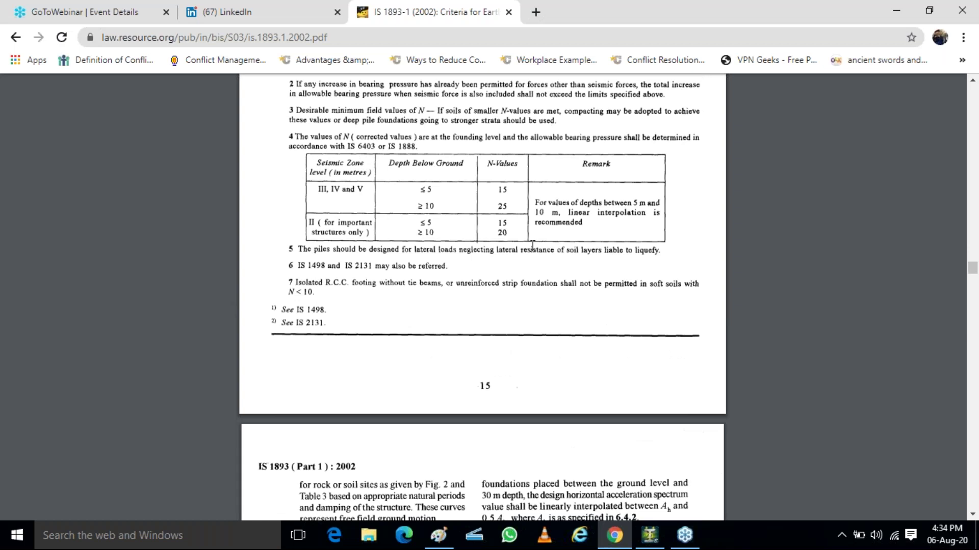
pyautogui.scroll(-4, 532, 247)
pyautogui.scroll(-3, 590, 240)
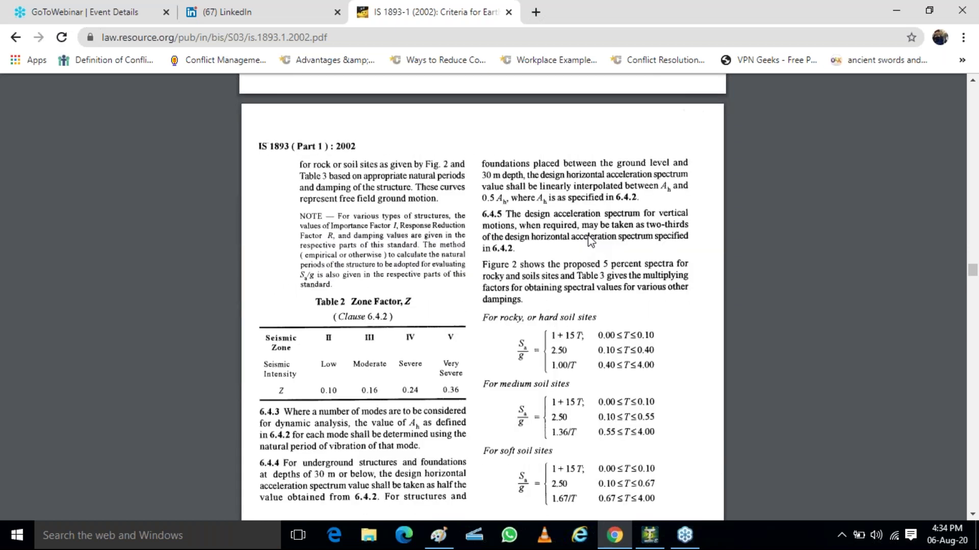
pyautogui.scroll(-11, 590, 241)
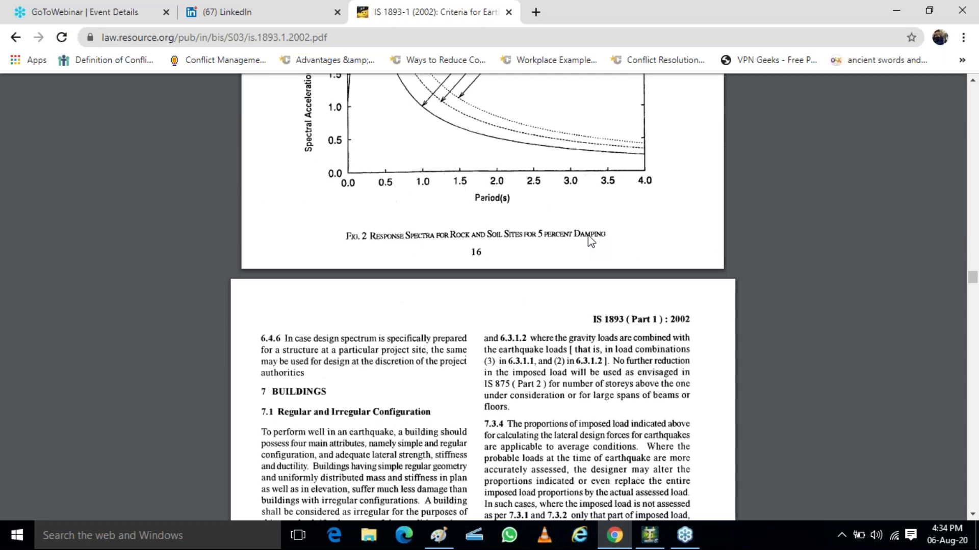
pyautogui.scroll(-5, 590, 241)
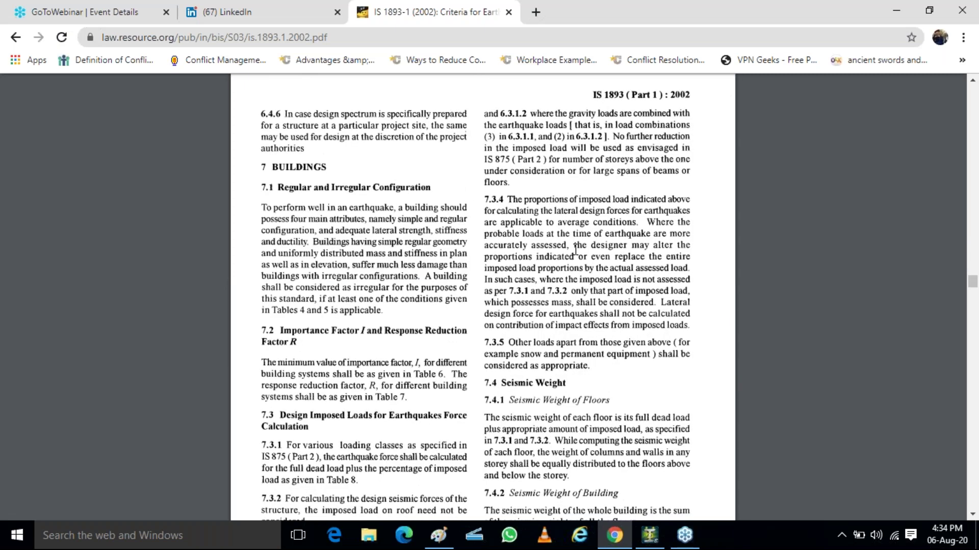
pyautogui.scroll(-1, 556, 320)
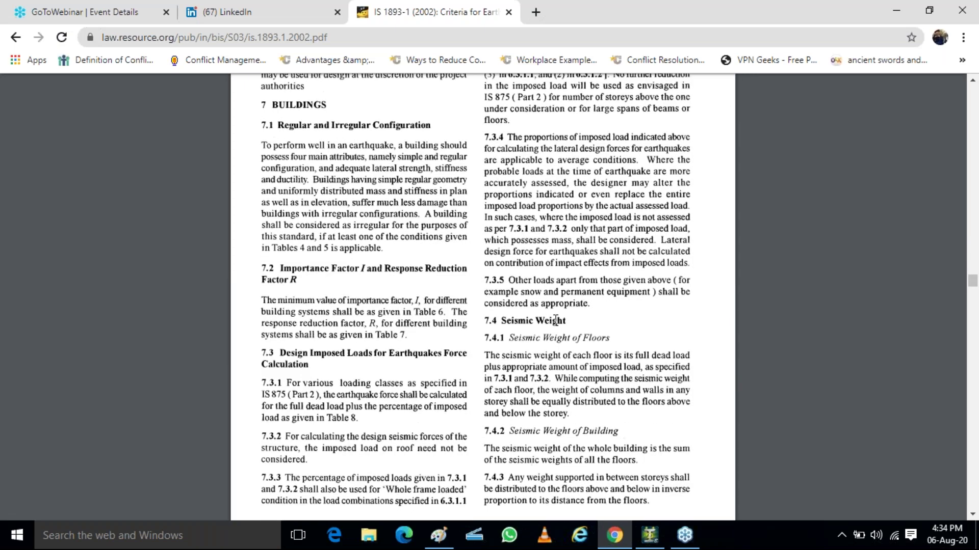
pyautogui.scroll(-1, 555, 320)
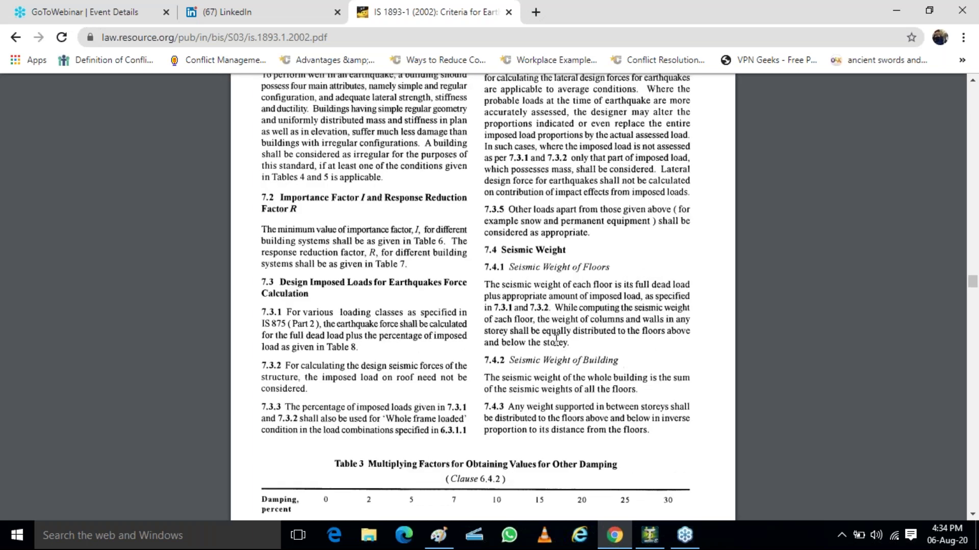
pyautogui.scroll(-6, 567, 331)
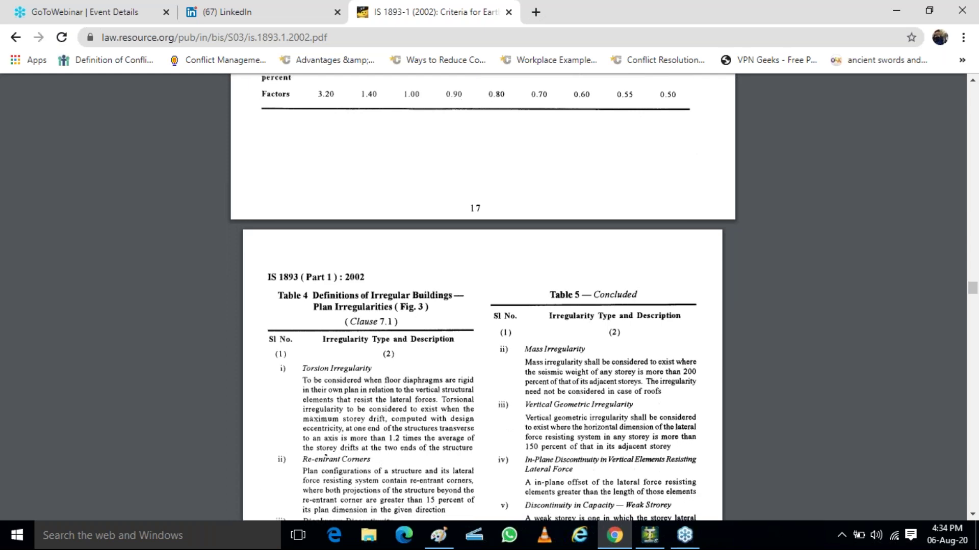
# - Look through the building irregularity tables and figures and the Table 7 response reduction factors, up to Table 8
pyautogui.scroll(-1, 482, 298)
pyautogui.scroll(-20, 326, 436)
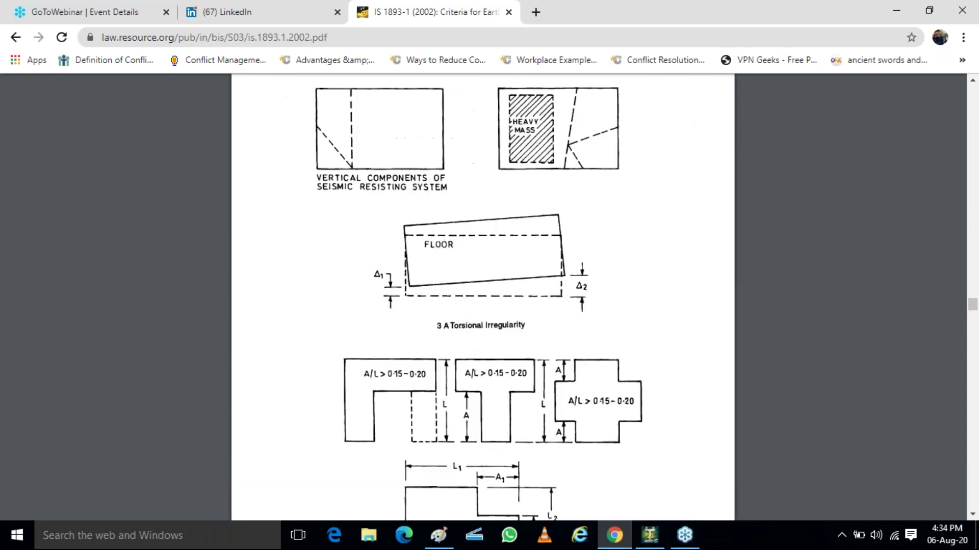
pyautogui.scroll(-20, 548, 299)
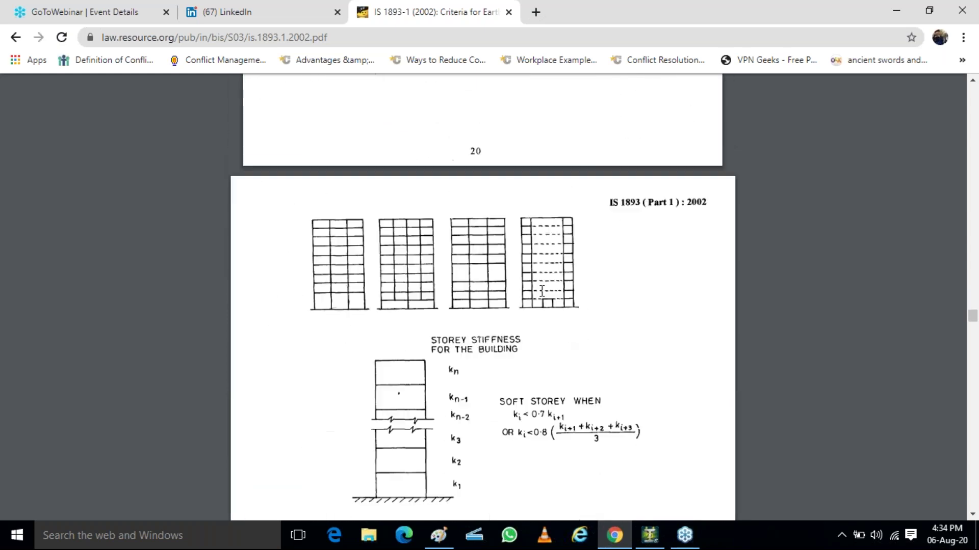
pyautogui.scroll(-10, 548, 300)
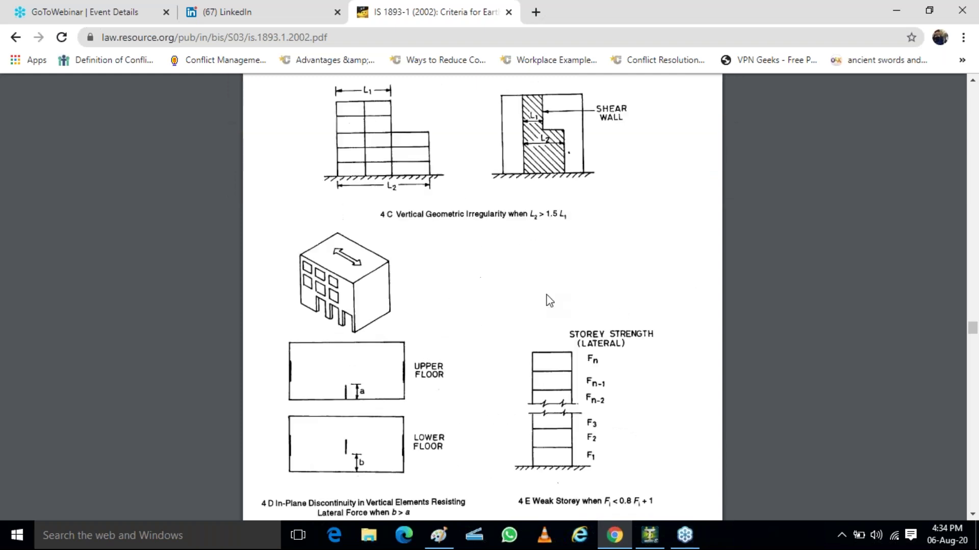
pyautogui.scroll(-13, 549, 300)
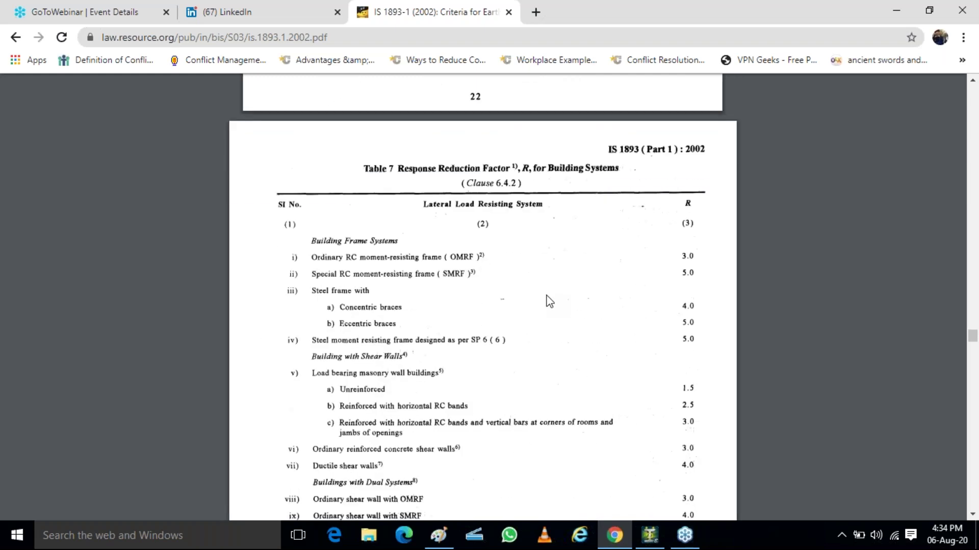
pyautogui.scroll(-6, 553, 303)
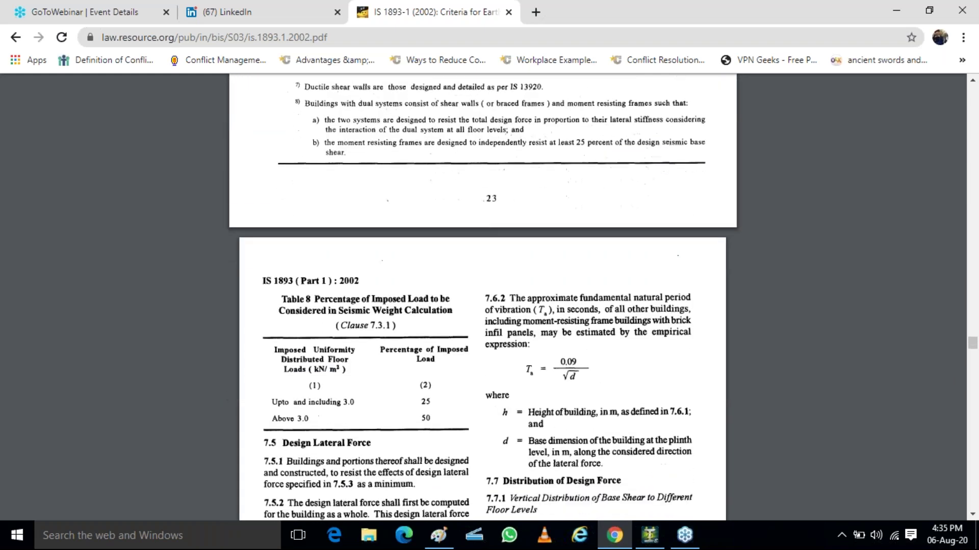
# - Examine Table 8, the design lateral force and fundamental period clauses, highlighting W in the 7.5.3 base shear expression
pyautogui.scroll(2, 565, 317)
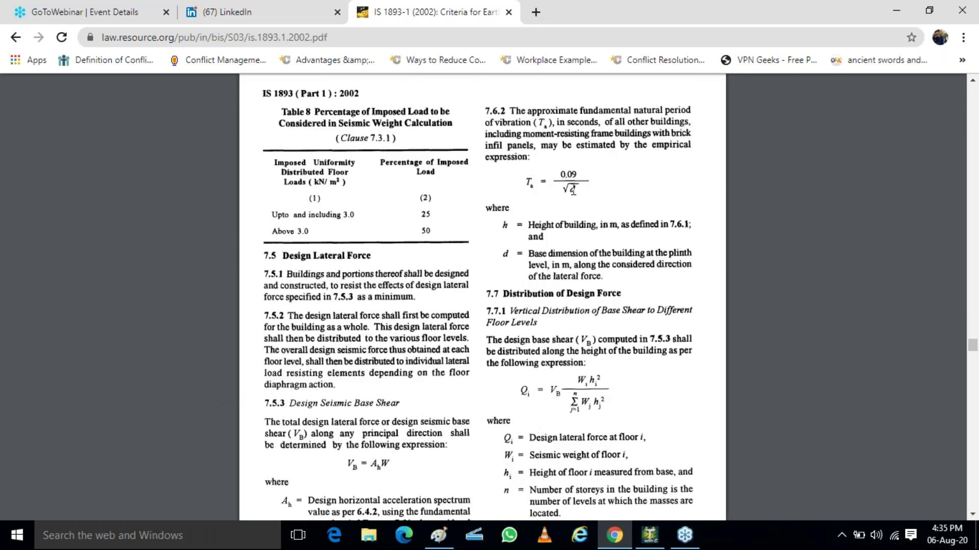
pyautogui.scroll(-1, 659, 229)
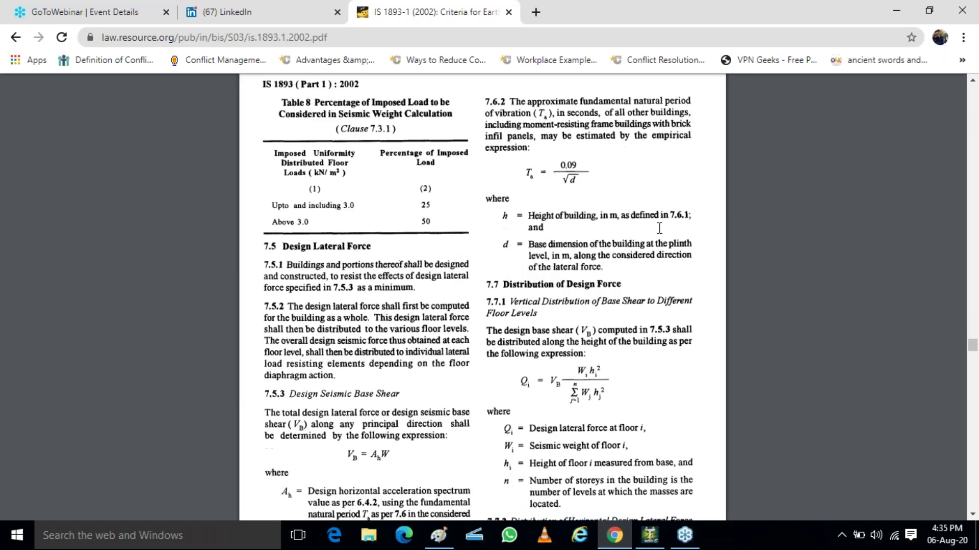
pyautogui.scroll(-3, 659, 229)
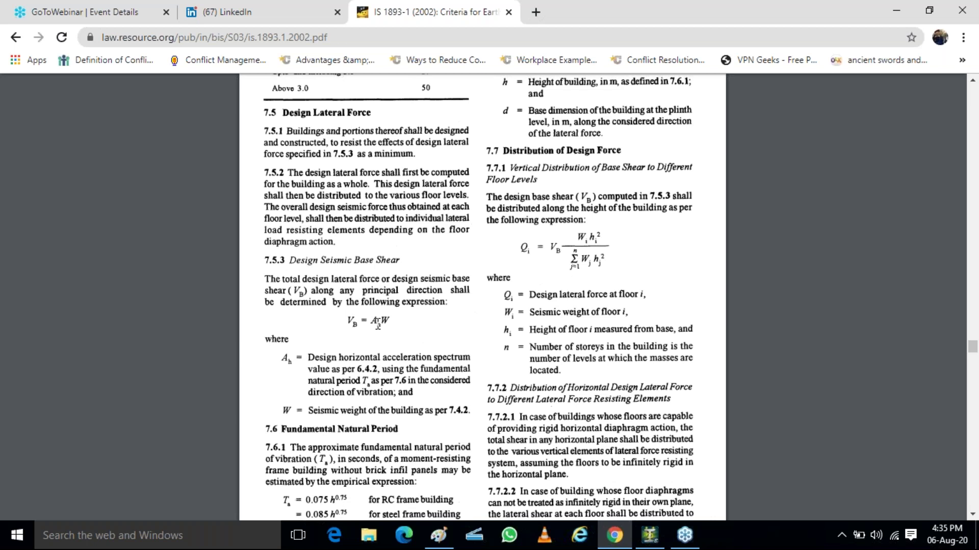
pyautogui.moveTo(371, 323)
pyautogui.mouseDown()
pyautogui.moveTo(386, 314)
pyautogui.moveTo(389, 323)
pyautogui.mouseUp()
pyautogui.scroll(-1, 588, 256)
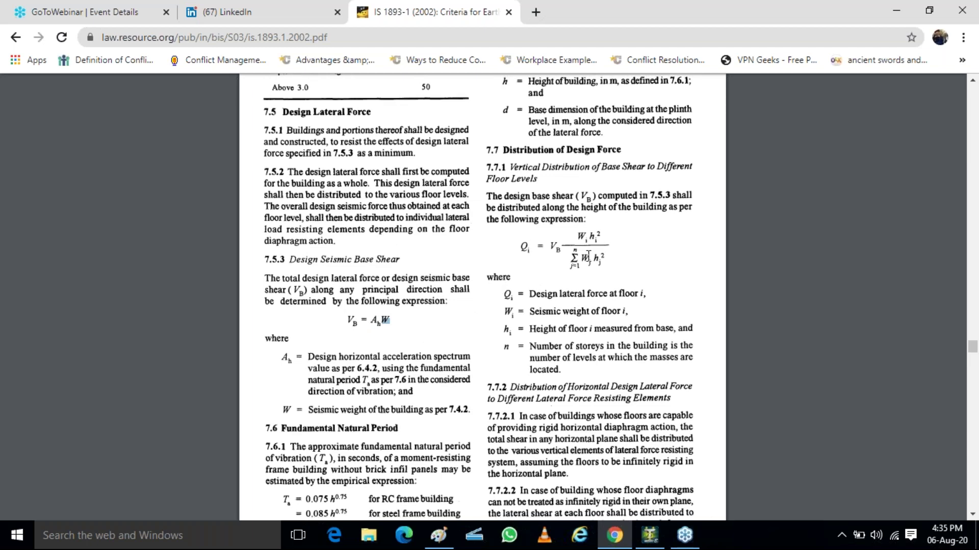
# - Find clause 7.8.4.2 on modes to be considered, highlight its number and text, and enlarge the page for reading
pyautogui.scroll(-8, 589, 253)
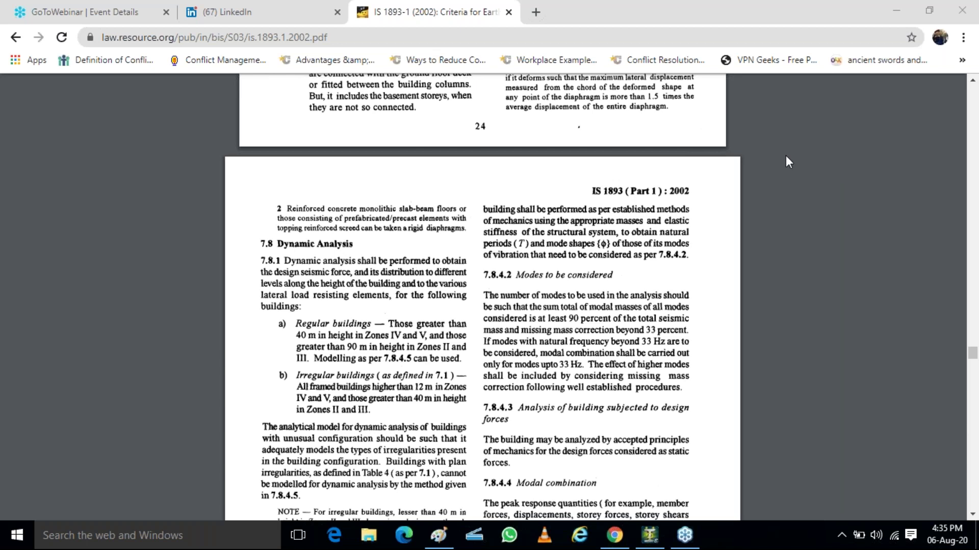
pyautogui.doubleClick(498, 276)
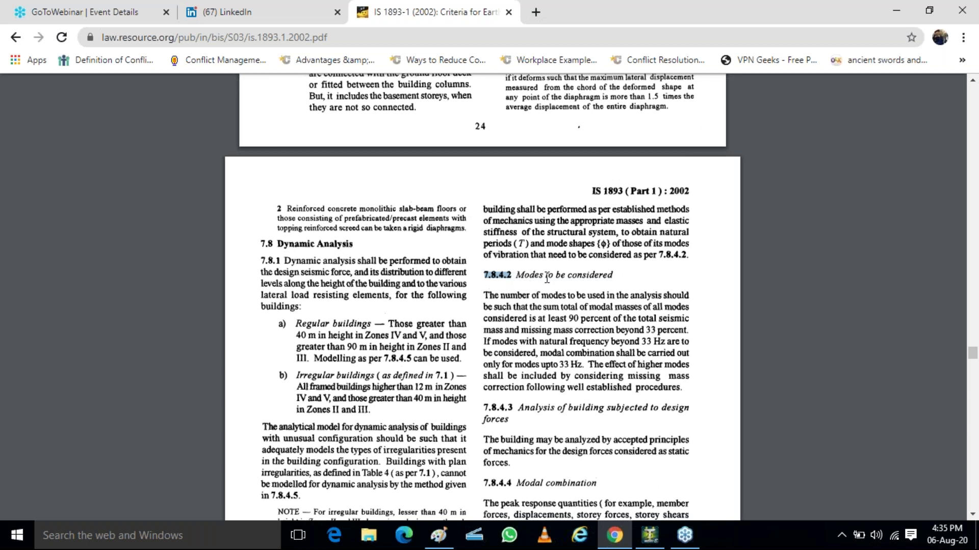
pyautogui.doubleClick(489, 295)
pyautogui.moveTo(504, 302); pyautogui.dragTo(680, 390)
pyautogui.click(617, 319)
pyautogui.keyDown('ctrl'); pyautogui.scroll(2, 637, 336); pyautogui.keyUp('ctrl')
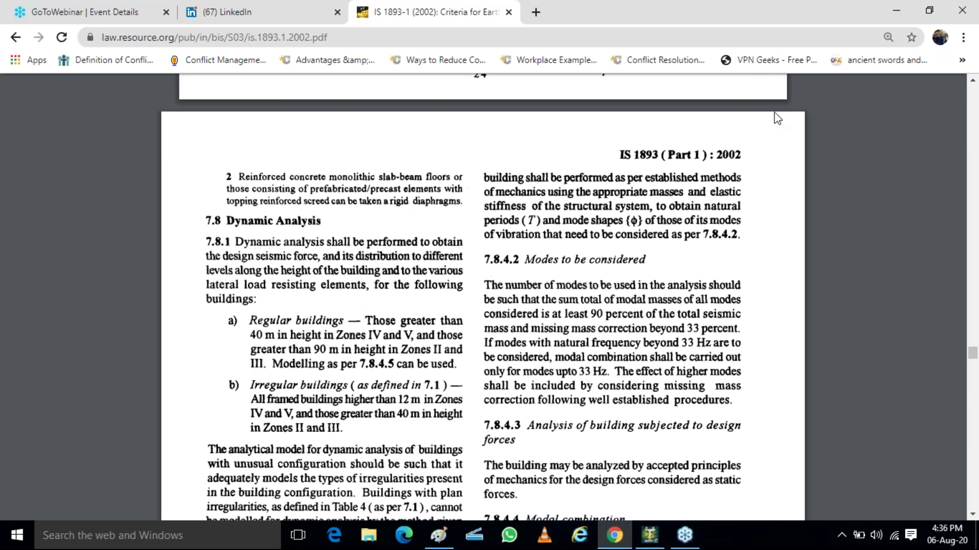
pyautogui.click(761, 49)
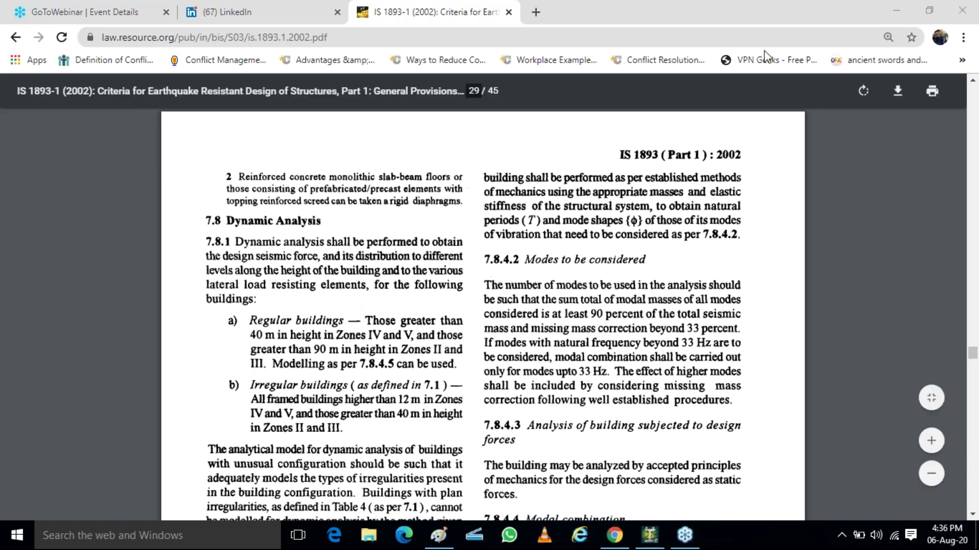
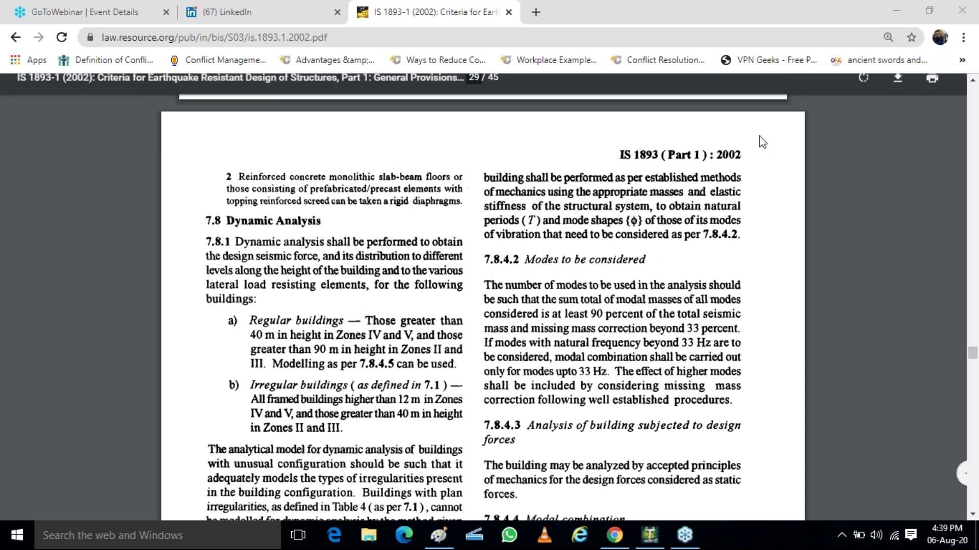
# - Switch to Paint and clear the old beam and brace sketch from the canvas
pyautogui.click(439, 535)
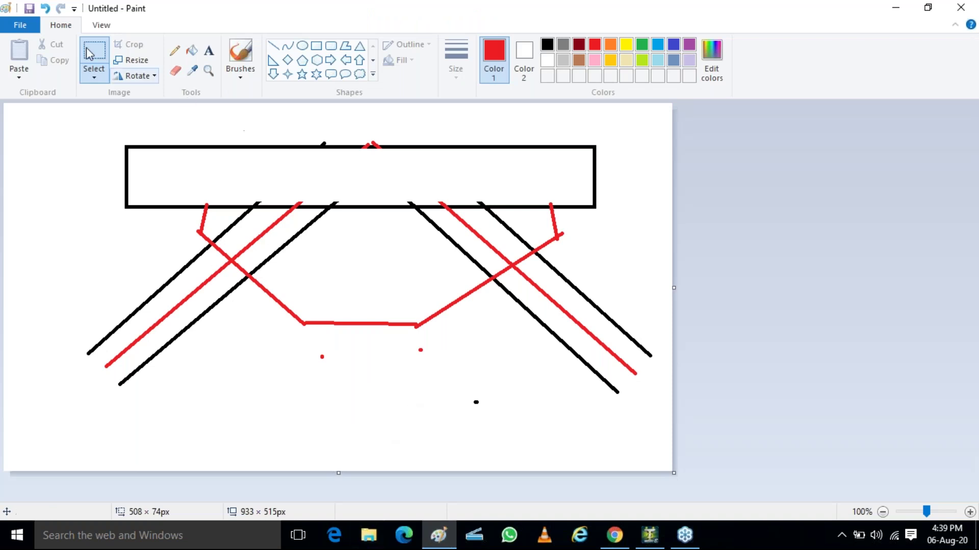
pyautogui.click(106, 55)
pyautogui.moveTo(15, 126); pyautogui.dragTo(649, 465)
pyautogui.press('Delete')
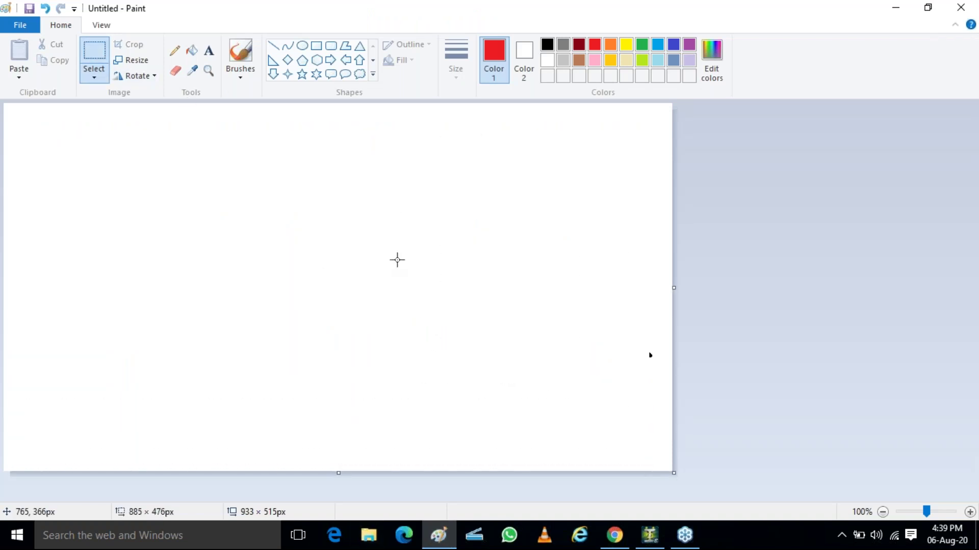
# - Draw a tall red rectangle about 113 × 345 px in the lower middle of the canvas
pyautogui.click(316, 45)
pyautogui.moveTo(315, 198)
pyautogui.mouseDown()
pyautogui.moveTo(372, 423)
pyautogui.moveTo(397, 445)
pyautogui.mouseUp()
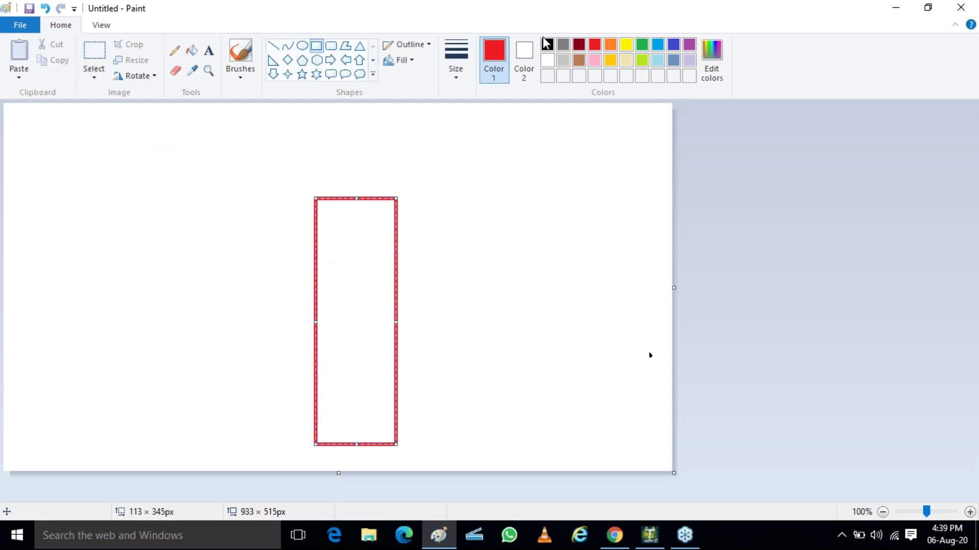
# - Draw a black right-pointing block arrow about 115 × 27 px beside the upper end of the red rectangle
pyautogui.click(330, 60)
pyautogui.click(547, 45)
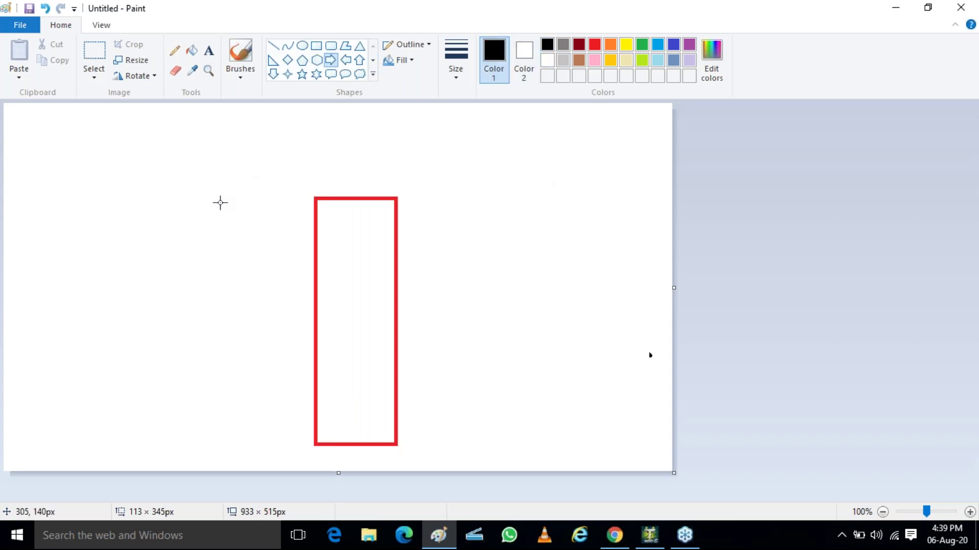
pyautogui.moveTo(208, 189); pyautogui.dragTo(290, 208)
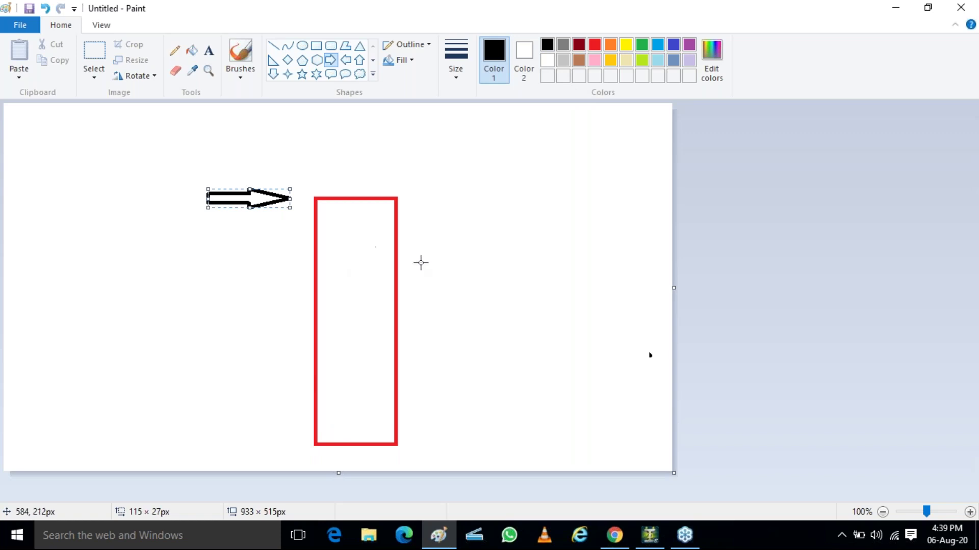
# - Switch to Chrome, reopen the recently closed YouTube video "How does a Bilstein Shock Absorber work?" and close the two empty tabs
pyautogui.click(615, 535)
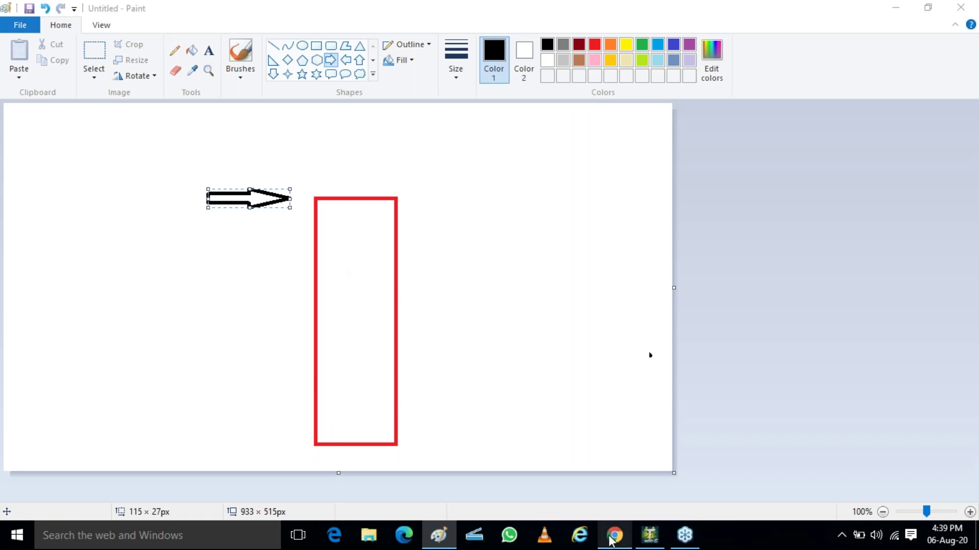
pyautogui.click(611, 540)
pyautogui.click(611, 540)
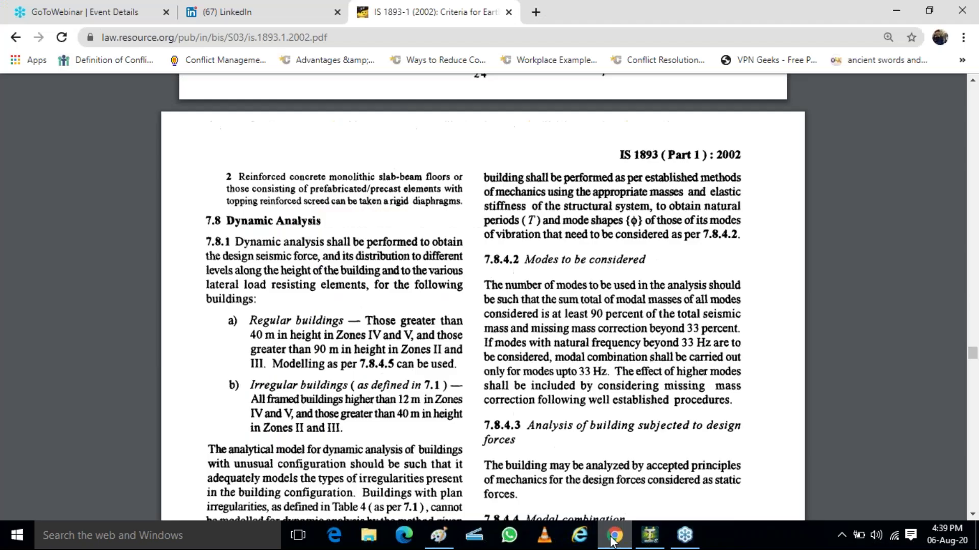
pyautogui.click(535, 12)
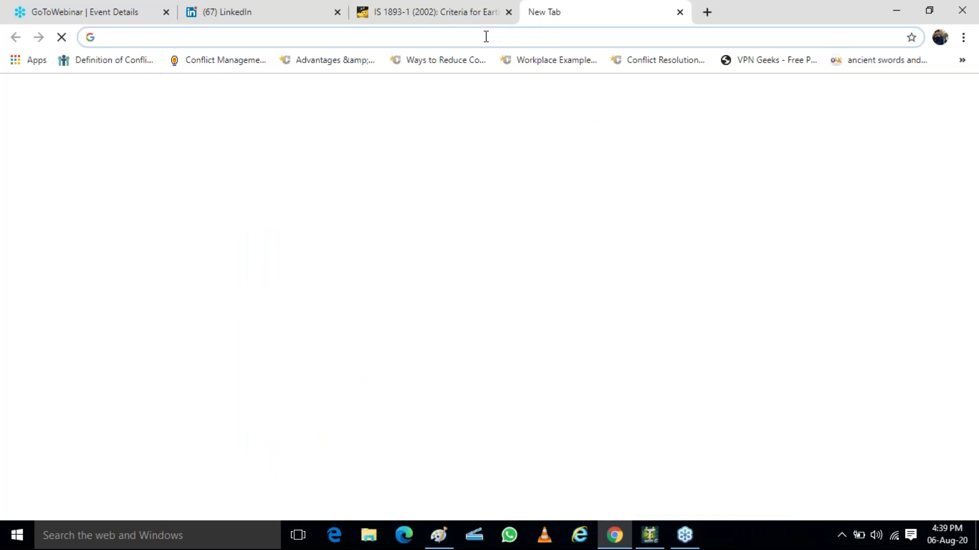
pyautogui.click(485, 38)
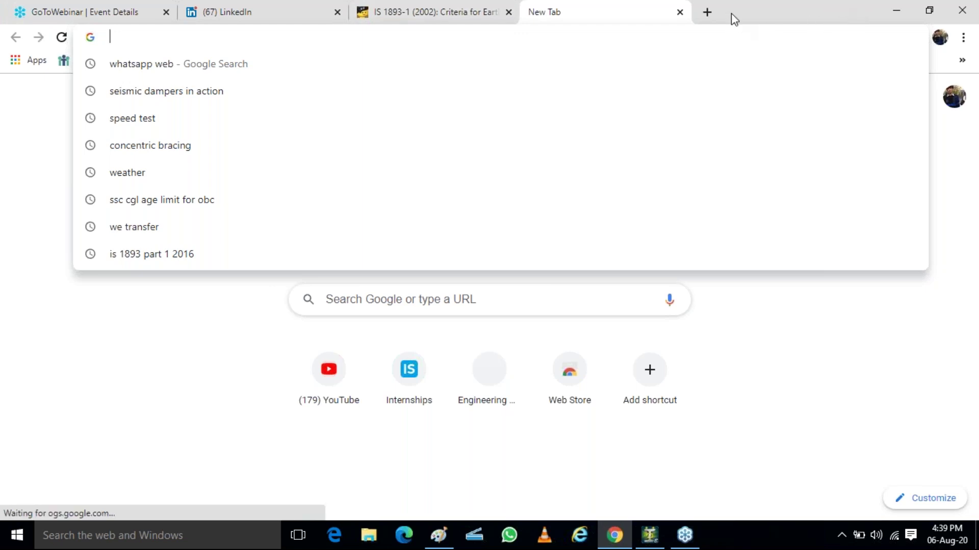
pyautogui.click(707, 11)
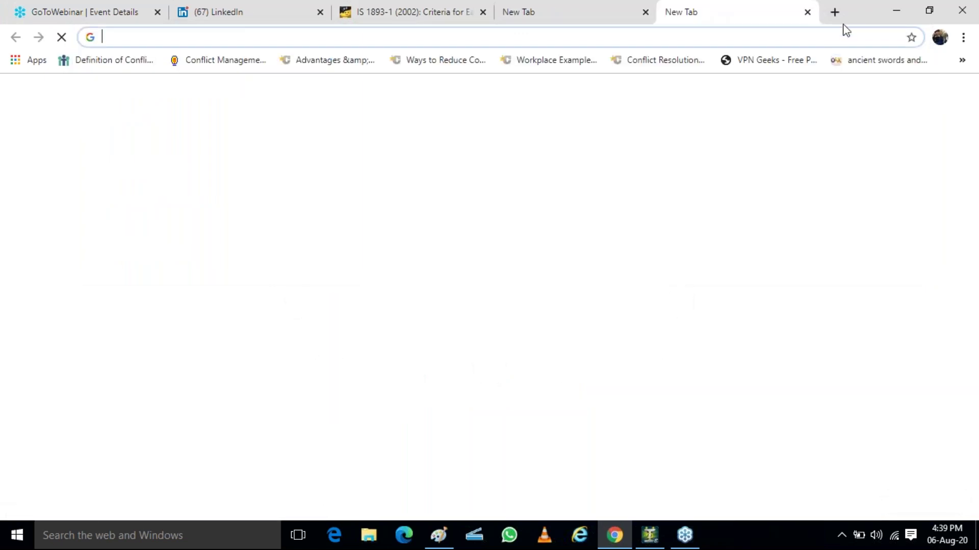
pyautogui.click(963, 38)
pyautogui.moveTo(865, 119)
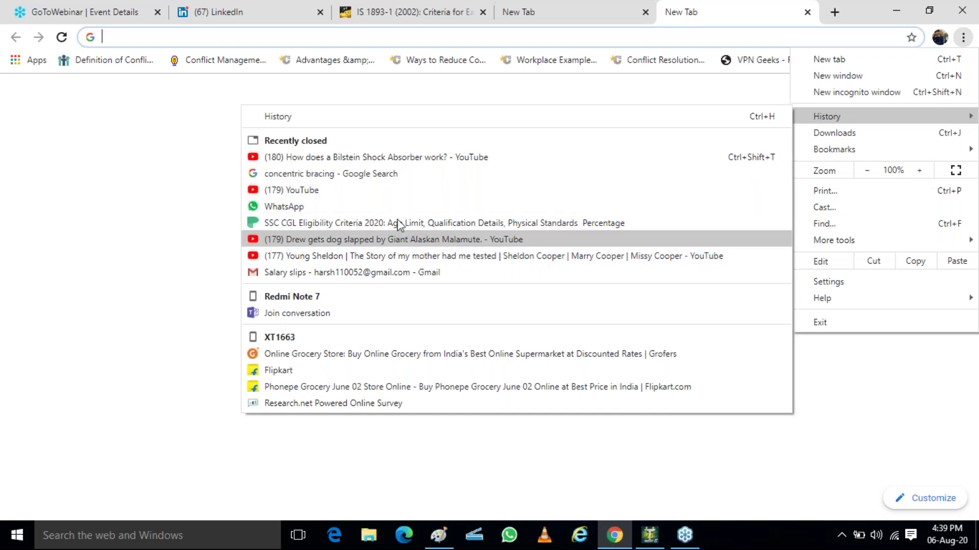
pyautogui.click(346, 159)
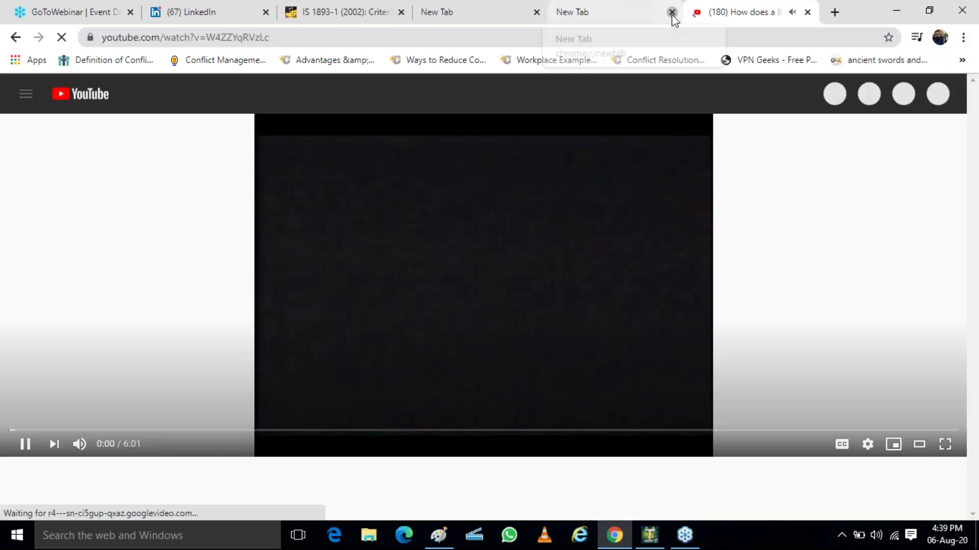
pyautogui.click(671, 12)
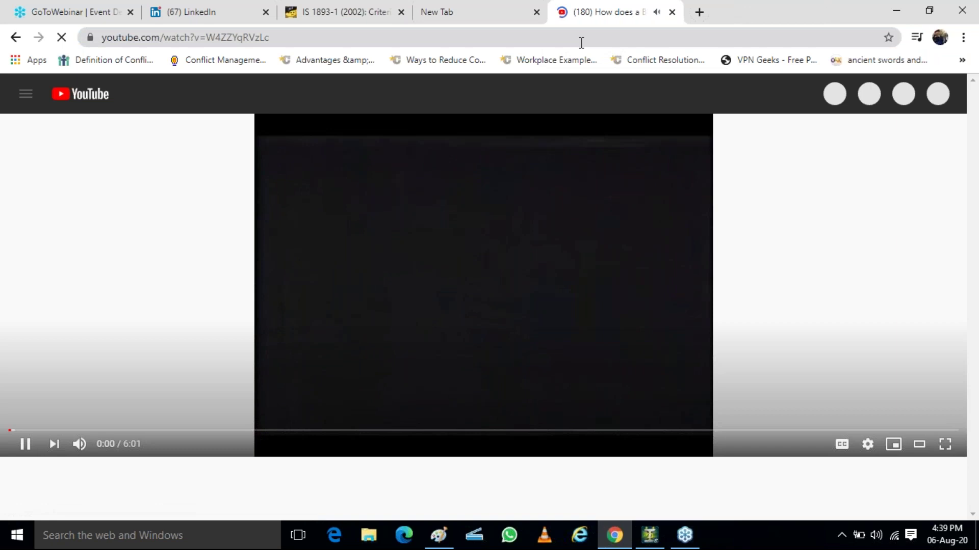
pyautogui.click(536, 12)
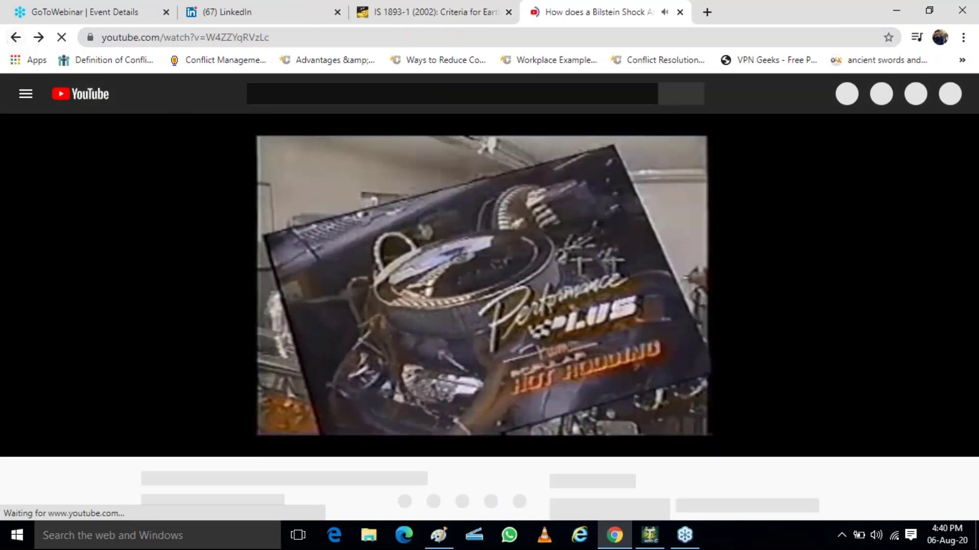
# - Search YouTube for "sismic dampers"
pyautogui.click(303, 92)
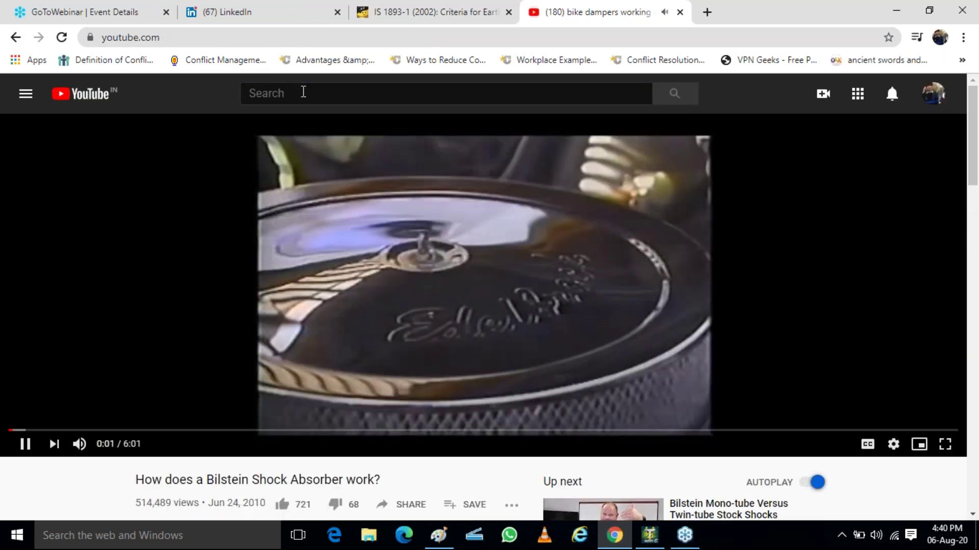
pyautogui.click(303, 90)
pyautogui.write('sismic')
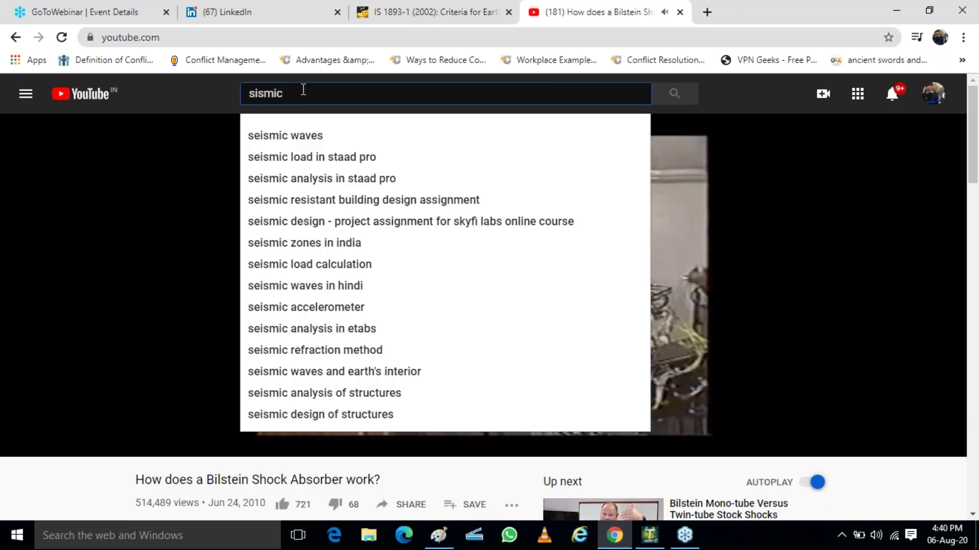
pyautogui.write(' dampers')
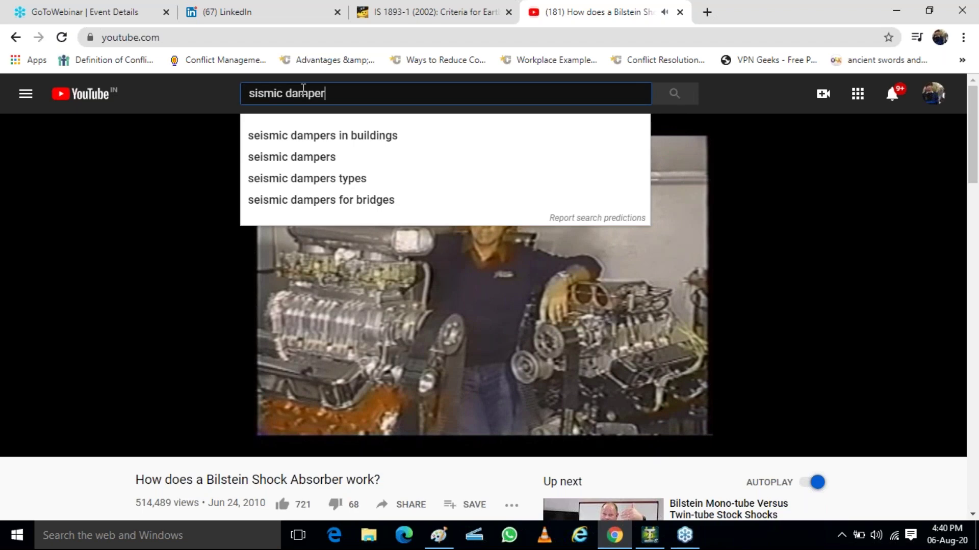
pyautogui.press('Return')
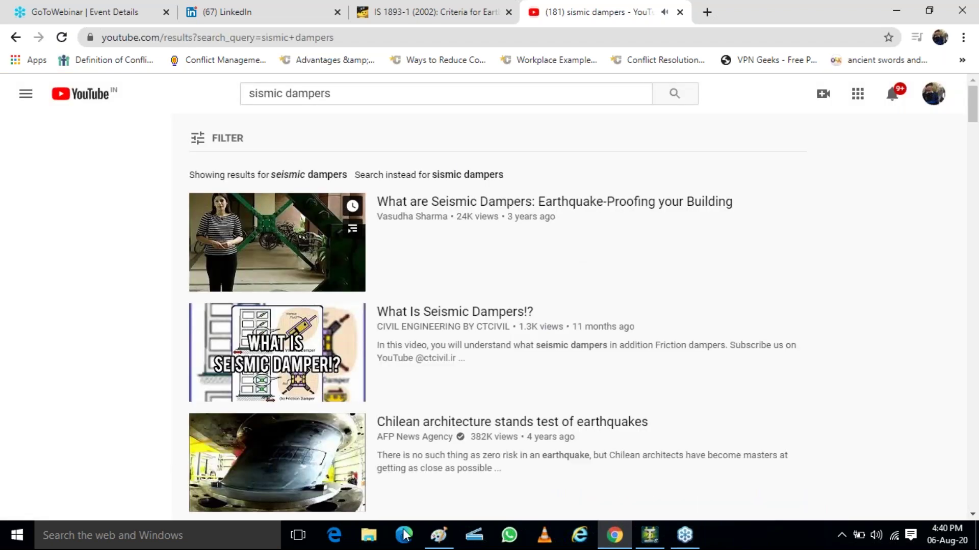
# - Find and open the teratecinc video "Dampers for earthquake protection" in the search results
pyautogui.scroll(-10, 392, 326)
pyautogui.scroll(-15, 403, 334)
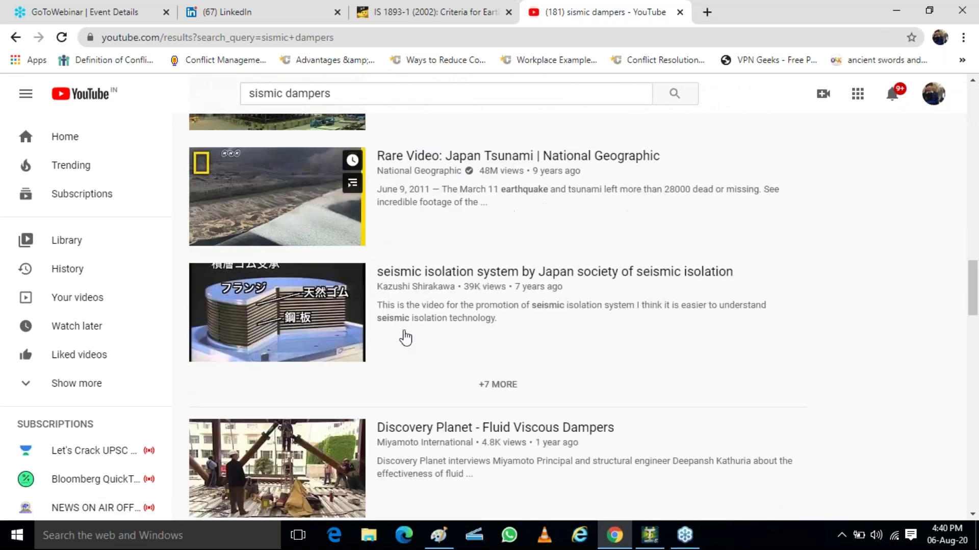
pyautogui.scroll(-10, 405, 337)
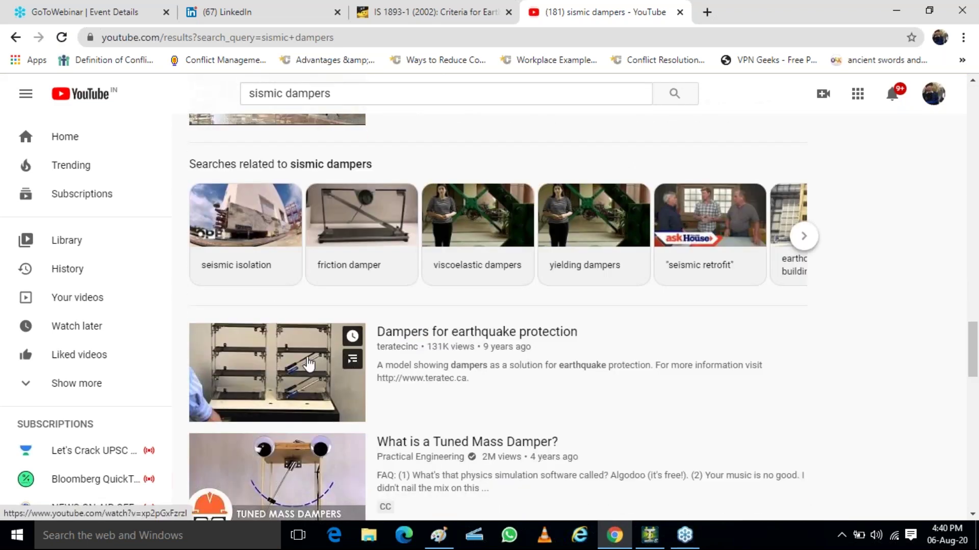
pyautogui.click(308, 364)
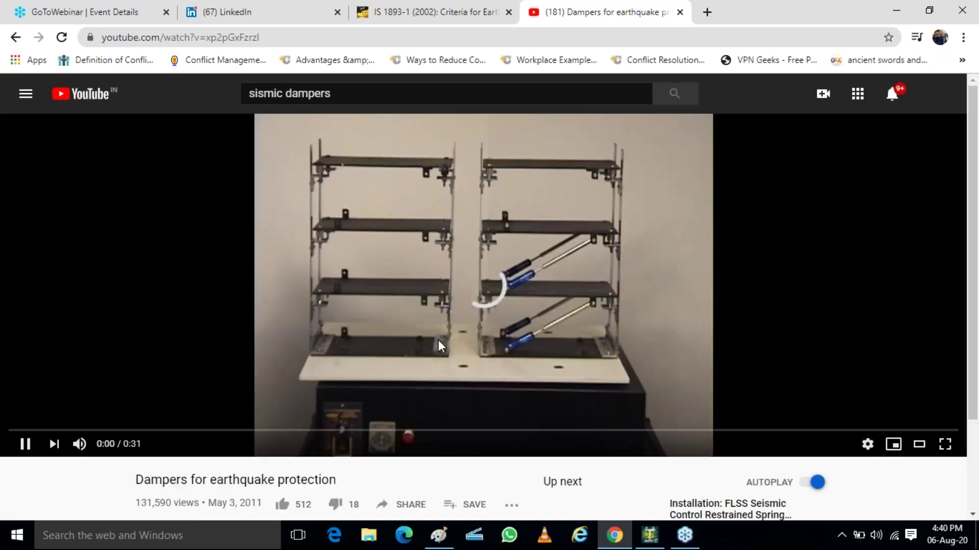
# - Watch the damper demonstration up to 0:20, pausing it along the way to compare the two frame models
pyautogui.click(380, 207)
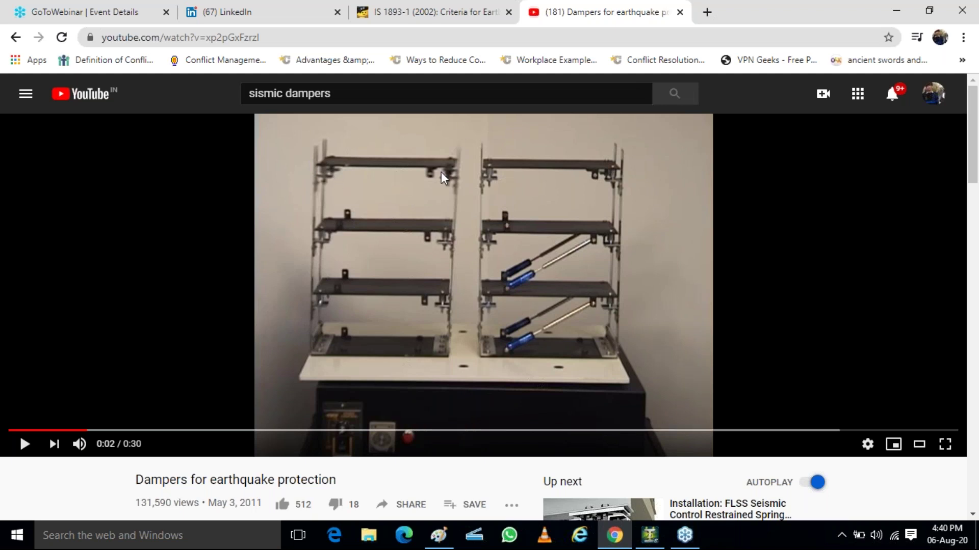
pyautogui.click(402, 215)
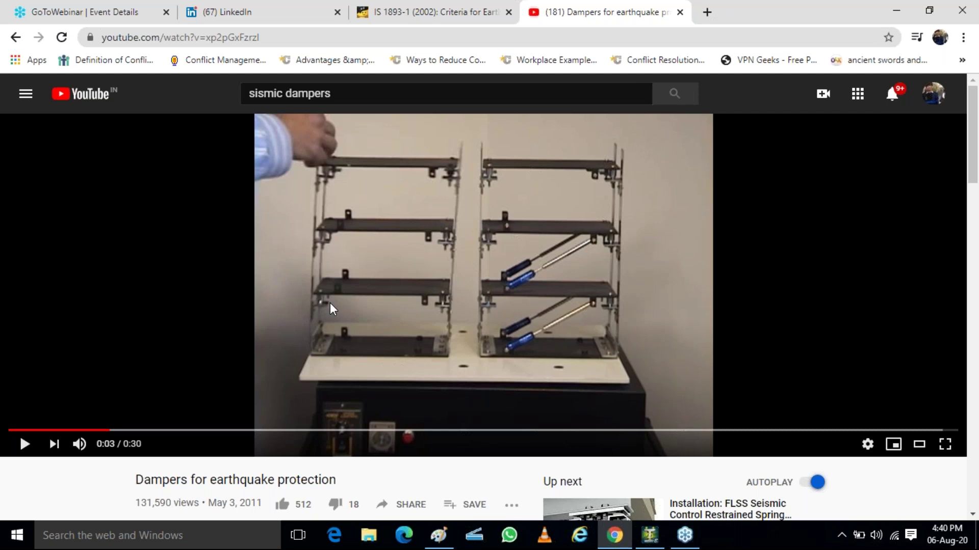
pyautogui.click(347, 341)
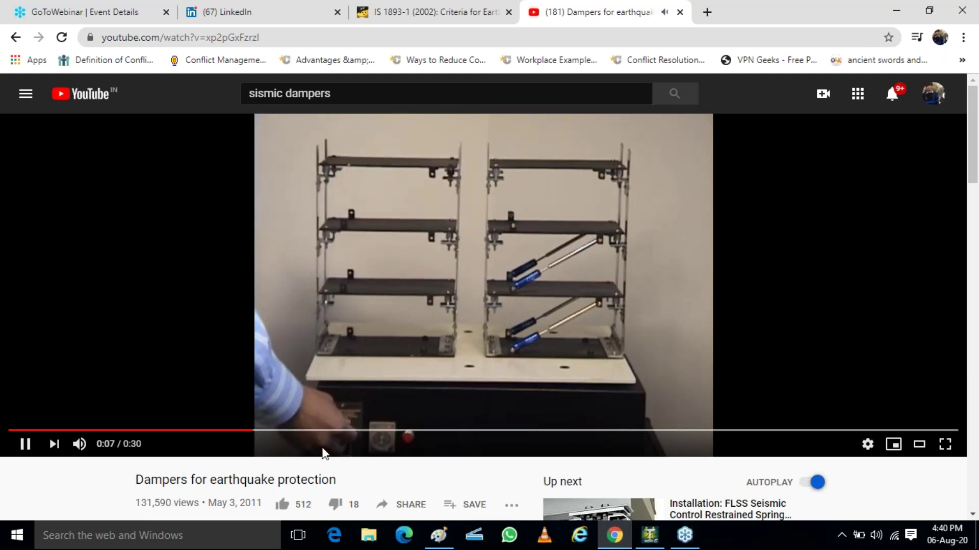
pyautogui.click(322, 430)
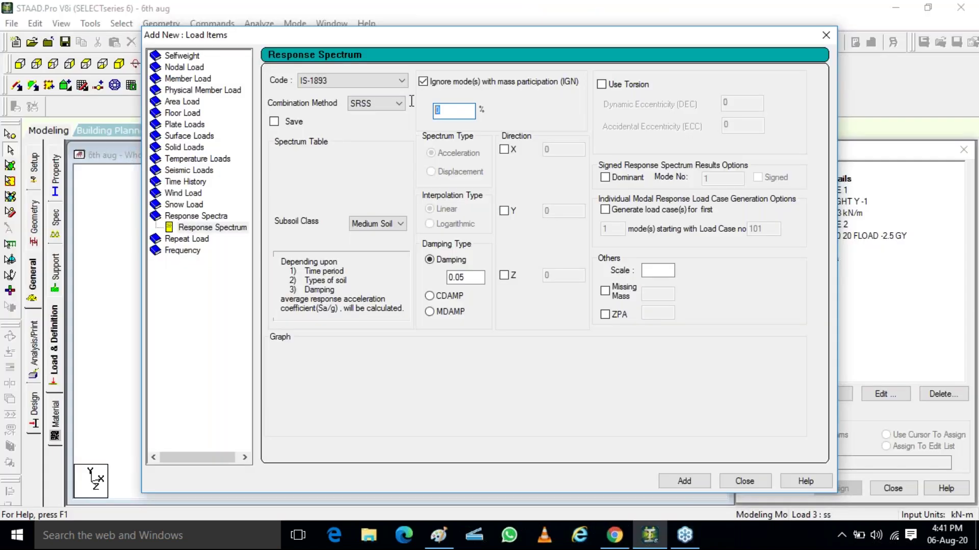
# - Switch to STAAD.Pro, set the response spectrum load's ignored-mode mass participation to 90%, and enable the X and Z directions
pyautogui.write('90')
pyautogui.click(504, 150)
pyautogui.click(504, 276)
pyautogui.click(563, 149)
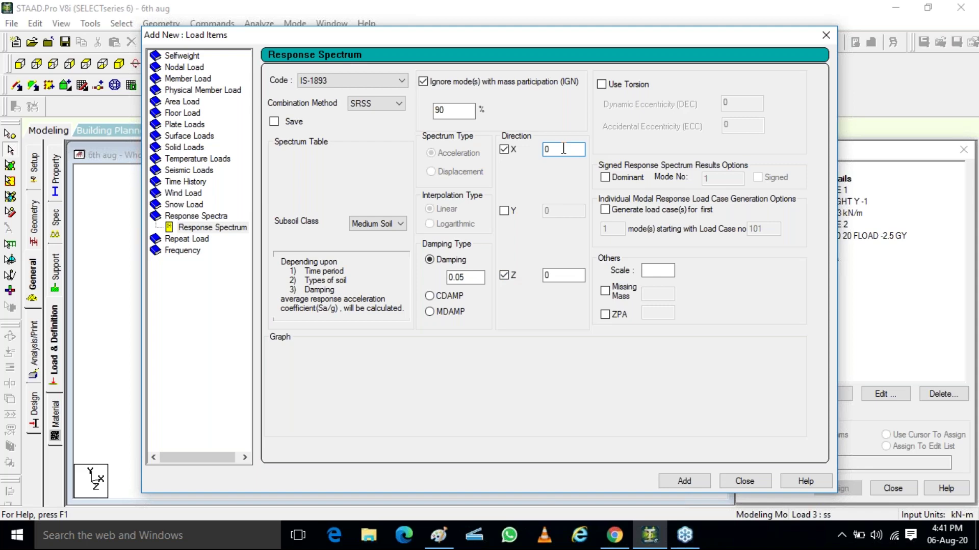
# - Switch to the IS 1893-1 (2002) PDF in Chrome and examine clause 6.4.2 on the design horizontal seismic coefficient
pyautogui.click(615, 537)
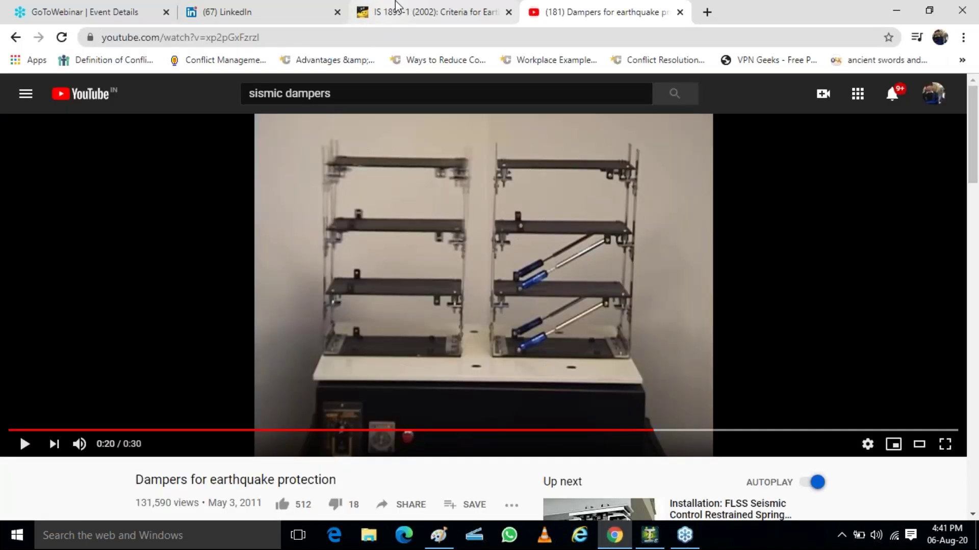
pyautogui.click(396, 1)
pyautogui.scroll(10, 563, 332)
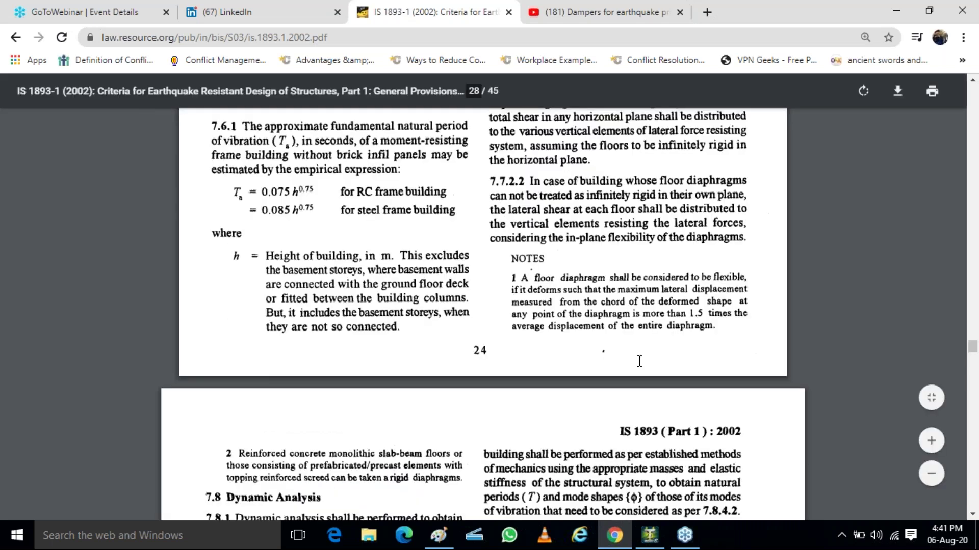
pyautogui.scroll(10, 551, 332)
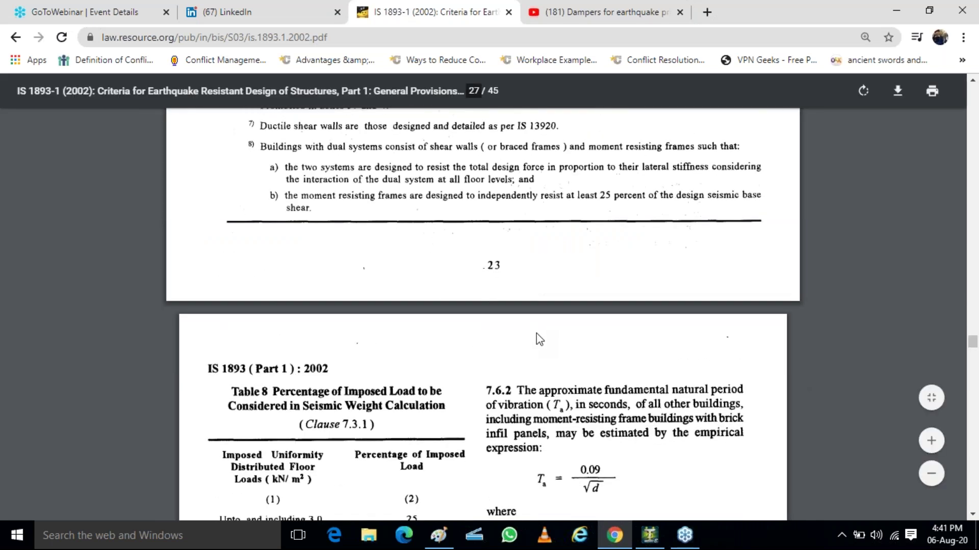
pyautogui.scroll(-1, 536, 334)
pyautogui.scroll(20, 599, 340)
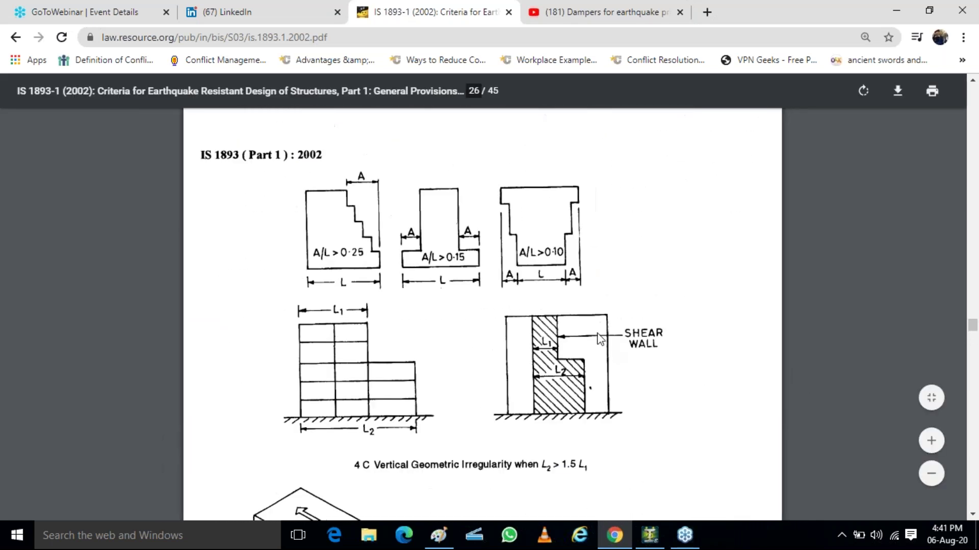
pyautogui.scroll(20, 599, 336)
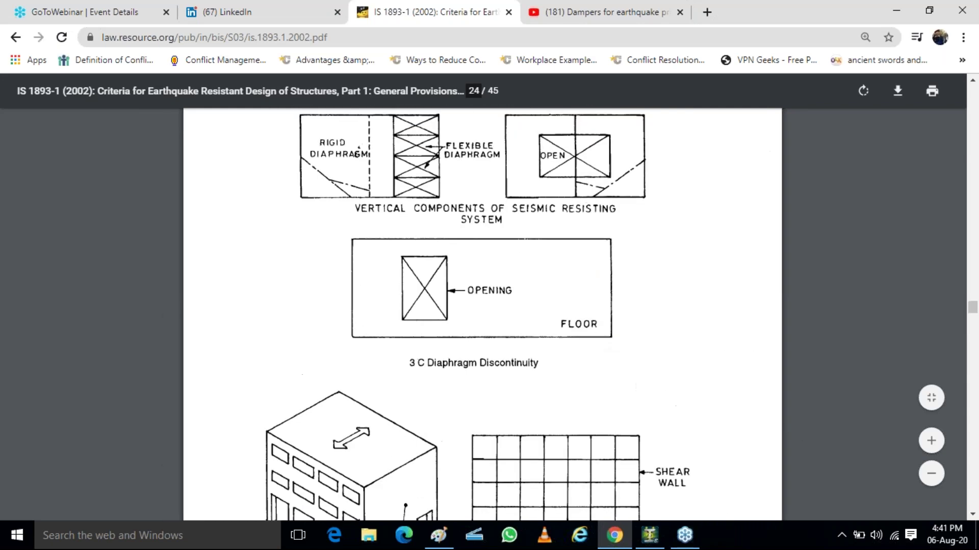
pyautogui.scroll(10, 597, 335)
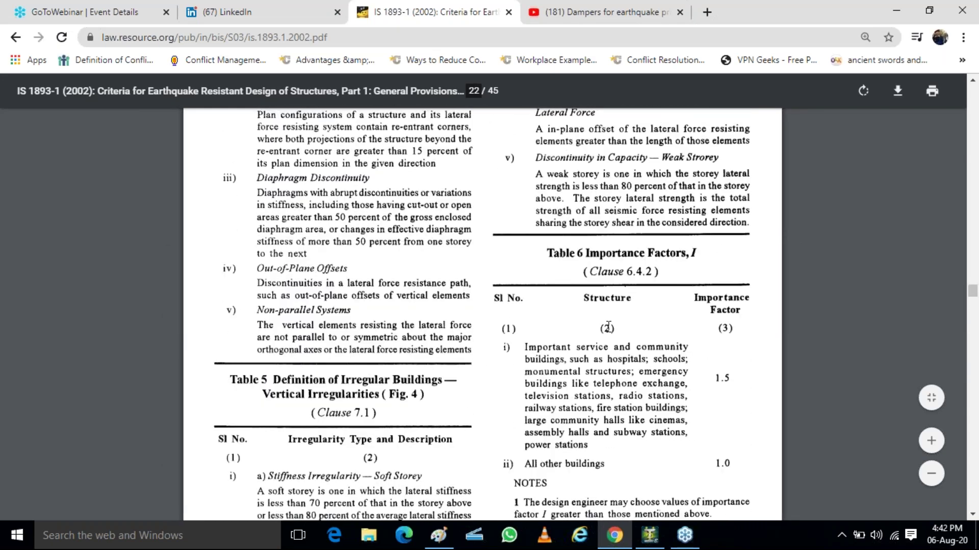
pyautogui.scroll(2, 619, 339)
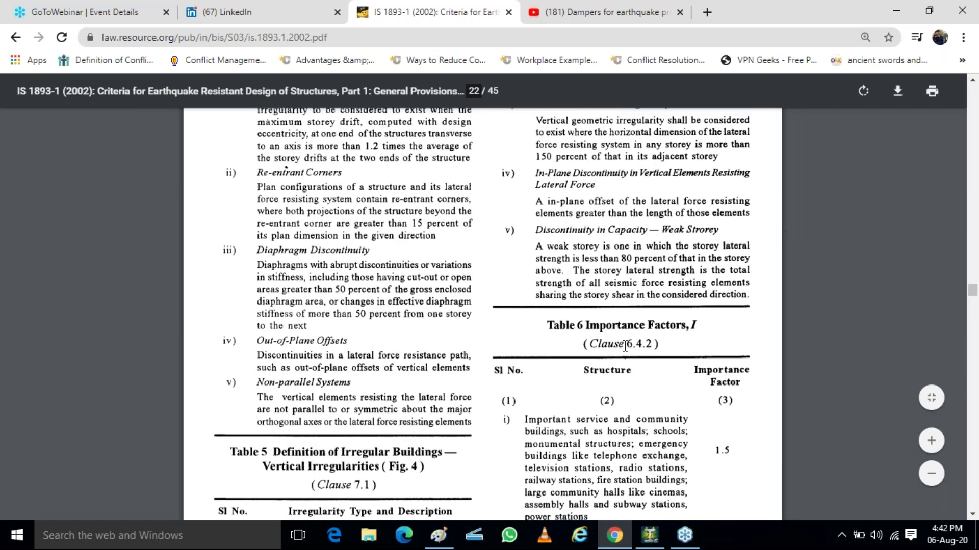
pyautogui.scroll(20, 625, 346)
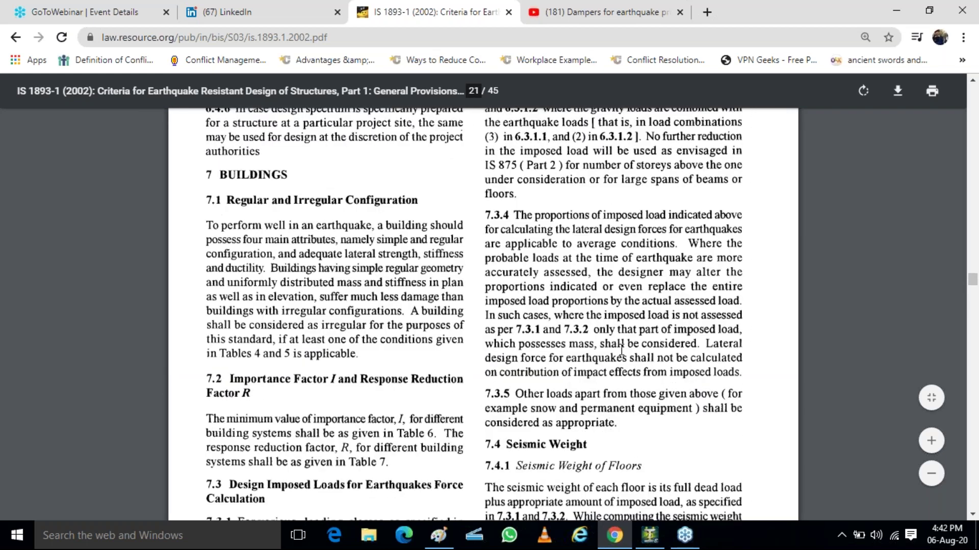
pyautogui.scroll(15, 622, 350)
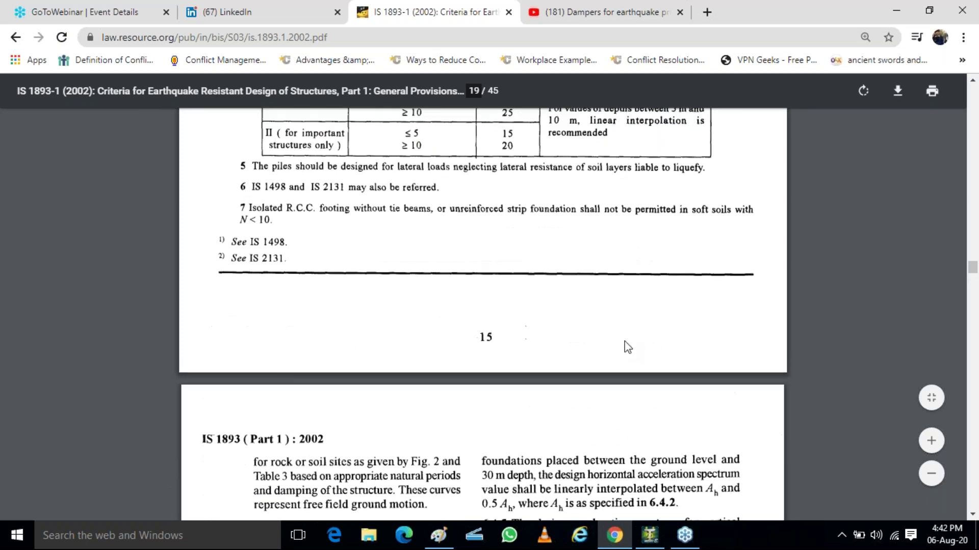
pyautogui.scroll(8, 627, 347)
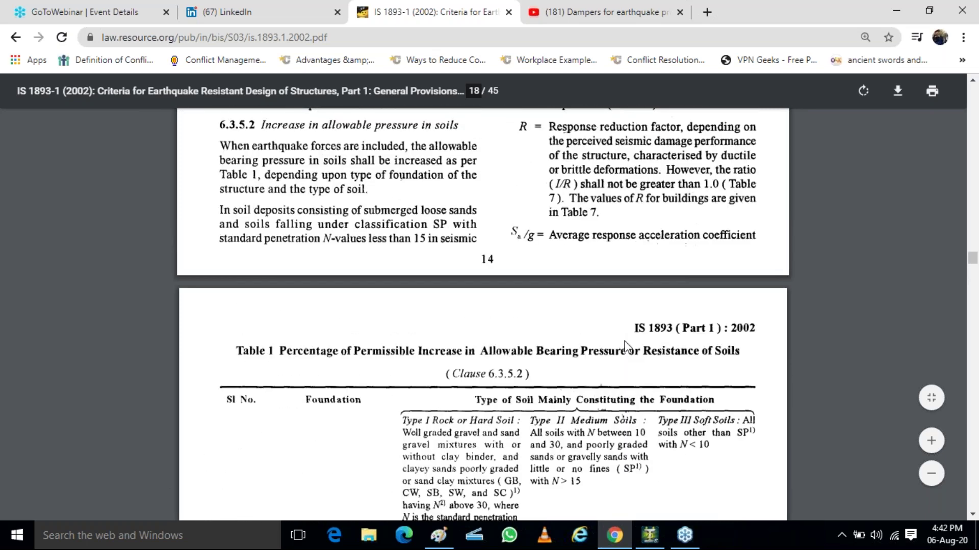
pyautogui.scroll(5, 627, 346)
pyautogui.scroll(1, 627, 337)
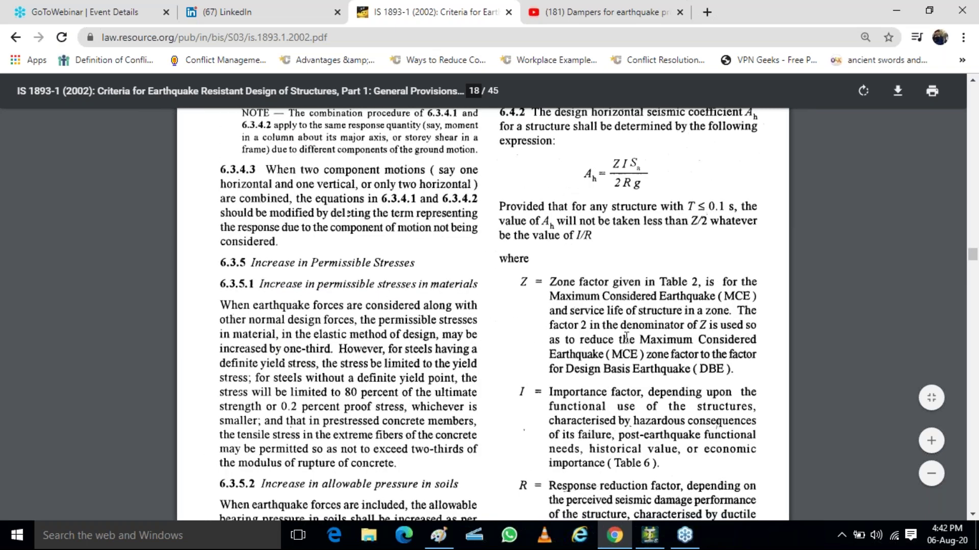
pyautogui.scroll(2, 626, 339)
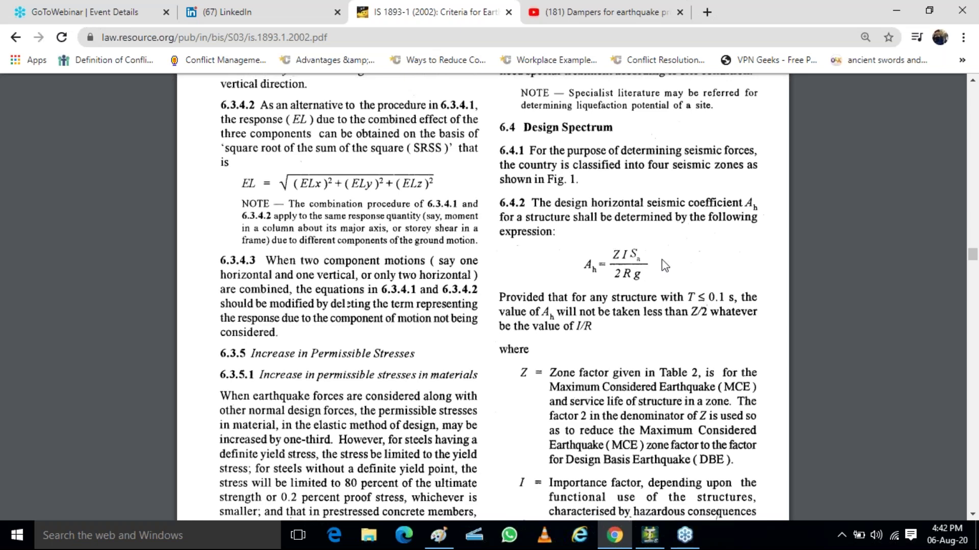
# - Switch to STAAD.Pro, set the X and Z direction factors to 0.036, and add the response spectrum load to load case 3
pyautogui.click(647, 536)
pyautogui.write('.036')
pyautogui.click(556, 276)
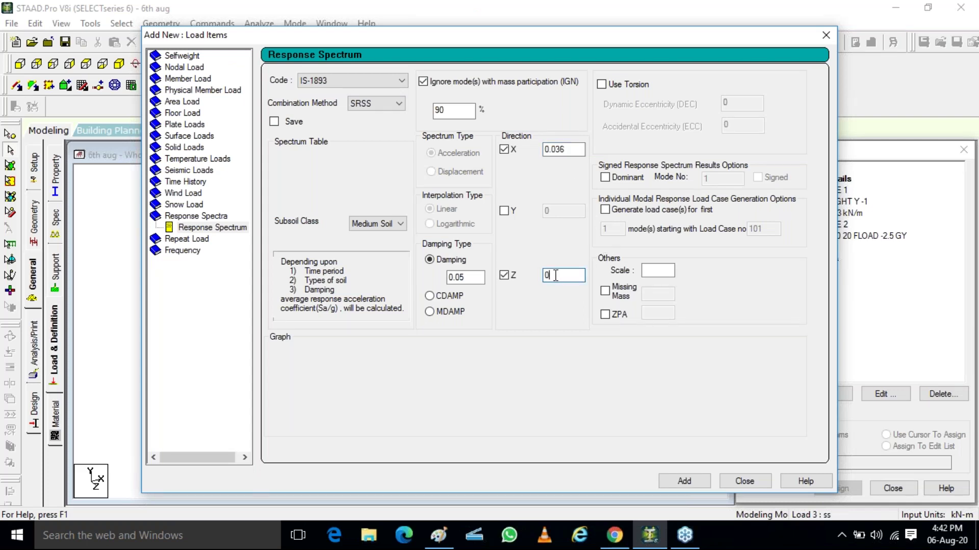
pyautogui.write('.369')
pyautogui.press('BackSpace')
pyautogui.click(553, 276)
pyautogui.write('036')
pyautogui.click(692, 482)
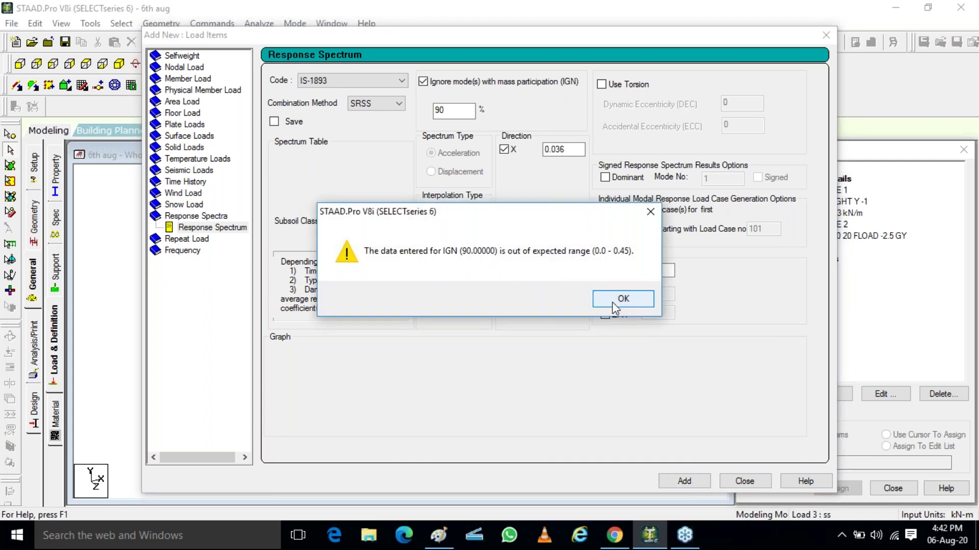
pyautogui.click(617, 300)
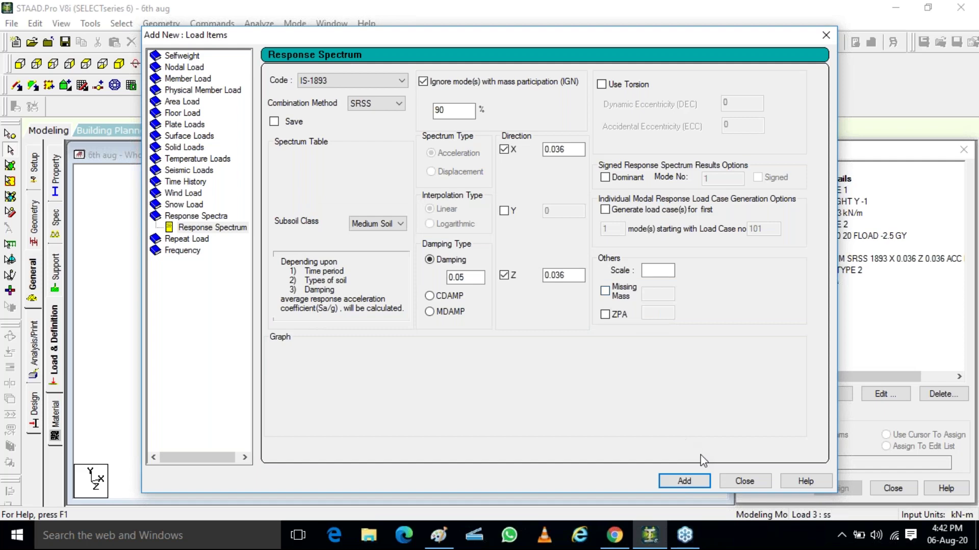
pyautogui.click(753, 482)
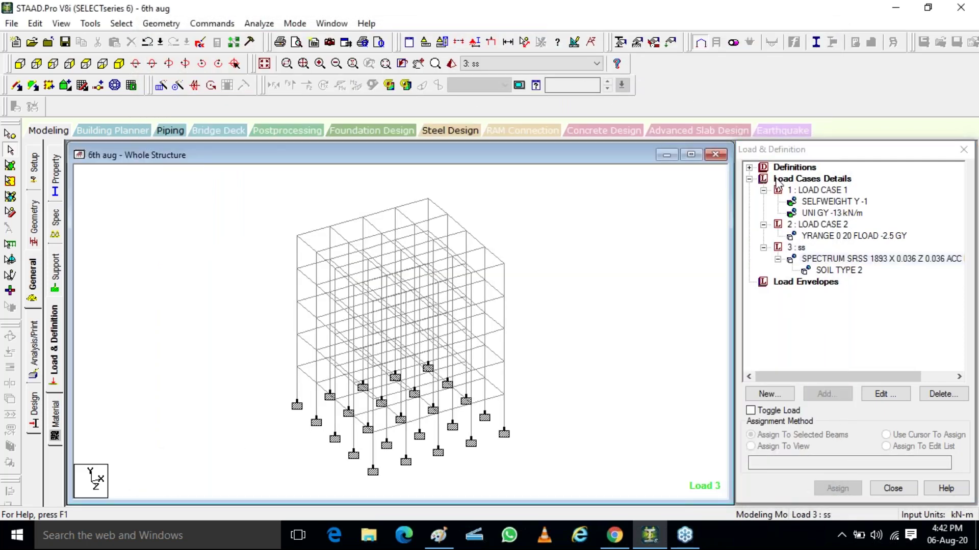
# - Define combination load case 4 of normal type, applying a factor of 1.5 to load cases 1, 2 and 3
pyautogui.click(825, 394)
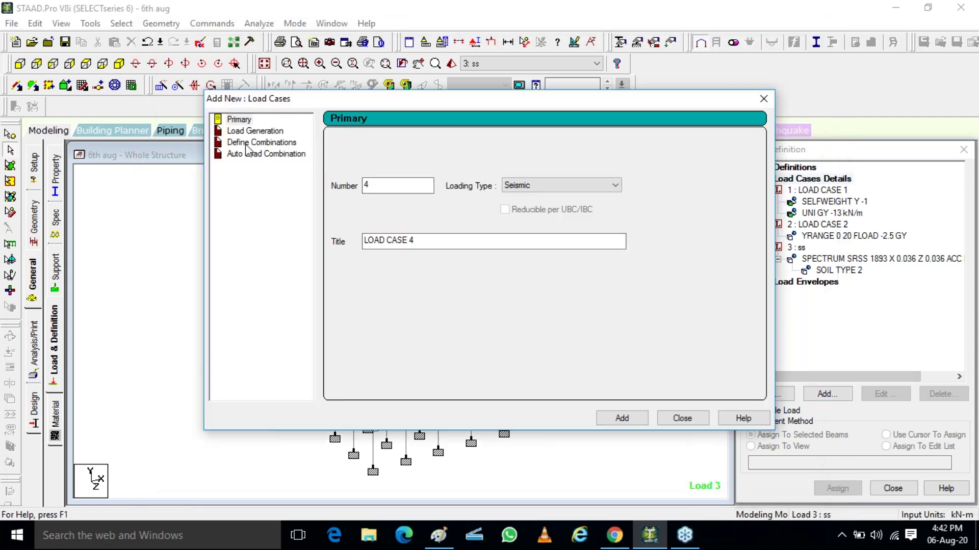
pyautogui.click(247, 143)
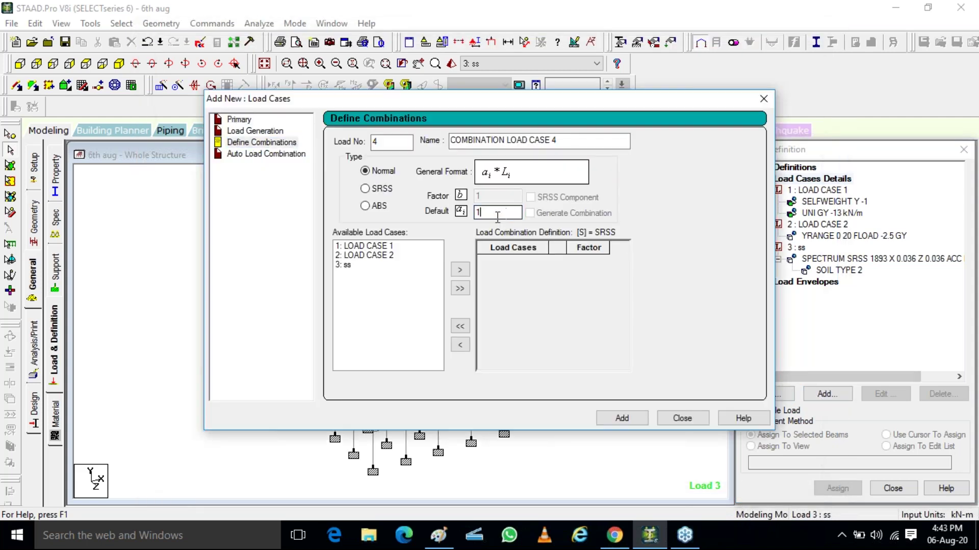
pyautogui.write('1.5')
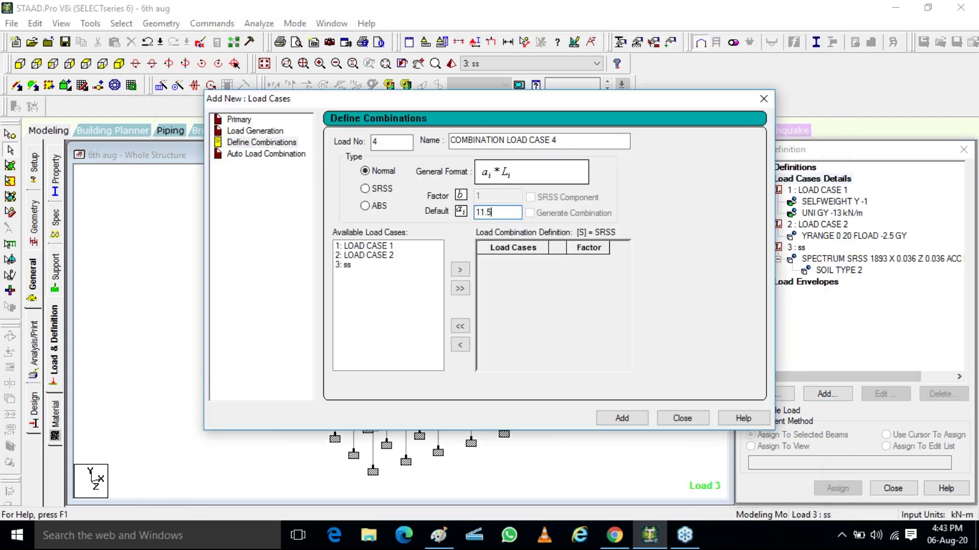
pyautogui.click(460, 289)
pyautogui.moveTo(501, 213); pyautogui.dragTo(472, 214)
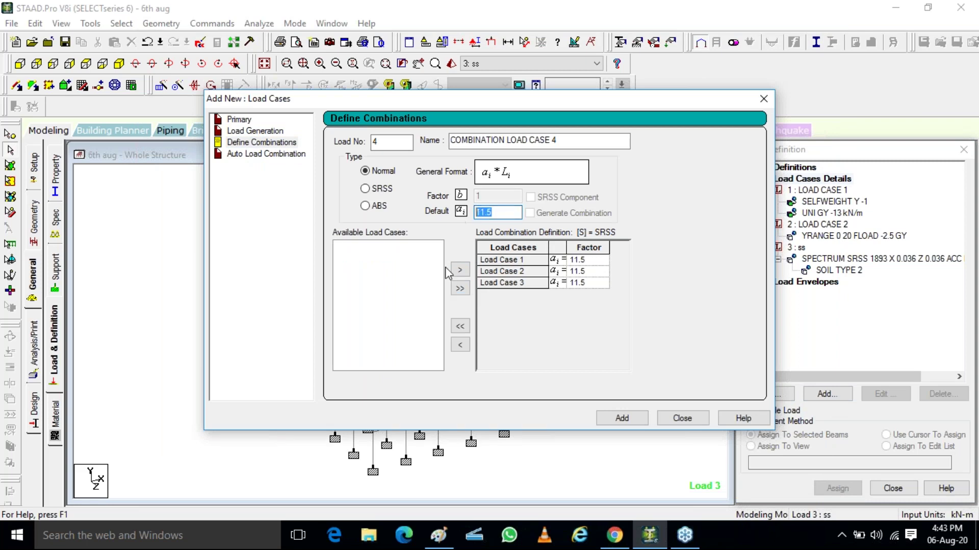
pyautogui.click(460, 326)
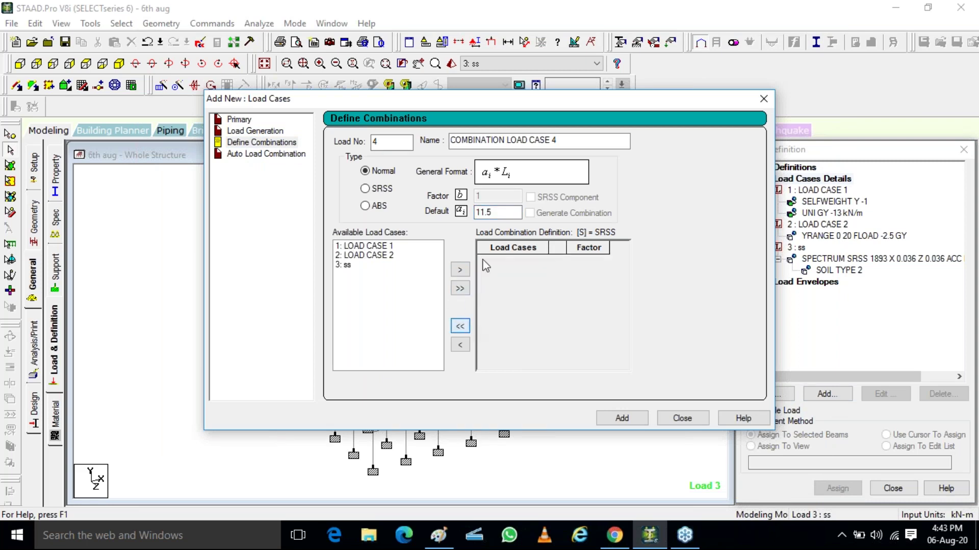
pyautogui.click(482, 213)
pyautogui.press('BackSpace')
pyautogui.click(460, 289)
pyautogui.click(619, 418)
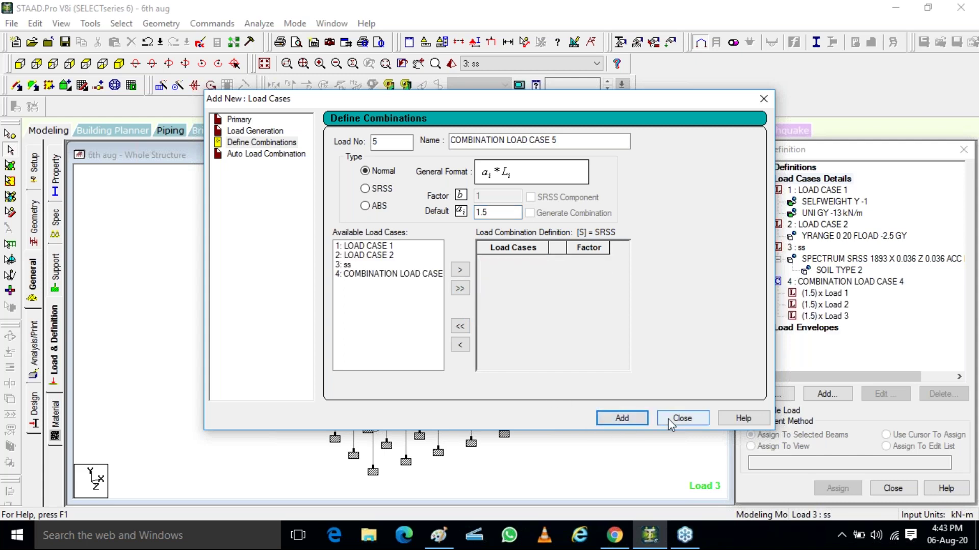
pyautogui.click(671, 417)
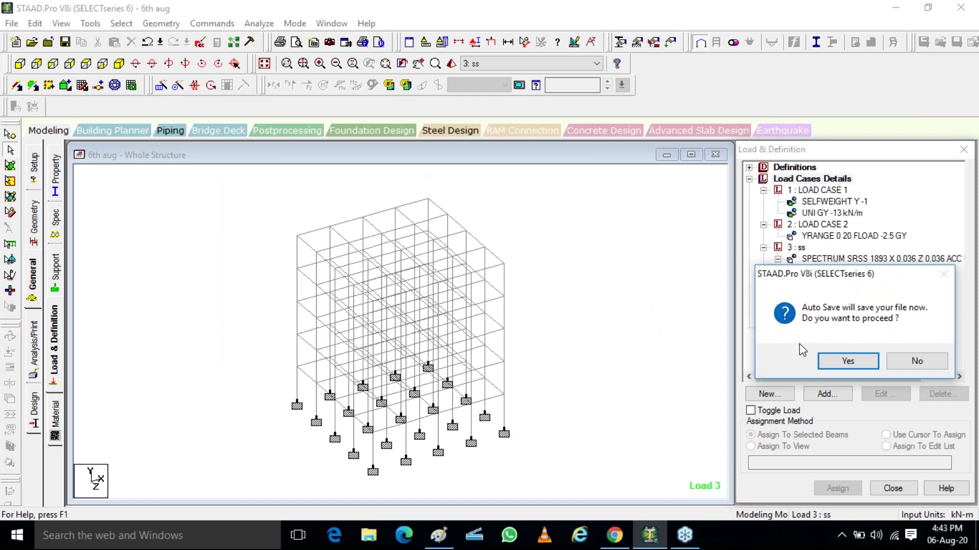
# - Save the modified structure and add a Perform Analysis command with the No Print option
pyautogui.click(847, 361)
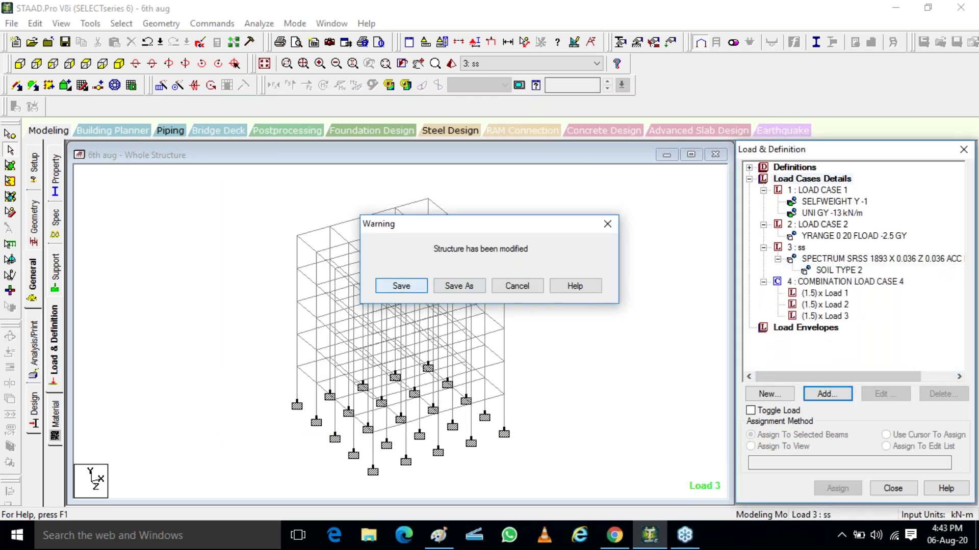
pyautogui.click(401, 284)
pyautogui.click(33, 351)
pyautogui.click(448, 420)
pyautogui.click(559, 419)
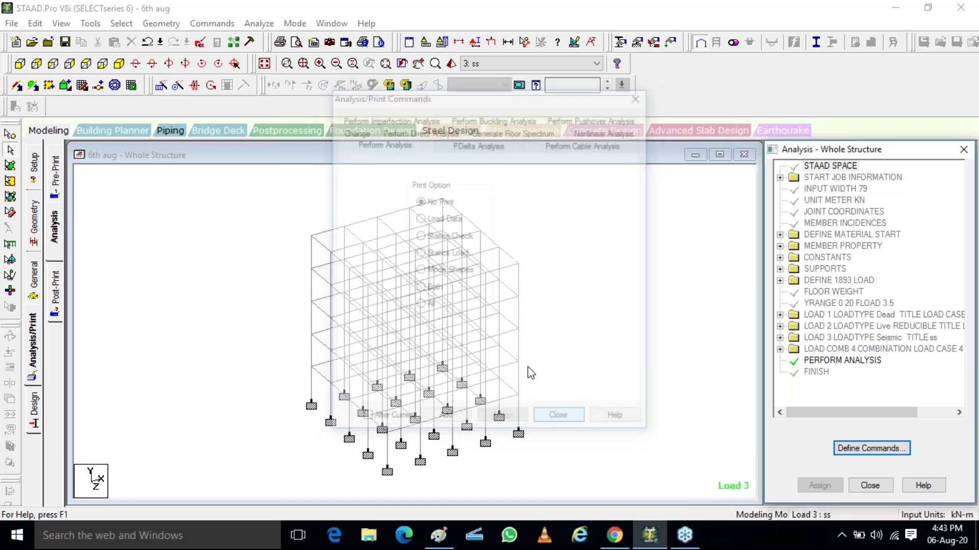
# - Save and run the analysis, and check the output file's note on masses defined for the dynamic analysis
pyautogui.click(251, 23)
pyautogui.click(266, 37)
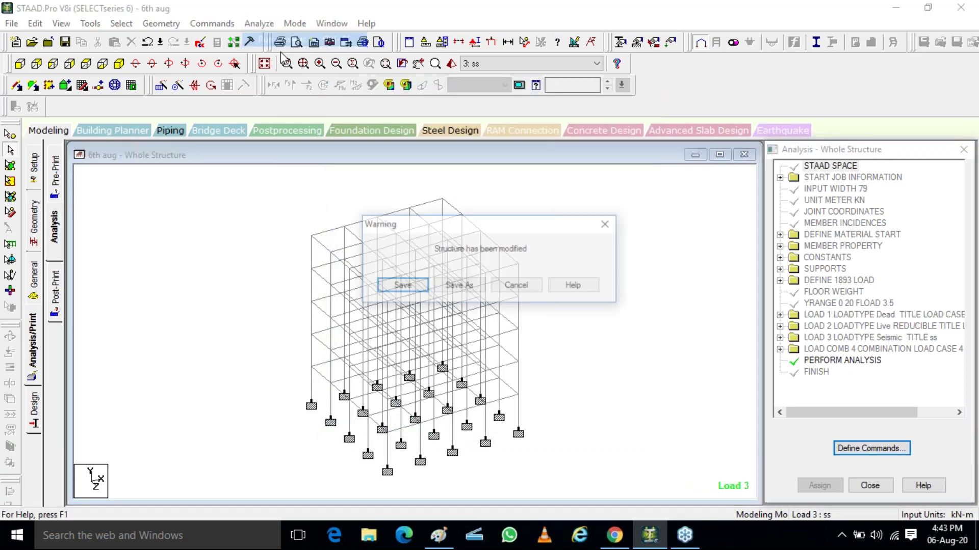
pyautogui.click(415, 292)
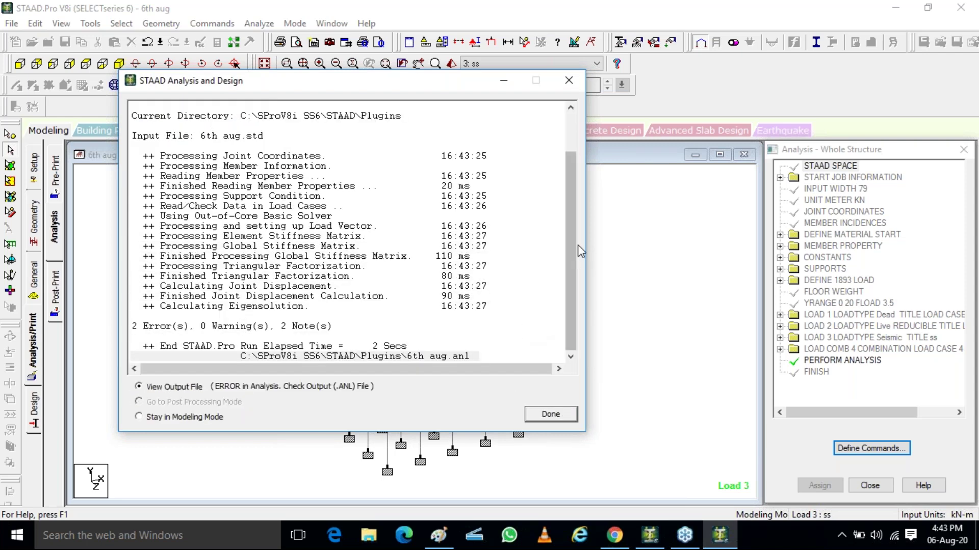
pyautogui.click(540, 418)
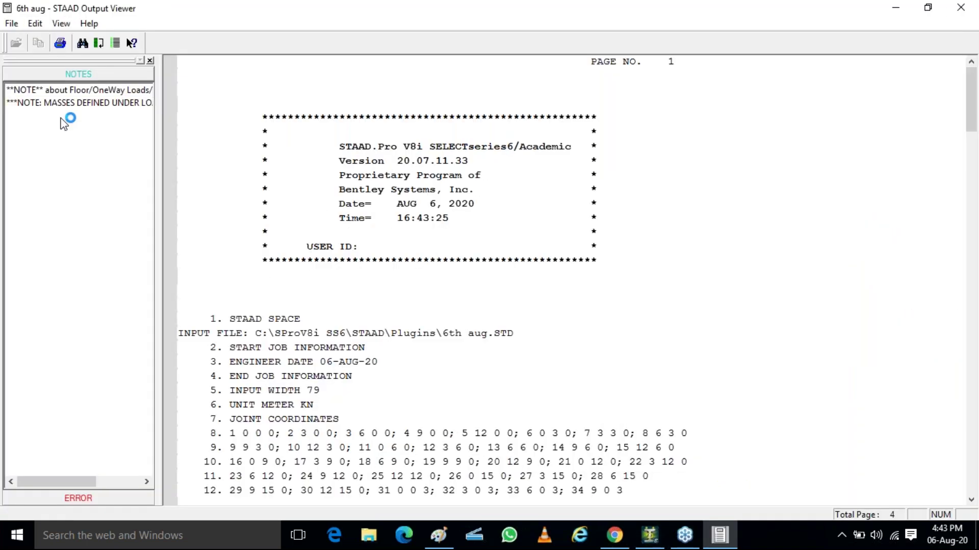
pyautogui.click(66, 103)
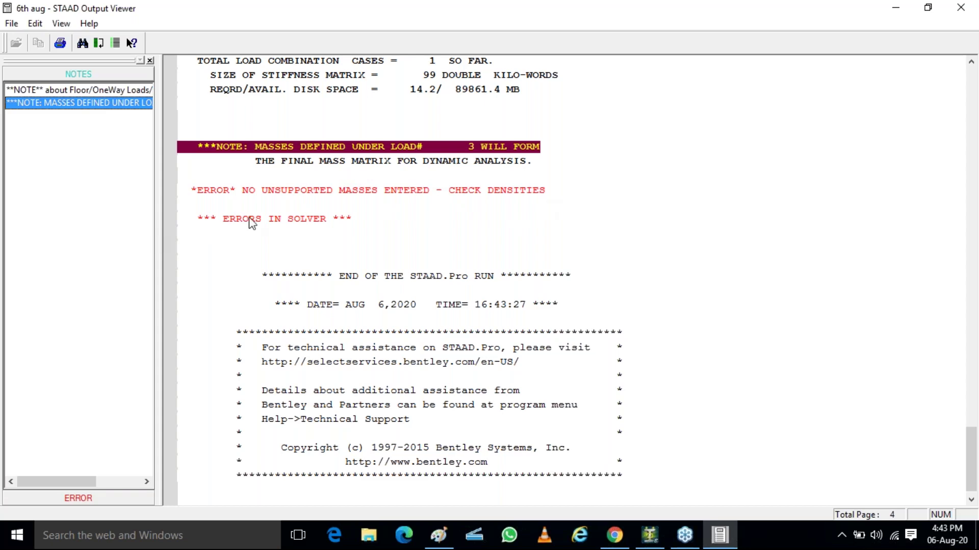
pyautogui.click(959, 9)
# - Check the structure for entities with missing density
pyautogui.click(115, 23)
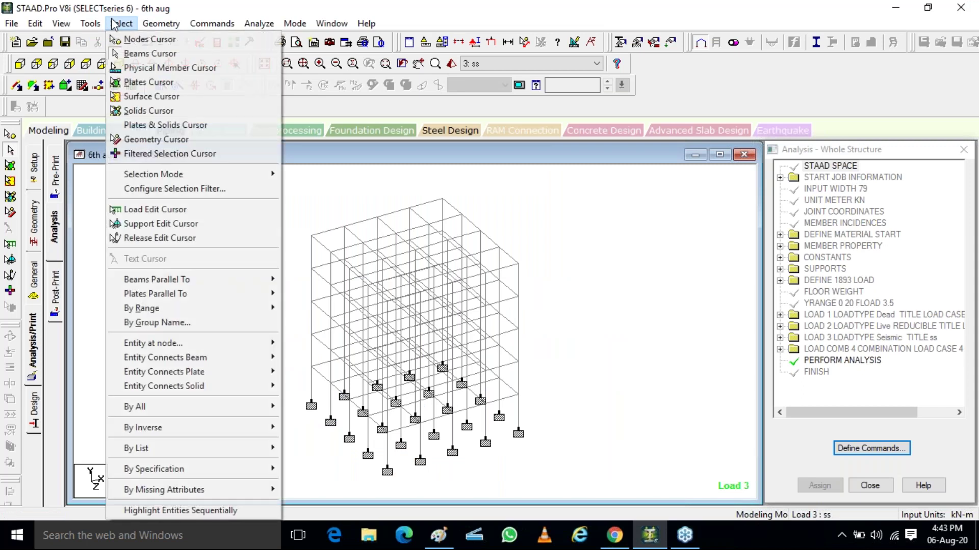
pyautogui.moveTo(164, 490)
pyautogui.click(326, 462)
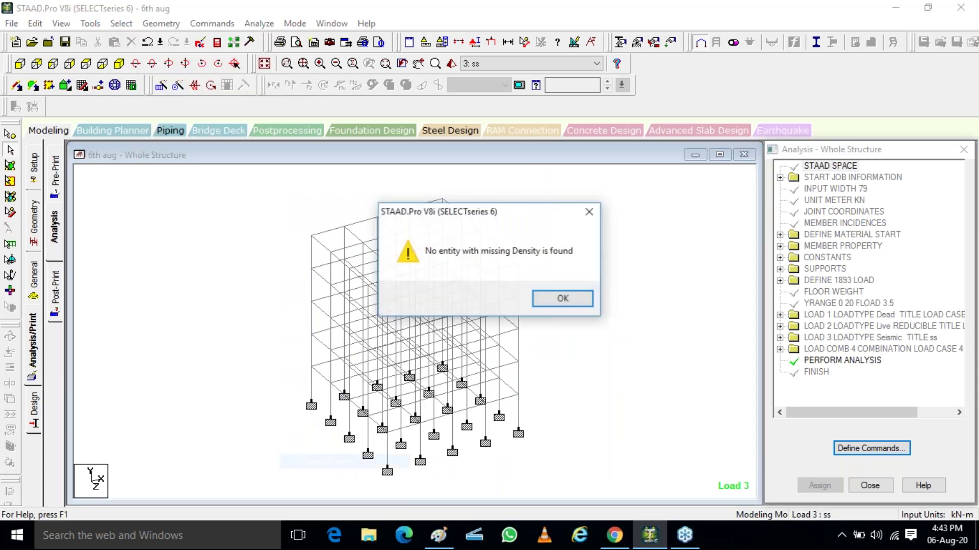
pyautogui.click(562, 300)
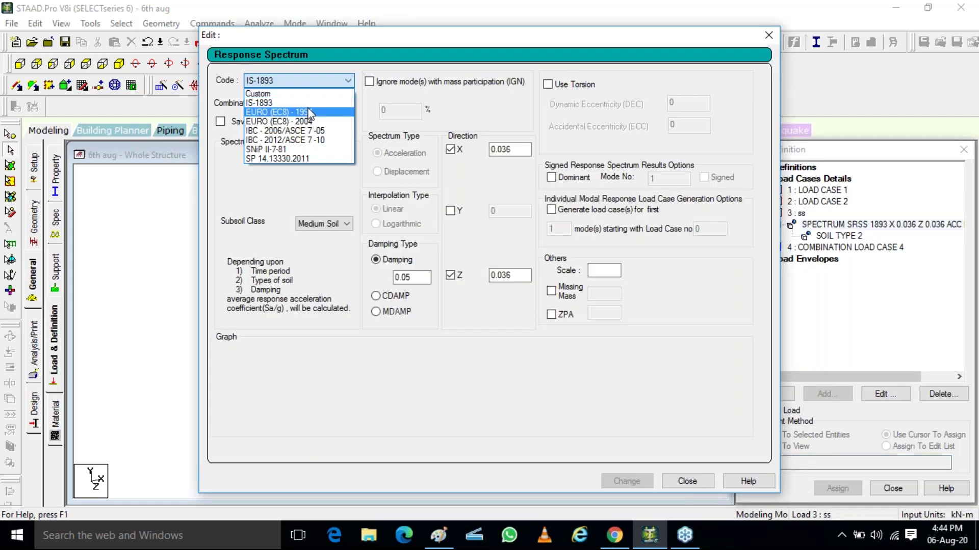
pyautogui.click(311, 114)
pyautogui.click(313, 83)
pyautogui.click(312, 103)
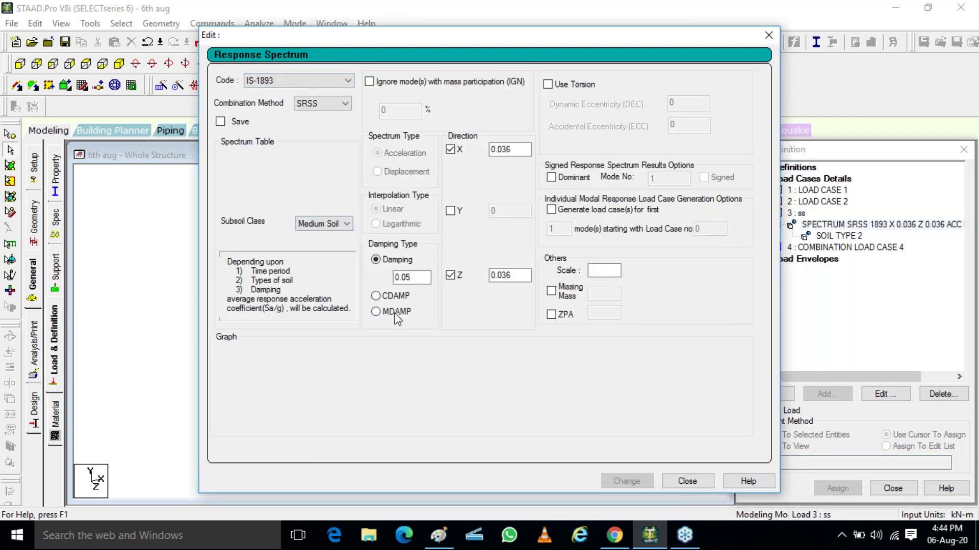
# - Disable the Z direction in load case 3's IS-1893 response spectrum and apply the change
pyautogui.click(450, 275)
pyautogui.click(635, 483)
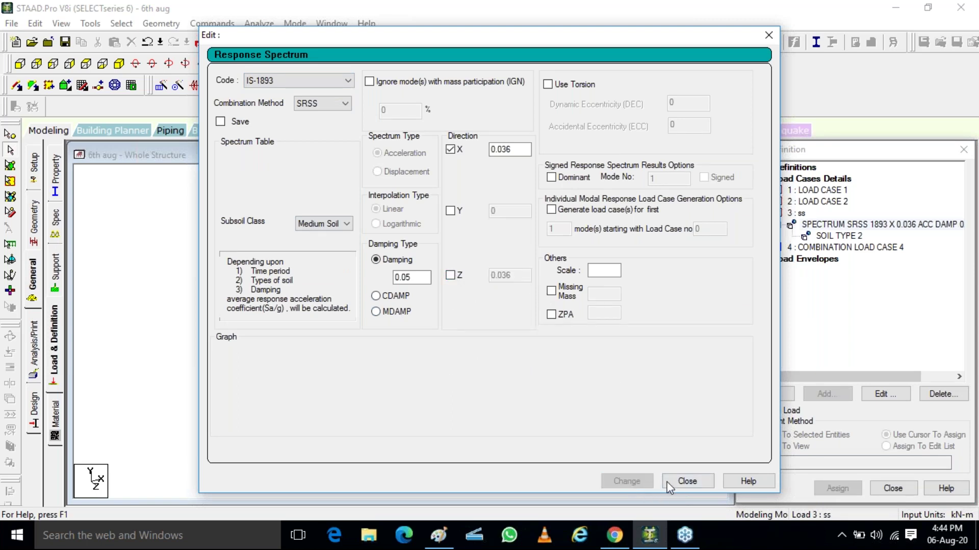
pyautogui.click(684, 485)
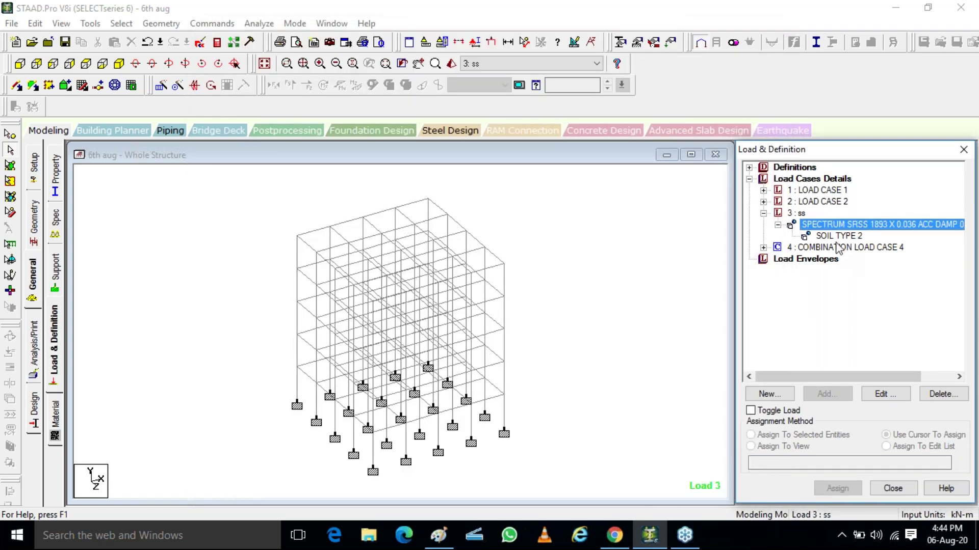
# - Save the modified structure, rerun the analysis and open its output file
pyautogui.click(675, 284)
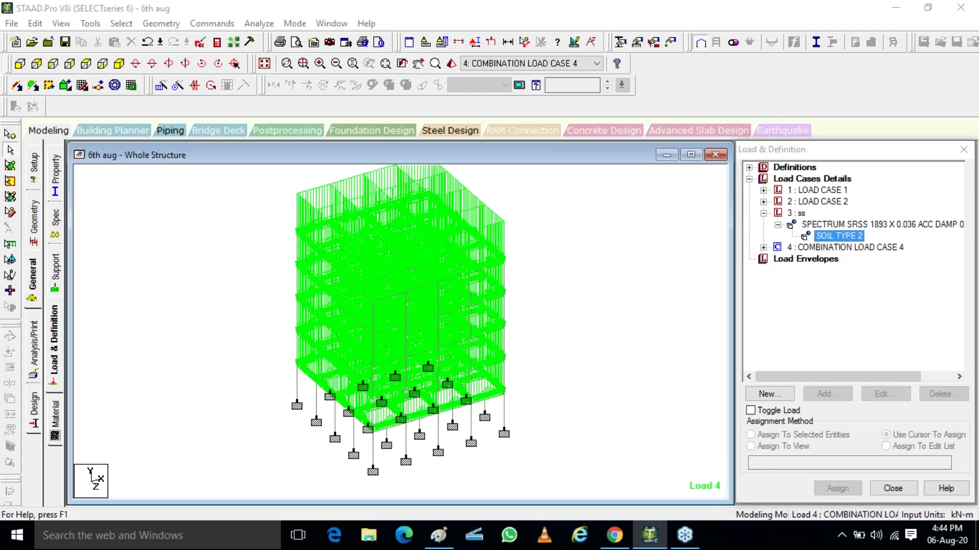
pyautogui.click(259, 24)
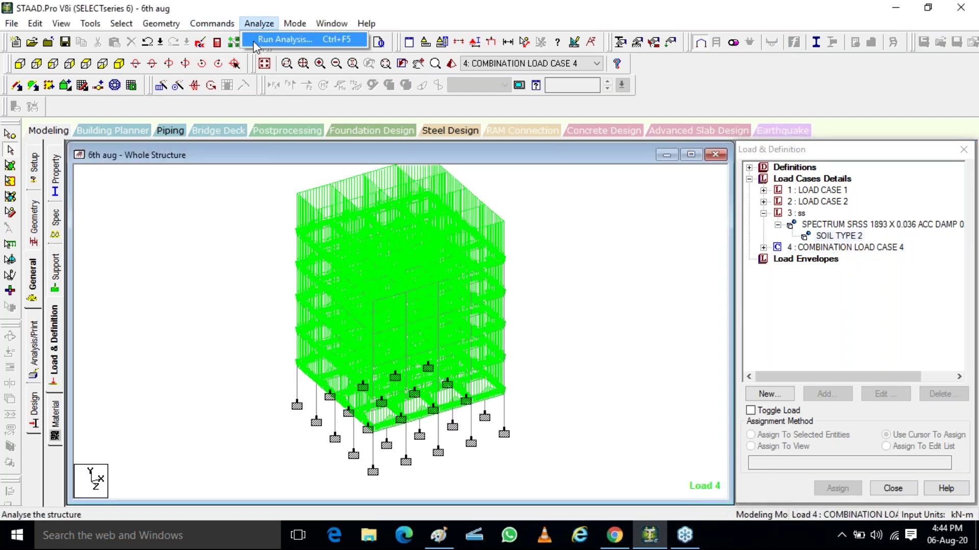
pyautogui.click(253, 41)
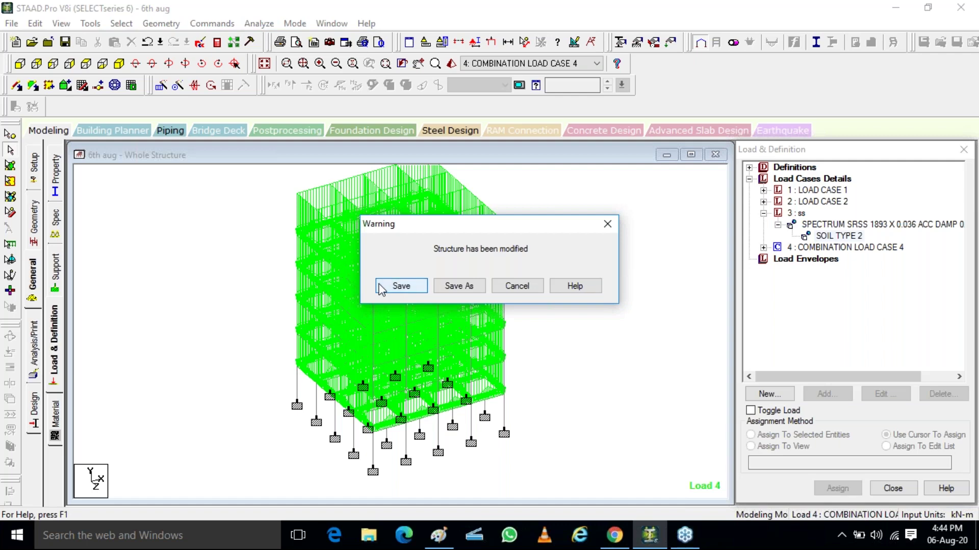
pyautogui.press('Return')
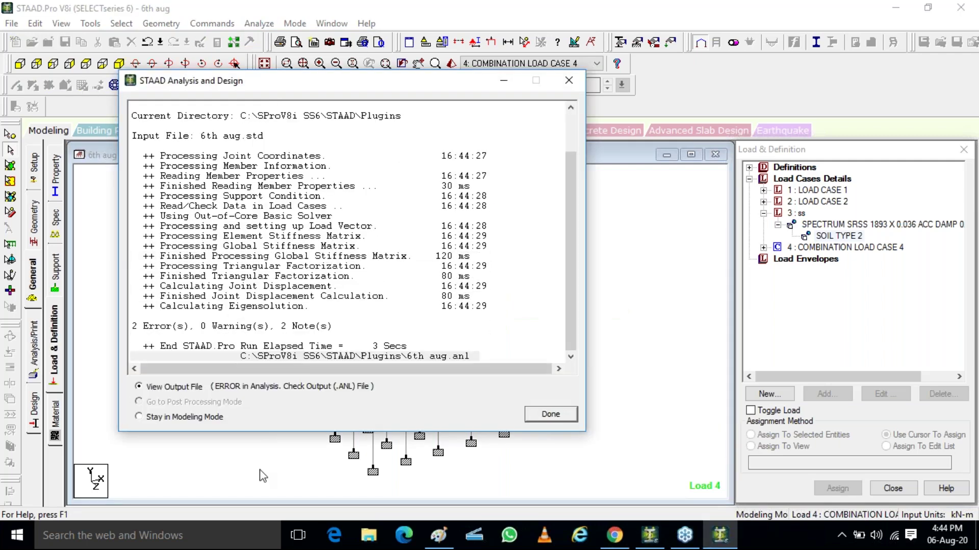
pyautogui.click(546, 415)
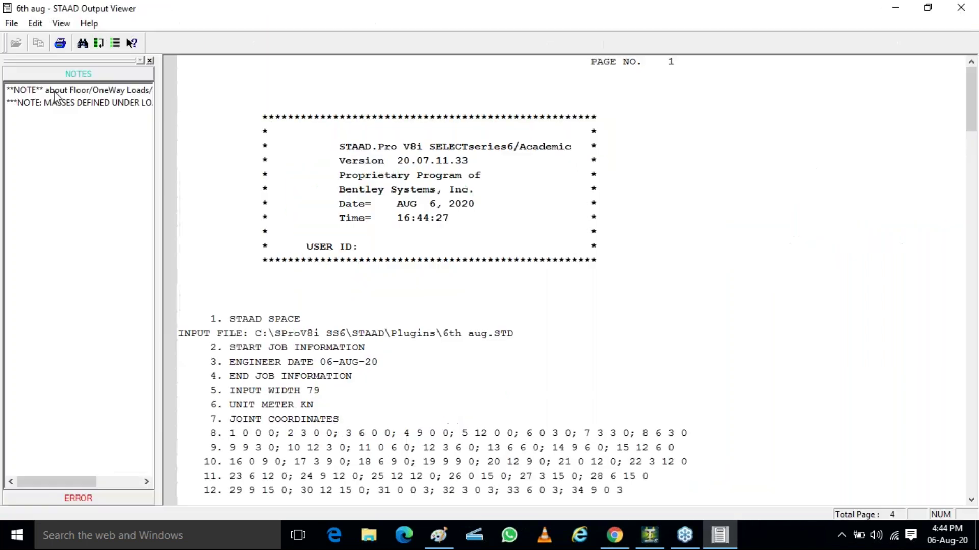
# - Review the output notes on floor/one-way loads and on the masses forming the mass matrix, and close the output
pyautogui.click(55, 92)
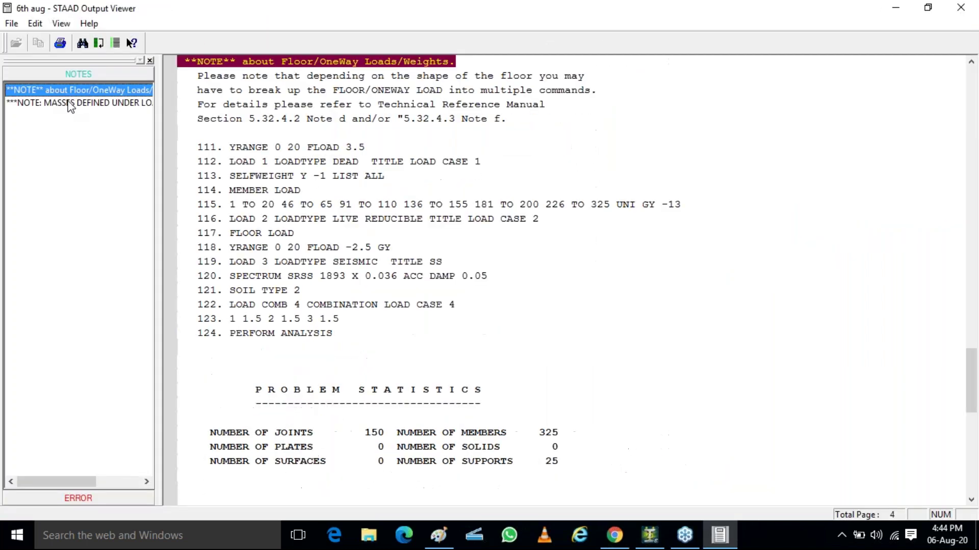
pyautogui.click(76, 104)
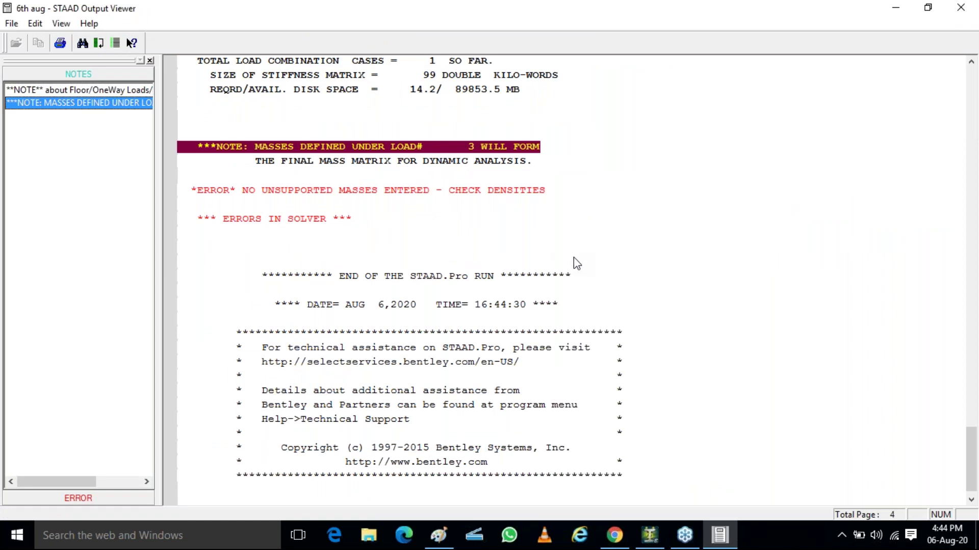
pyautogui.click(974, 6)
# - Examine the self-weight, member weight and floor weight entries in the IS 1893 - 2002 seismic definition
pyautogui.click(749, 167)
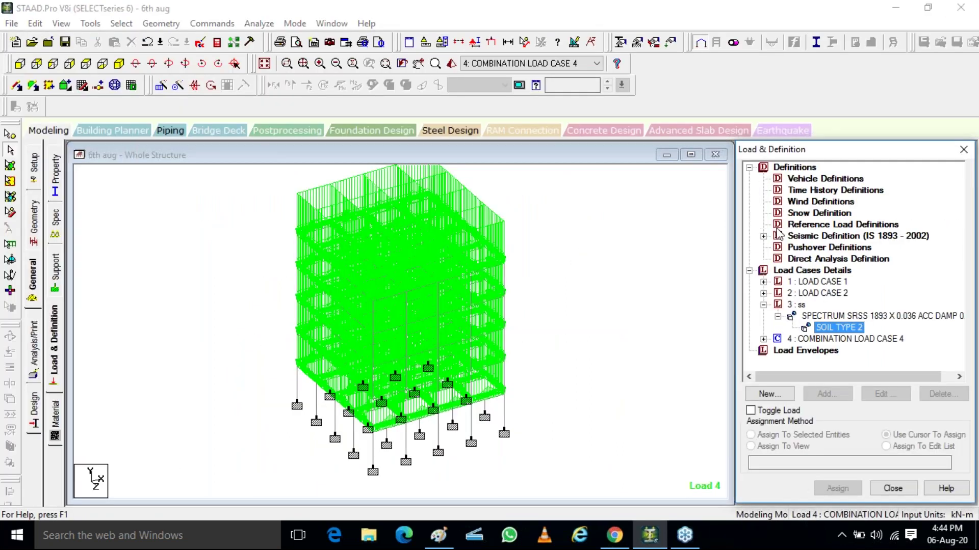
pyautogui.click(763, 237)
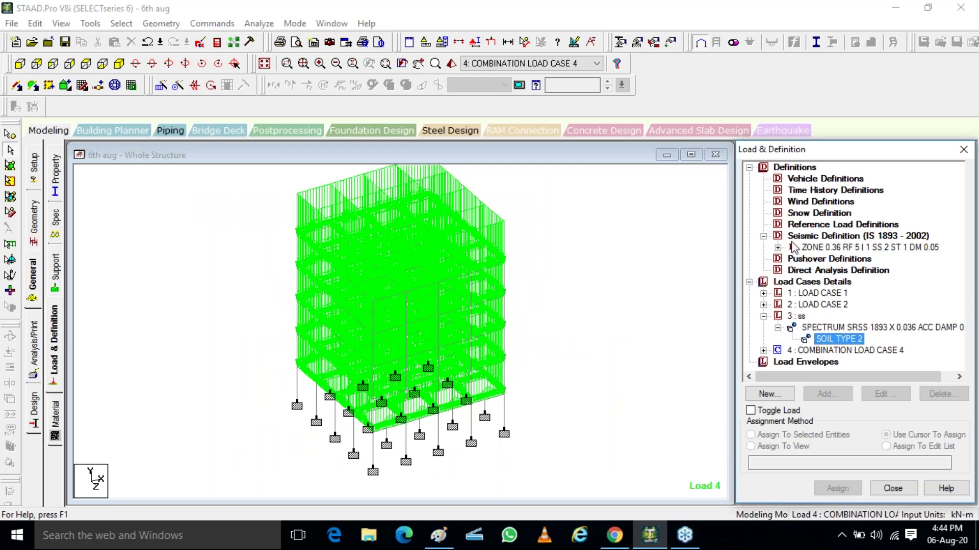
pyautogui.click(777, 247)
pyautogui.click(824, 259)
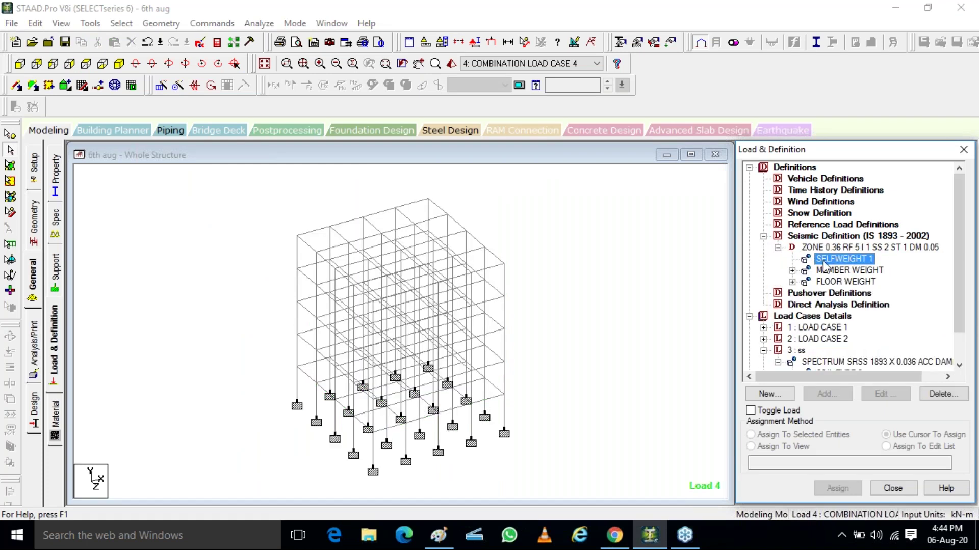
pyautogui.click(792, 270)
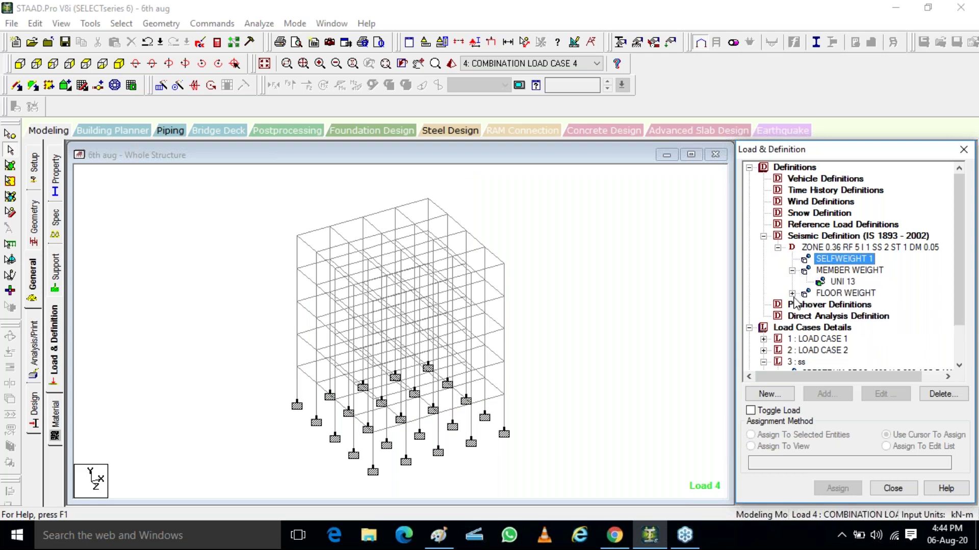
pyautogui.click(792, 294)
pyautogui.click(847, 305)
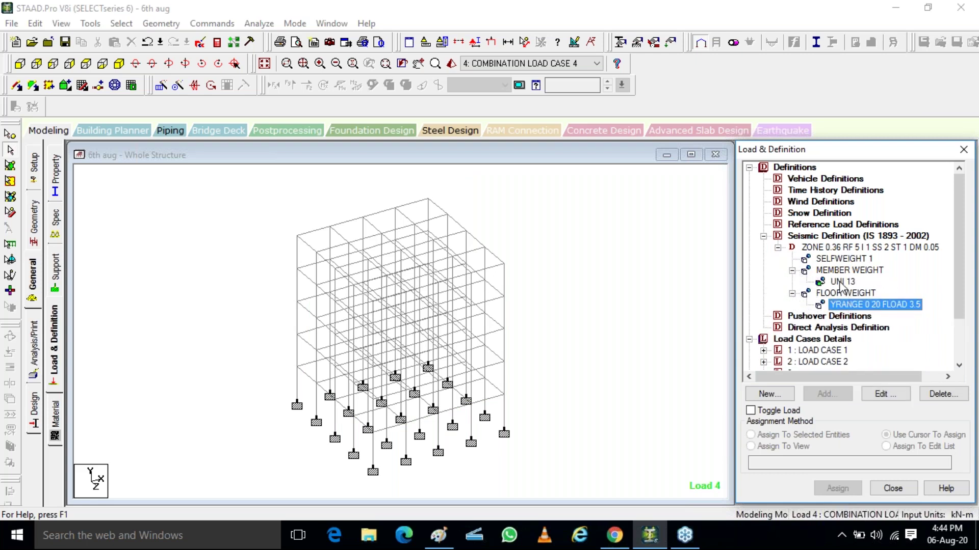
# - Delete the self-weight entry from the IS 1893 - 2002 seismic definition and add it again with factor 1
pyautogui.click(841, 282)
pyautogui.click(839, 260)
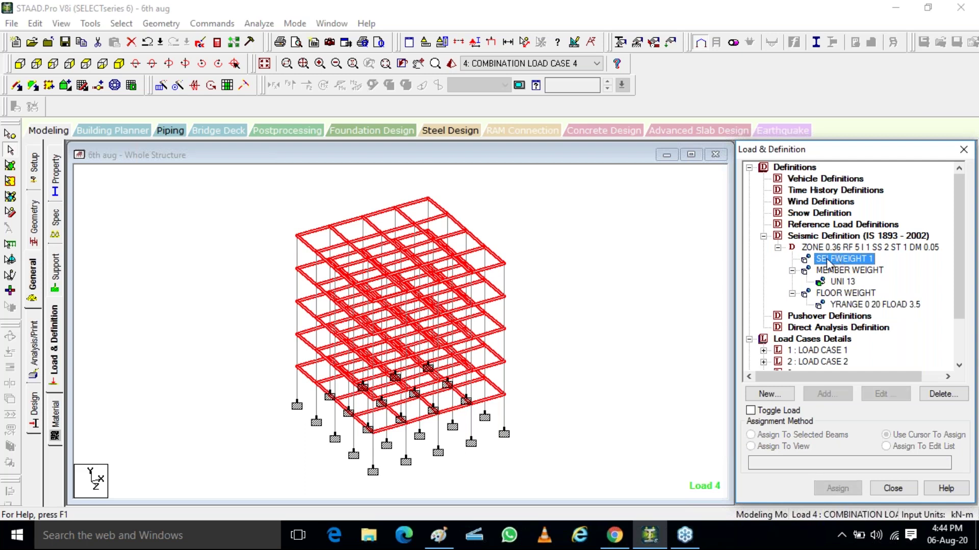
pyautogui.press('Delete')
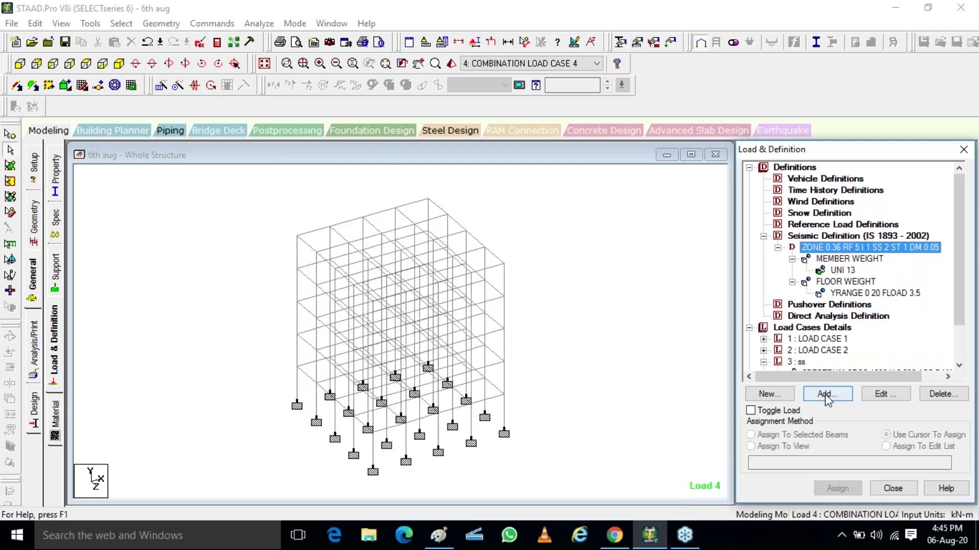
pyautogui.click(826, 394)
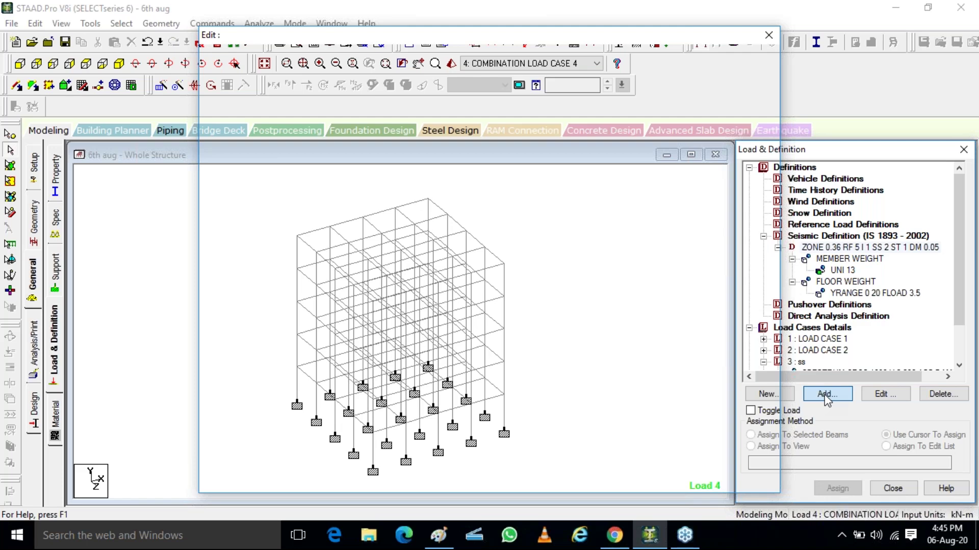
# - Edit load case 3's IS-1893 response spectrum and set its combination method to ABS
pyautogui.doubleClick(823, 328)
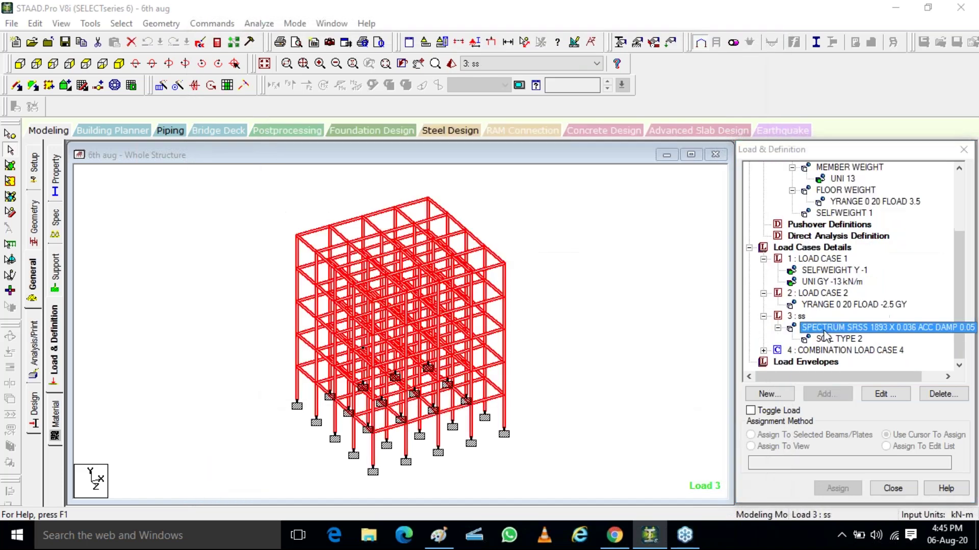
pyautogui.click(314, 100)
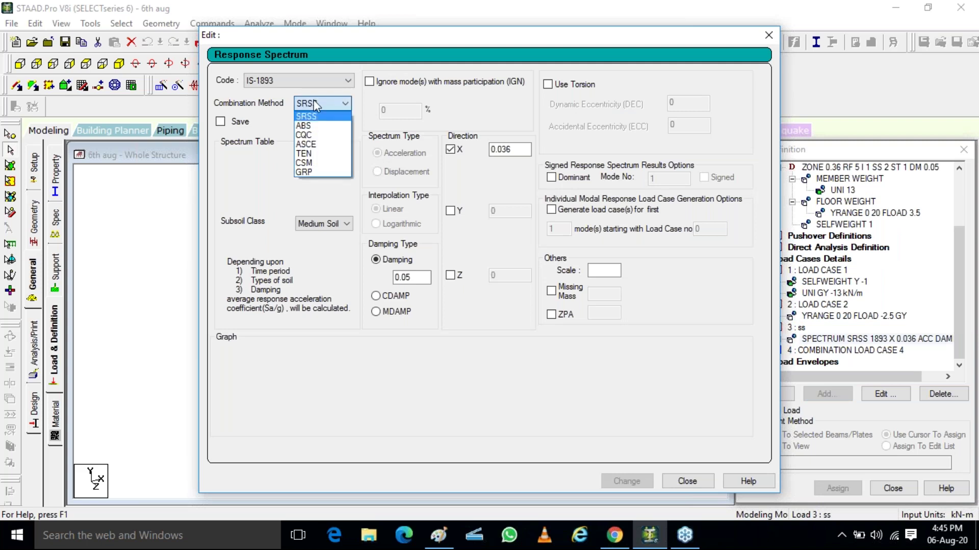
pyautogui.click(304, 125)
# - Try to ignore modes with 80% mass participation in the response spectrum, and switch the option back off
pyautogui.click(369, 81)
pyautogui.doubleClick(400, 111)
pyautogui.write('8')
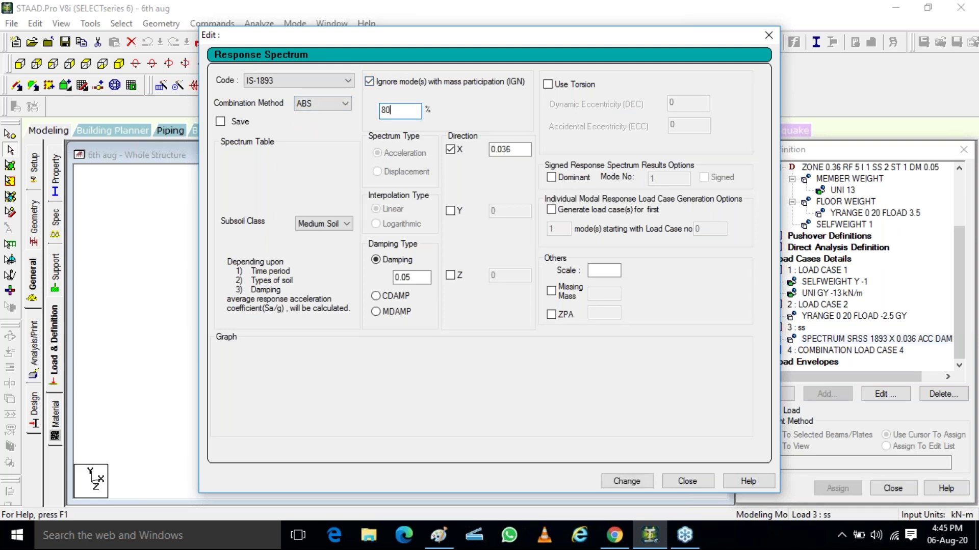
pyautogui.write('0')
pyautogui.click(647, 481)
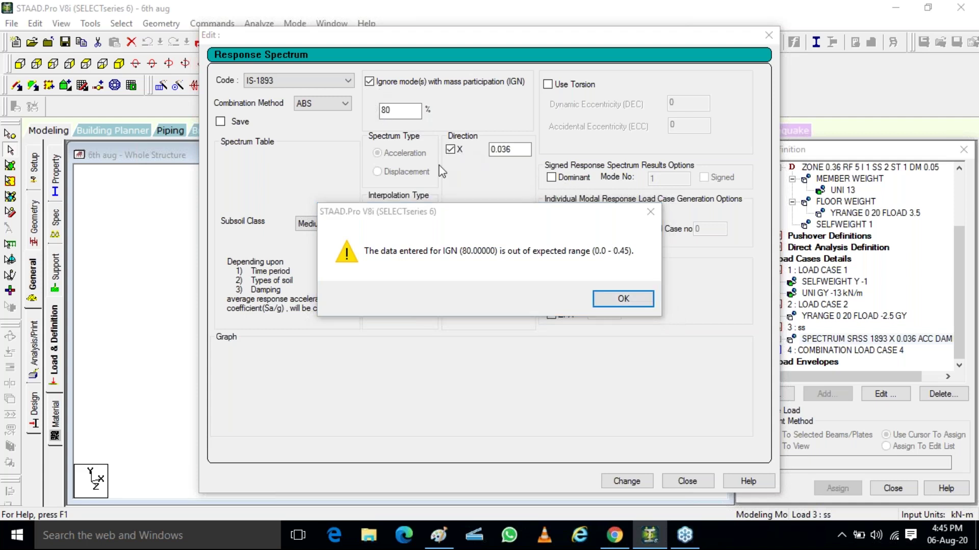
pyautogui.click(633, 305)
pyautogui.click(369, 81)
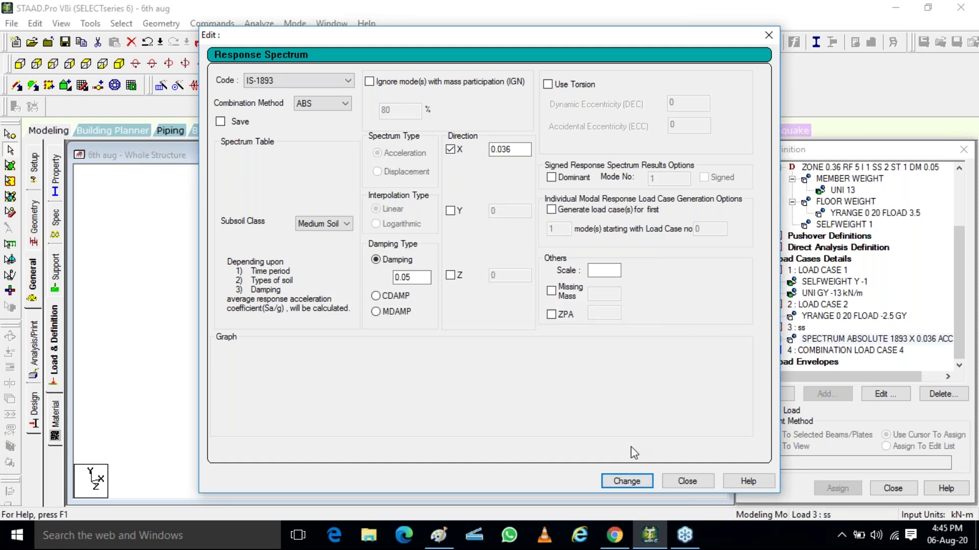
# - Apply the changes to load case 3's response spectrum and close its editor
pyautogui.click(637, 483)
pyautogui.click(681, 483)
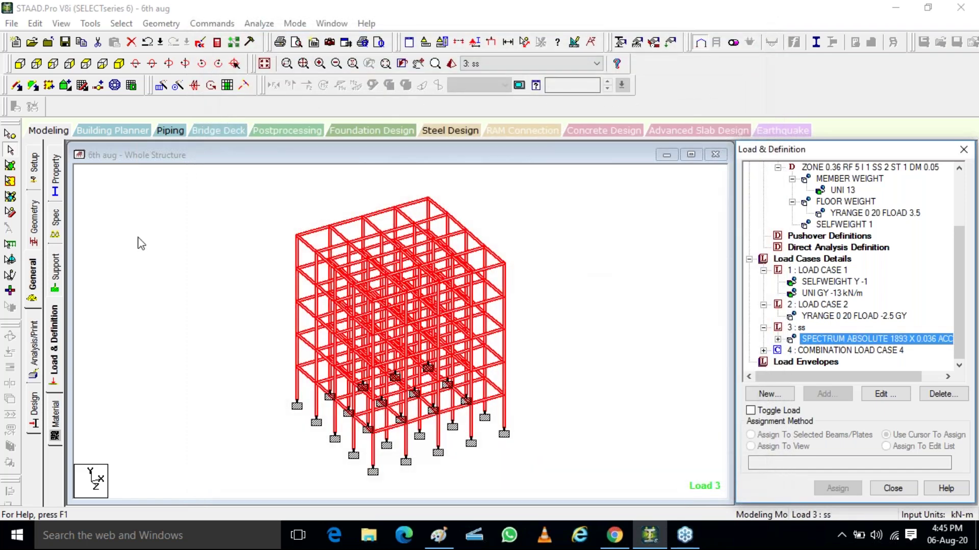
# - Save the modified structure, rerun the analysis and close the analysis report and its output file
pyautogui.click(259, 24)
pyautogui.click(267, 39)
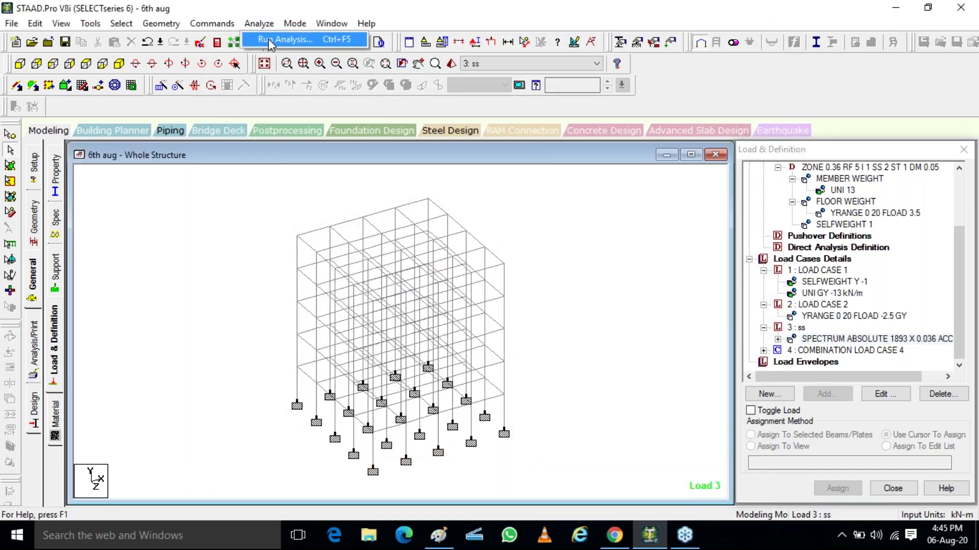
pyautogui.click(402, 284)
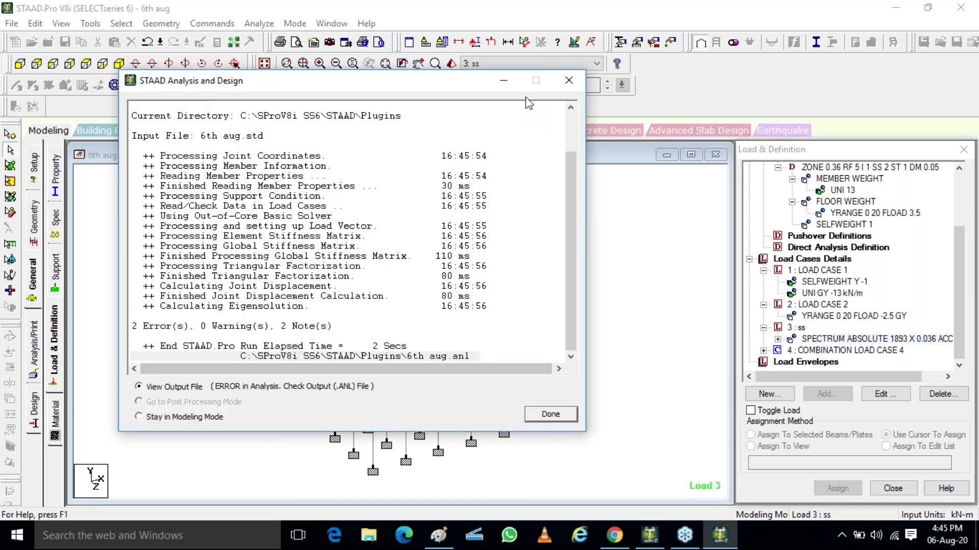
pyautogui.click(569, 82)
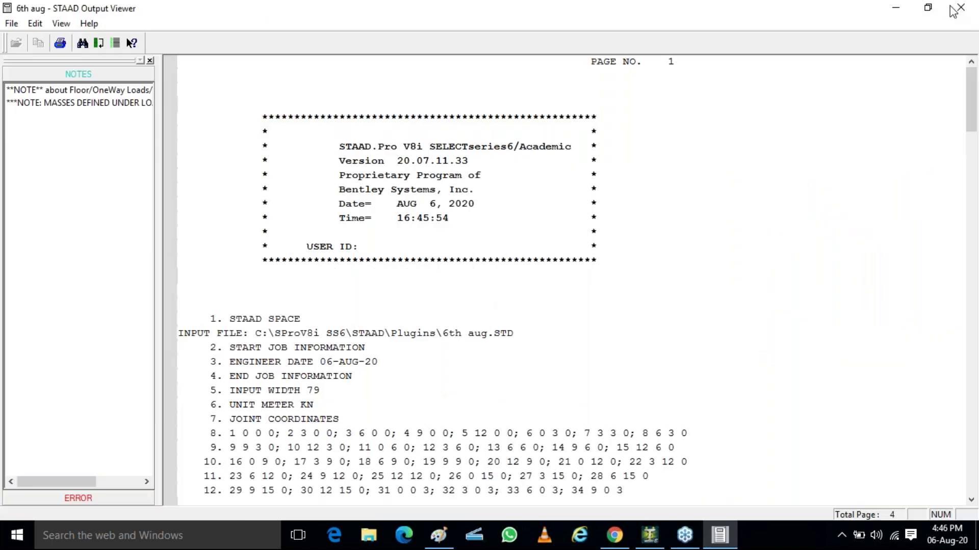
pyautogui.click(953, 10)
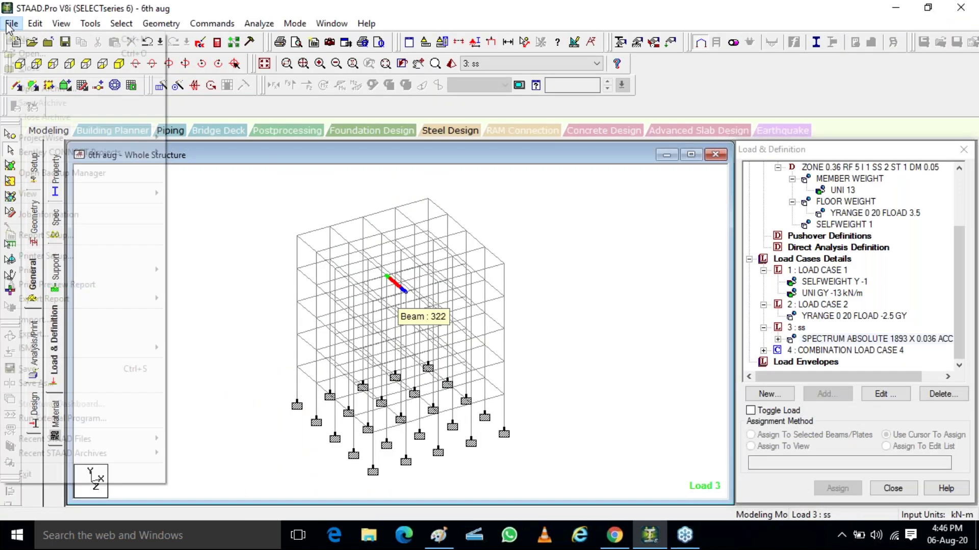
# - Close the 6th aug structure and open the recent file 5aug
pyautogui.click(11, 23)
pyautogui.click(45, 69)
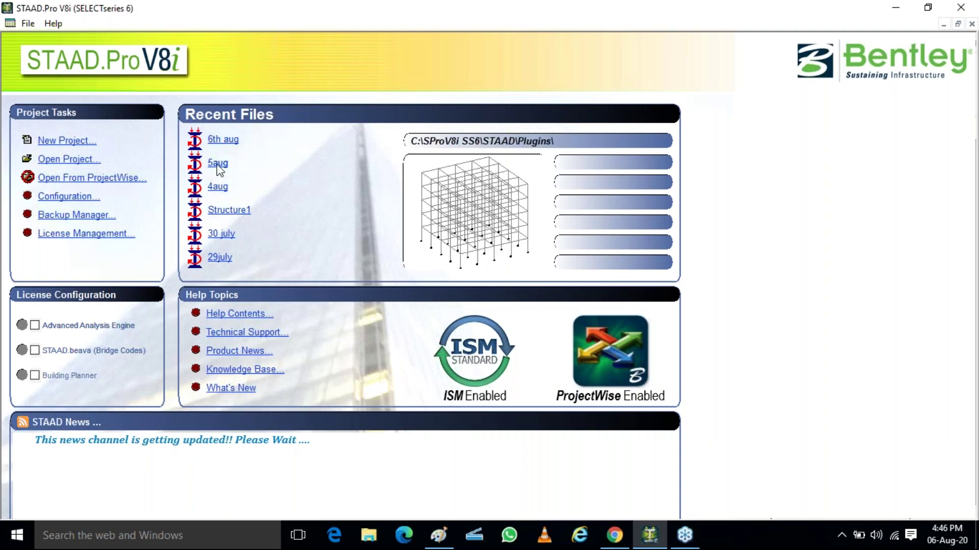
pyautogui.click(225, 210)
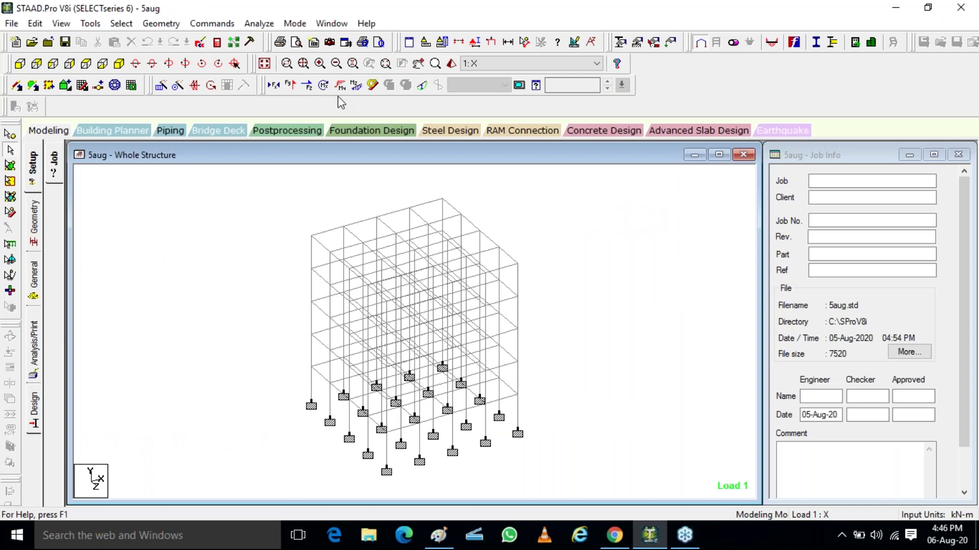
# - Display the 5aug model's load cases and examine the primary load settings of load case 1 (X)
pyautogui.click(41, 326)
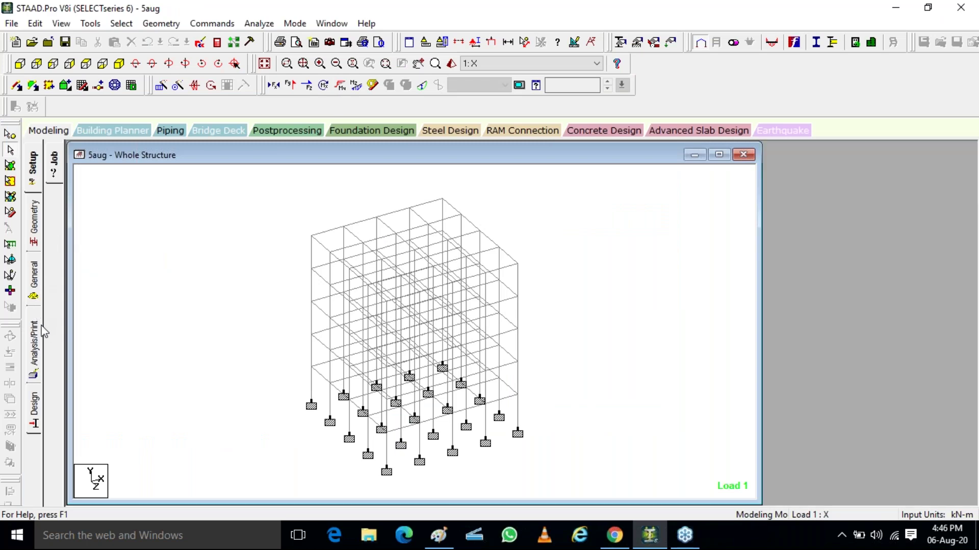
pyautogui.click(640, 96)
pyautogui.click(41, 288)
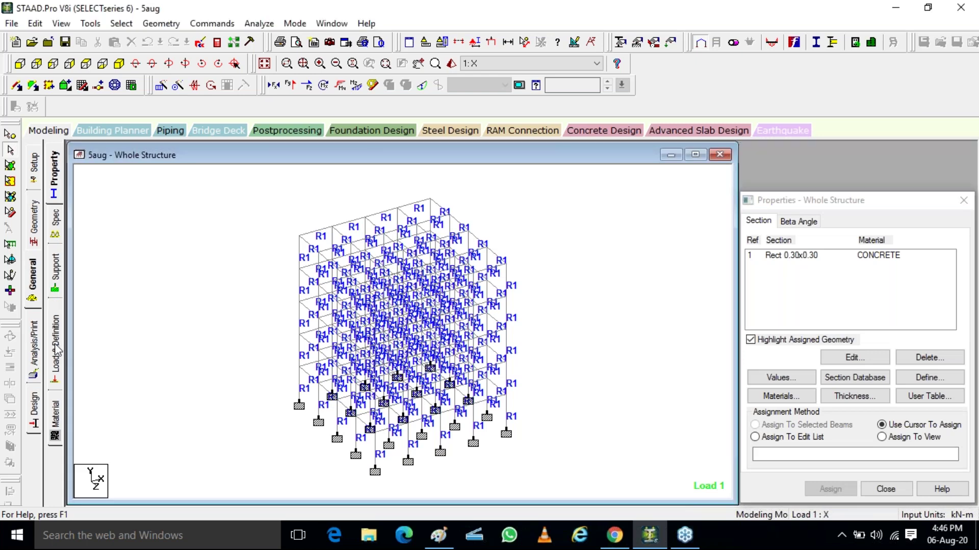
pyautogui.click(57, 350)
pyautogui.click(749, 184)
pyautogui.click(794, 180)
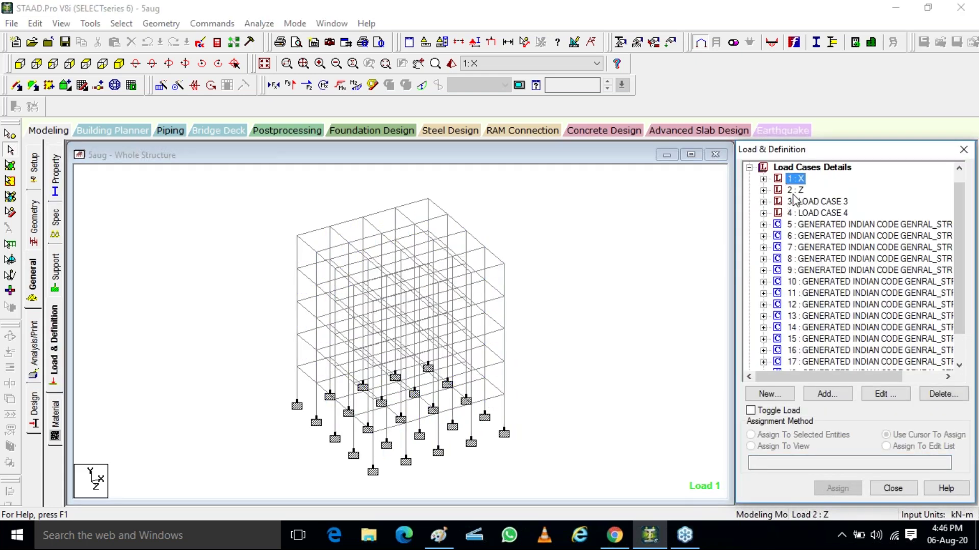
pyautogui.click(794, 191)
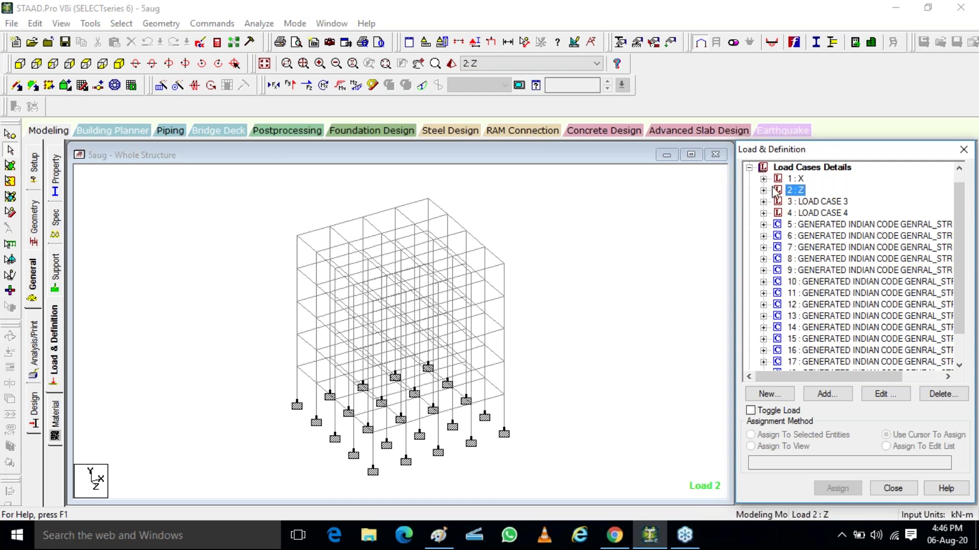
pyautogui.doubleClick(798, 179)
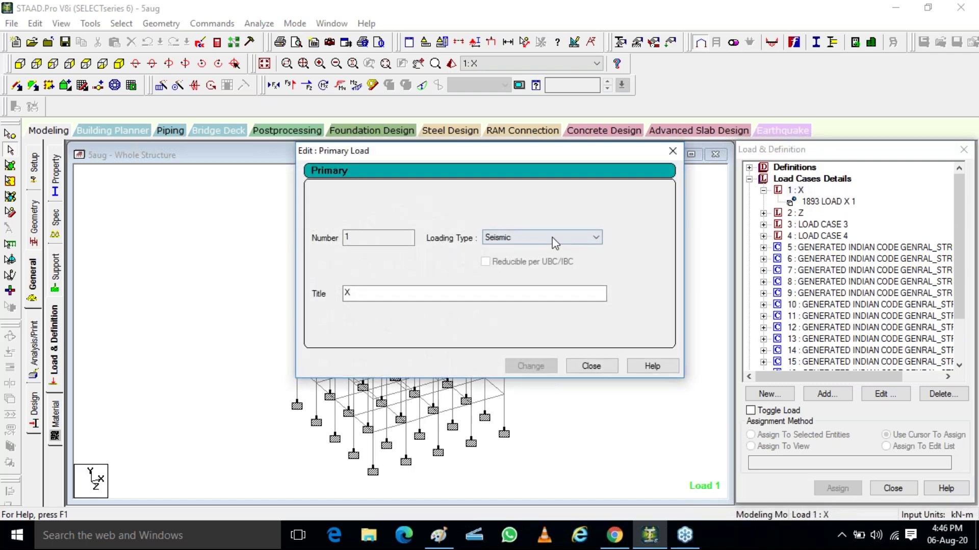
pyautogui.click(591, 366)
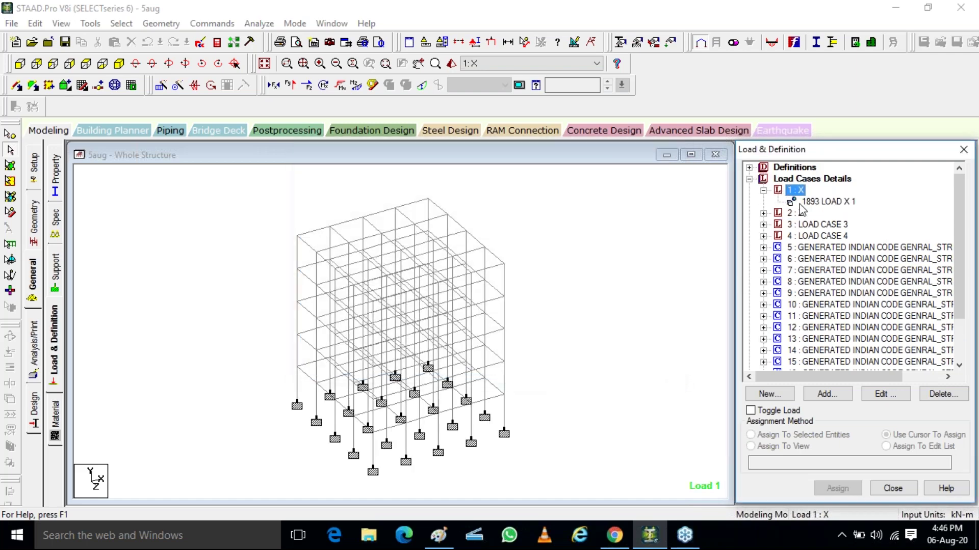
# - Delete the 1893 seismic load item from load case 1 (X), discarding the result files, and delete load case 2 (Z)
pyautogui.click(811, 203)
pyautogui.press('Delete')
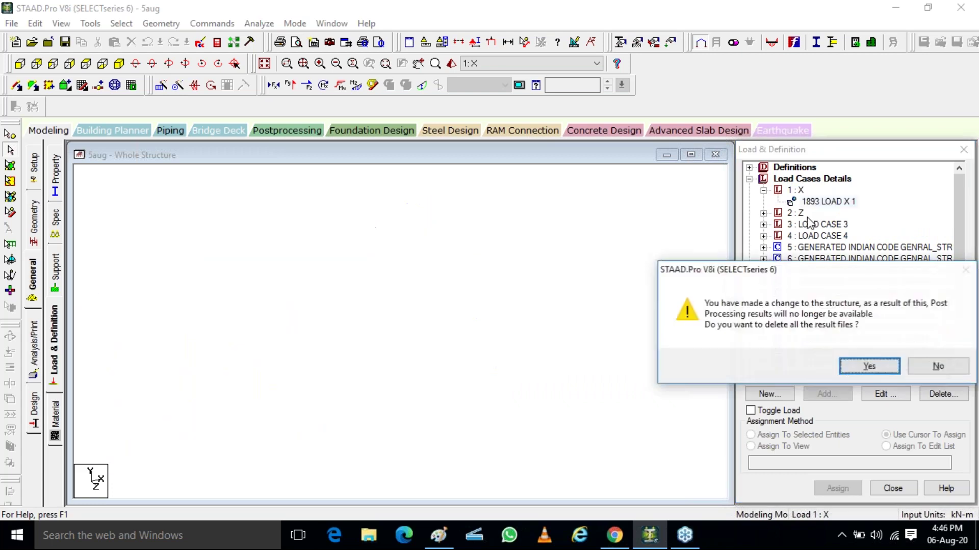
pyautogui.click(810, 368)
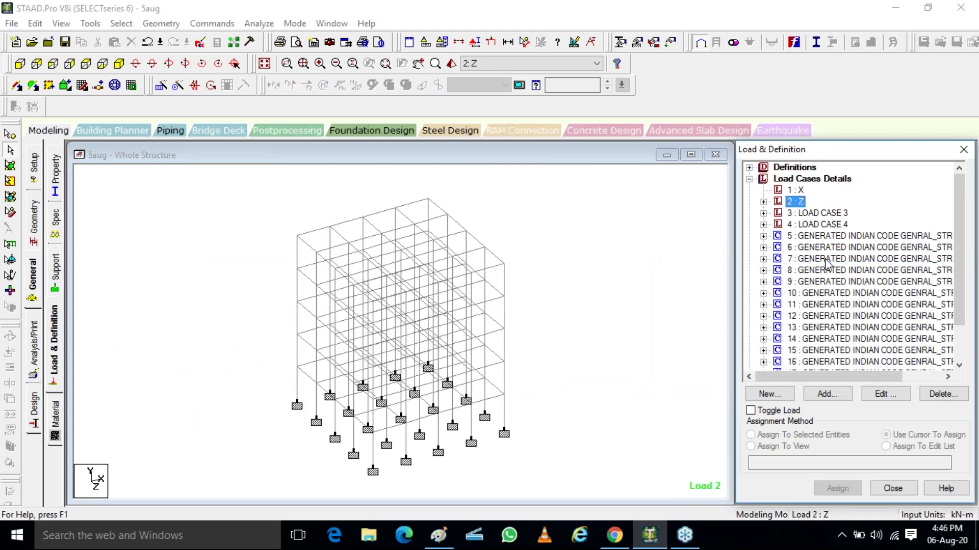
pyautogui.click(943, 394)
pyautogui.click(866, 371)
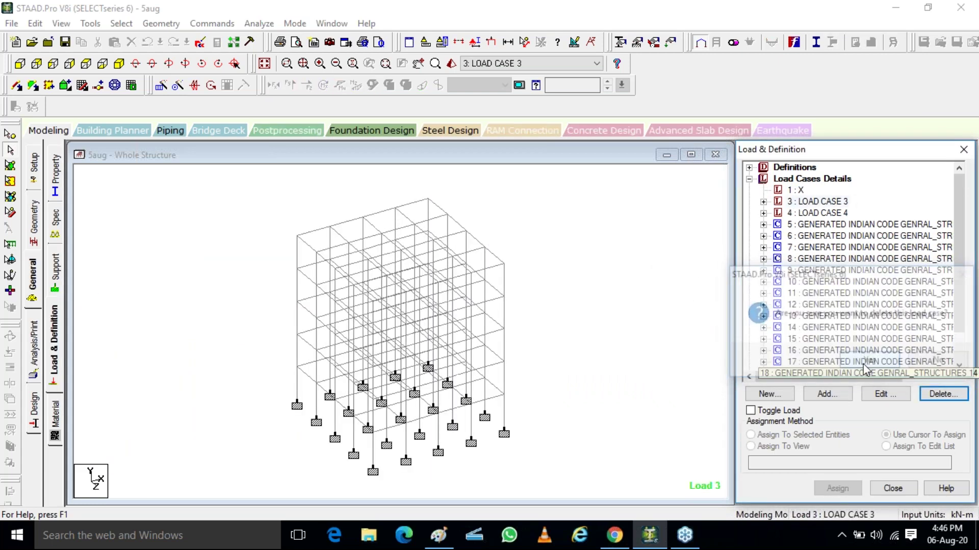
# - Start a response spectrum load item for load case 1 (X), viewing the IBC 2000 spectrum parameters and cancelling them
pyautogui.click(826, 394)
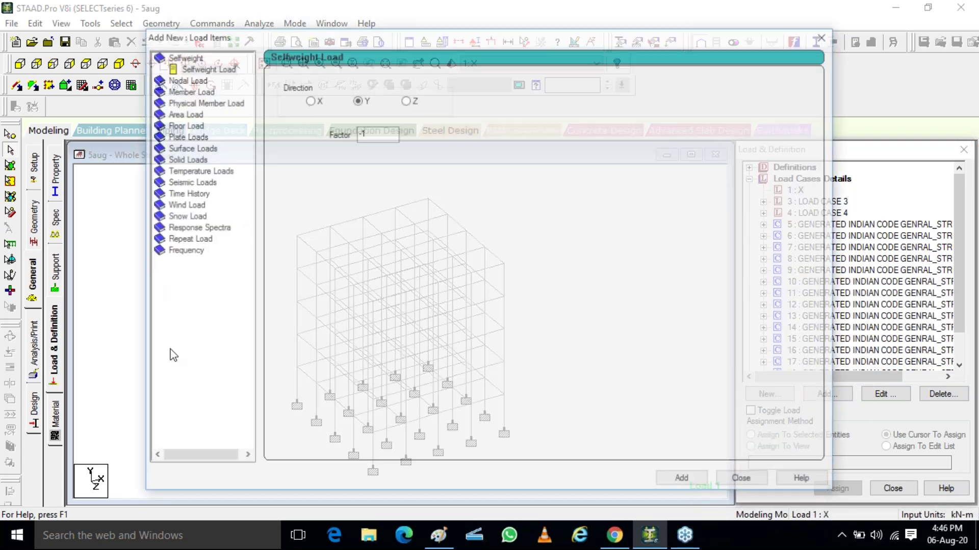
pyautogui.click(208, 227)
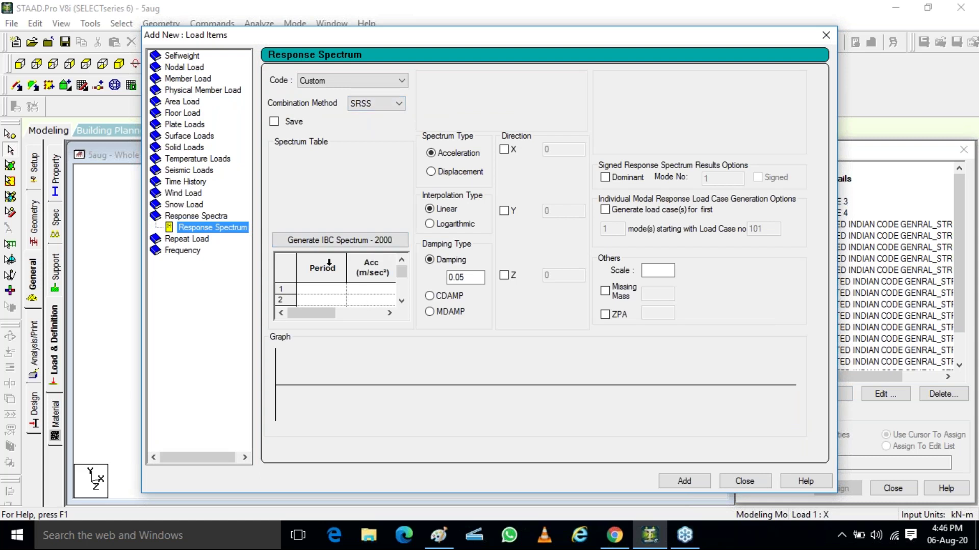
pyautogui.click(350, 246)
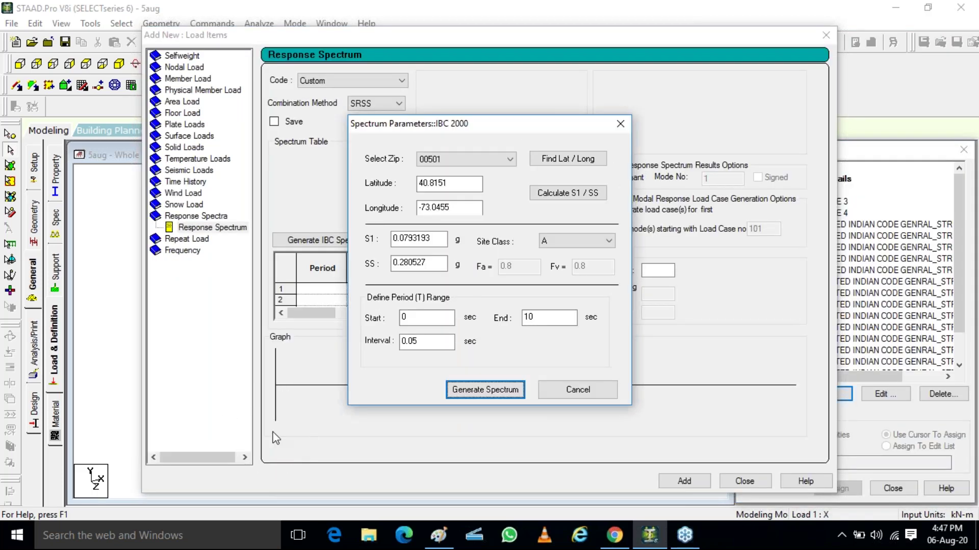
pyautogui.click(566, 393)
# - Set the response spectrum's code to IS-1893, combination method to ABS and subsoil class to Medium Soil
pyautogui.click(377, 81)
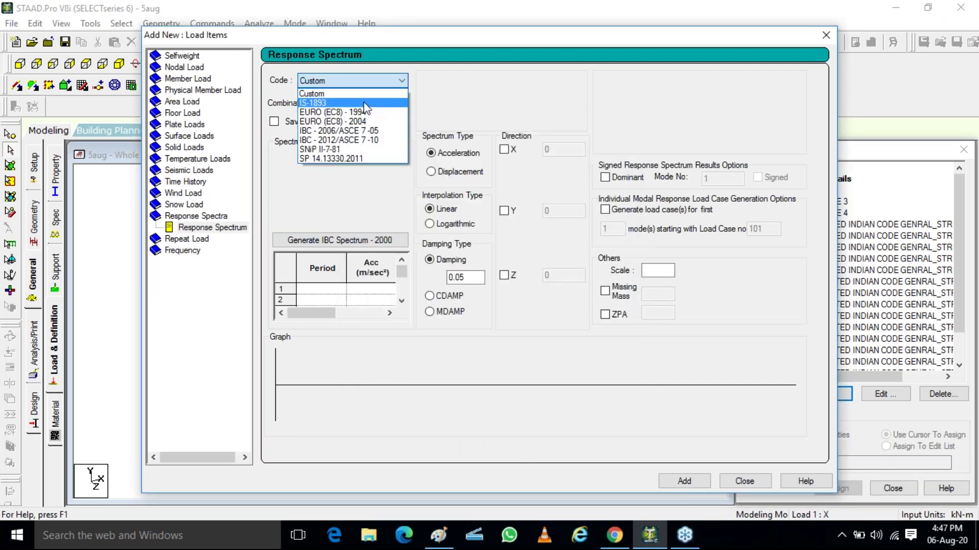
pyautogui.click(367, 101)
pyautogui.click(376, 105)
pyautogui.click(368, 128)
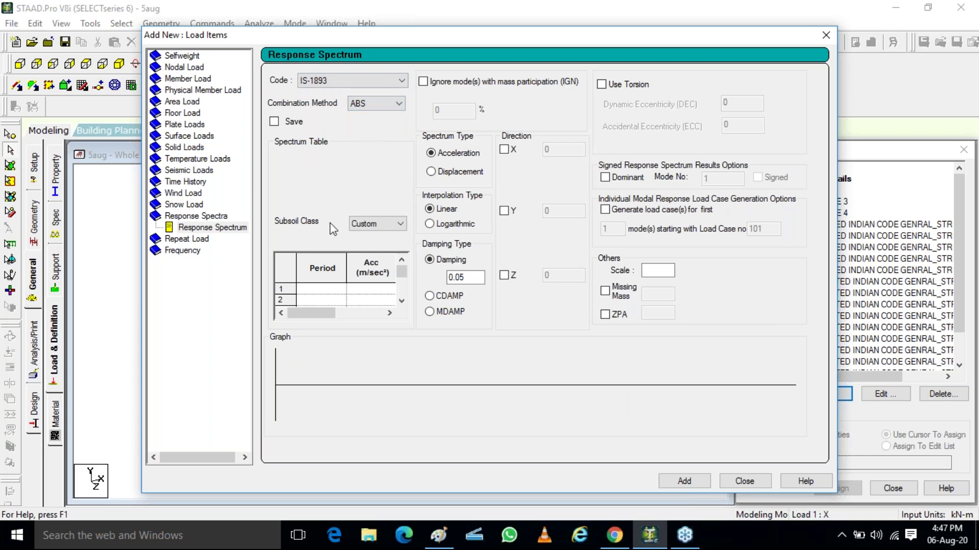
pyautogui.click(377, 224)
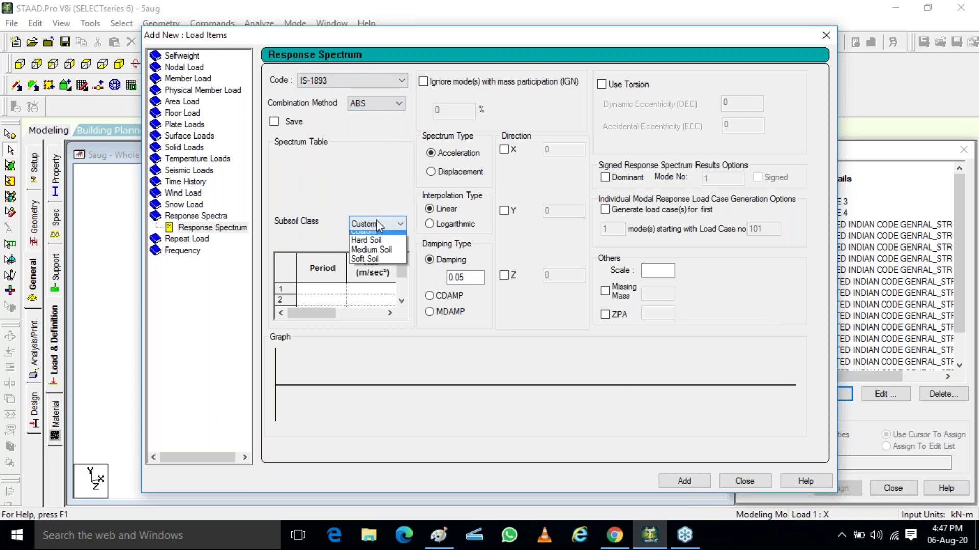
pyautogui.click(371, 256)
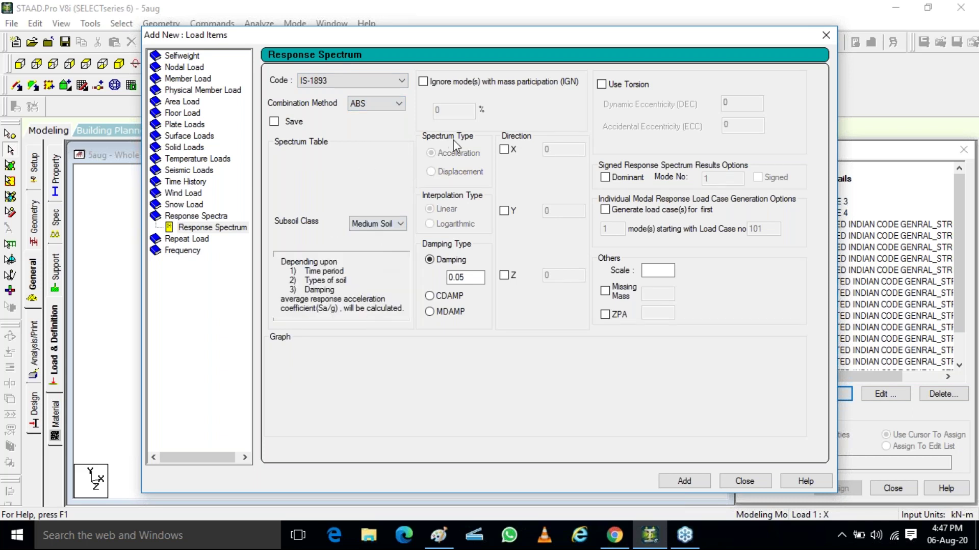
# - Enable the spectrum's X direction with a factor of 0.36 and add the load to load case 1
pyautogui.click(507, 152)
pyautogui.click(570, 148)
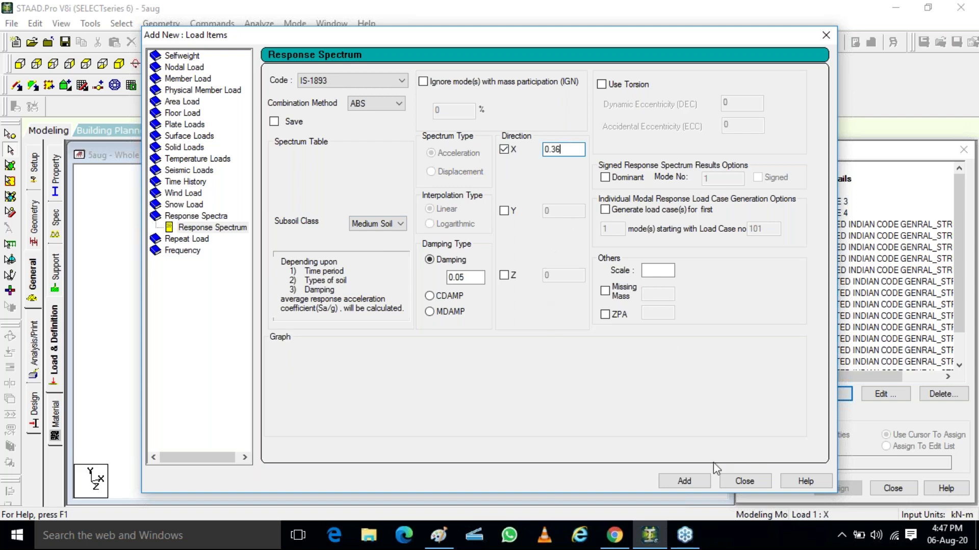
pyautogui.click(685, 481)
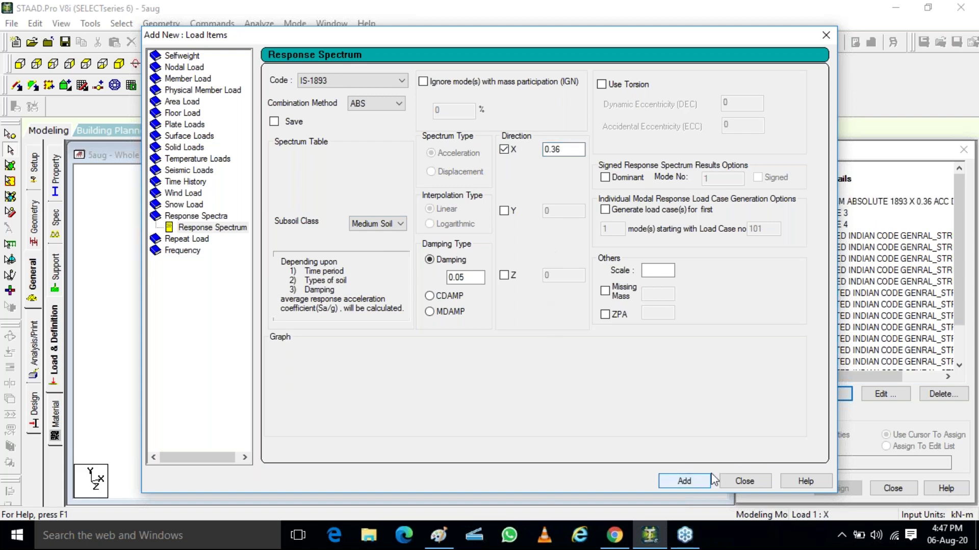
pyautogui.click(742, 481)
# - Delete the generated Indian code load combinations 5, 11 and 13 to 16 from the load cases
pyautogui.click(841, 235)
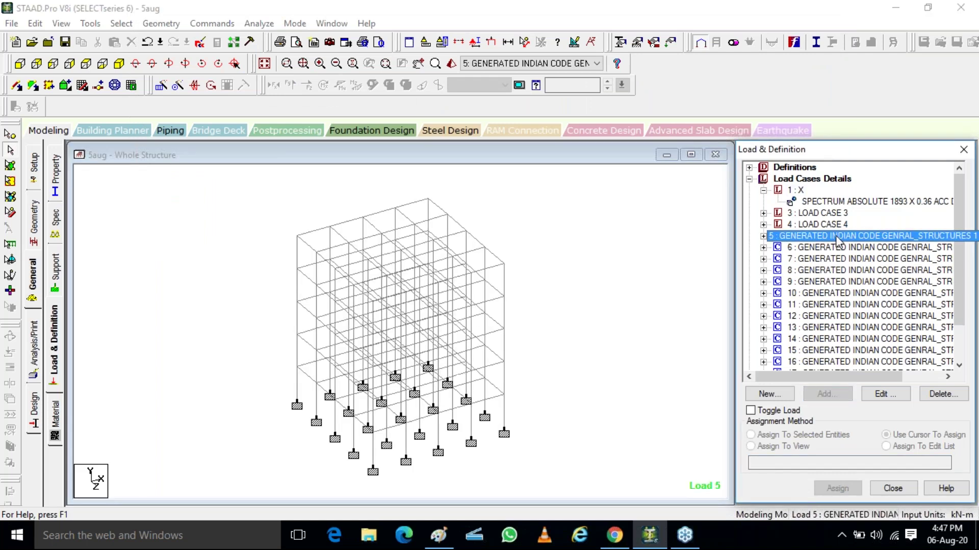
pyautogui.click(954, 396)
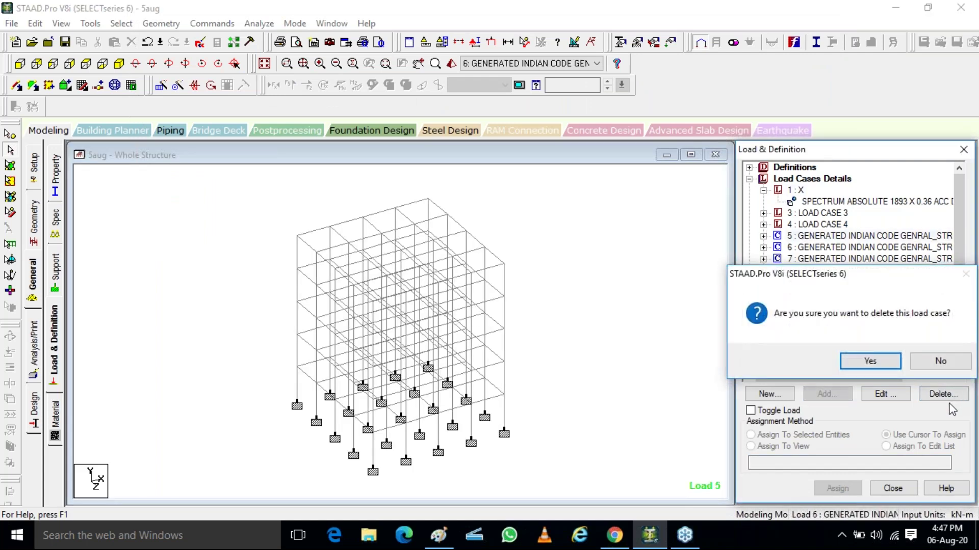
pyautogui.click(870, 361)
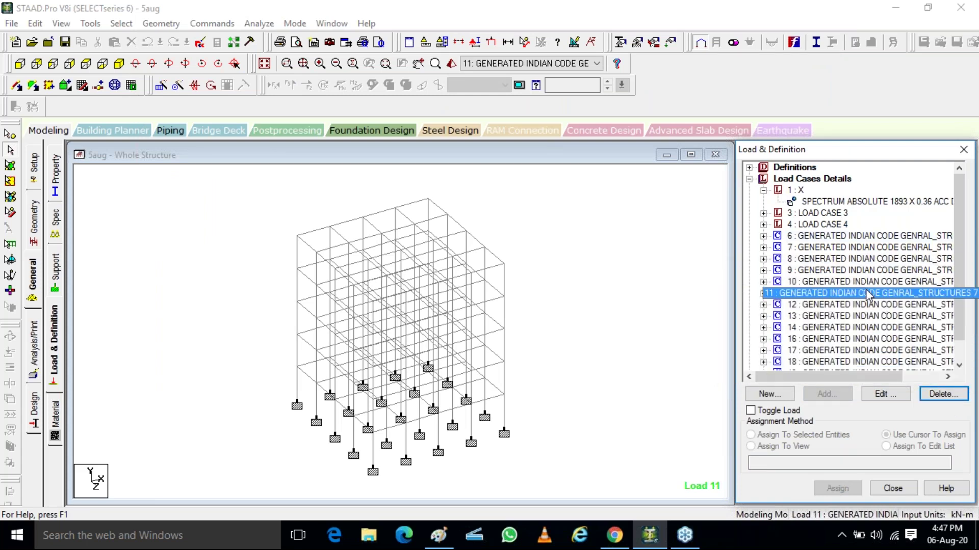
pyautogui.click(868, 306)
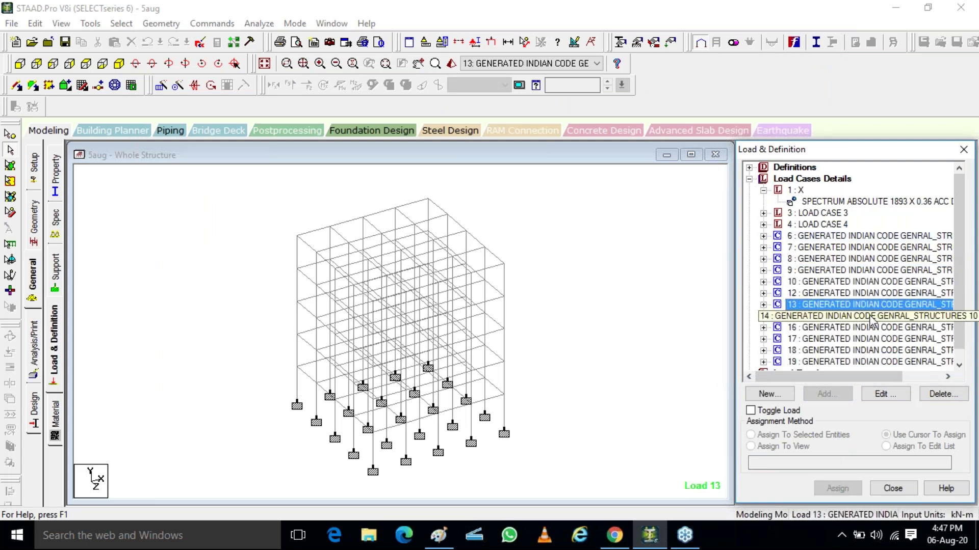
pyautogui.press('Delete')
pyautogui.press('Return')
pyautogui.click(871, 319)
pyautogui.press('Delete')
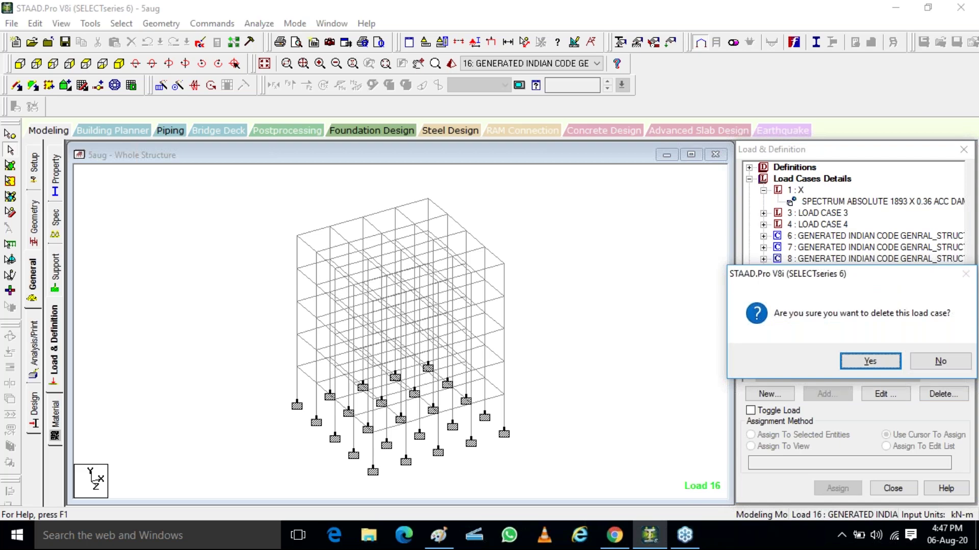
pyautogui.press('Return')
pyautogui.click(886, 319)
pyautogui.press('Delete')
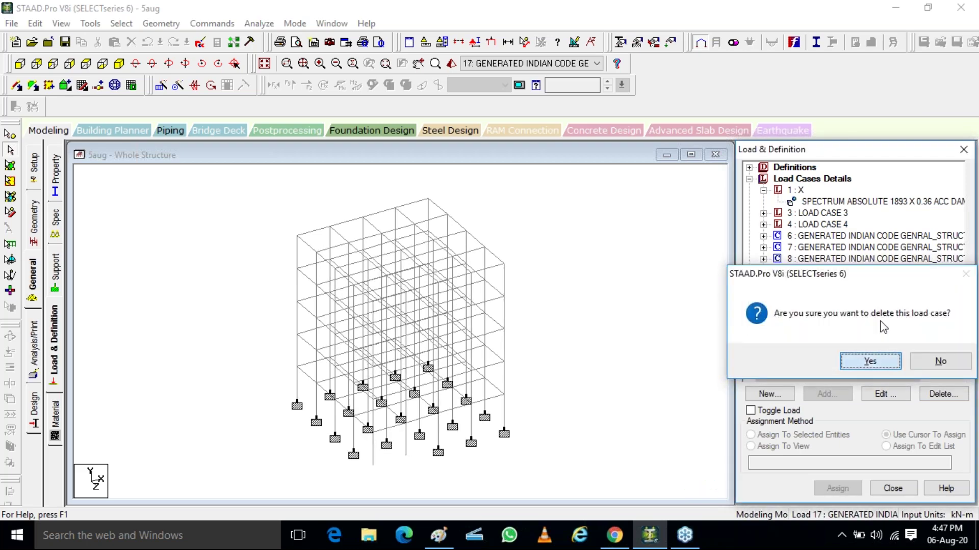
pyautogui.press('n')
# - Delete the remaining generated load combinations 6 to 10, 12 and 17 to 19, keeping the primary load cases
pyautogui.click(842, 227)
pyautogui.click(848, 239)
pyautogui.press('Delete')
pyautogui.press('Return')
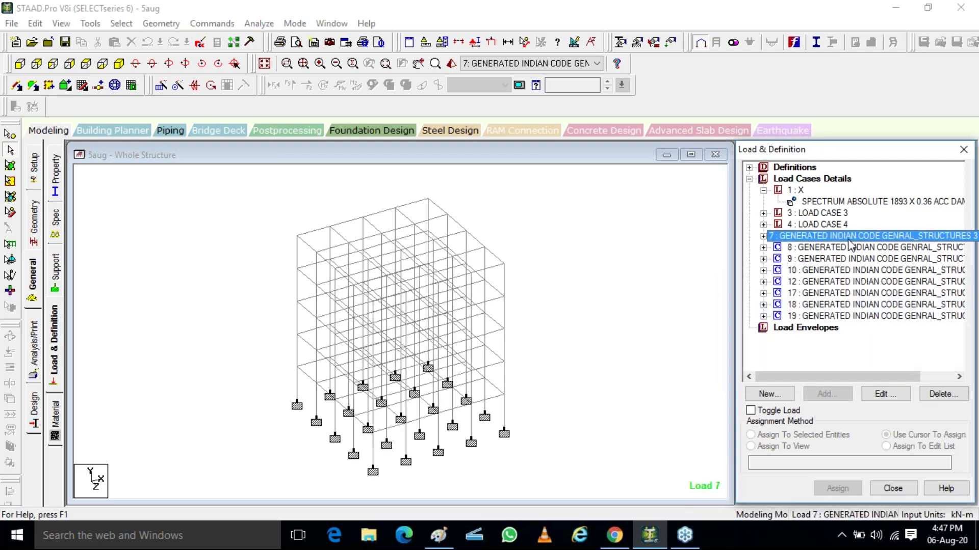
pyautogui.press('Delete')
pyautogui.press('Return')
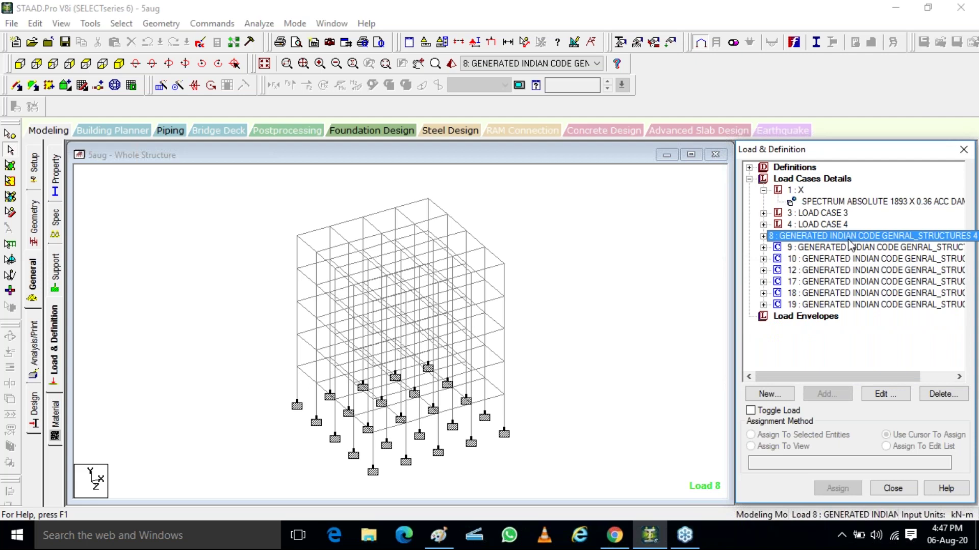
pyautogui.press('Delete')
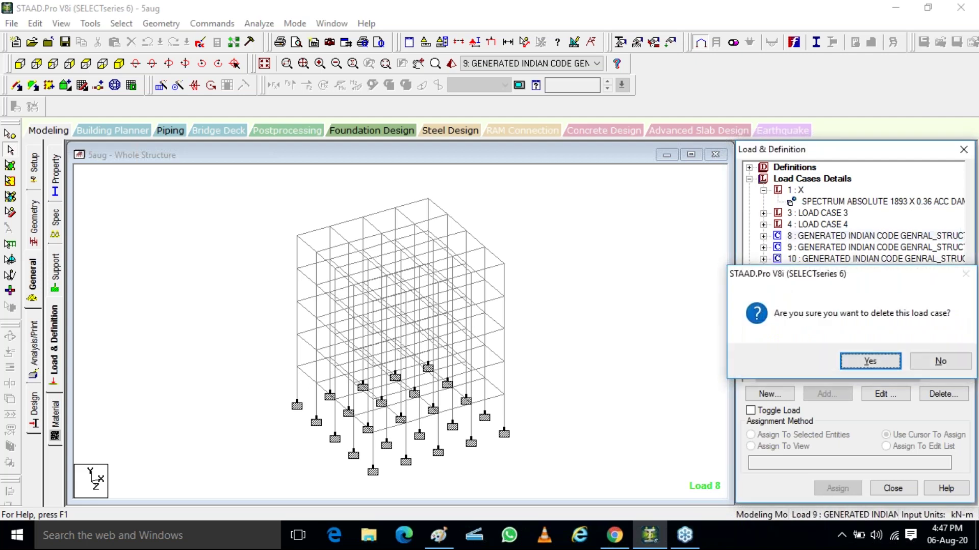
pyautogui.press('Return')
pyautogui.click(854, 248)
pyautogui.press('Delete')
pyautogui.press('Return')
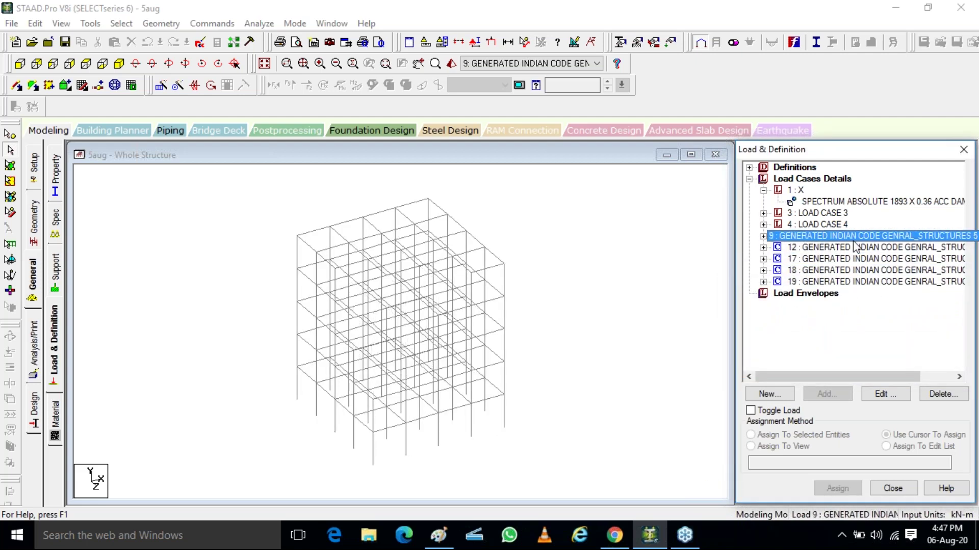
pyautogui.press('Delete')
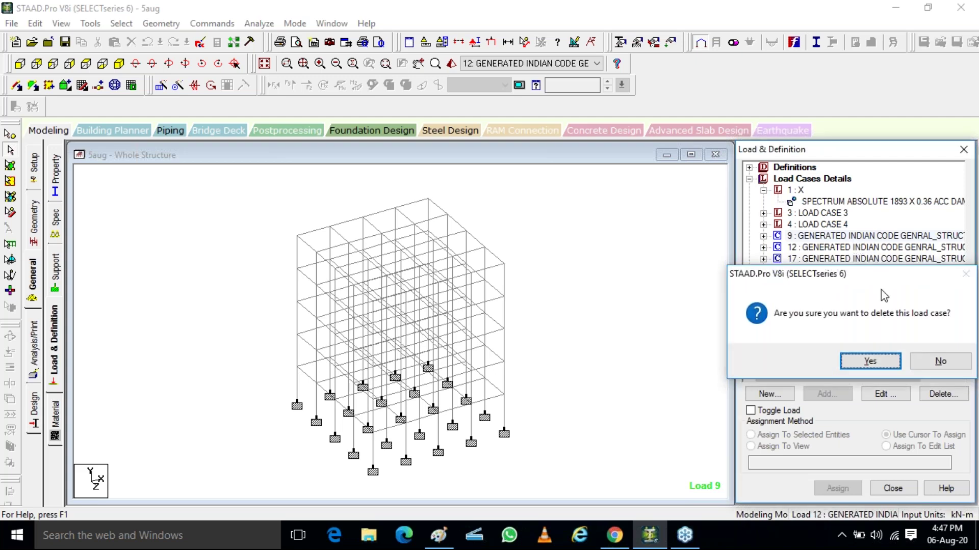
pyautogui.press('Return')
pyautogui.click(873, 259)
pyautogui.press('Delete')
pyautogui.press('Return')
pyautogui.press('Delete')
pyautogui.press('Return')
pyautogui.click(872, 249)
pyautogui.press('Delete')
pyautogui.press('Return')
pyautogui.press('Return')
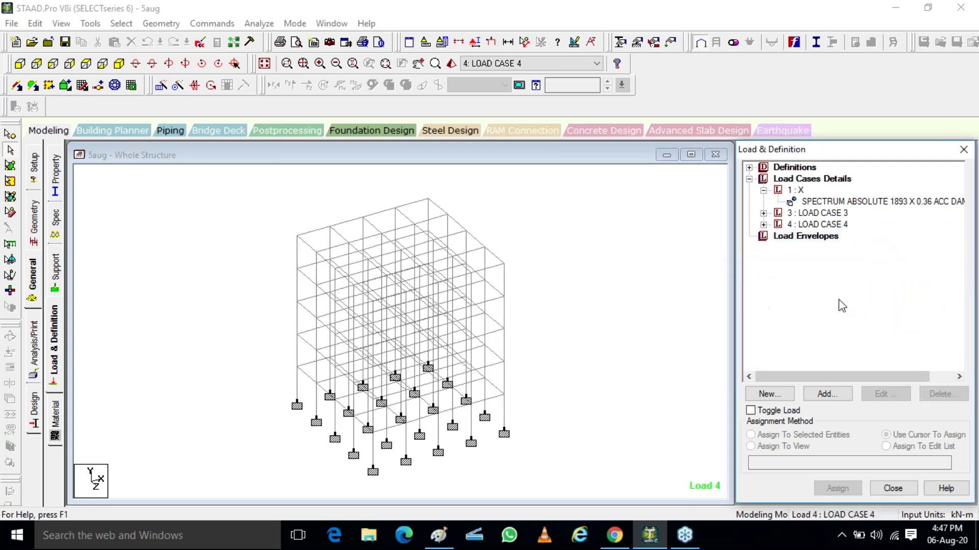
# - Save the modified structure, run the analysis, and open and close its output file
pyautogui.click(675, 279)
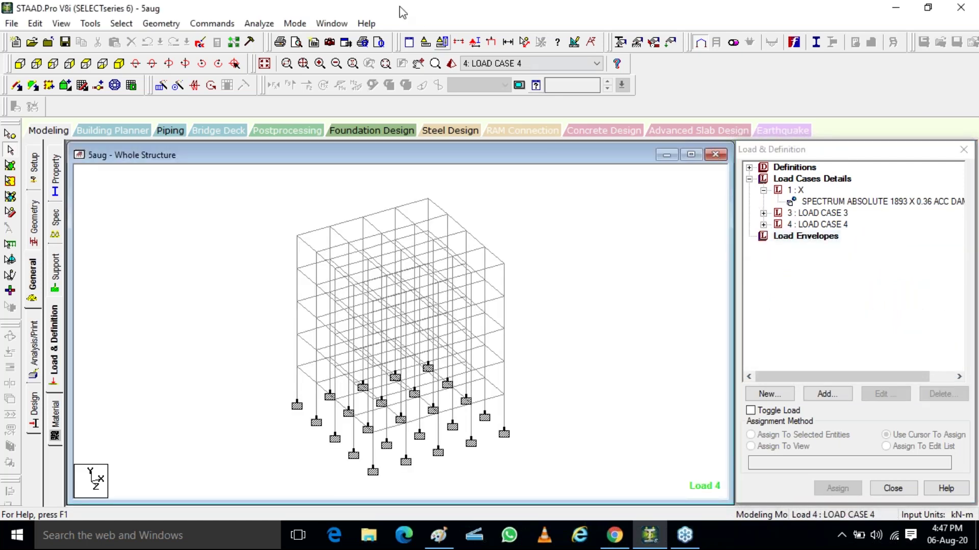
pyautogui.click(258, 23)
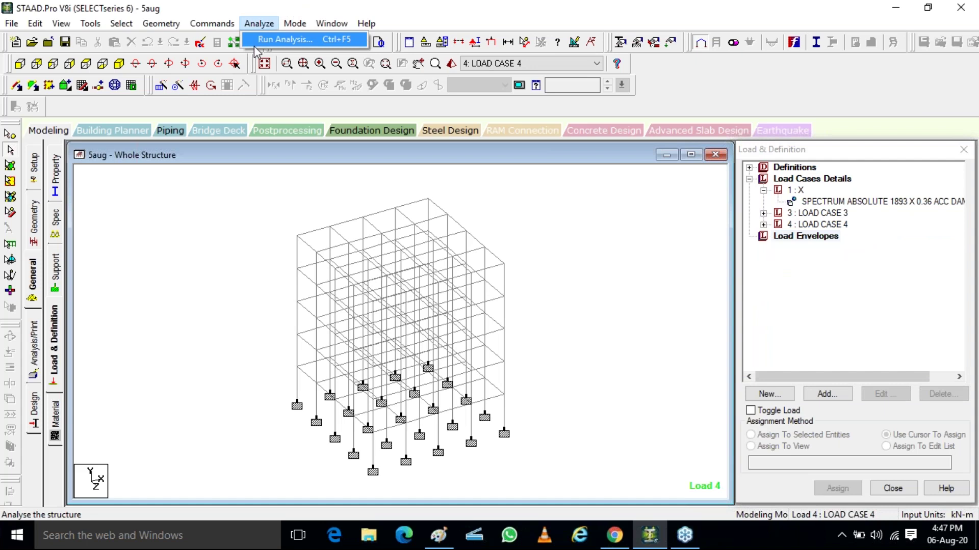
pyautogui.click(255, 45)
pyautogui.press('Return')
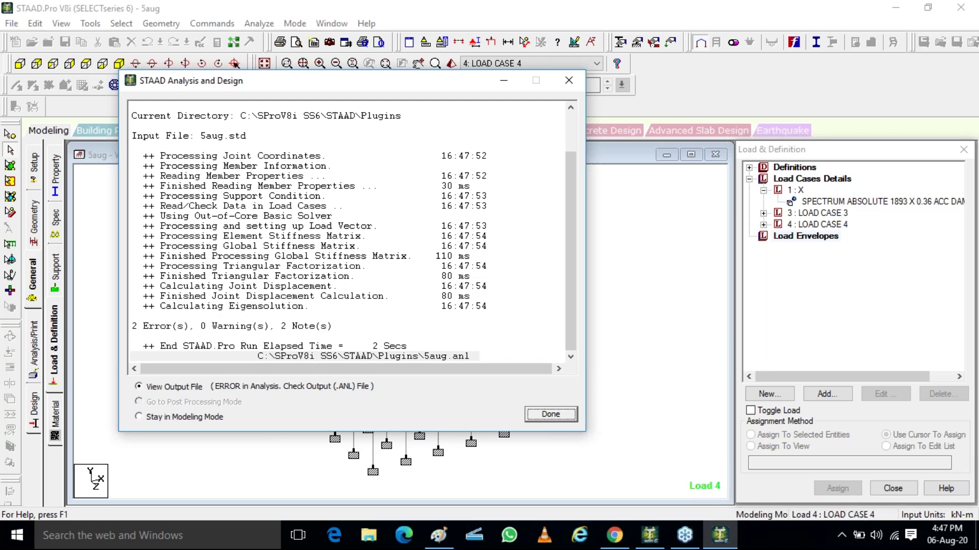
pyautogui.click(570, 82)
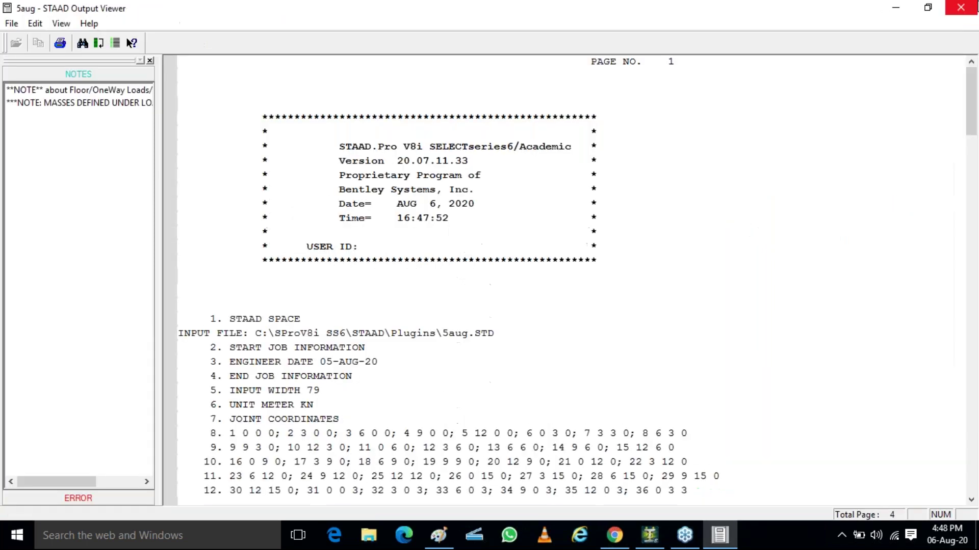
pyautogui.click(971, 7)
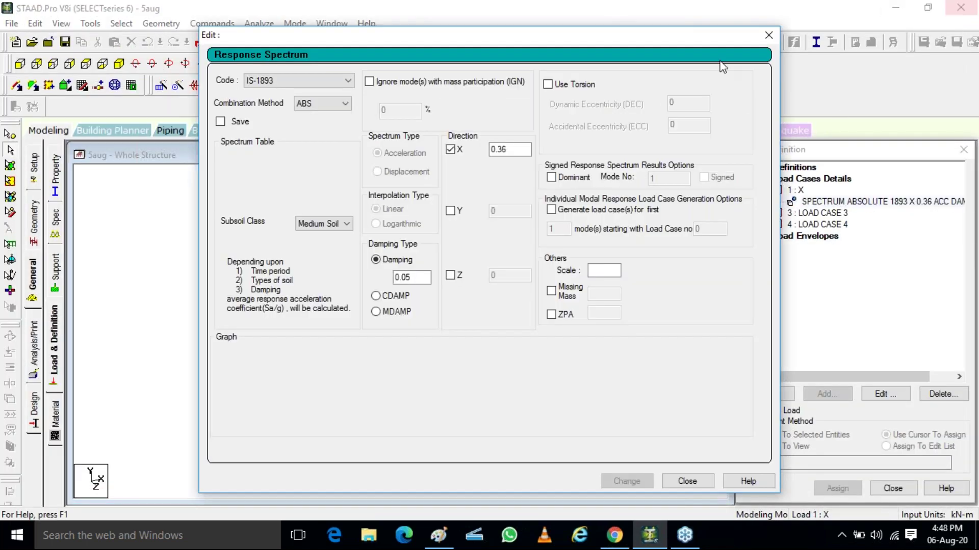
# - Change load case 1's response spectrum to Soft Soil with an X direction factor of 0.036
pyautogui.click(321, 225)
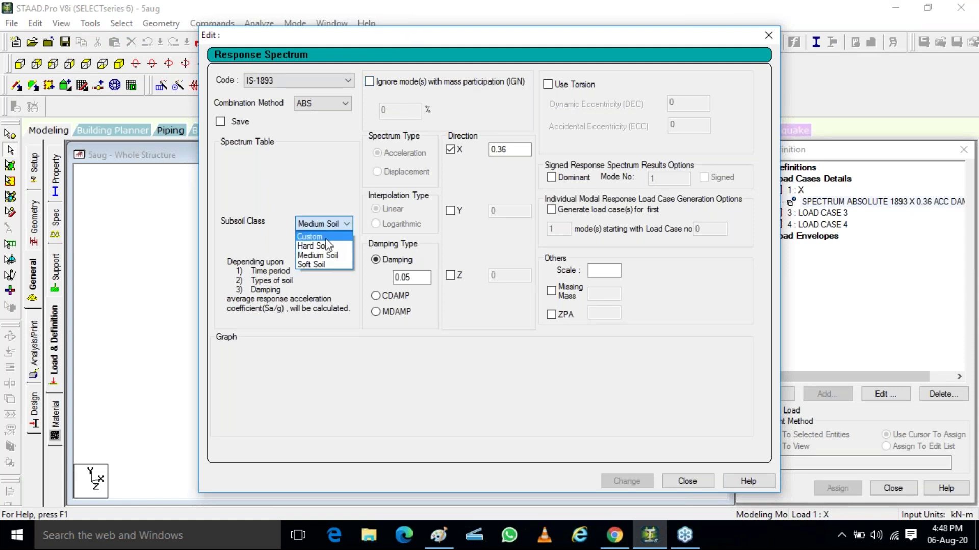
pyautogui.click(320, 247)
pyautogui.click(312, 224)
pyautogui.click(324, 266)
pyautogui.click(498, 149)
pyautogui.write('0')
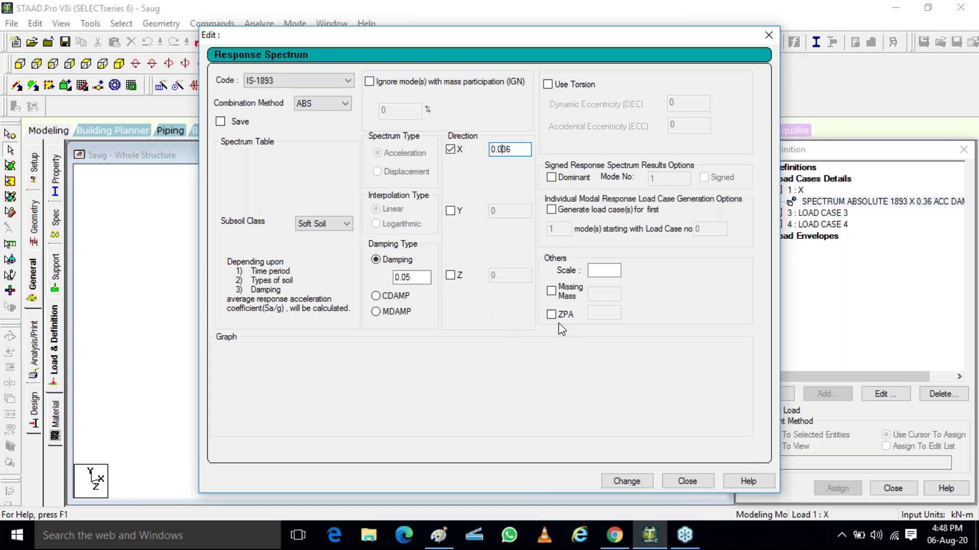
pyautogui.click(628, 481)
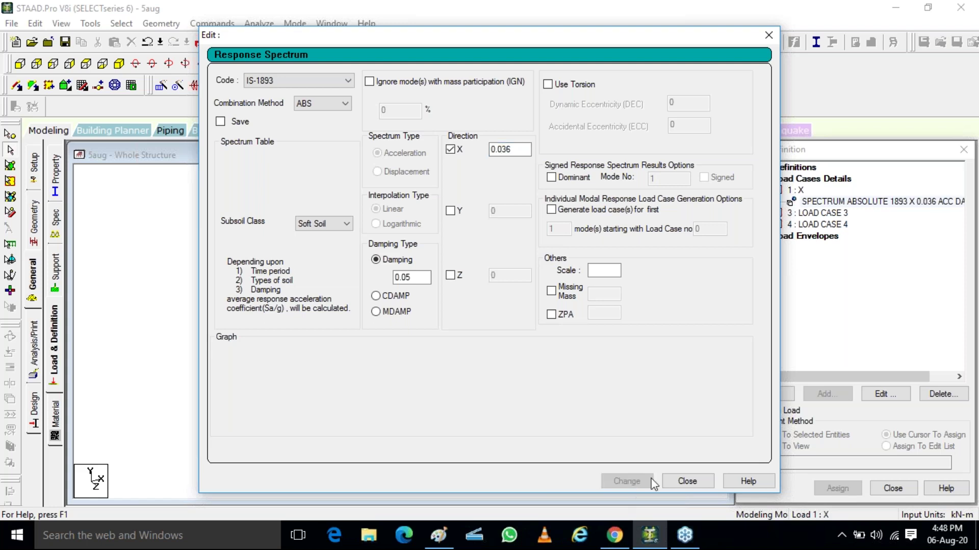
pyautogui.click(687, 481)
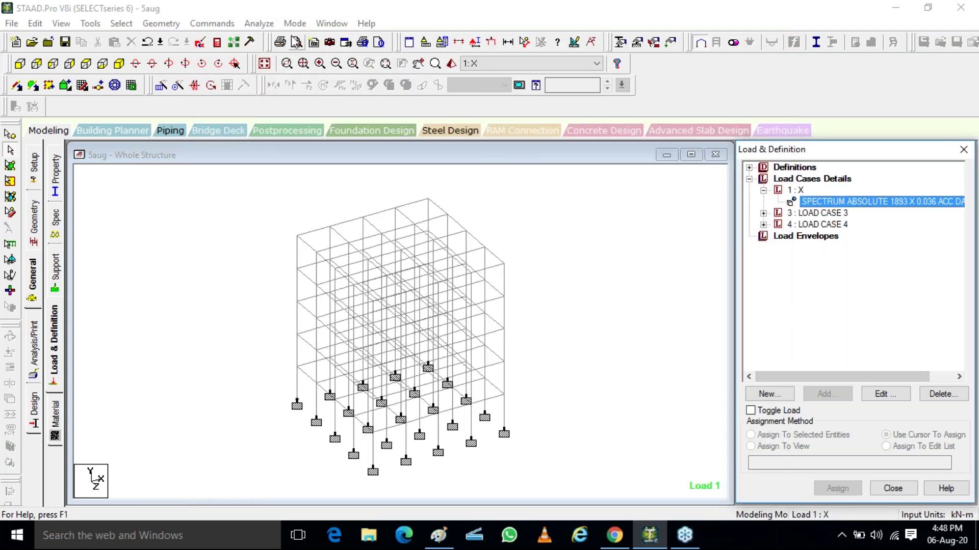
# - Save the structure with the edited spectrum and rerun the analysis, viewing the output file
pyautogui.click(246, 24)
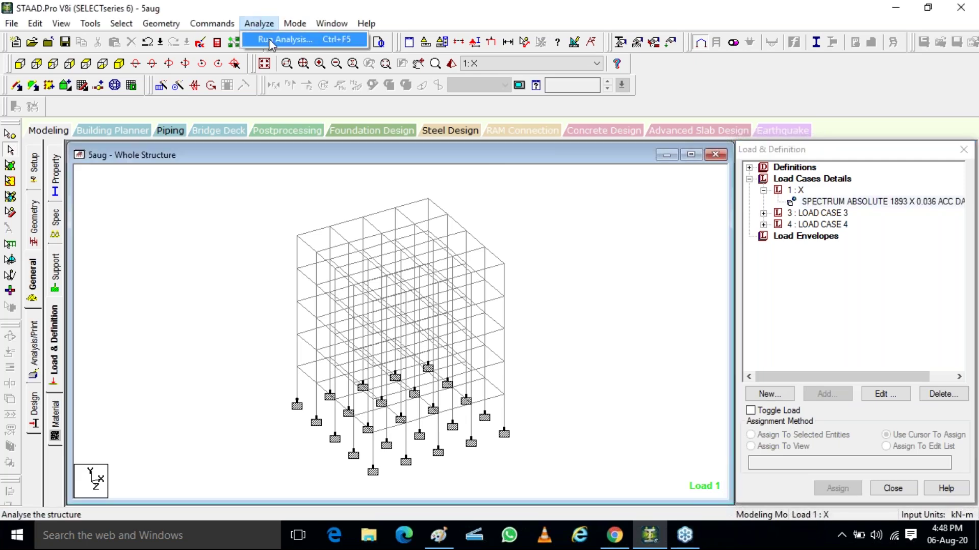
pyautogui.click(270, 42)
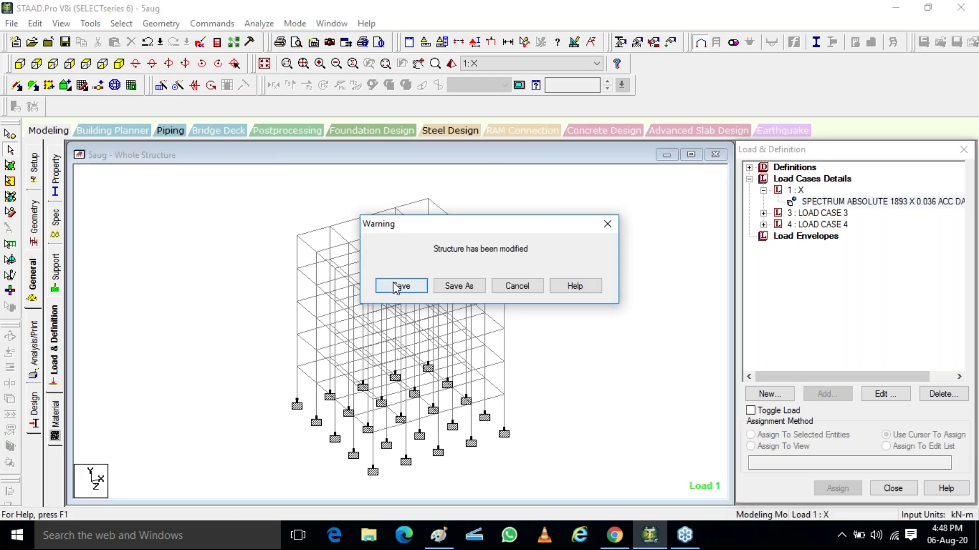
pyautogui.click(392, 284)
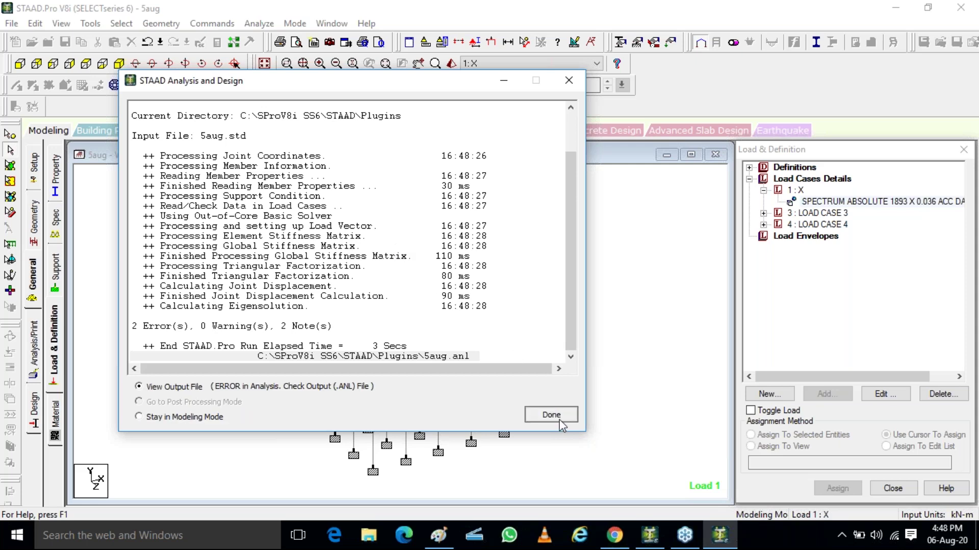
pyautogui.click(559, 420)
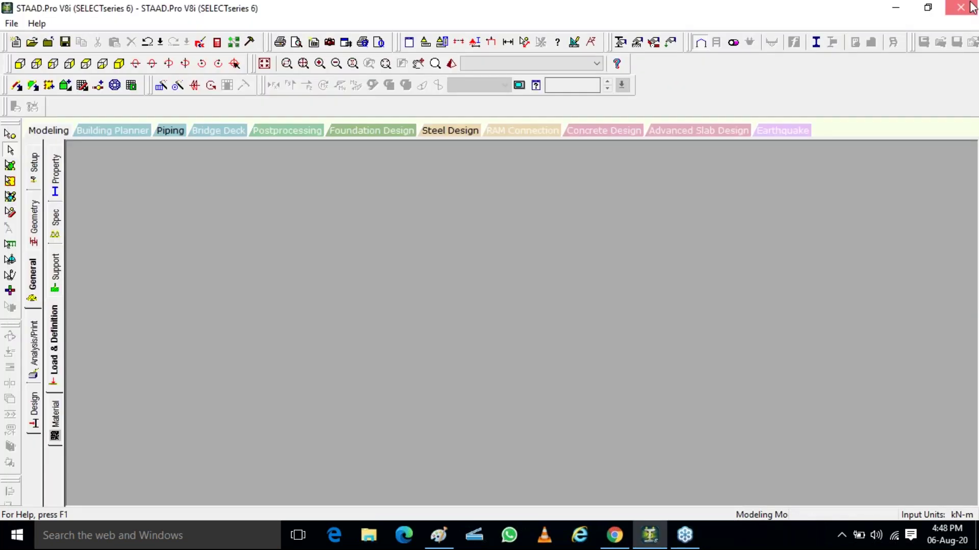
# - Close STAAD.Pro V8i and launch STAAD.Pro CONNECT Edition, accepting the full STAAD.Pro license
pyautogui.click(971, 8)
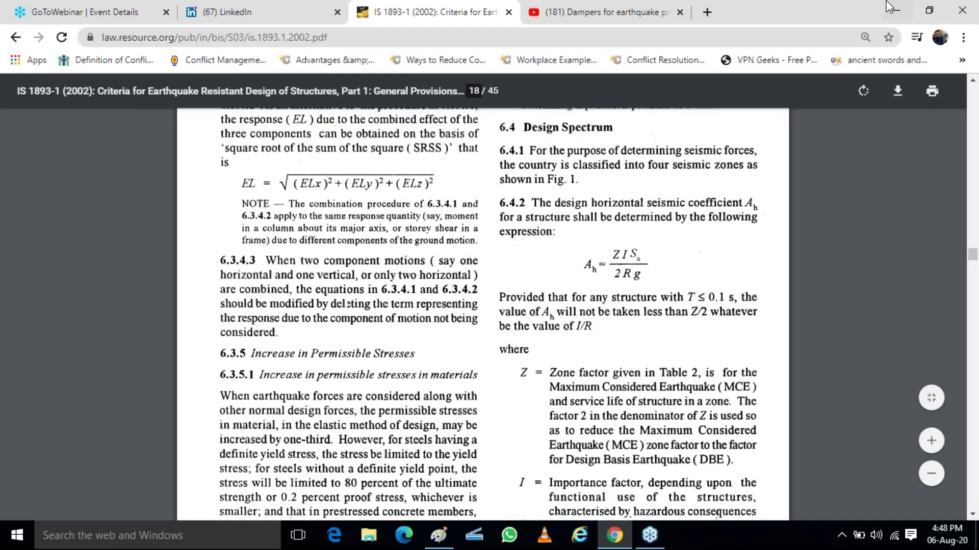
pyautogui.click(886, 2)
pyautogui.press('super')
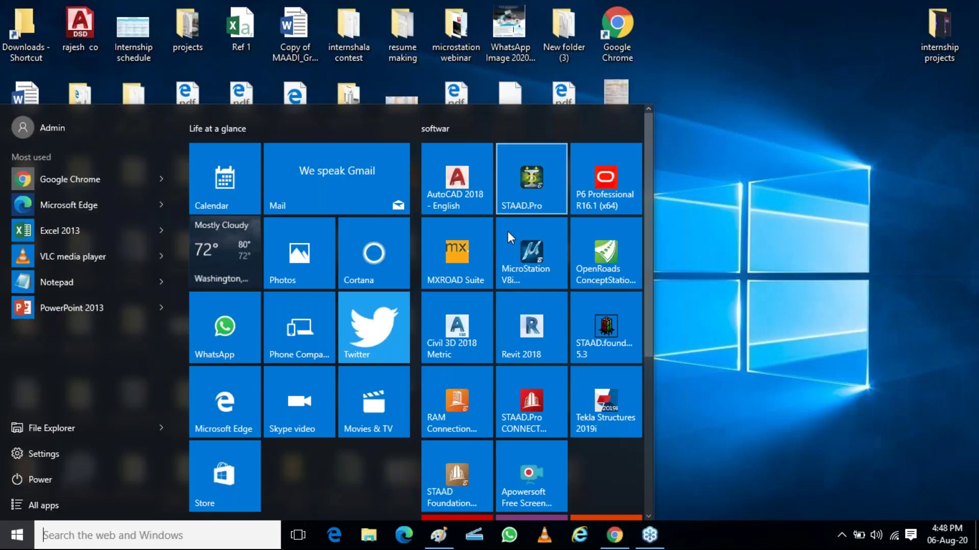
pyautogui.scroll(-2, 505, 265)
pyautogui.click(506, 264)
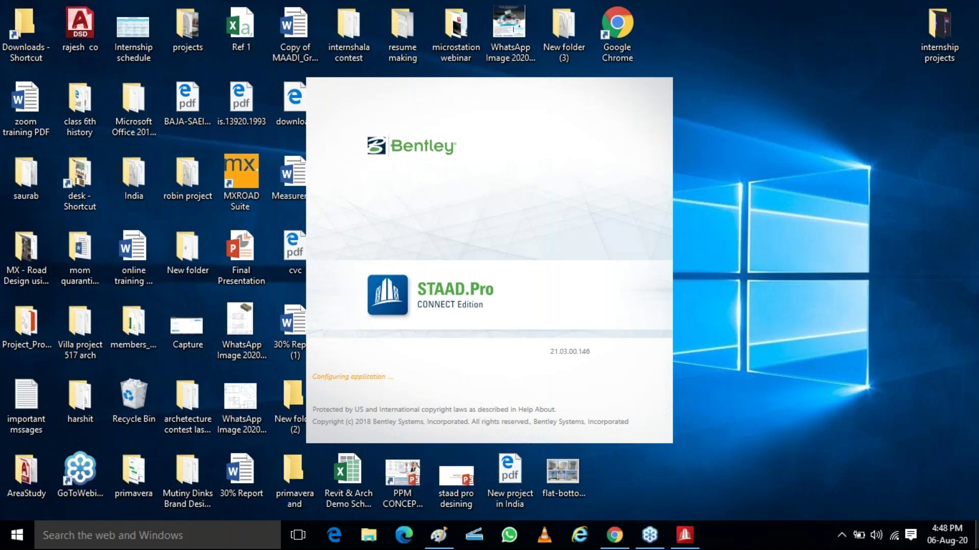
pyautogui.click(947, 534)
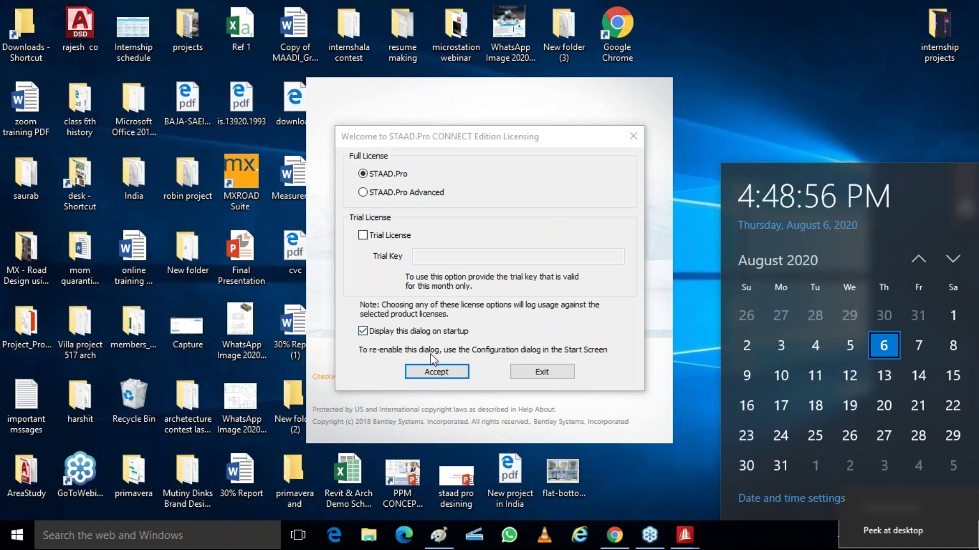
pyautogui.click(436, 369)
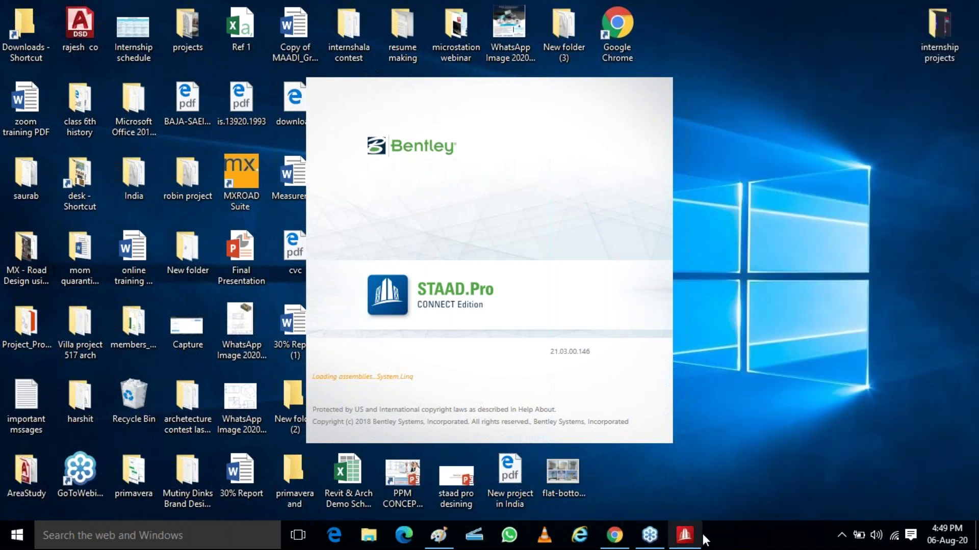
# - Open the recent model K TRUSS MARCH.STD and show its load definitions and load cases
pyautogui.moveTo(702, 537)
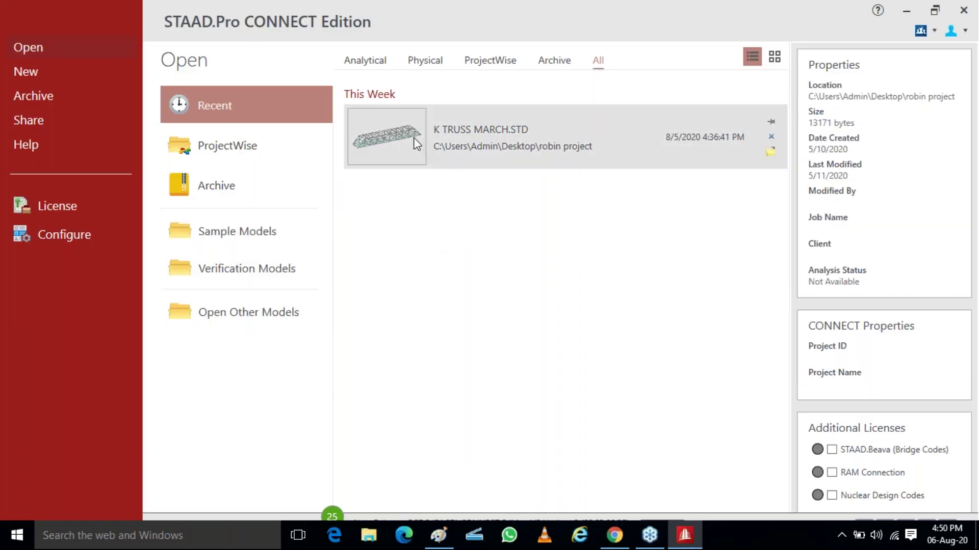
pyautogui.click(416, 144)
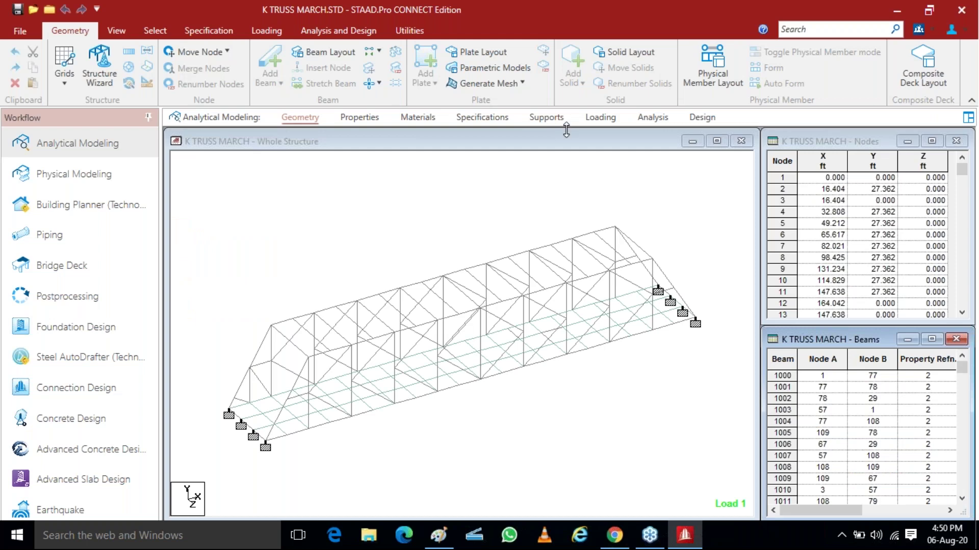
pyautogui.click(601, 118)
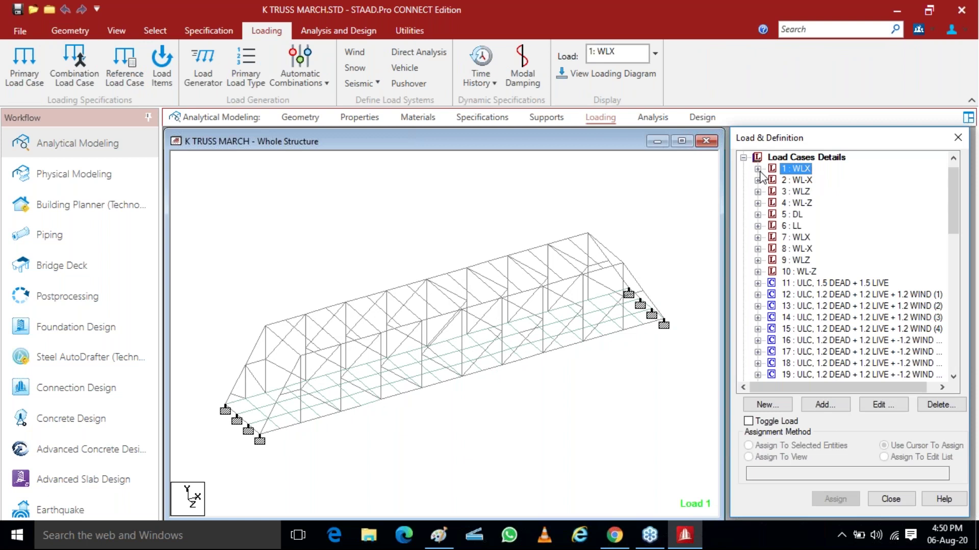
# - Examine the load items under load cases 1 WLX and 7 WLX
pyautogui.click(758, 169)
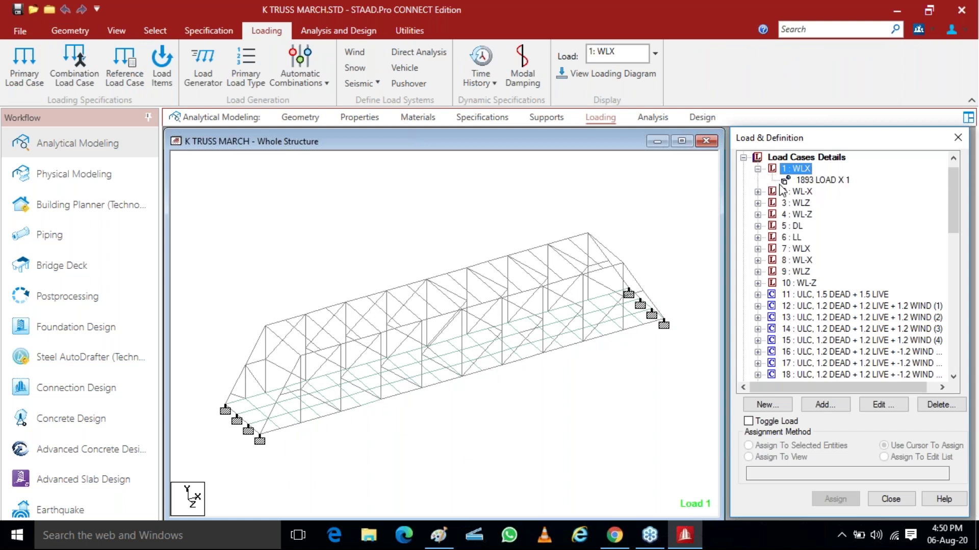
pyautogui.click(758, 249)
pyautogui.click(824, 261)
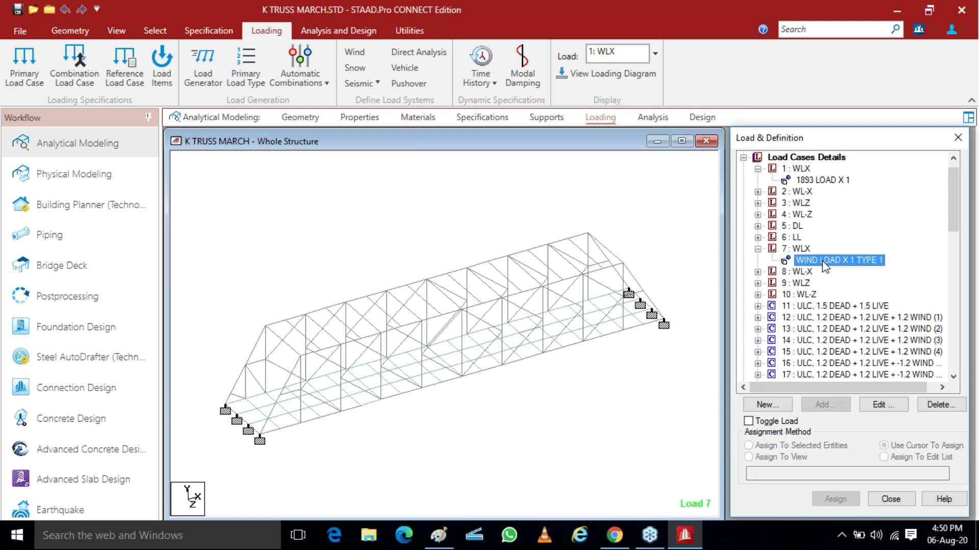
pyautogui.click(805, 181)
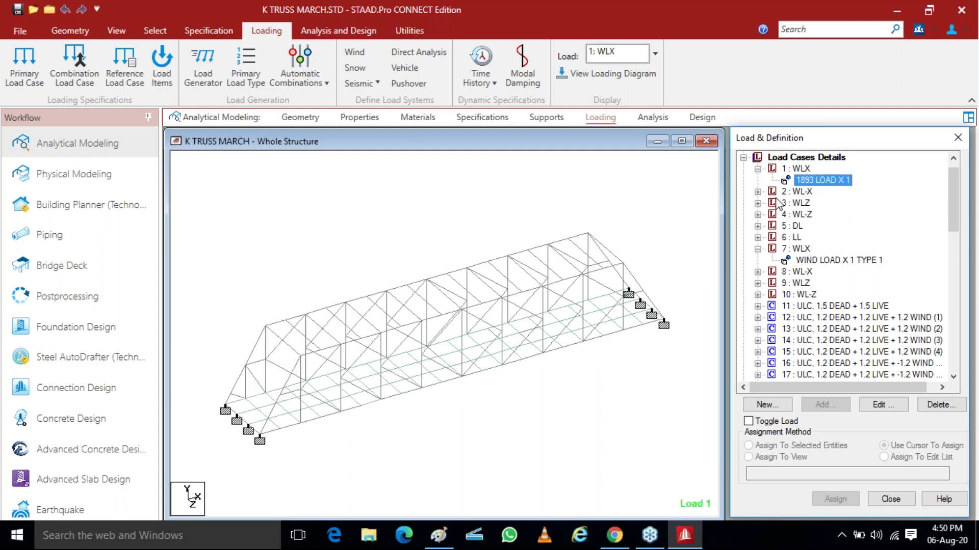
pyautogui.click(758, 169)
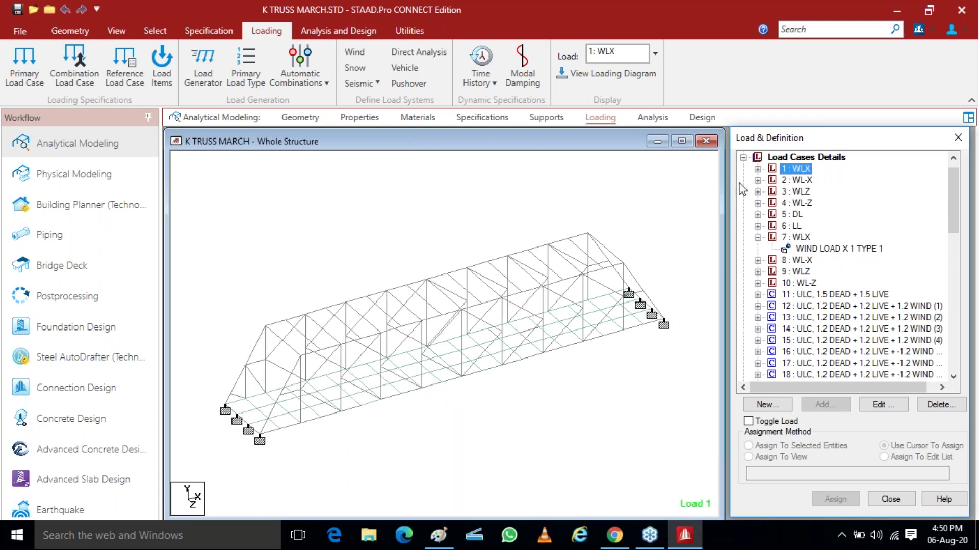
pyautogui.click(758, 237)
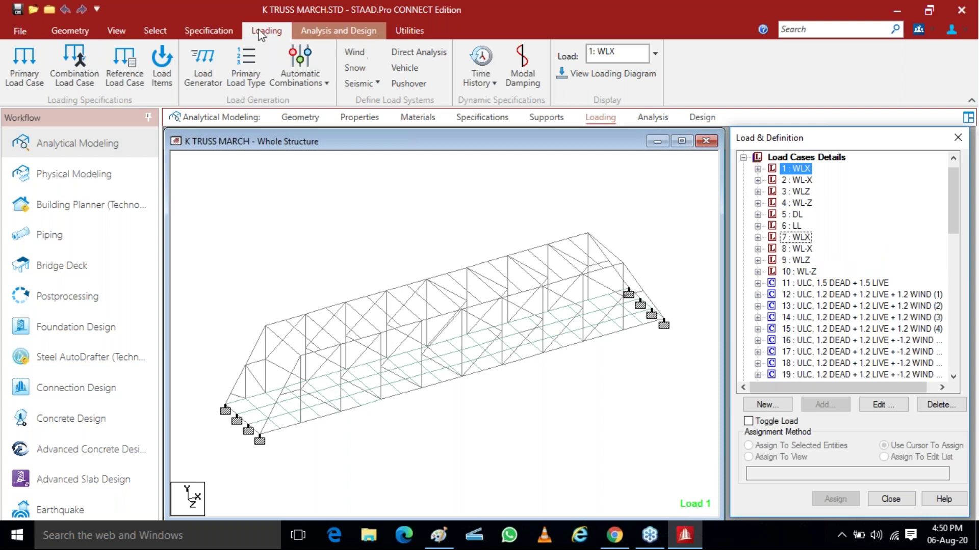
# - Open the model's command file and set the zone factor in the IS1893 2016 load definition to 0.36
pyautogui.click(409, 28)
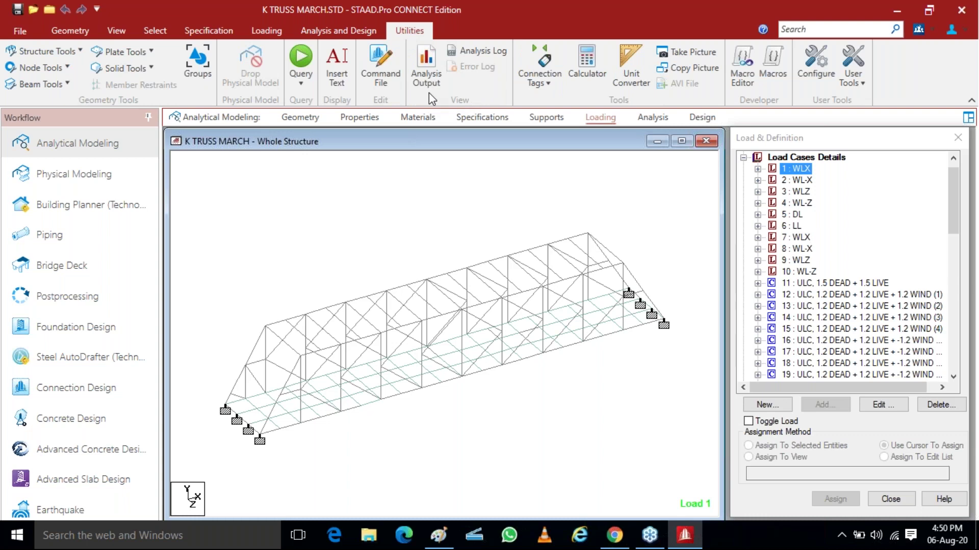
pyautogui.click(382, 71)
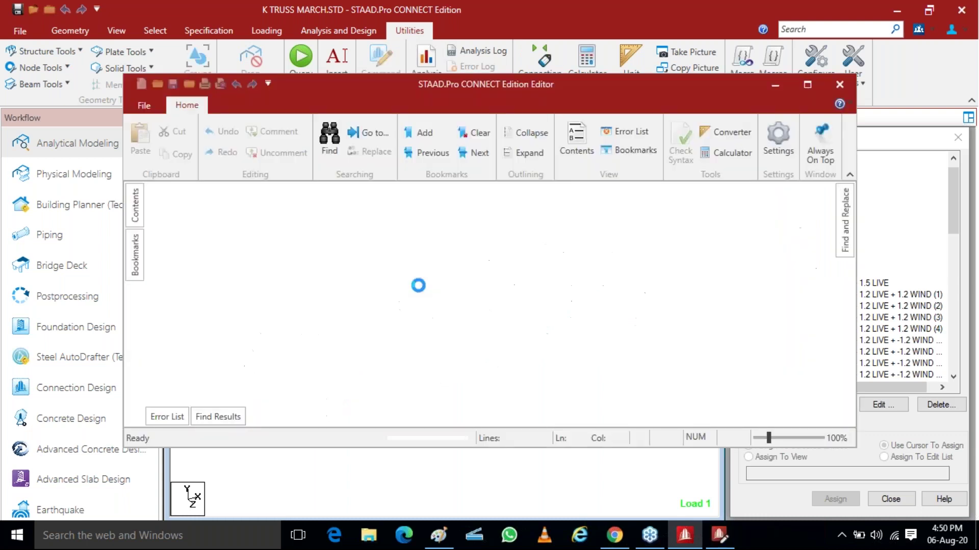
pyautogui.scroll(-20, 432, 287)
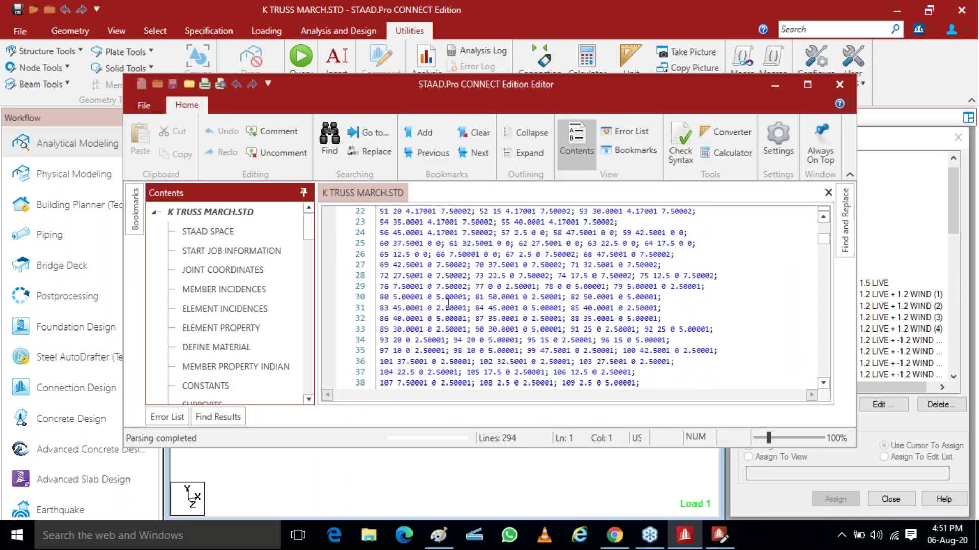
pyautogui.scroll(-11, 433, 287)
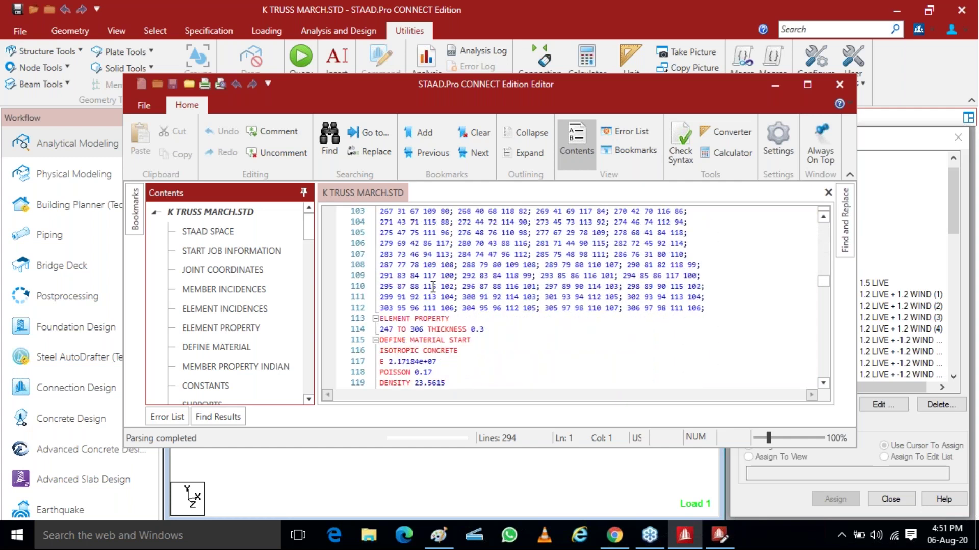
pyautogui.scroll(-9, 433, 302)
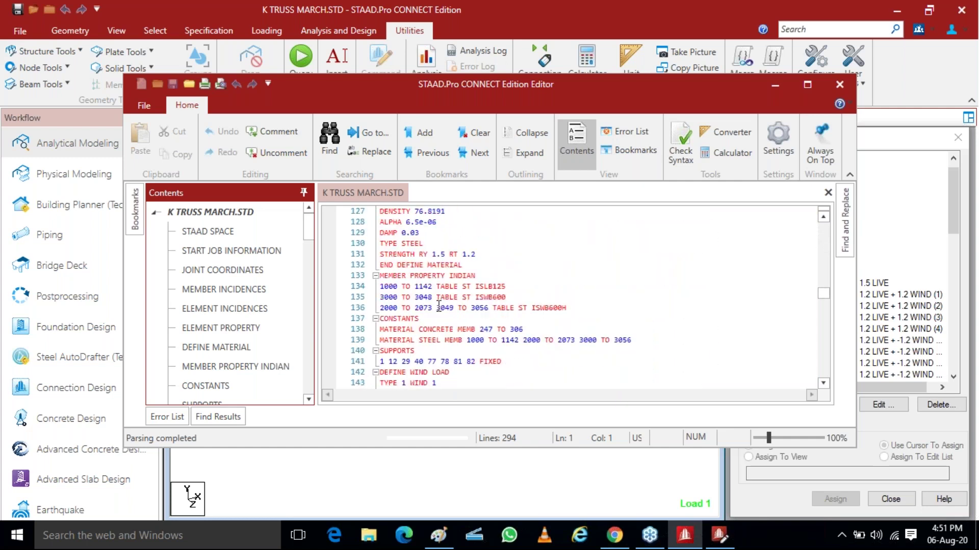
pyautogui.scroll(-4, 438, 308)
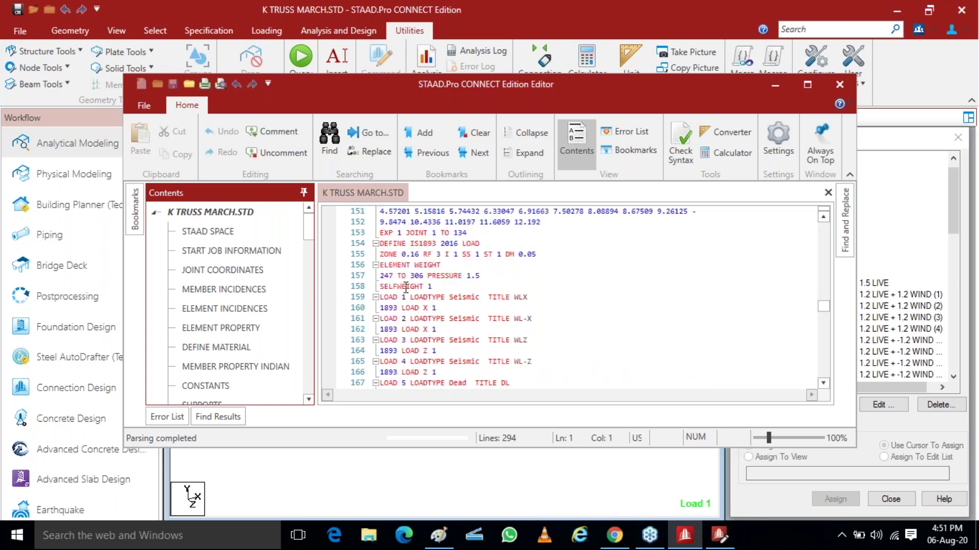
pyautogui.click(417, 254)
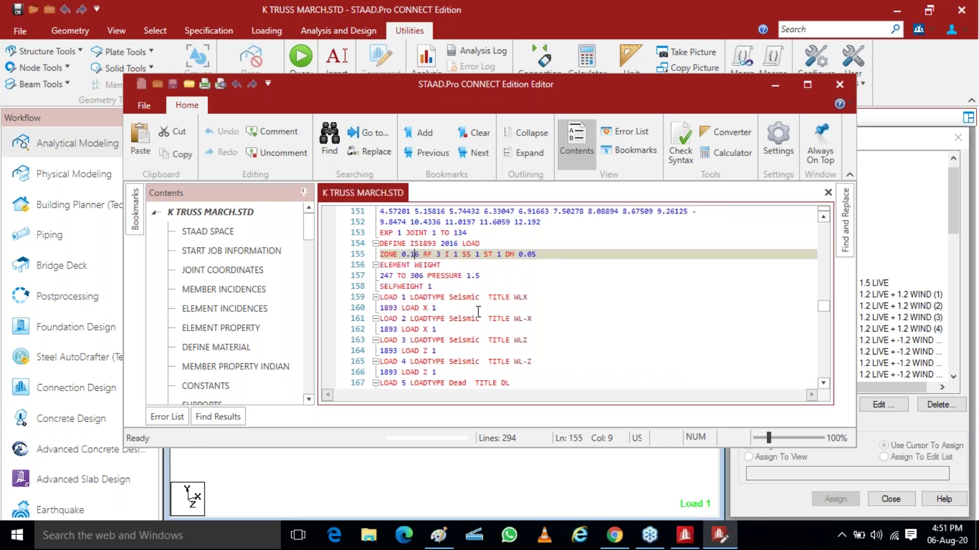
pyautogui.press('BackSpace')
pyautogui.write('3')
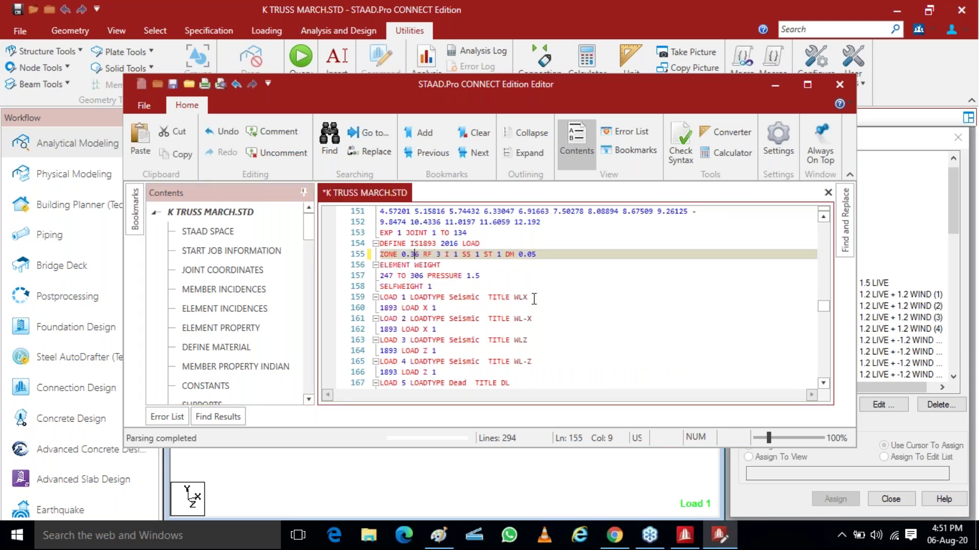
pyautogui.click(551, 305)
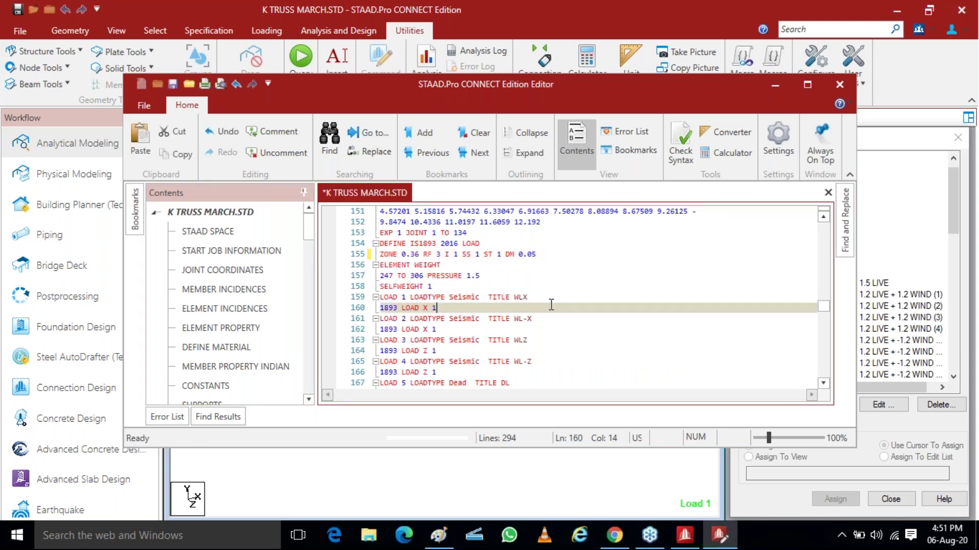
# - Comment out the title and 1893 LOAD lines of seismic load cases 2, 3 and 4 in the command file
pyautogui.click(381, 322)
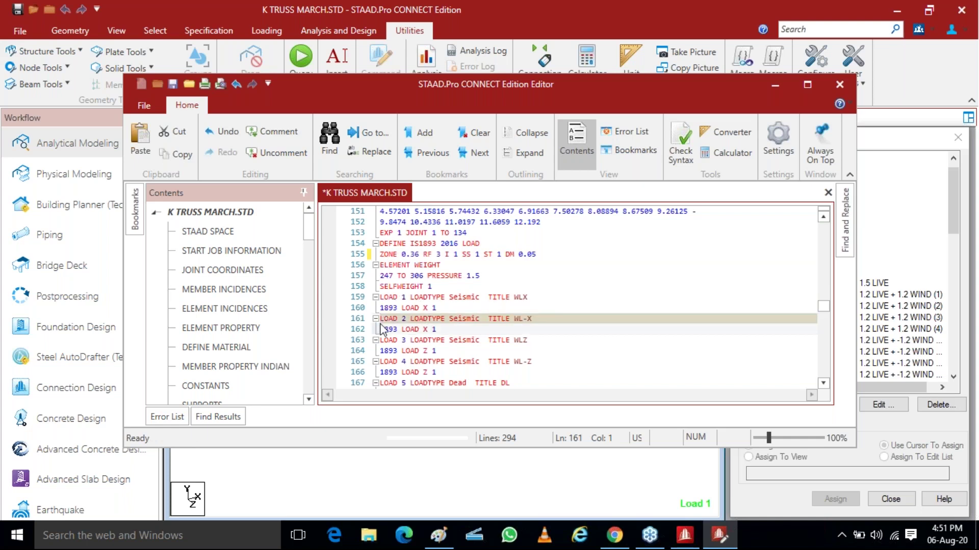
pyautogui.click(272, 131)
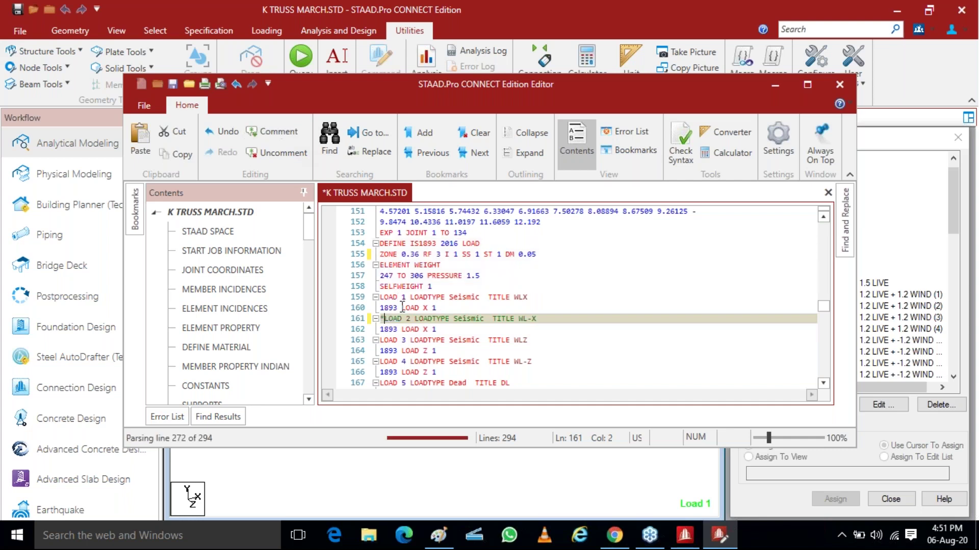
pyautogui.click(383, 331)
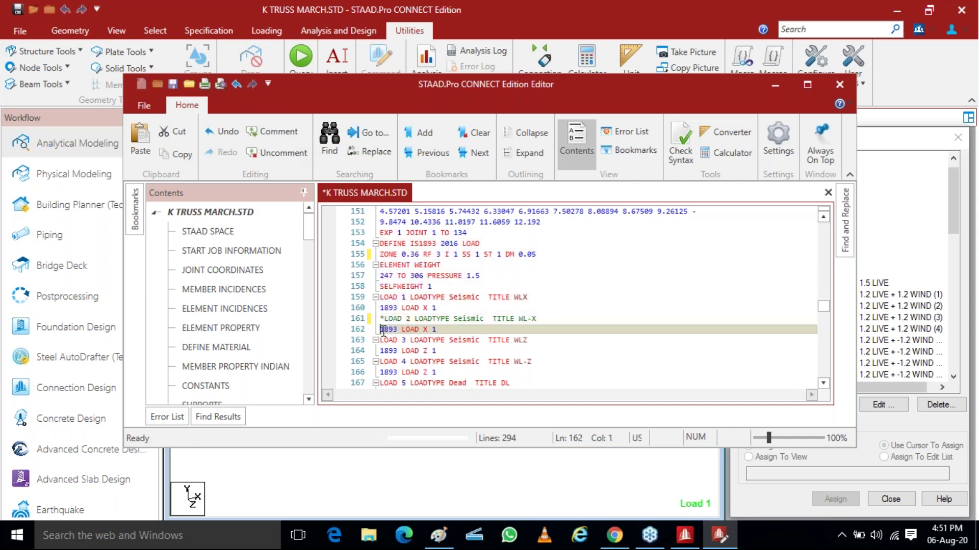
pyautogui.click(270, 132)
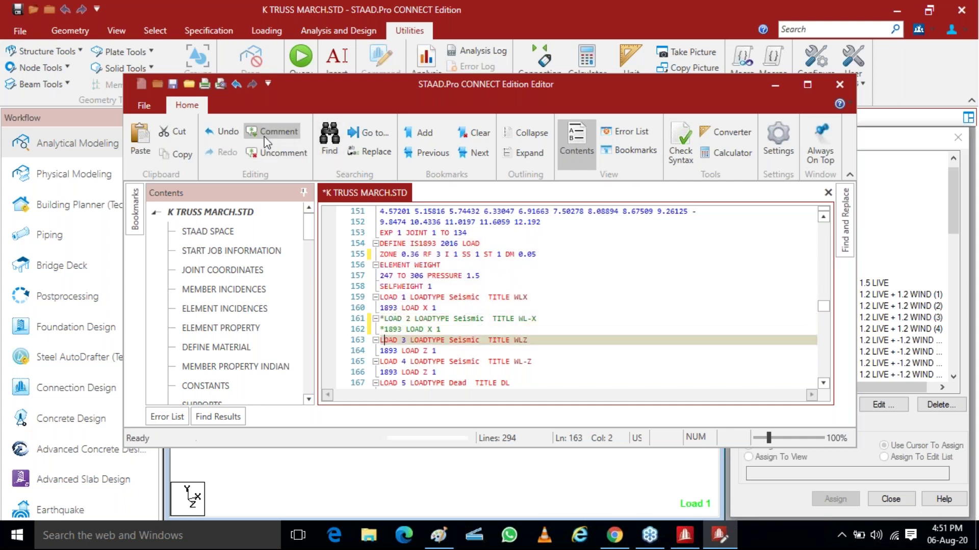
pyautogui.press('Left')
pyautogui.click(275, 132)
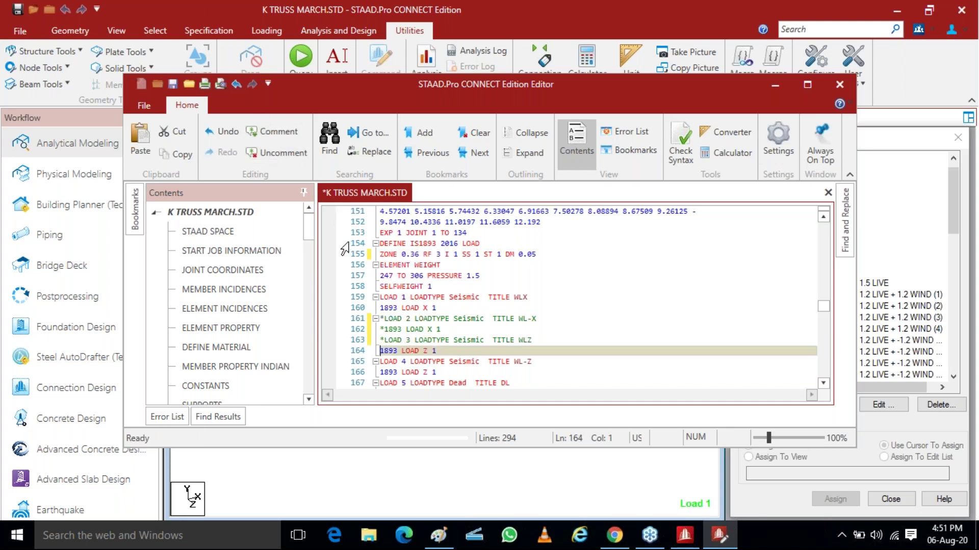
pyautogui.click(270, 131)
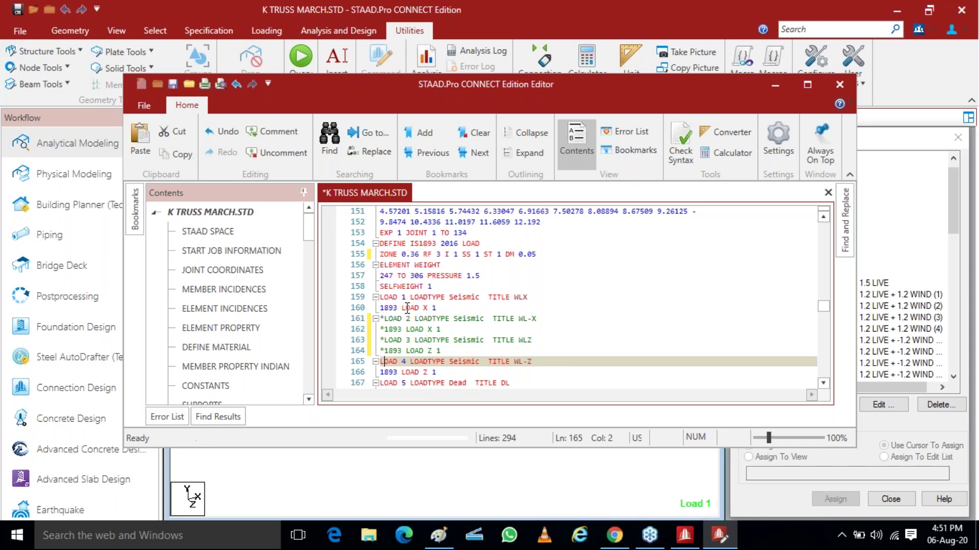
pyautogui.click(269, 131)
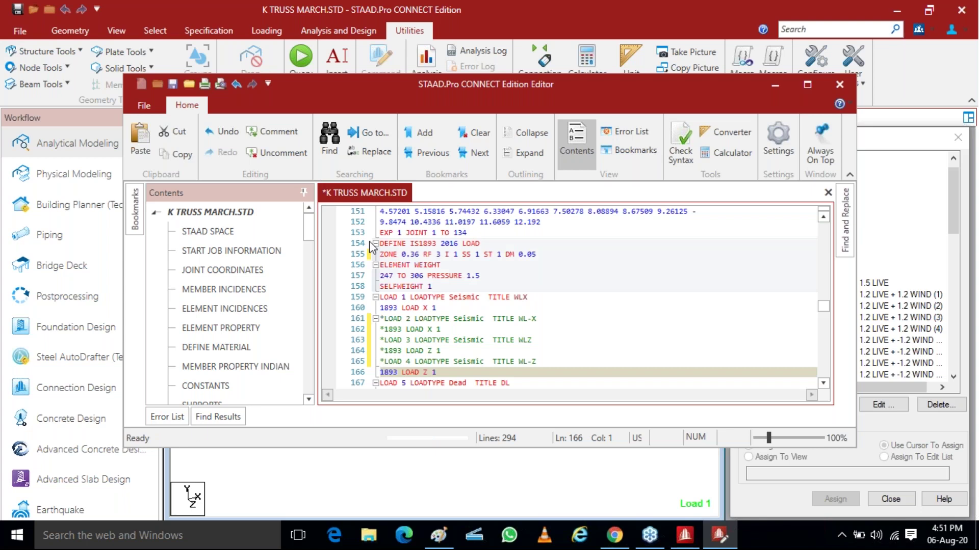
pyautogui.write('*')
# - Save and close the edited command file, reviewing the input file's warning list before returning to the model
pyautogui.click(172, 84)
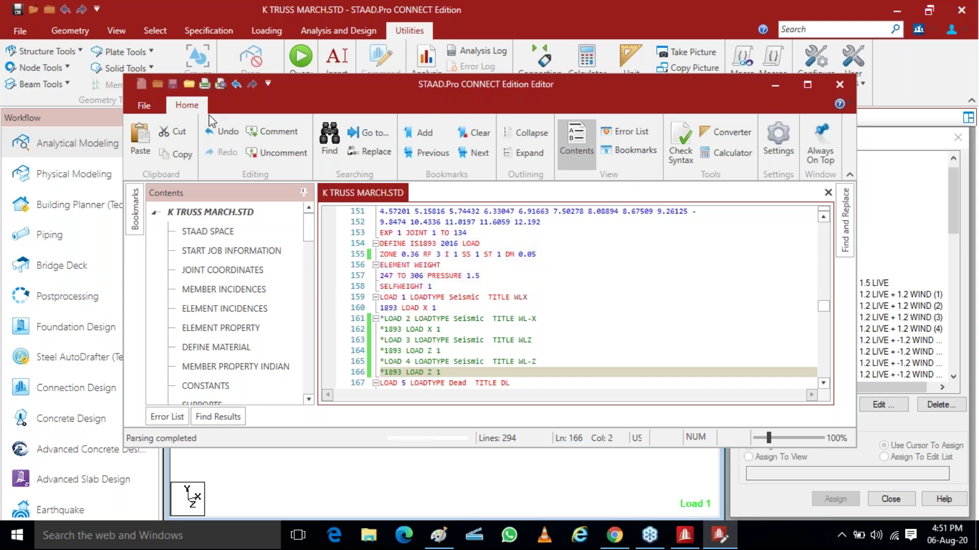
pyautogui.click(840, 84)
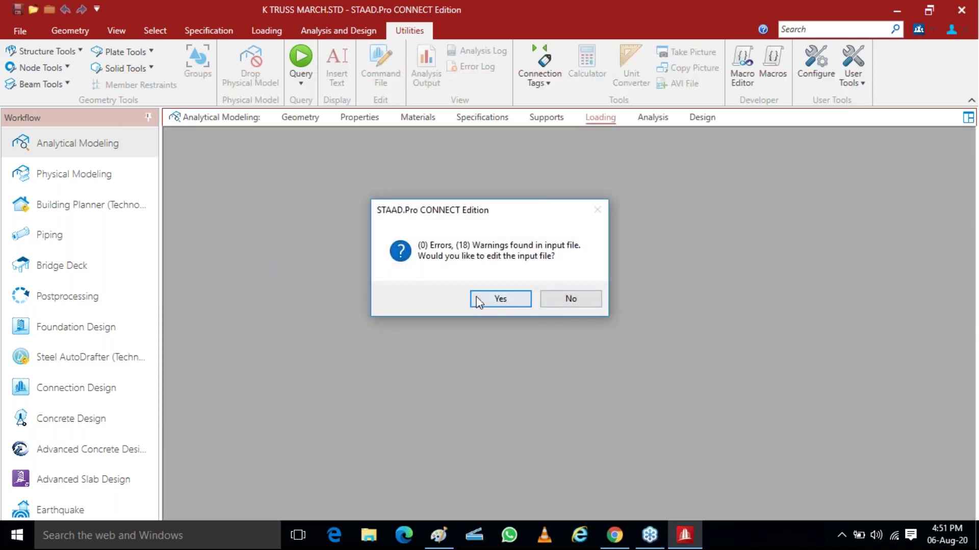
pyautogui.click(491, 299)
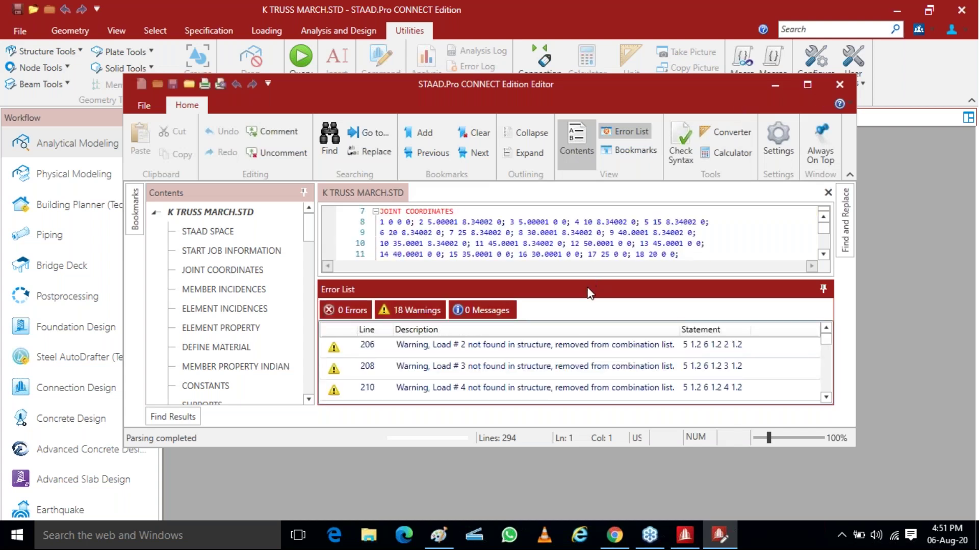
pyautogui.scroll(-5, 599, 357)
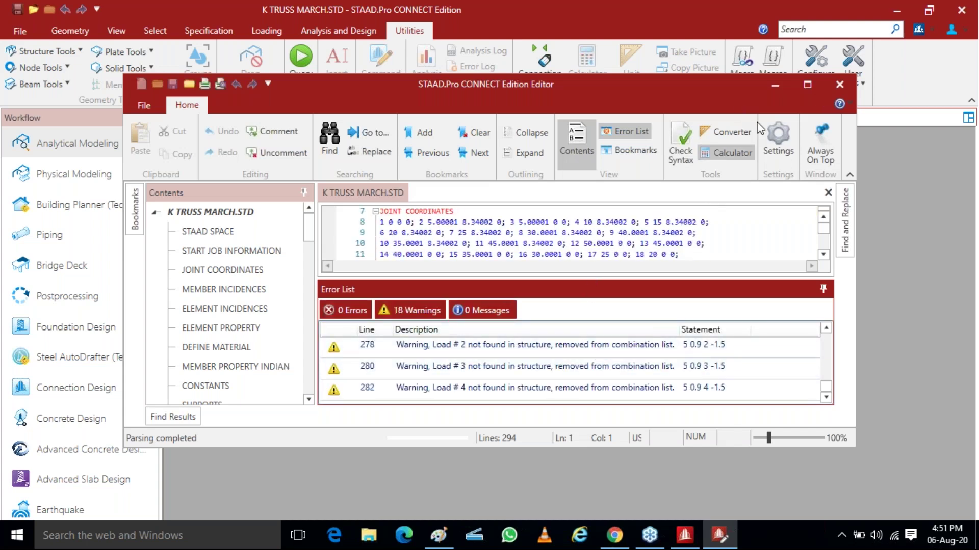
pyautogui.click(838, 85)
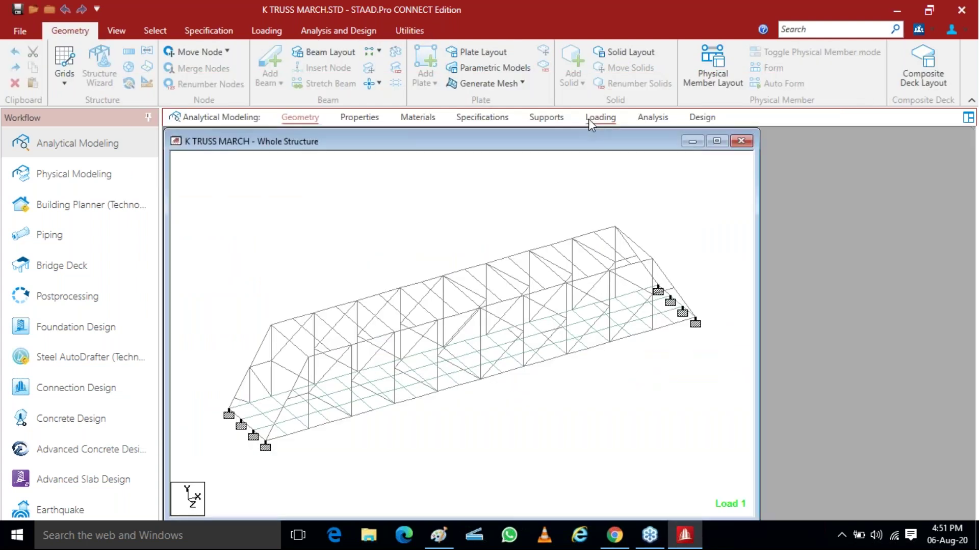
# - Delete all load combinations from 11 to 59 from the load cases, keeping only the primary load cases
pyautogui.click(598, 117)
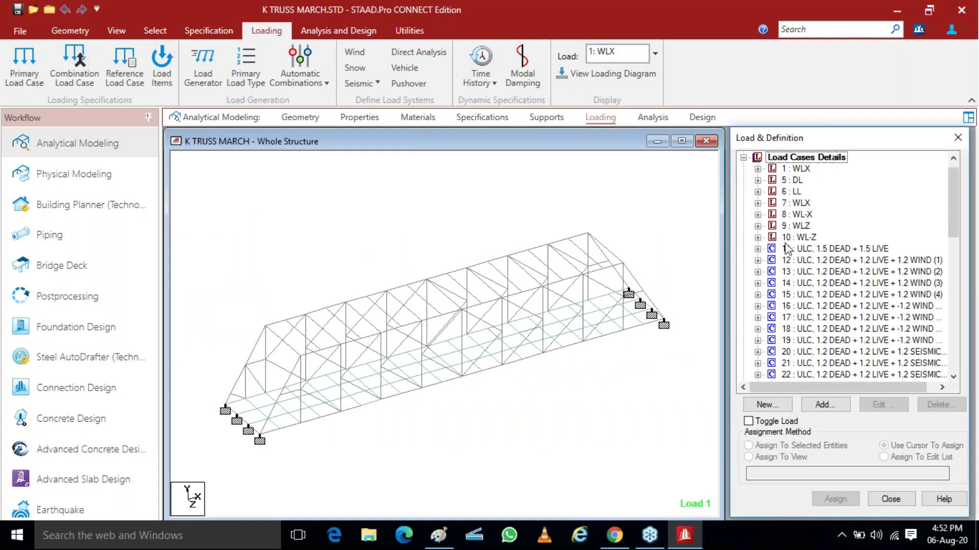
pyautogui.click(812, 254)
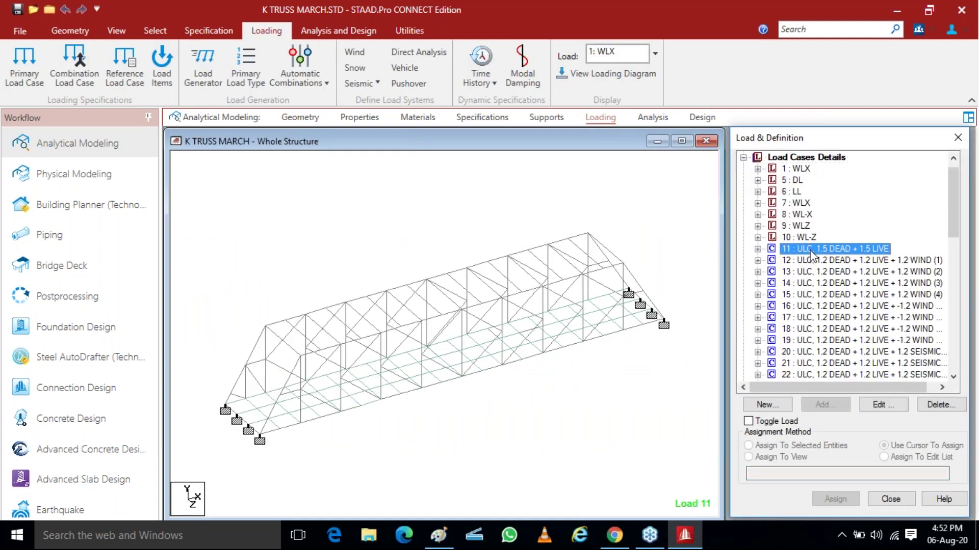
pyautogui.press('Delete')
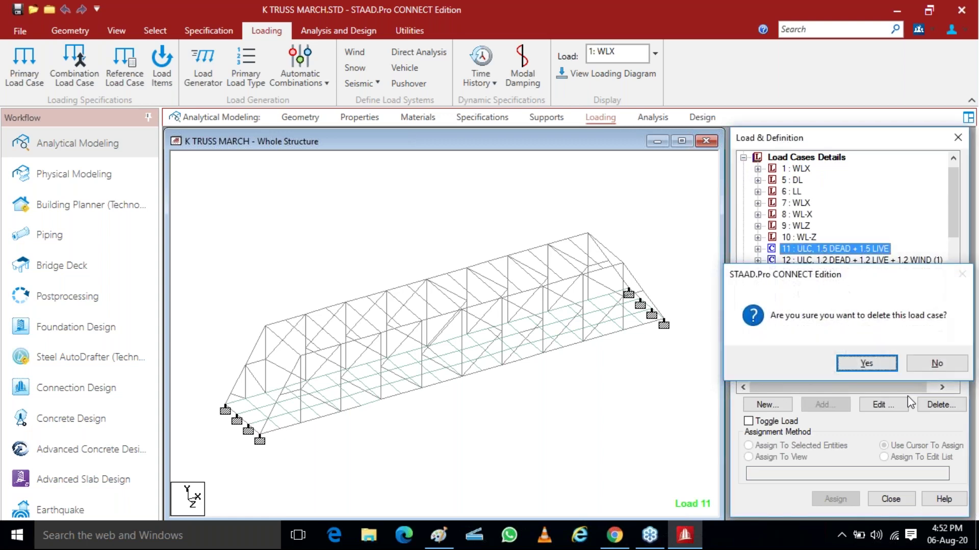
pyautogui.press('Return')
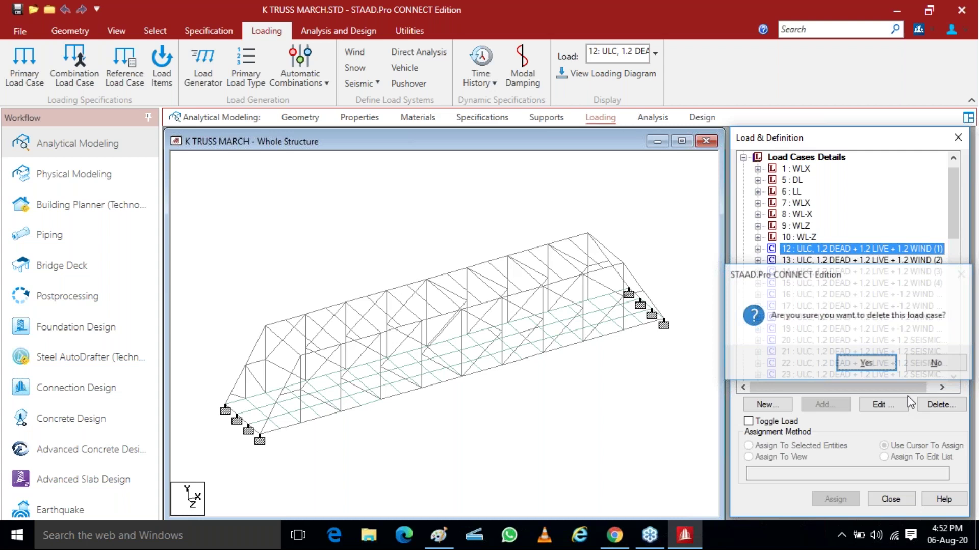
pyautogui.press('Return')
pyautogui.press('Delete')
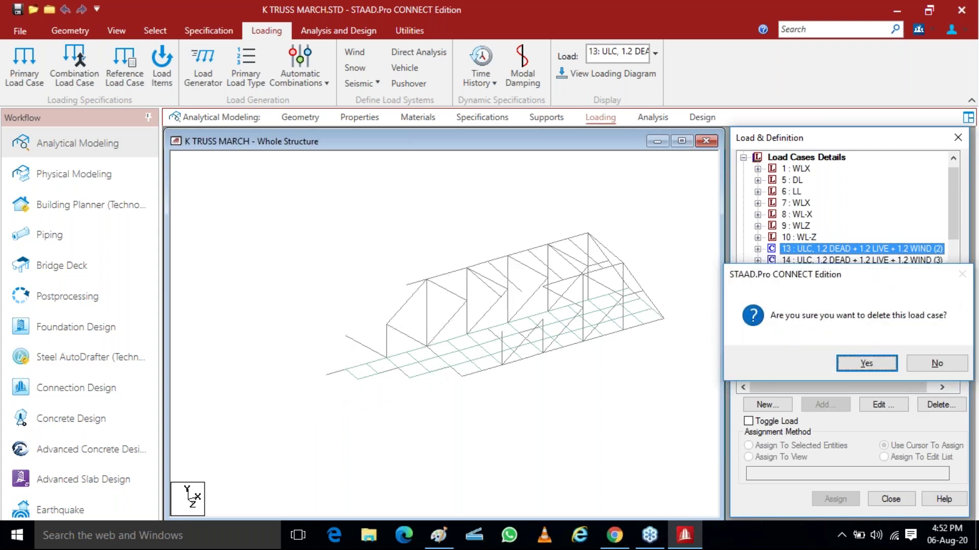
pyautogui.press('Return')
pyautogui.press('Delete')
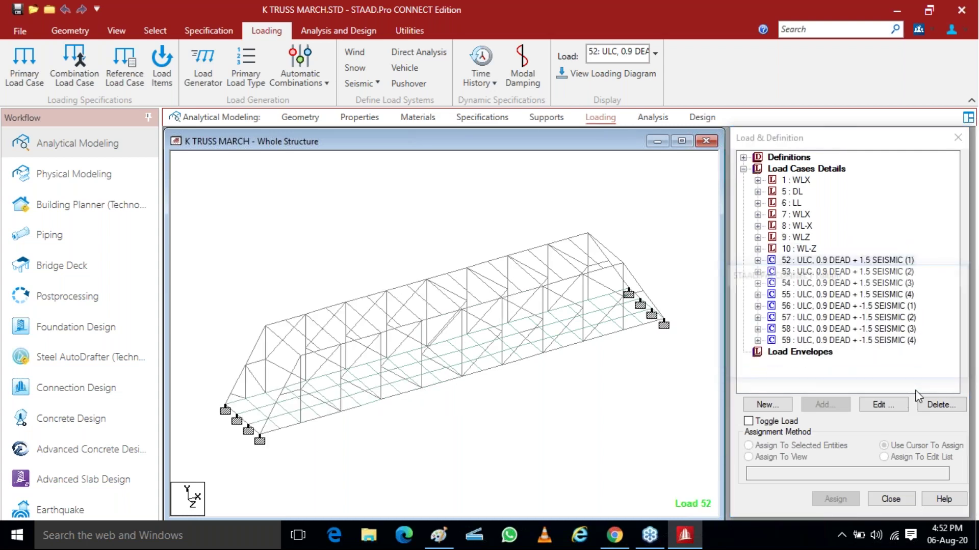
pyautogui.press('Delete')
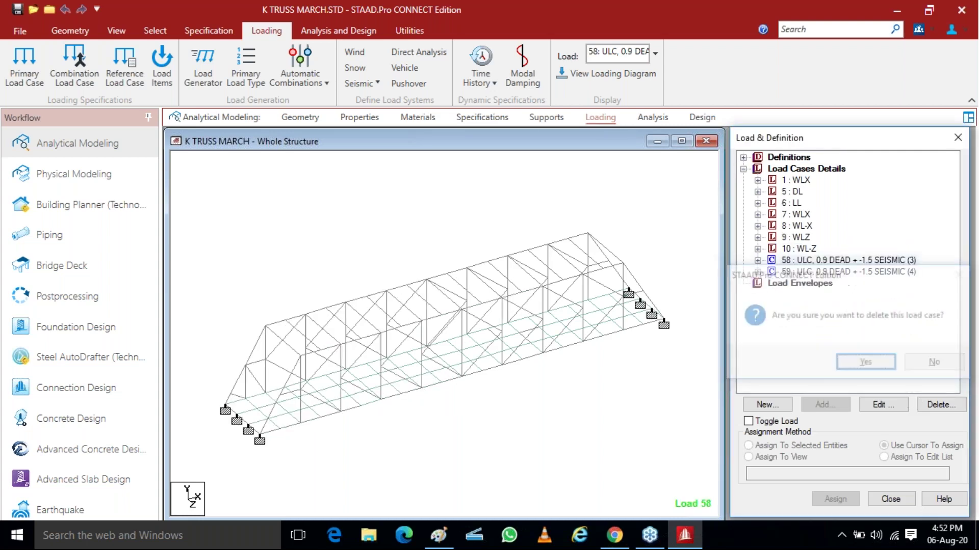
pyautogui.press('Return')
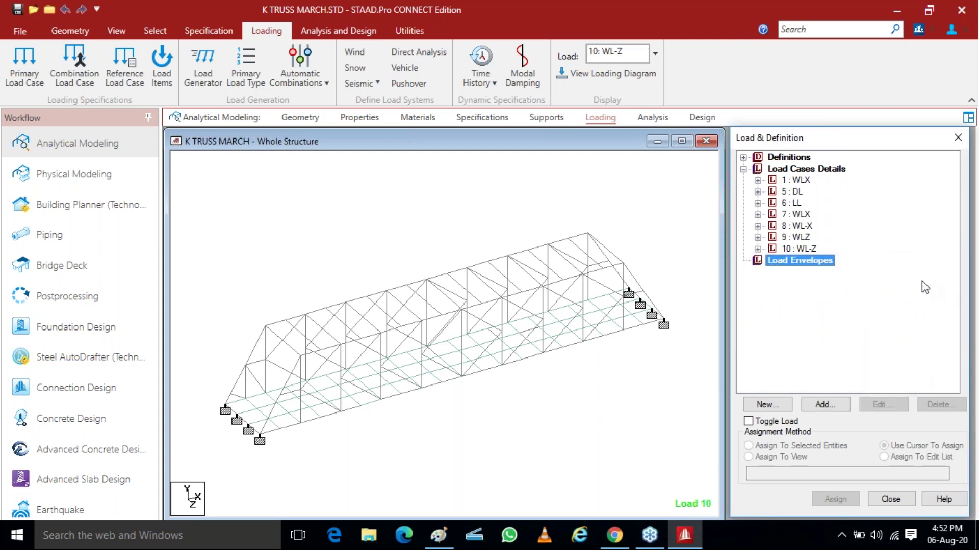
# - Delete the 1893 LOAD X 1 item from load case 1
pyautogui.click(758, 181)
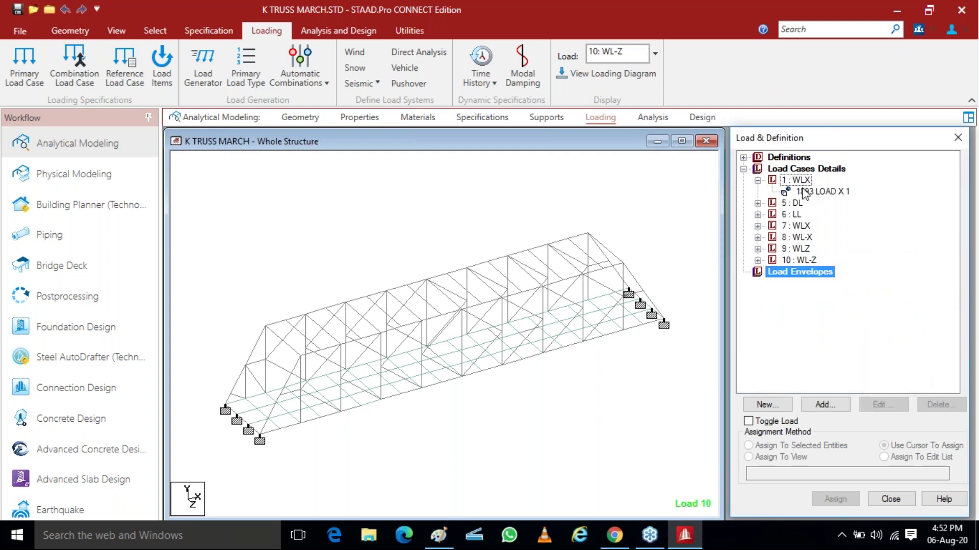
pyautogui.click(811, 193)
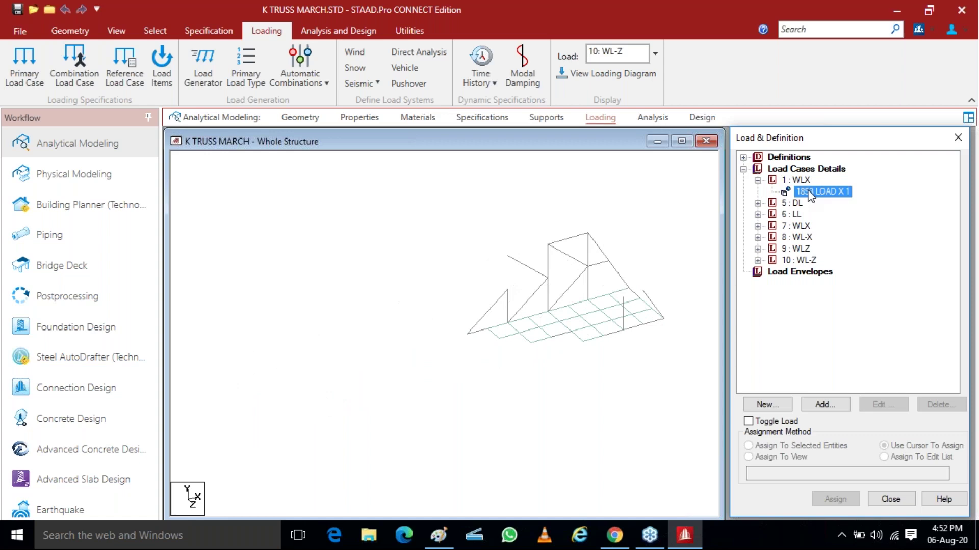
pyautogui.press('Delete')
# - Begin a response spectrum load item for load case 1 with code IS-1893 2002, ABS combination and Medium Soil subsoil class
pyautogui.click(796, 182)
pyautogui.click(816, 407)
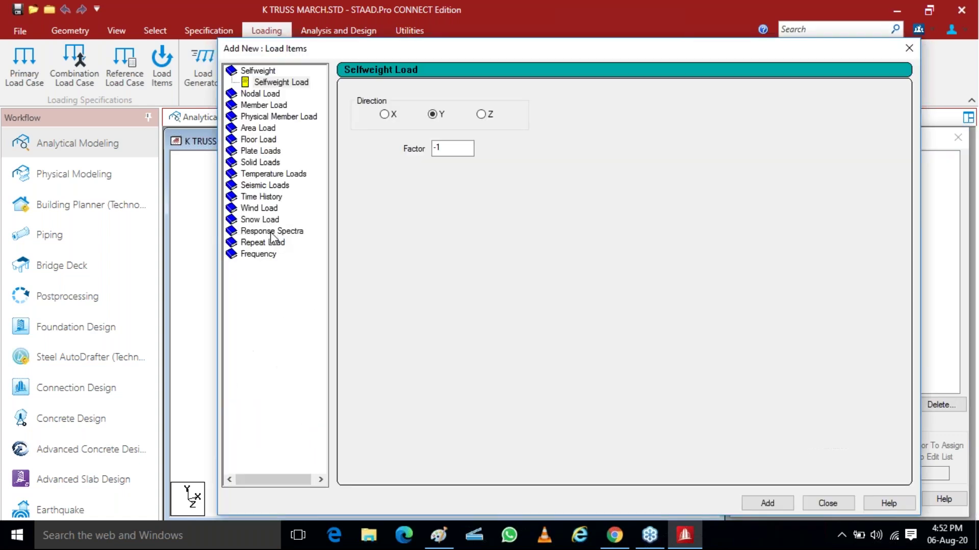
pyautogui.click(272, 232)
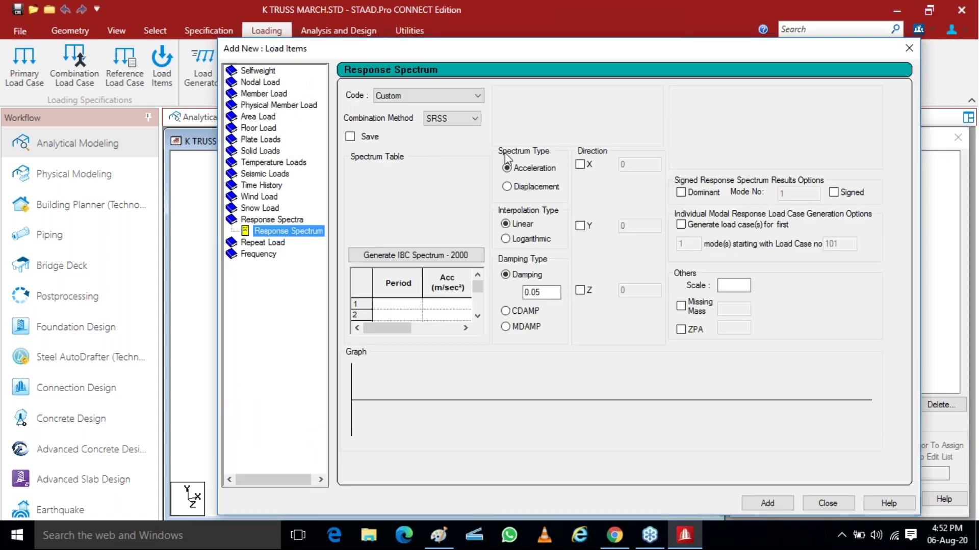
pyautogui.click(432, 95)
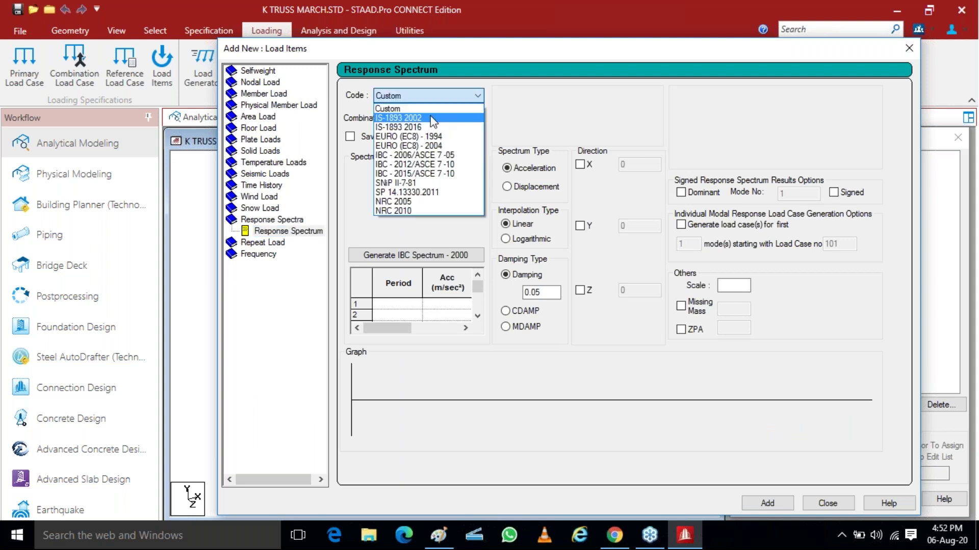
pyautogui.click(429, 127)
pyautogui.click(444, 97)
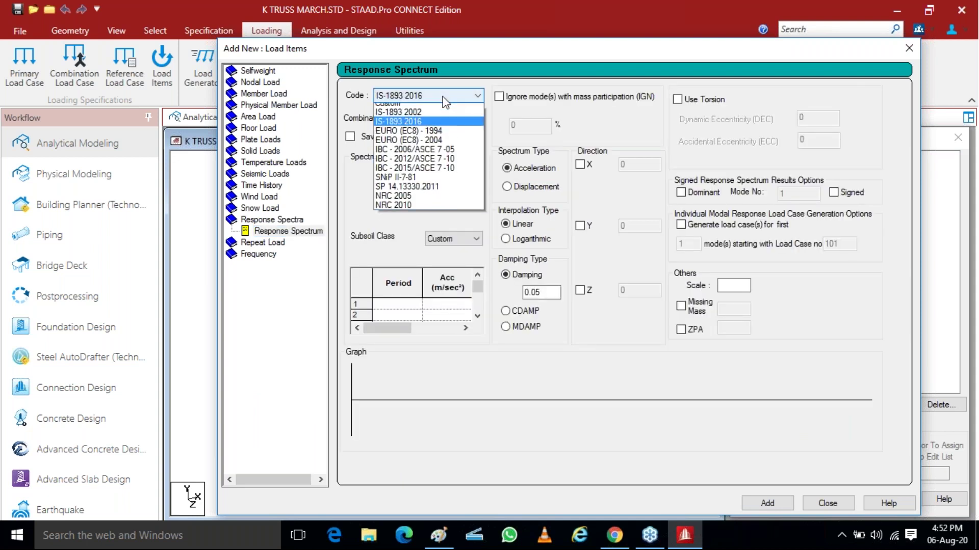
pyautogui.click(431, 111)
pyautogui.click(443, 118)
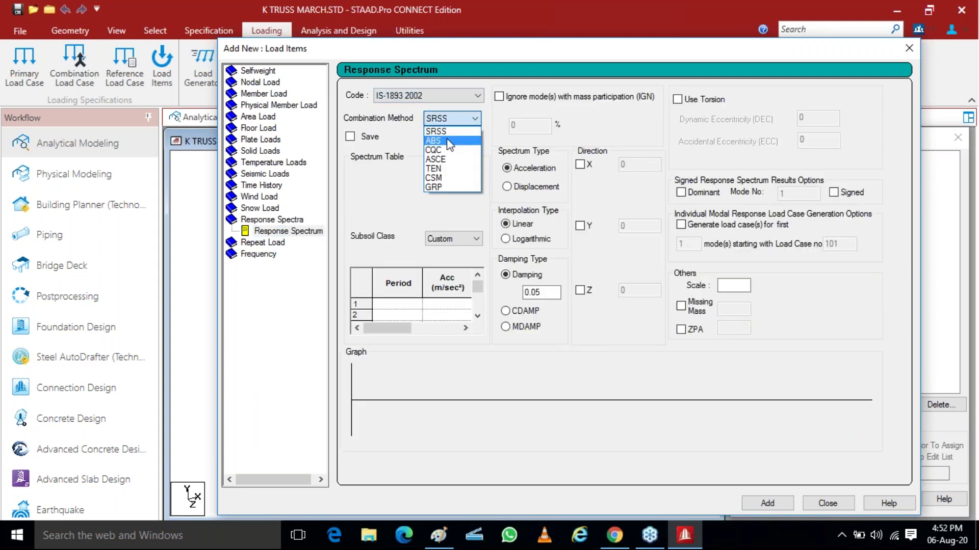
pyautogui.click(447, 141)
pyautogui.click(451, 238)
pyautogui.click(442, 269)
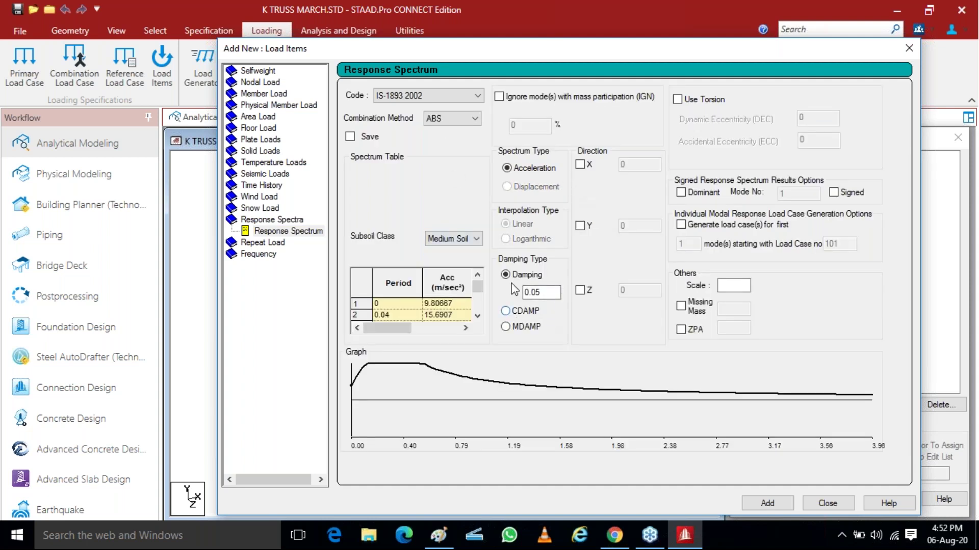
# - Enable the spectrum's X direction with a factor of 0.036 and add the item to load case 1
pyautogui.click(579, 164)
pyautogui.click(631, 164)
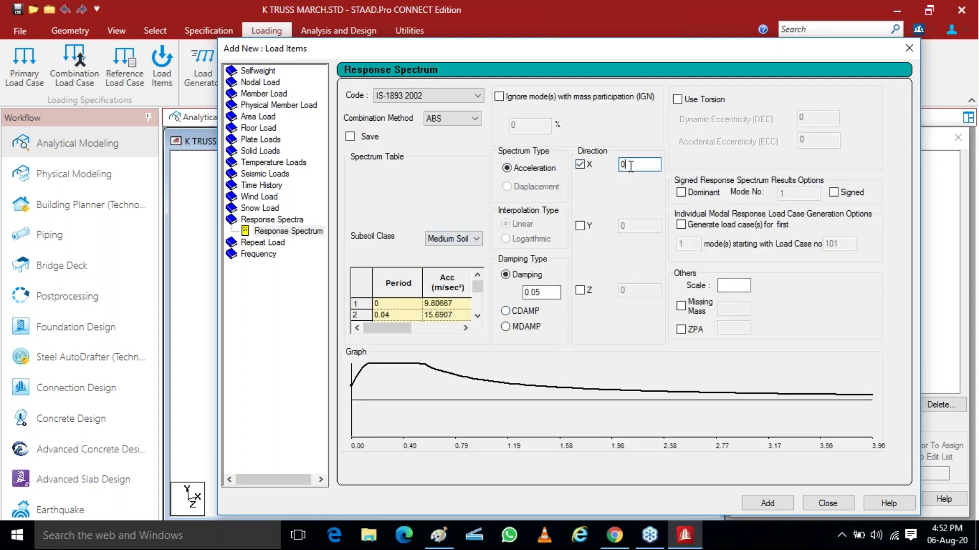
pyautogui.write('.')
pyautogui.write('36')
pyautogui.press('Left')
pyautogui.press('Left')
pyautogui.write('0')
pyautogui.click(770, 504)
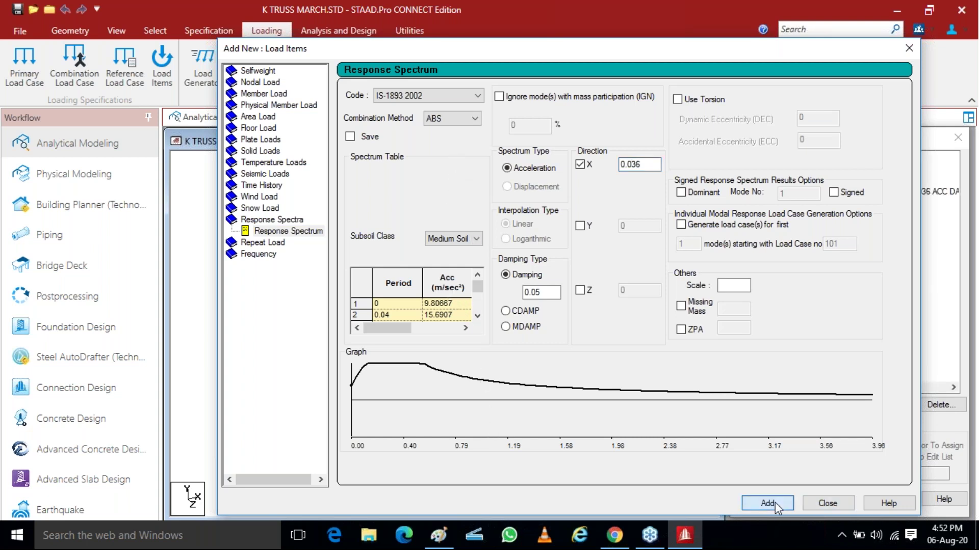
pyautogui.click(815, 504)
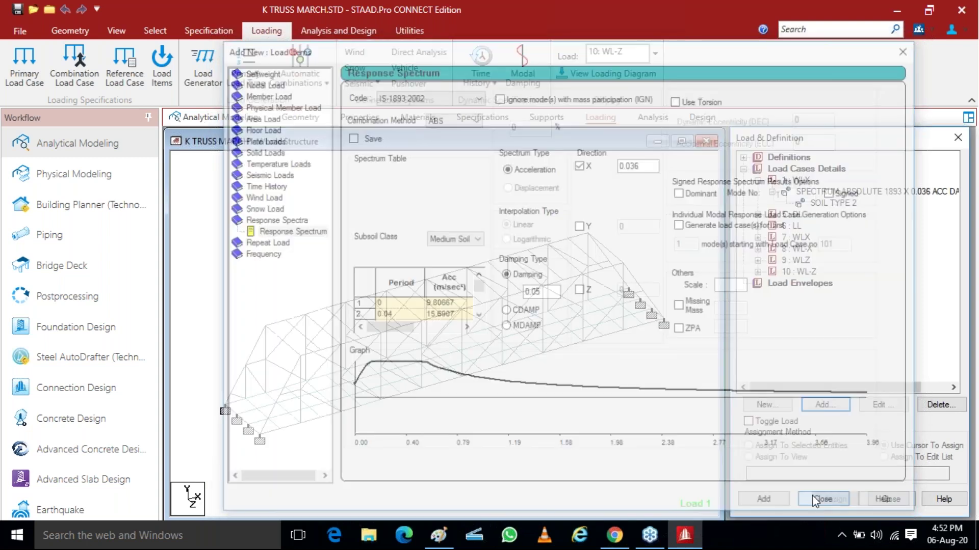
# - Run the analysis of the truss model and proceed to its output file
pyautogui.click(339, 30)
pyautogui.click(232, 67)
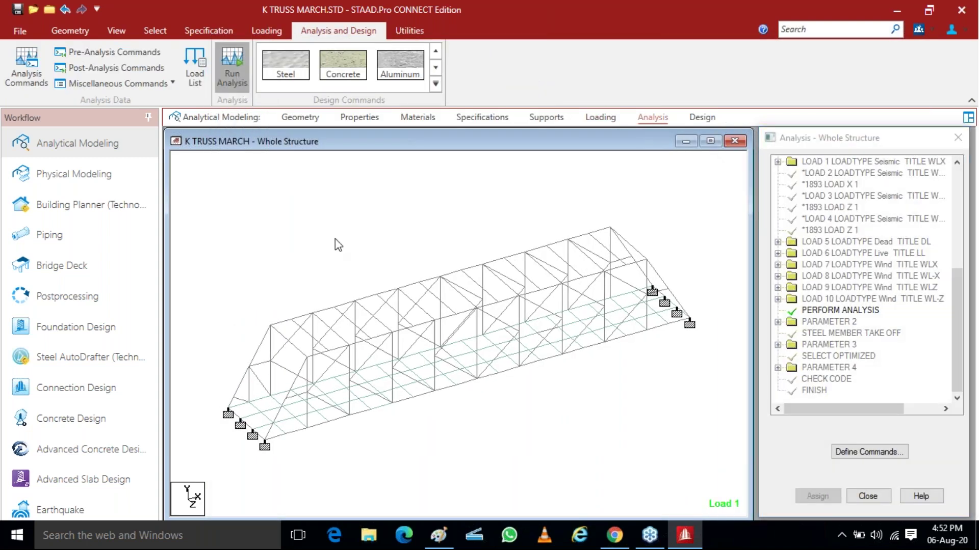
pyautogui.click(483, 351)
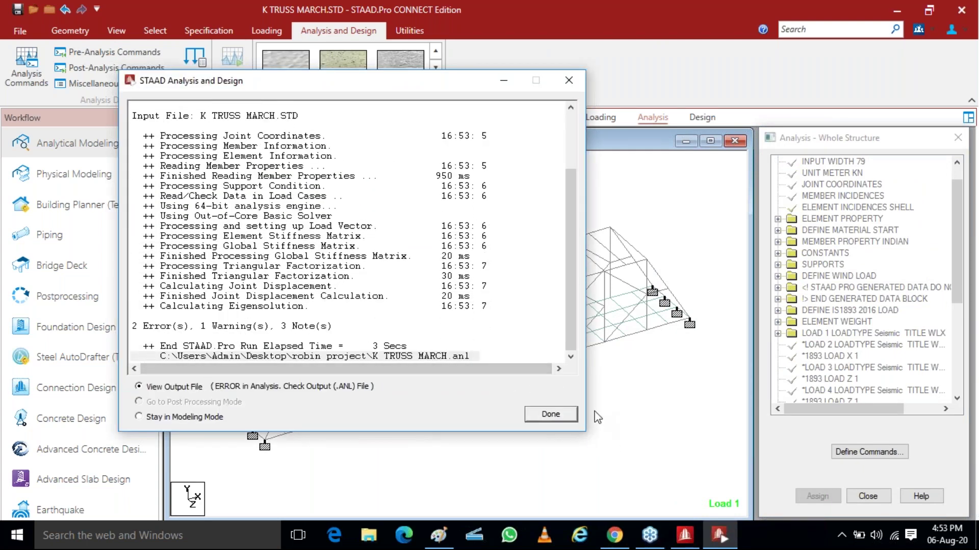
pyautogui.click(557, 410)
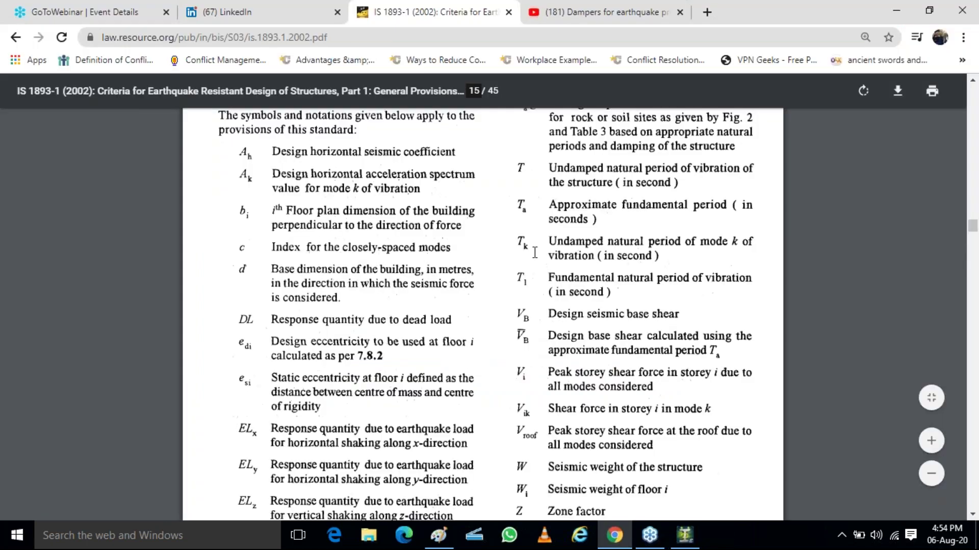
# - Examine the symbols list in the IS 1893-1 (2002) PDF for the seismic weight and design base shear notations
pyautogui.scroll(6, 537, 257)
pyautogui.scroll(-6, 537, 258)
pyautogui.scroll(-4, 538, 258)
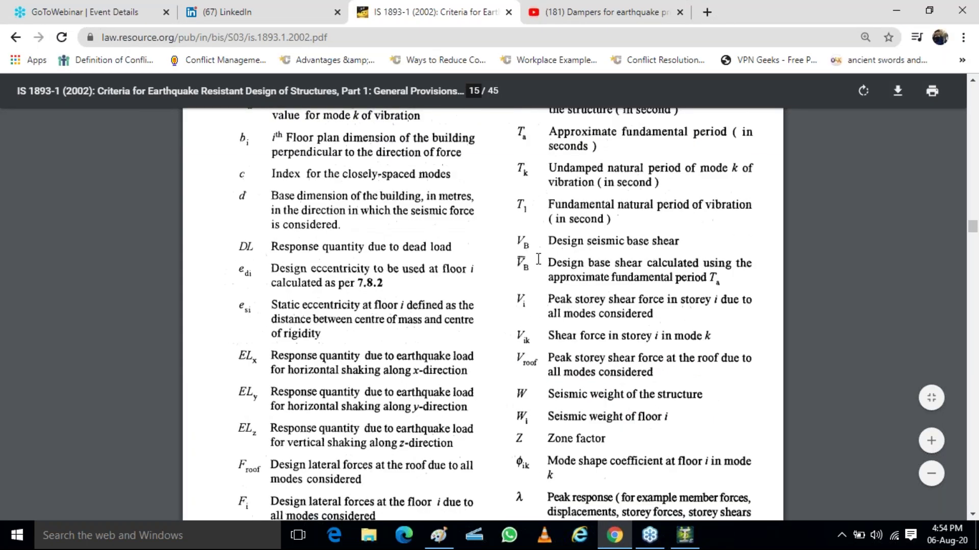
pyautogui.moveTo(521, 276); pyautogui.dragTo(679, 280)
pyautogui.click(691, 327)
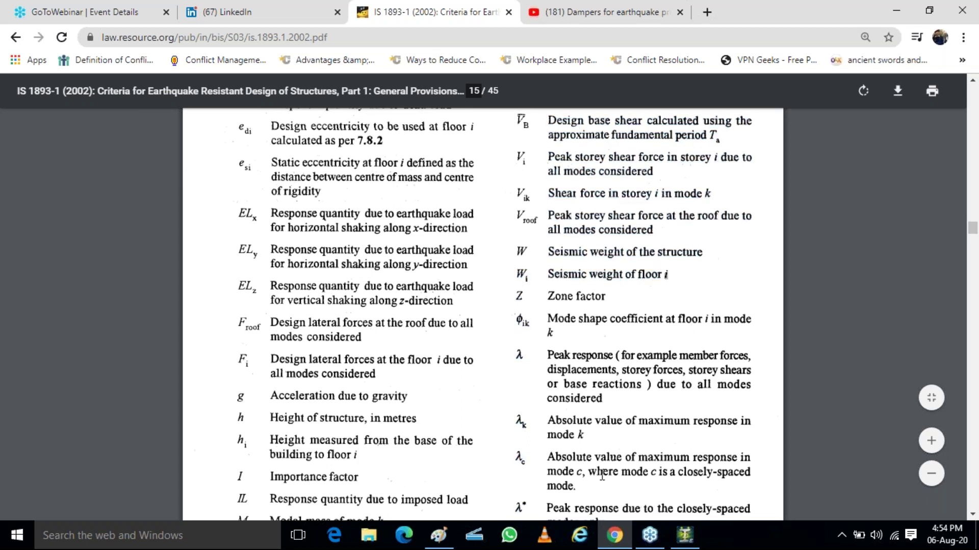
# - Switch to STAAD.Pro V8i, open the recent file 6th aug and display its load definitions
pyautogui.click(686, 534)
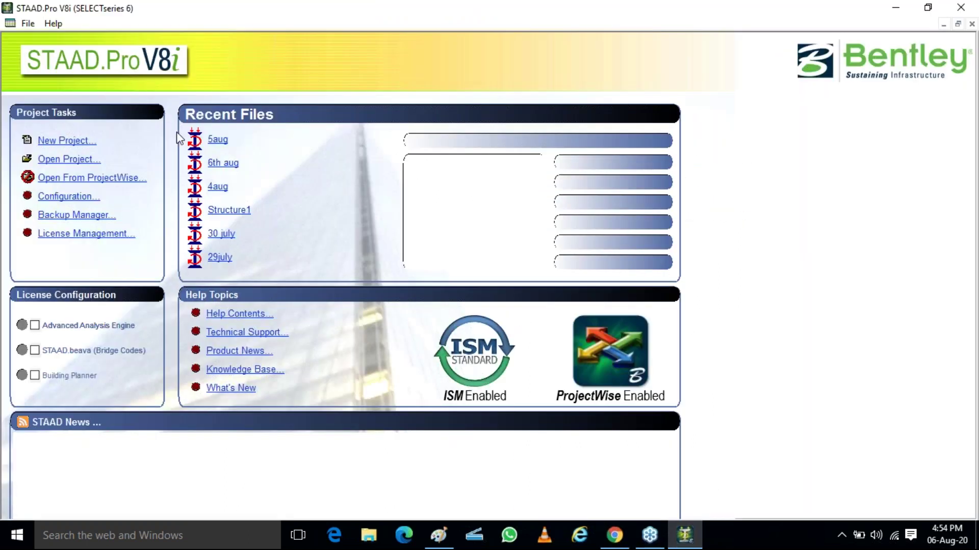
pyautogui.click(223, 163)
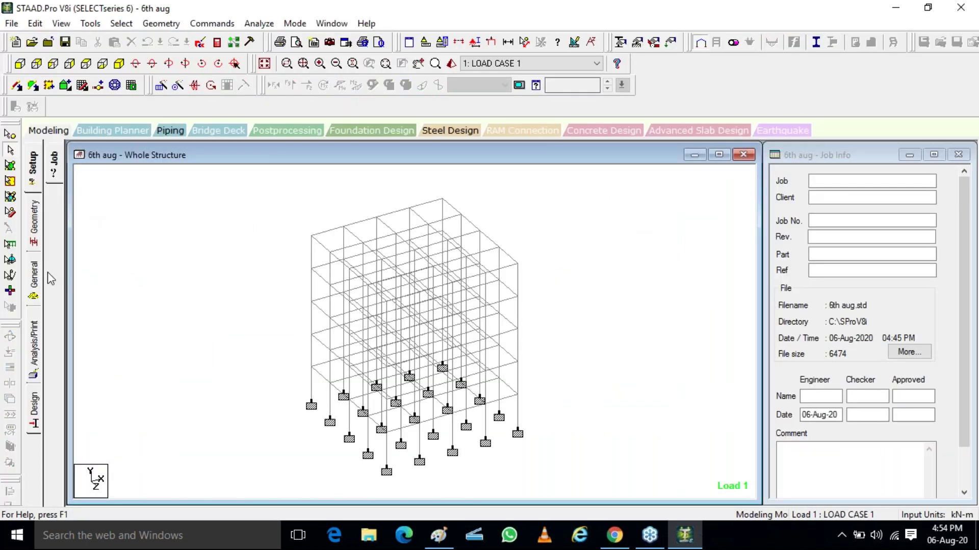
pyautogui.click(32, 276)
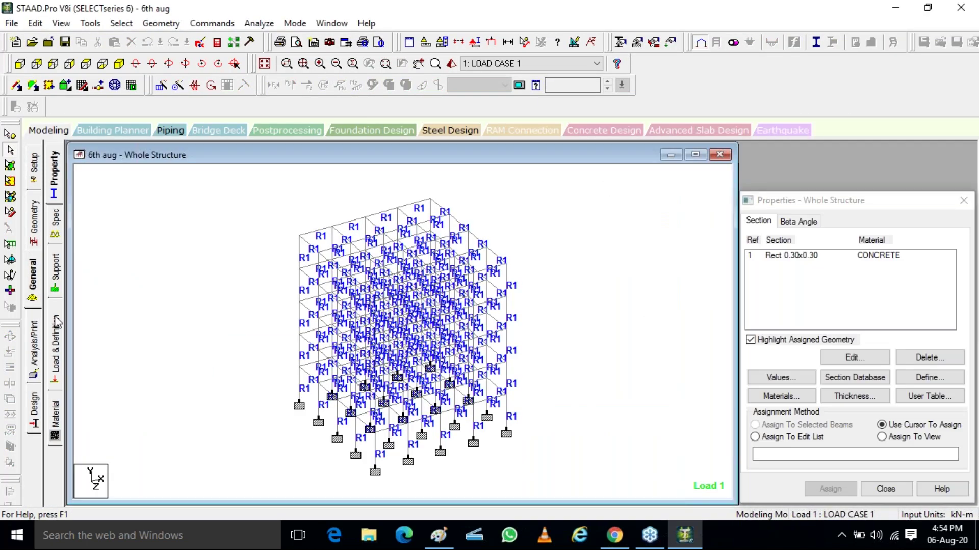
pyautogui.click(54, 347)
# - Delete the absolute 1893 spectrum item from load case 3 SS
pyautogui.click(749, 179)
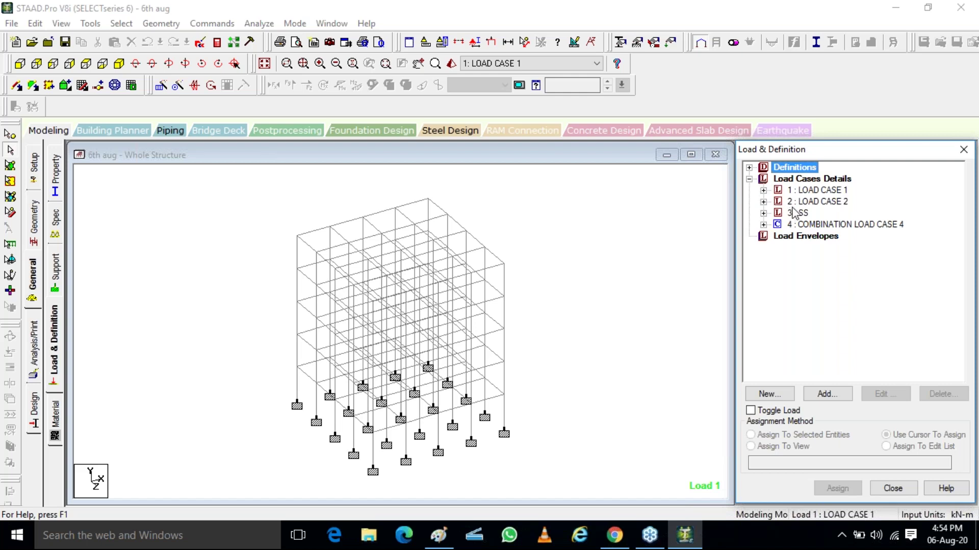
pyautogui.click(763, 213)
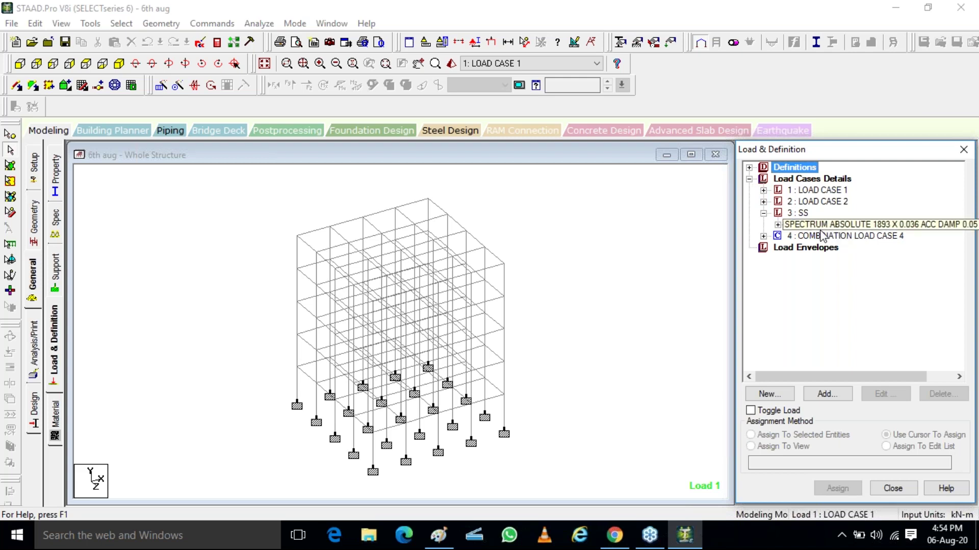
pyautogui.click(822, 226)
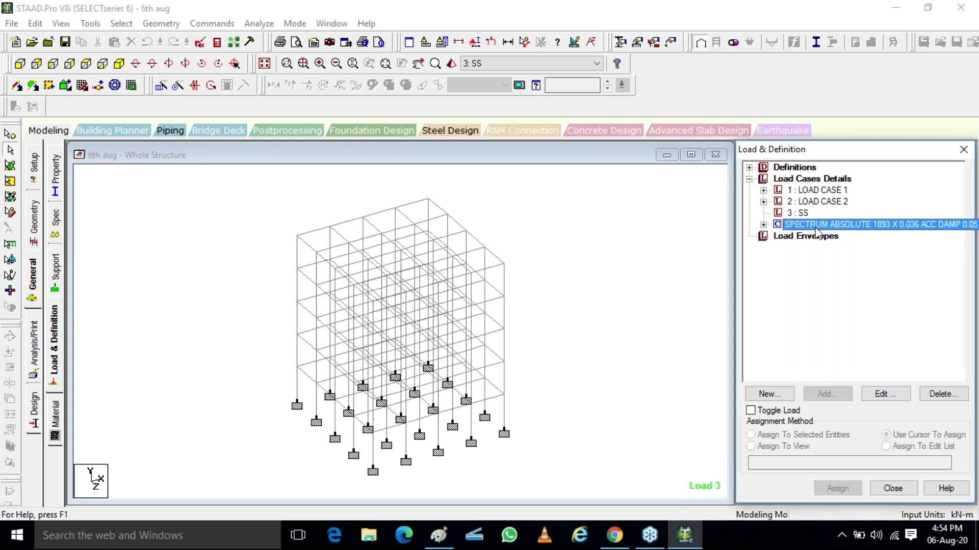
pyautogui.click(814, 227)
# - Add selfweight loads with factor 1 in the X, Y and Z directions to load case 3 SS
pyautogui.click(827, 394)
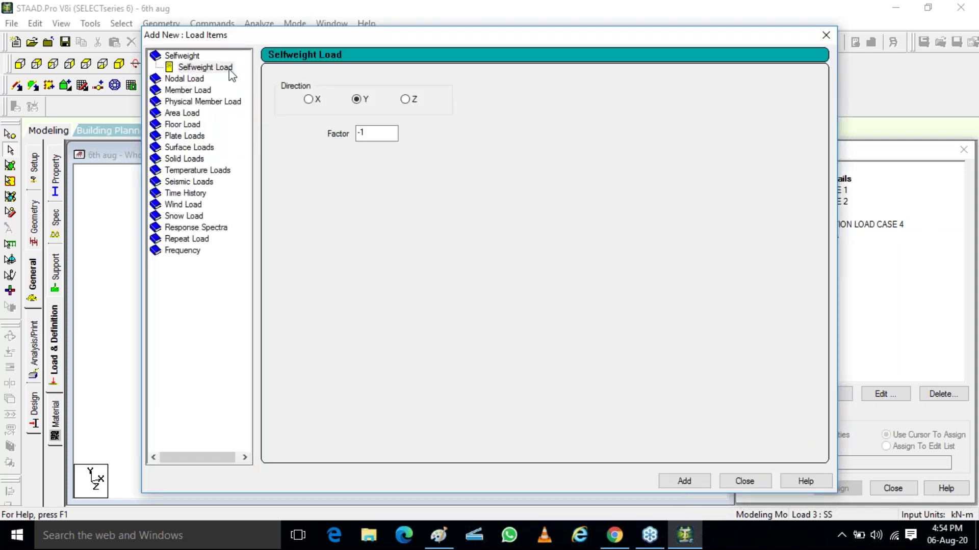
pyautogui.click(309, 99)
pyautogui.moveTo(377, 133); pyautogui.dragTo(343, 132)
pyautogui.write('1')
pyautogui.click(684, 483)
pyautogui.click(358, 100)
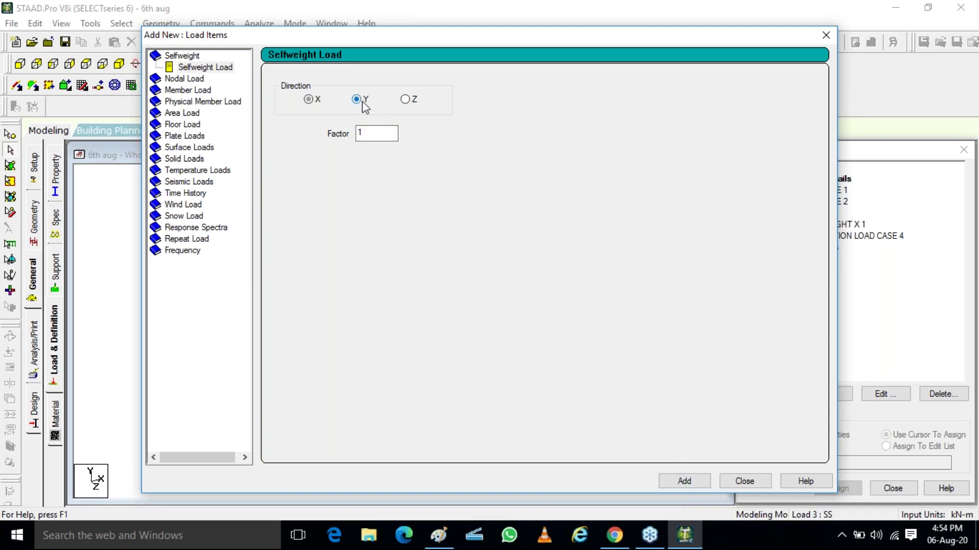
pyautogui.click(684, 481)
pyautogui.click(405, 100)
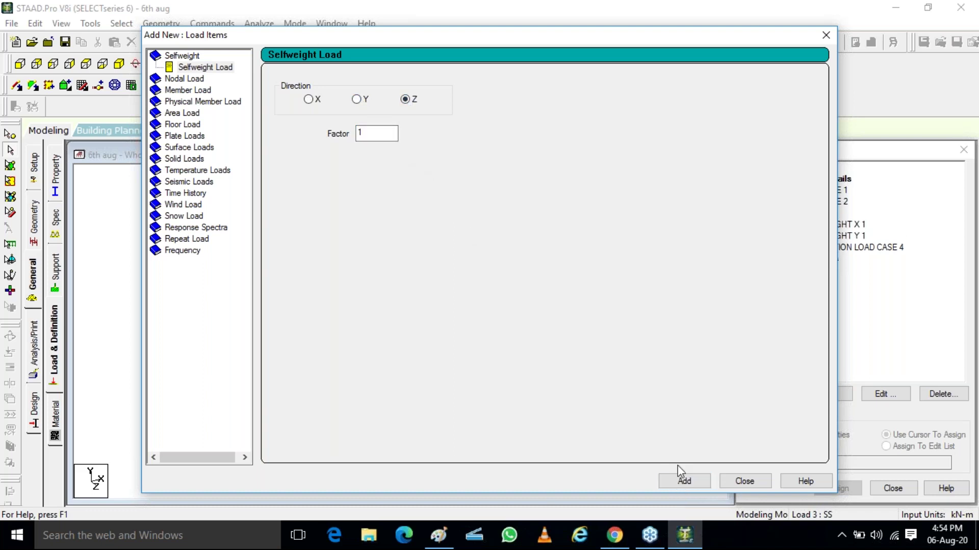
pyautogui.click(684, 481)
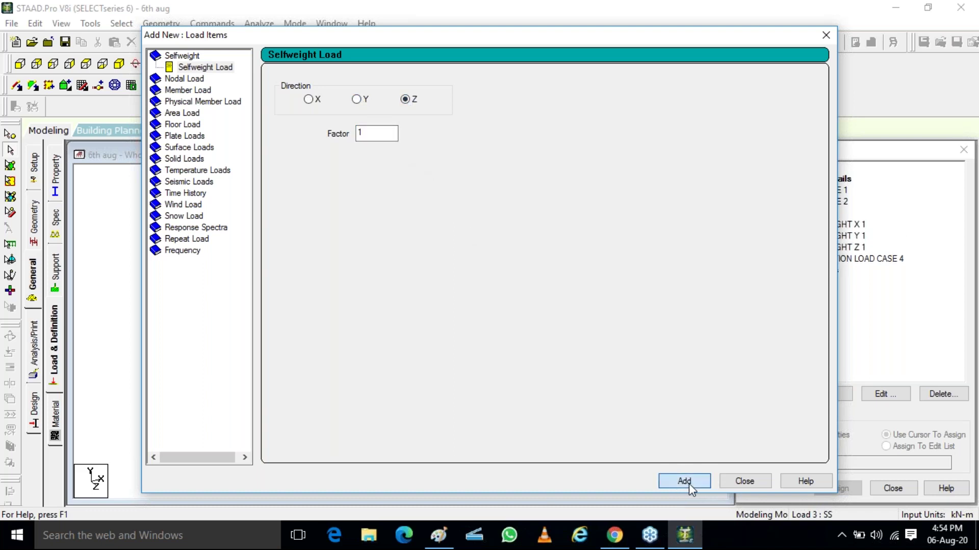
# - Add uniform member forces of 13 kN/m in the GX, GY and GZ directions to load case 3 SS
pyautogui.click(189, 90)
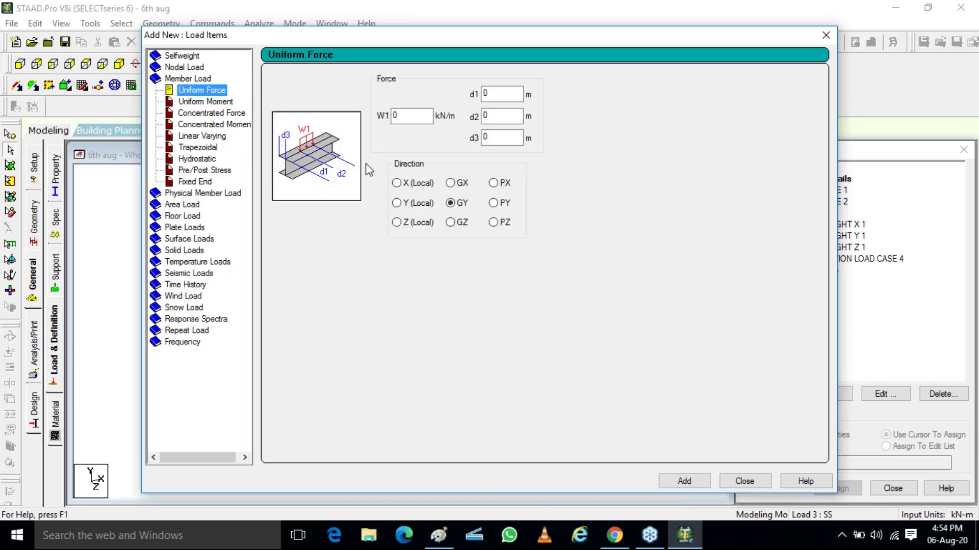
pyautogui.click(413, 116)
pyautogui.moveTo(395, 116); pyautogui.dragTo(383, 118)
pyautogui.write('13')
pyautogui.click(450, 183)
pyautogui.click(671, 484)
pyautogui.click(451, 203)
pyautogui.click(680, 482)
pyautogui.click(462, 222)
pyautogui.click(685, 482)
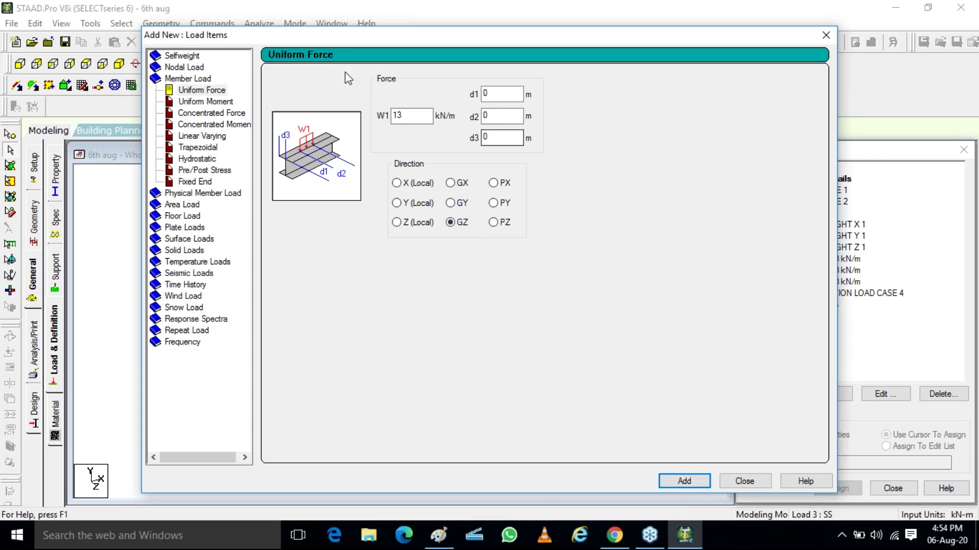
# - Add floor loads of 2.5 kN/m2 over a Y range of 0 to 20 m in global X, Y and Z to load case 3
pyautogui.click(189, 287)
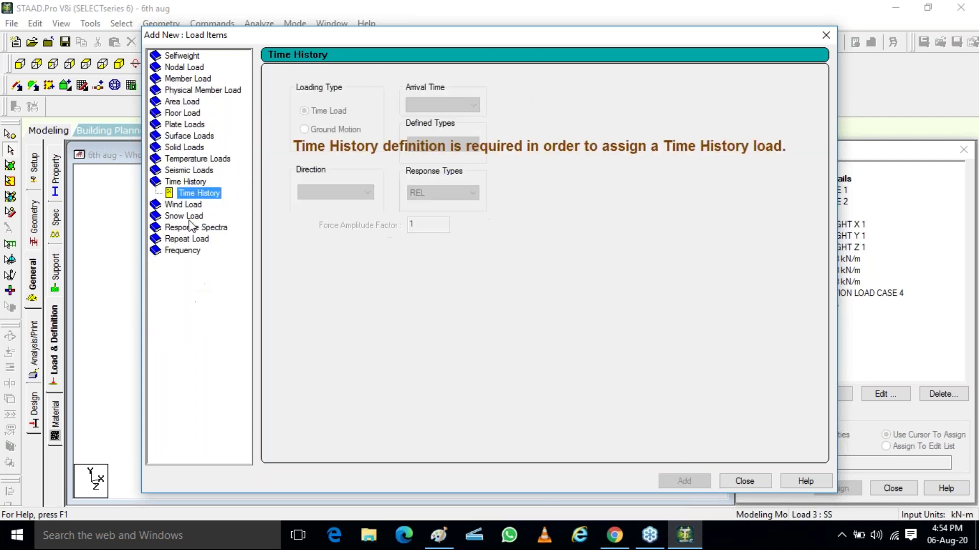
pyautogui.click(182, 113)
pyautogui.doubleClick(342, 146)
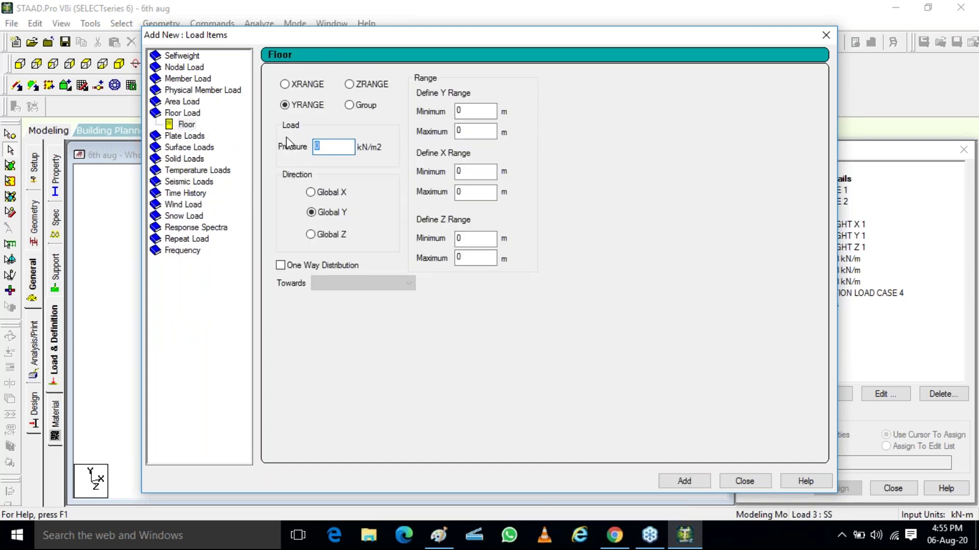
pyautogui.write('2.5')
pyautogui.doubleClick(466, 131)
pyautogui.write('20')
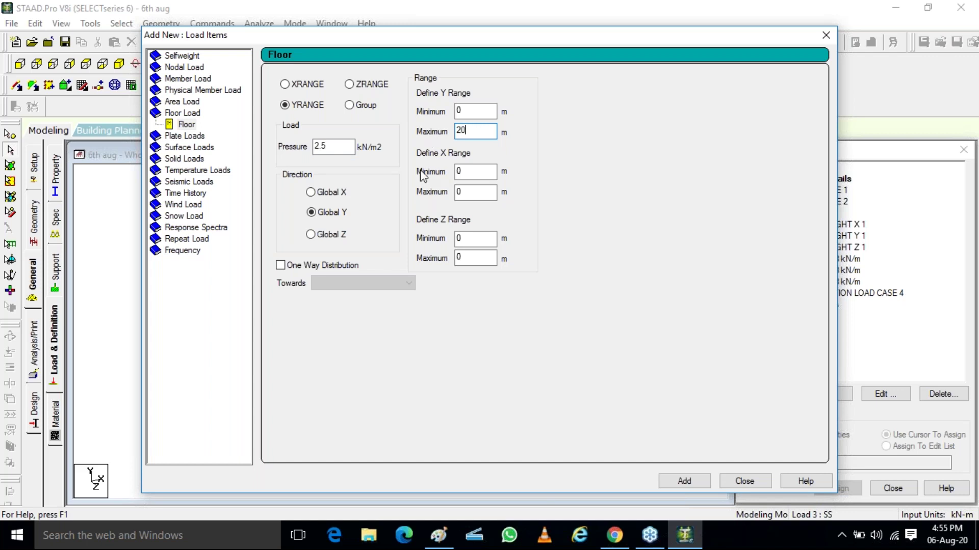
pyautogui.click(310, 192)
pyautogui.click(683, 481)
pyautogui.click(311, 212)
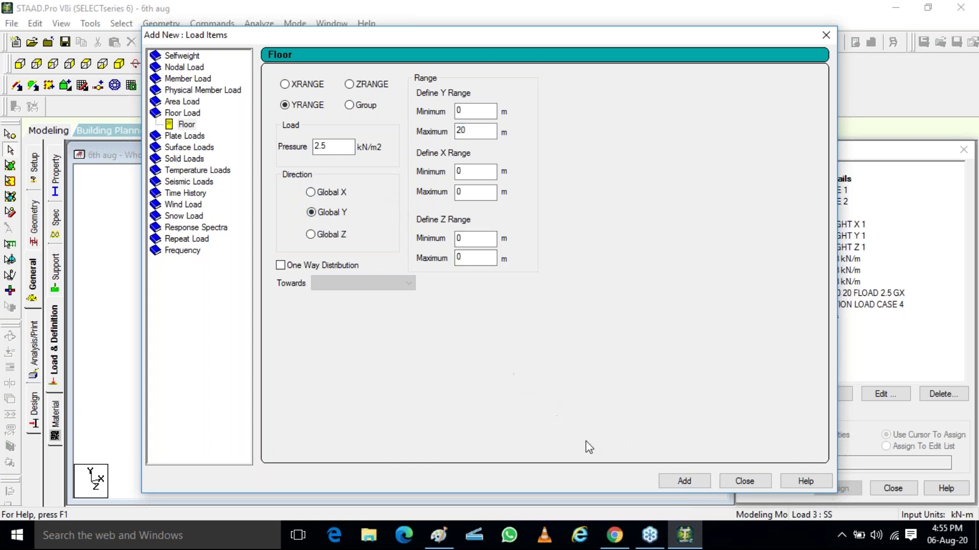
pyautogui.click(684, 480)
pyautogui.click(337, 235)
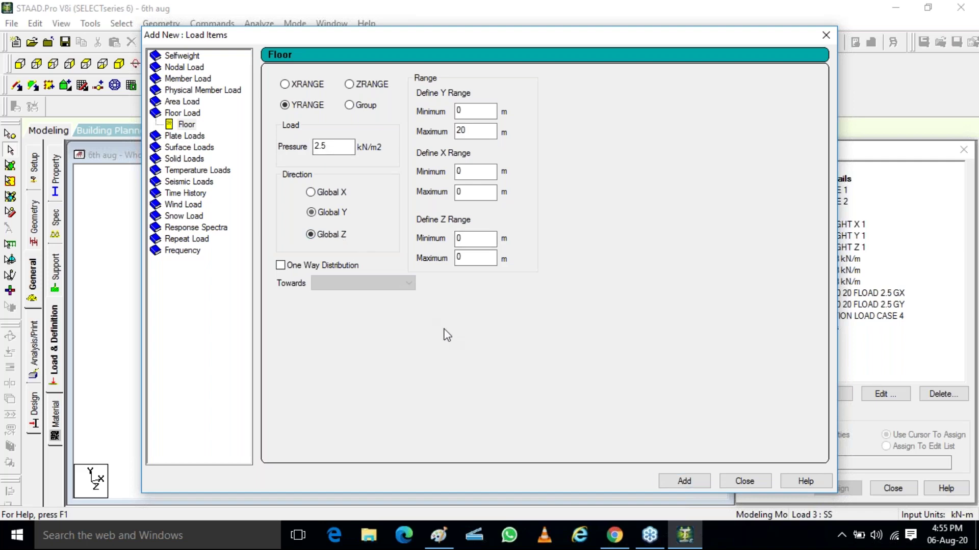
pyautogui.click(688, 483)
pyautogui.click(748, 480)
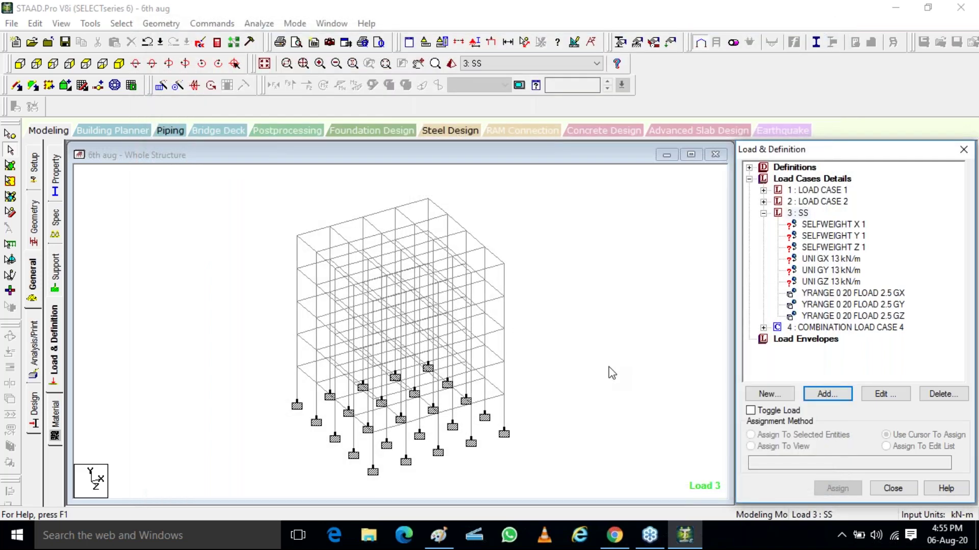
# - Switch to Chrome and examine the seismic weight symbols in the IS 1893-1 (2002) PDF, then return to STAAD.Pro
pyautogui.click(615, 535)
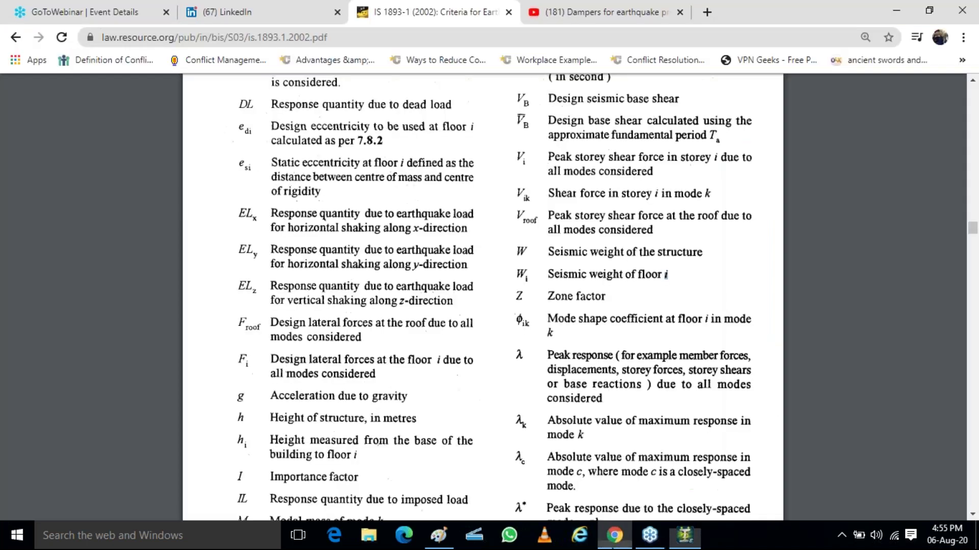
pyautogui.moveTo(516, 274); pyautogui.dragTo(694, 254)
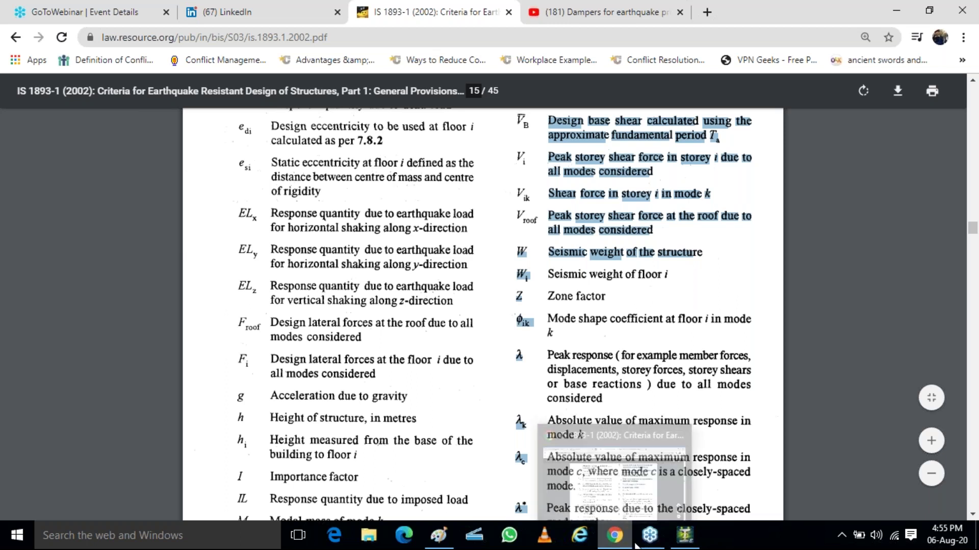
pyautogui.click(684, 535)
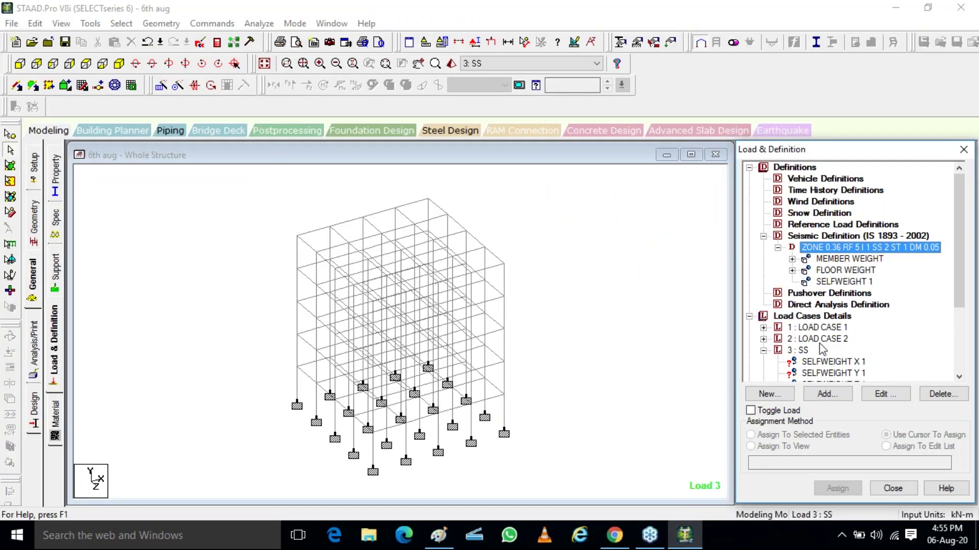
# - Assign the X, Y and Z selfweight items of load case 3 SS to the whole view
pyautogui.scroll(-1, 819, 342)
pyautogui.scroll(-1, 821, 338)
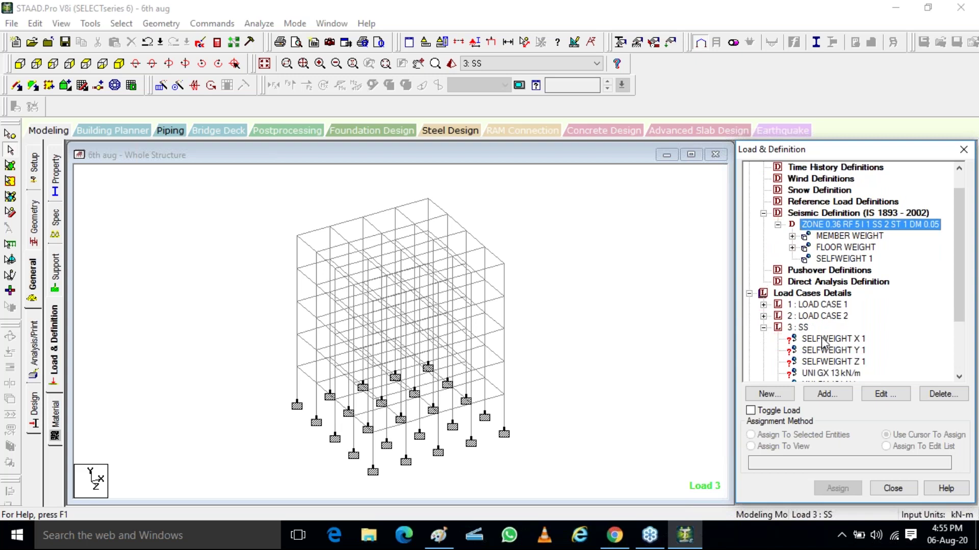
pyautogui.scroll(-7, 821, 342)
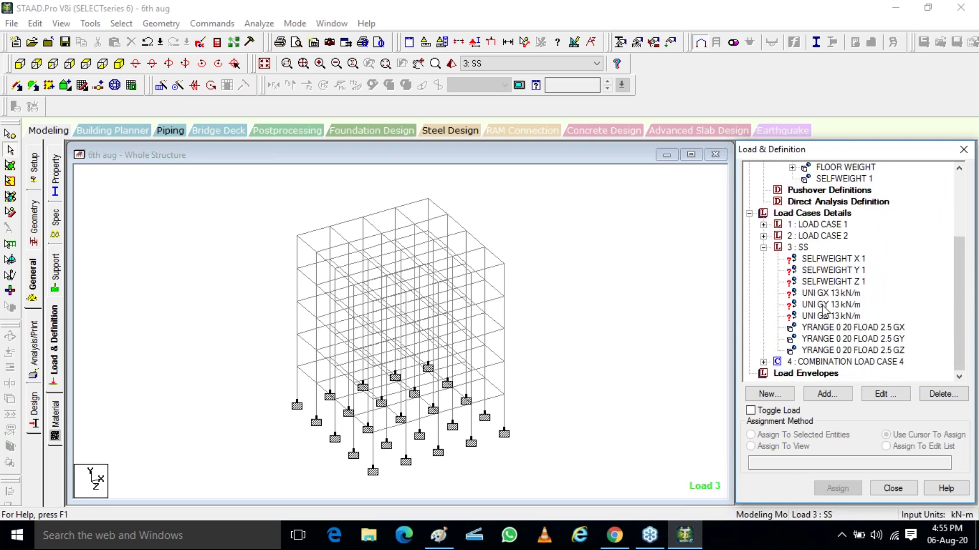
pyautogui.click(817, 261)
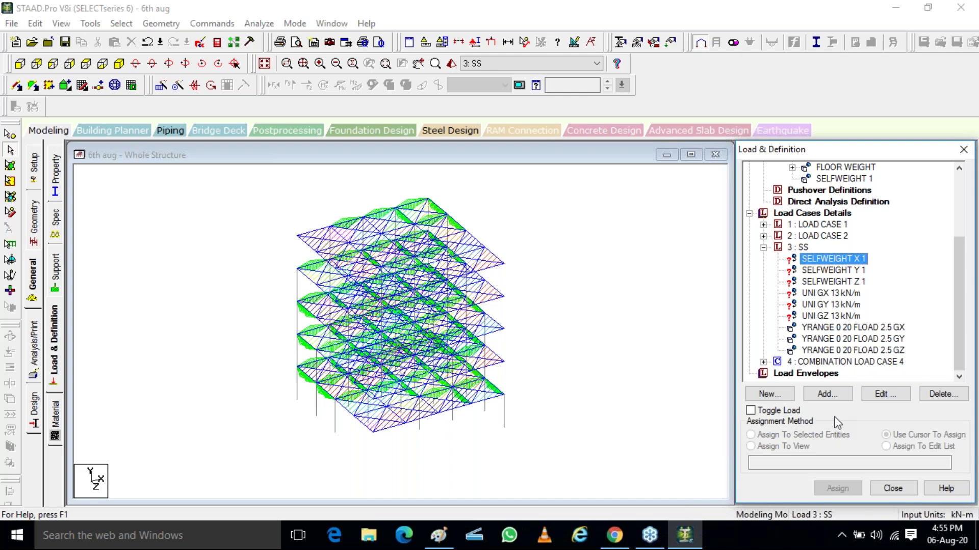
pyautogui.click(838, 489)
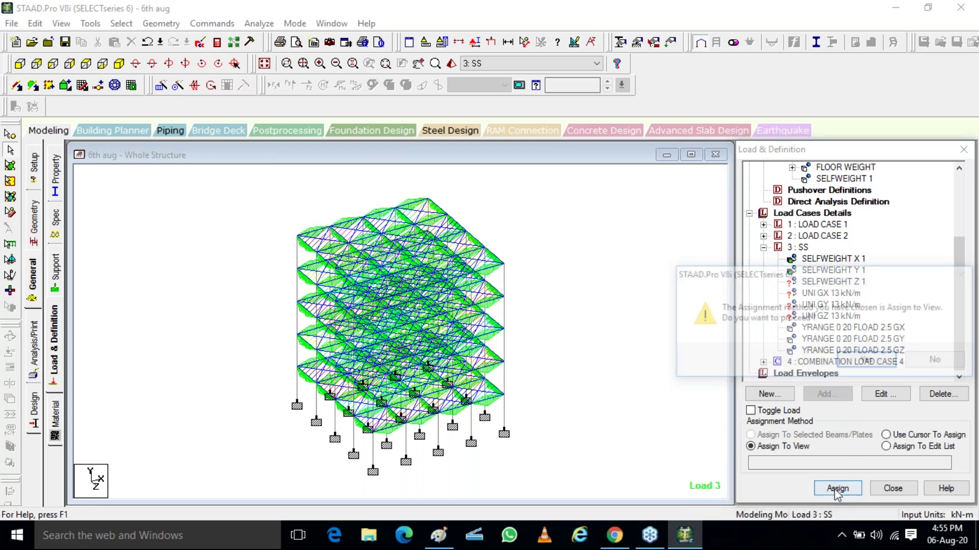
pyautogui.click(857, 362)
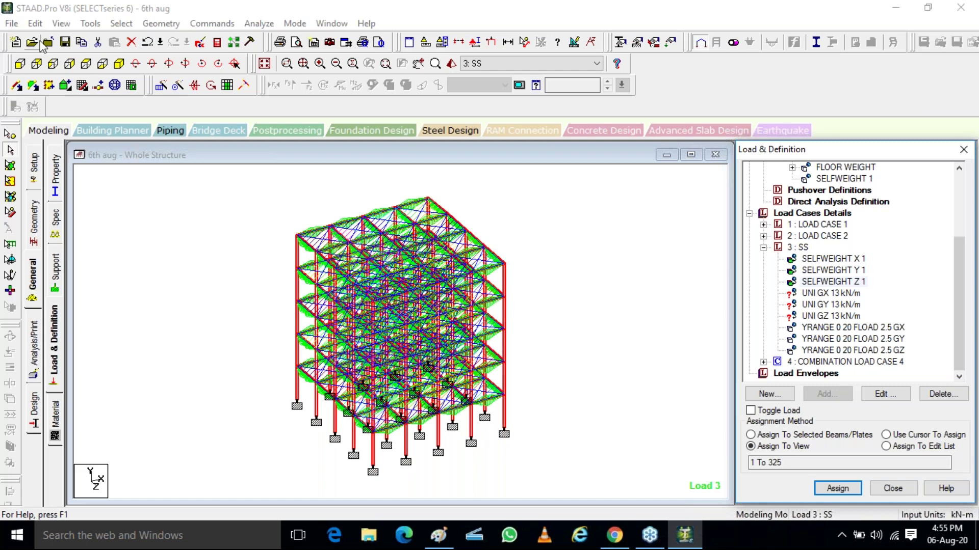
pyautogui.click(121, 23)
pyautogui.click(121, 23)
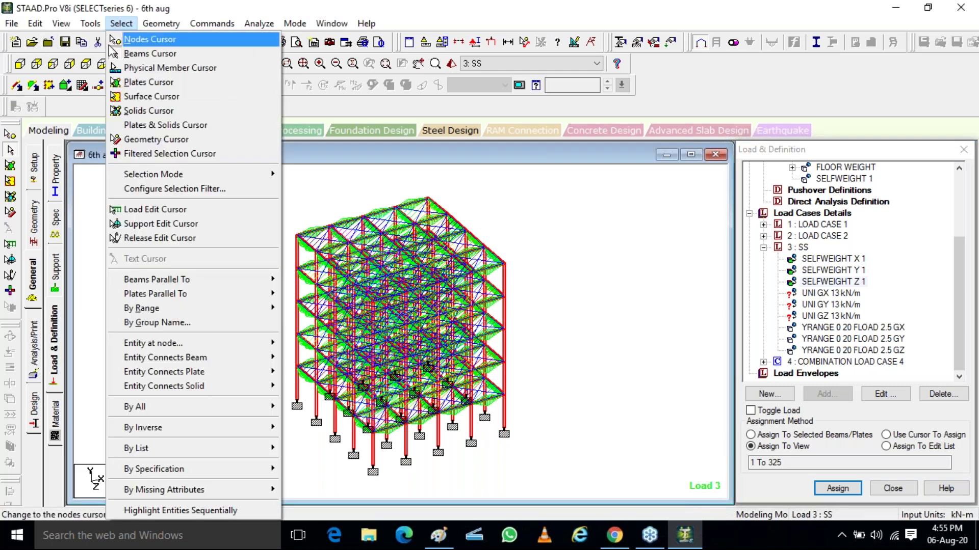
pyautogui.click(128, 2)
pyautogui.click(121, 26)
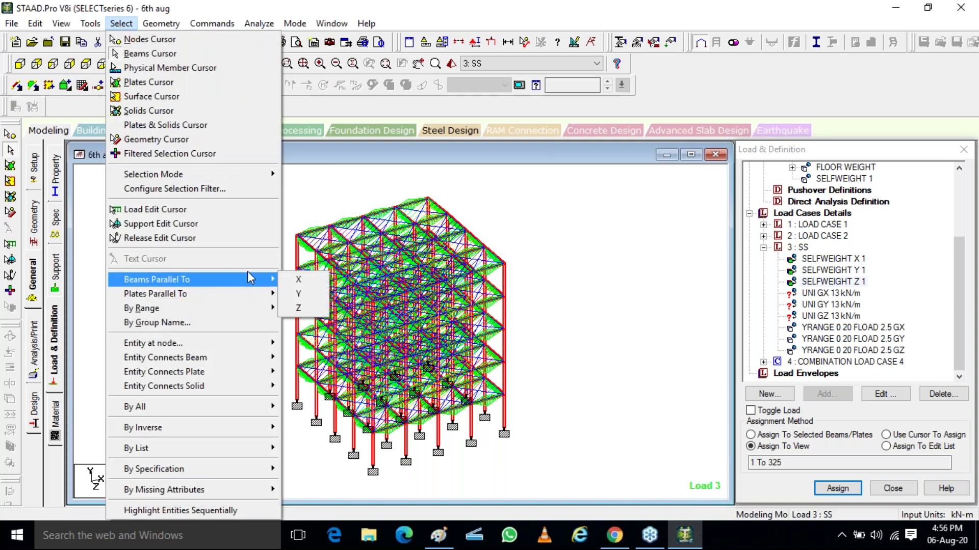
pyautogui.click(332, 203)
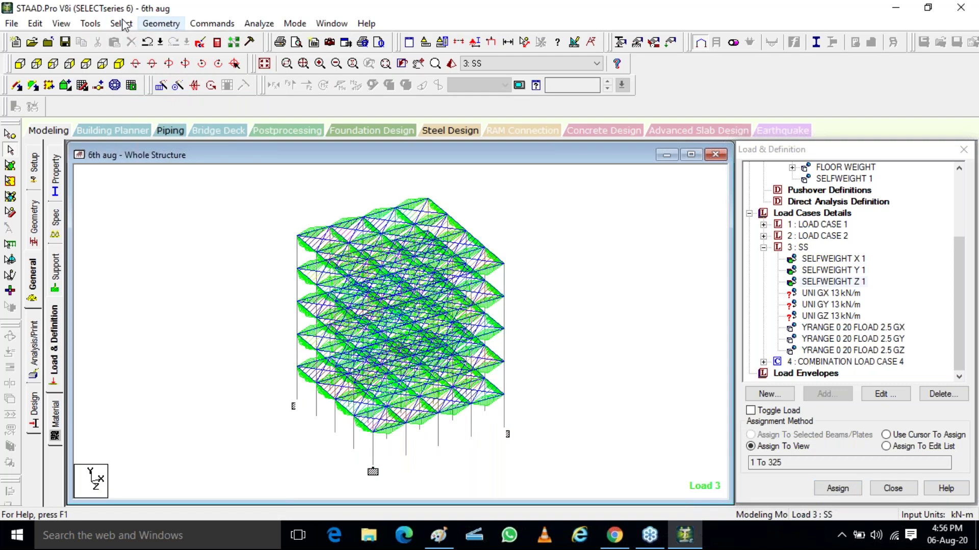
pyautogui.click(122, 23)
pyautogui.click(131, 24)
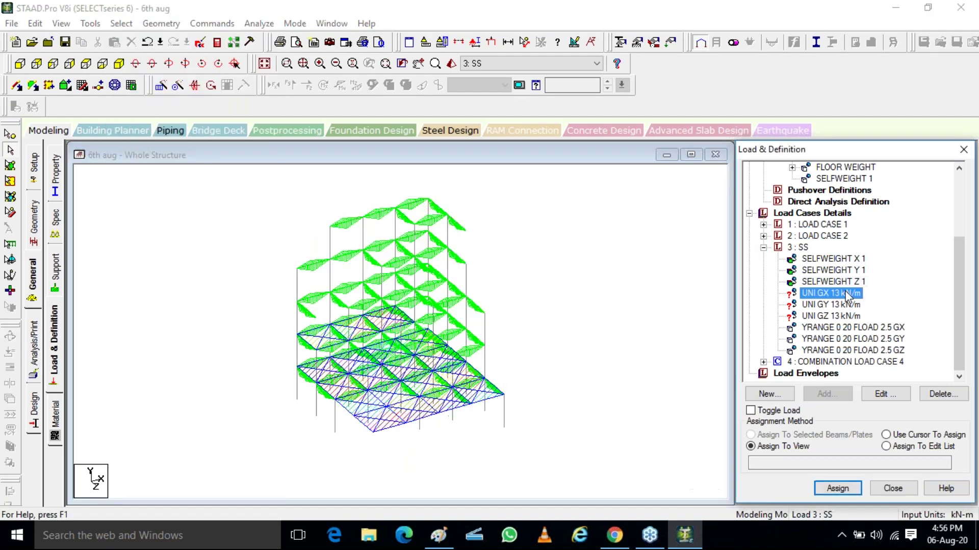
# - Select all beams parallel to X and Z and assign the UNI GX 13 kN/m load of load case 3 to them
pyautogui.click(121, 24)
pyautogui.moveTo(264, 280)
pyautogui.click(304, 282)
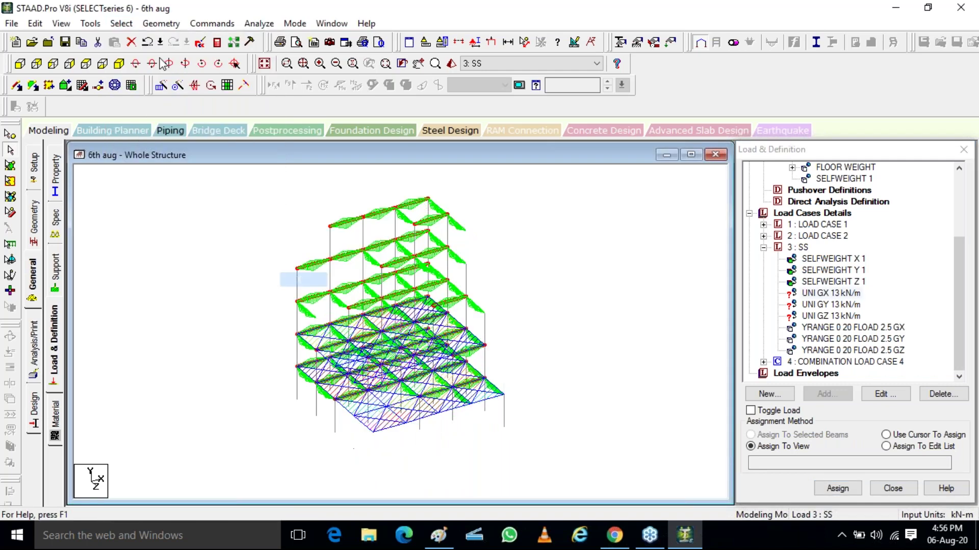
pyautogui.click(121, 23)
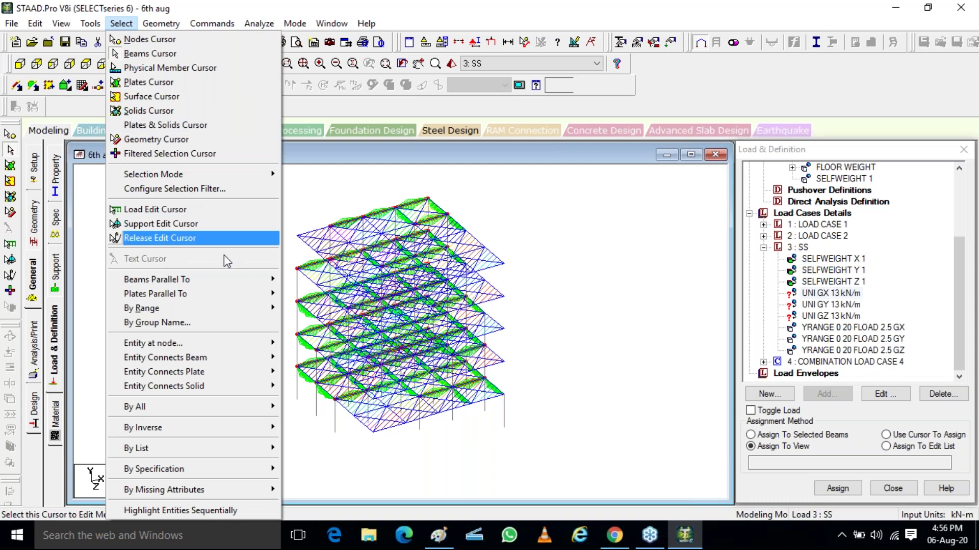
pyautogui.moveTo(261, 280)
pyautogui.click(308, 306)
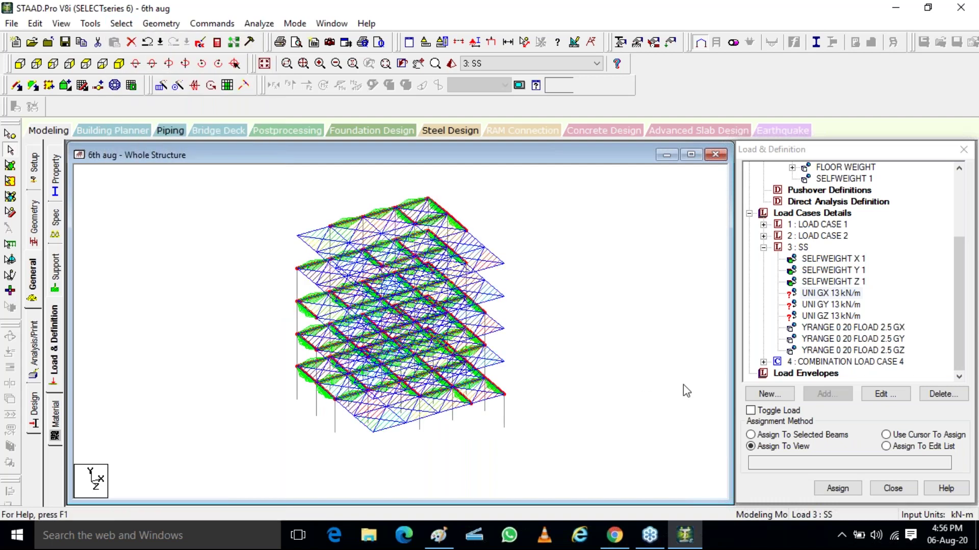
pyautogui.click(819, 437)
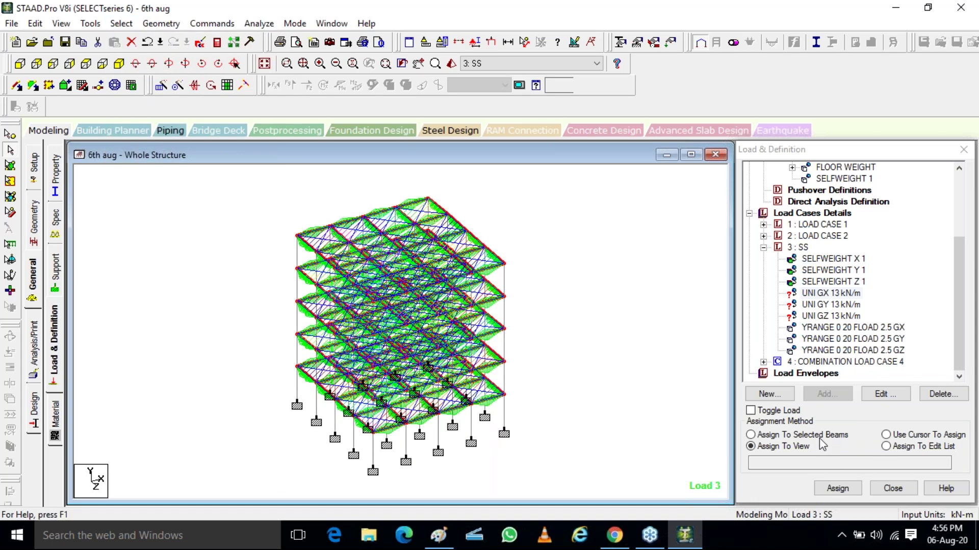
pyautogui.click(837, 488)
pyautogui.click(856, 367)
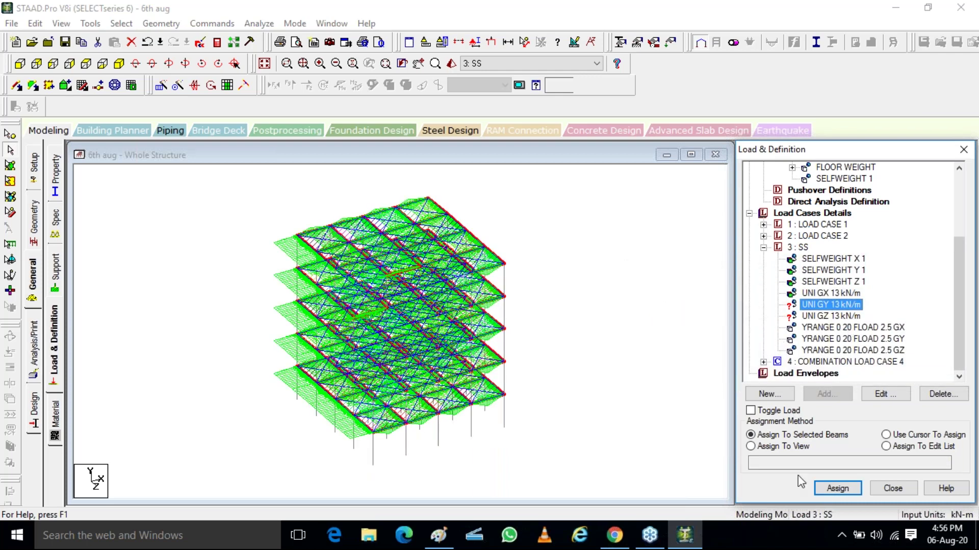
# - Assign the UNI GY and UNI GZ 13 kN/m loads of load case 3 to the same selected beams
pyautogui.click(835, 488)
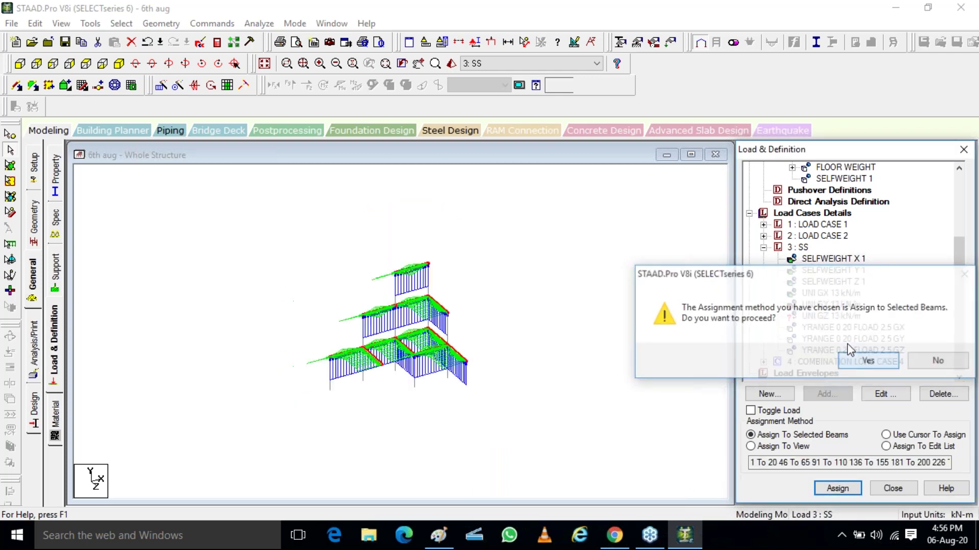
pyautogui.click(806, 360)
pyautogui.click(845, 318)
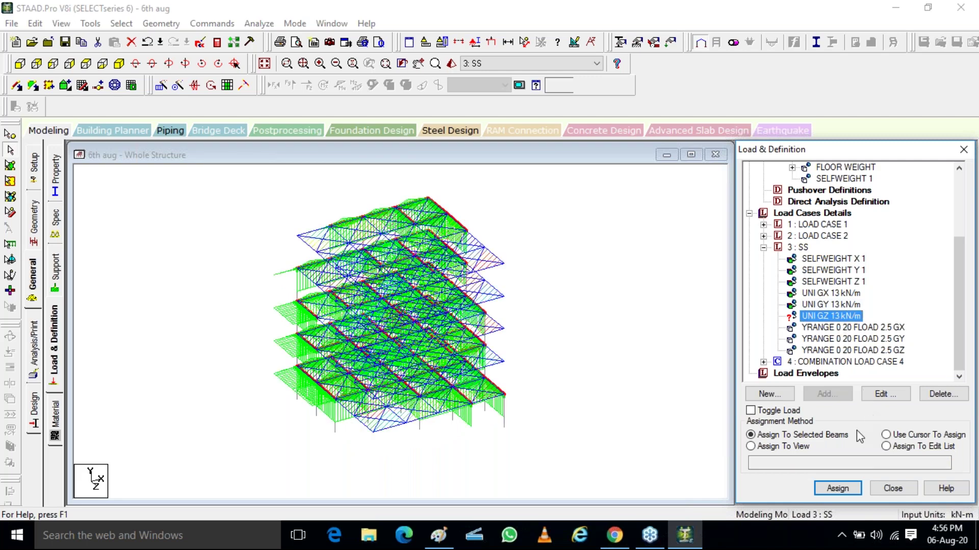
pyautogui.click(836, 489)
pyautogui.click(866, 360)
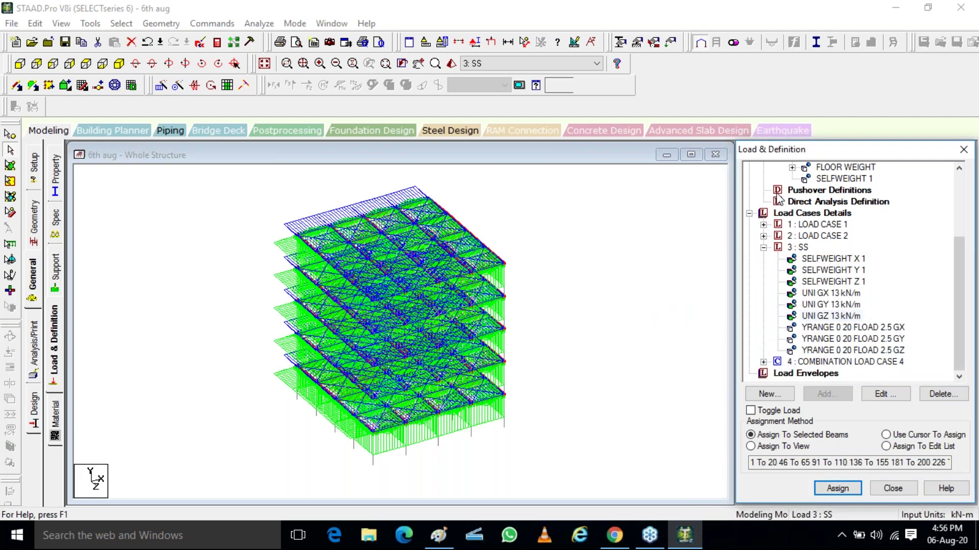
# - Set up a new response spectrum load in load case 3 SS with code IS-1893 and subsoil class Hard Soil
pyautogui.click(795, 250)
pyautogui.click(816, 398)
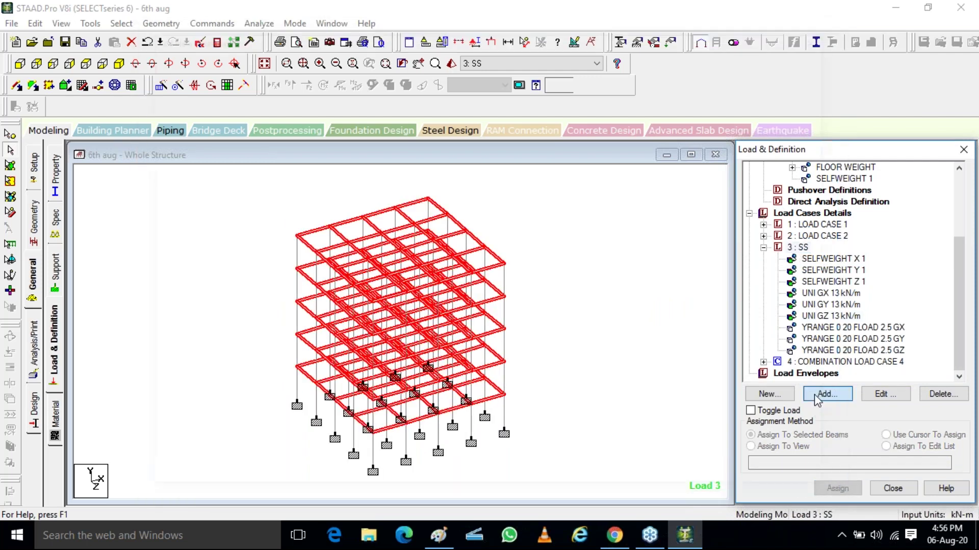
pyautogui.click(196, 227)
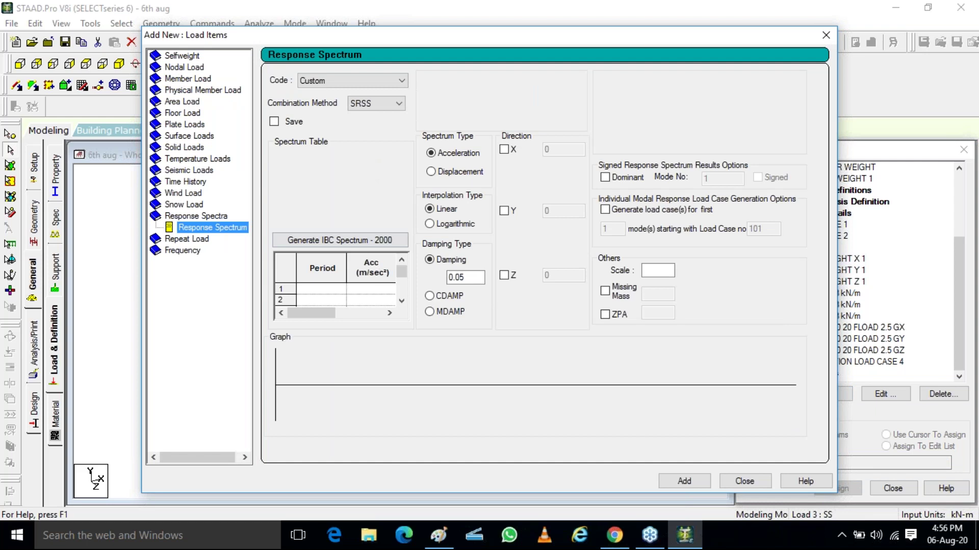
pyautogui.click(365, 81)
pyautogui.click(371, 111)
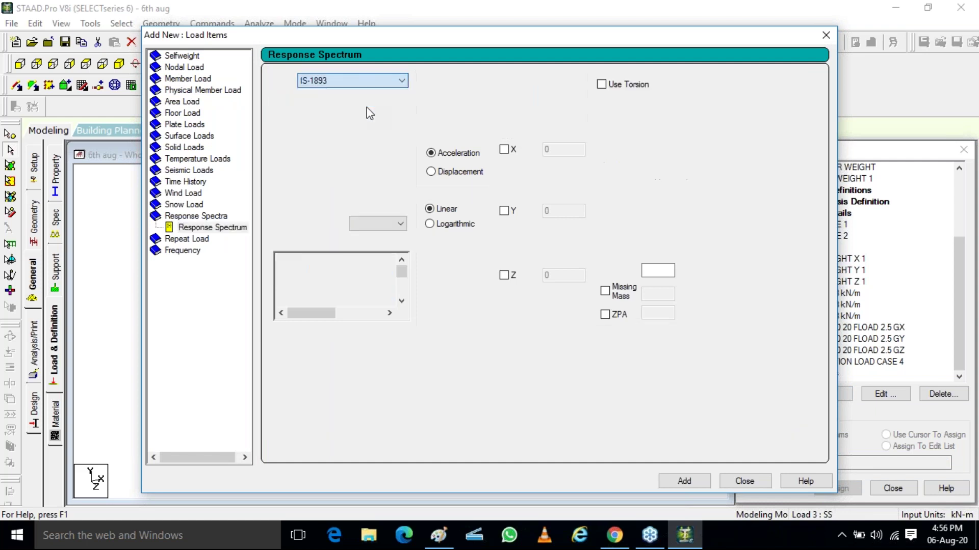
pyautogui.click(363, 225)
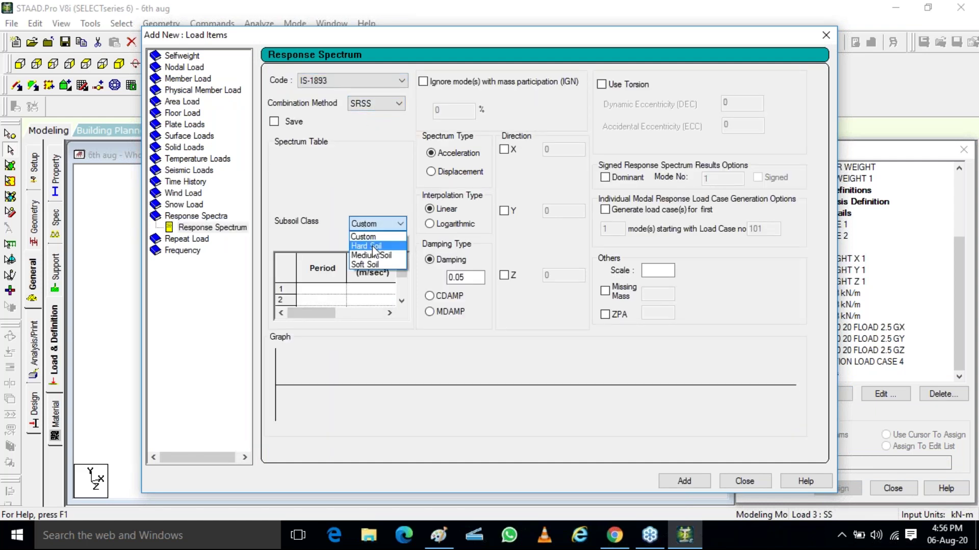
pyautogui.click(372, 246)
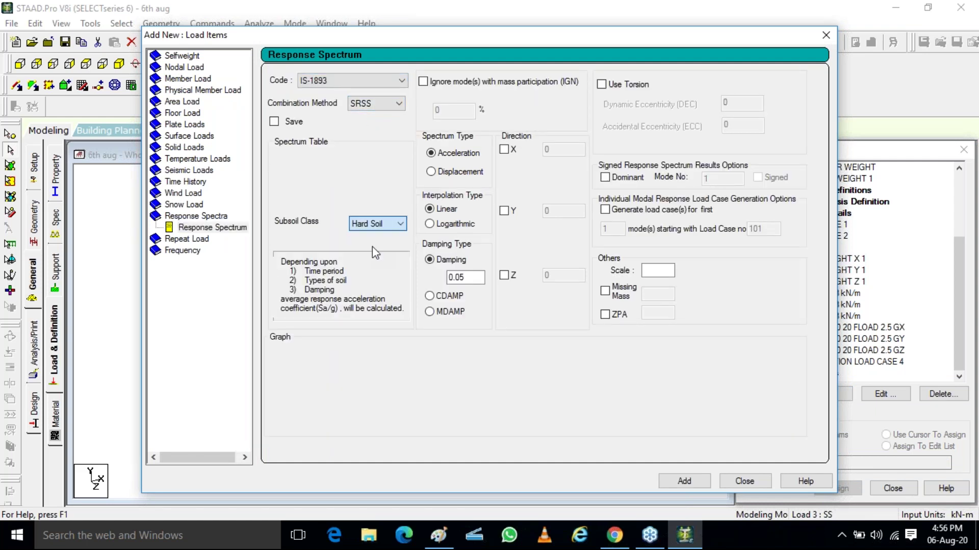
# - Enable the X and Z directions with a factor of 0.036 each and add the hard-soil SRSS spectrum to load case 3
pyautogui.click(505, 150)
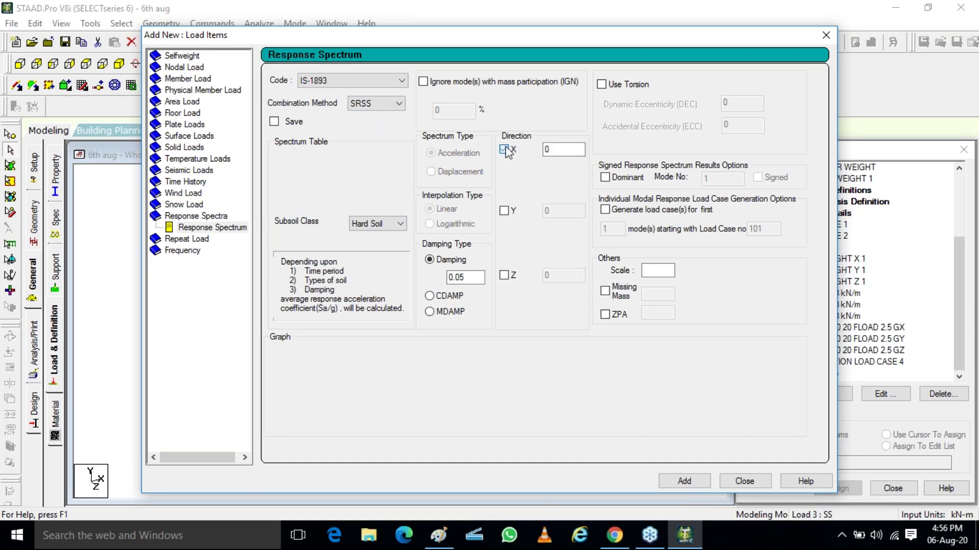
pyautogui.write('.')
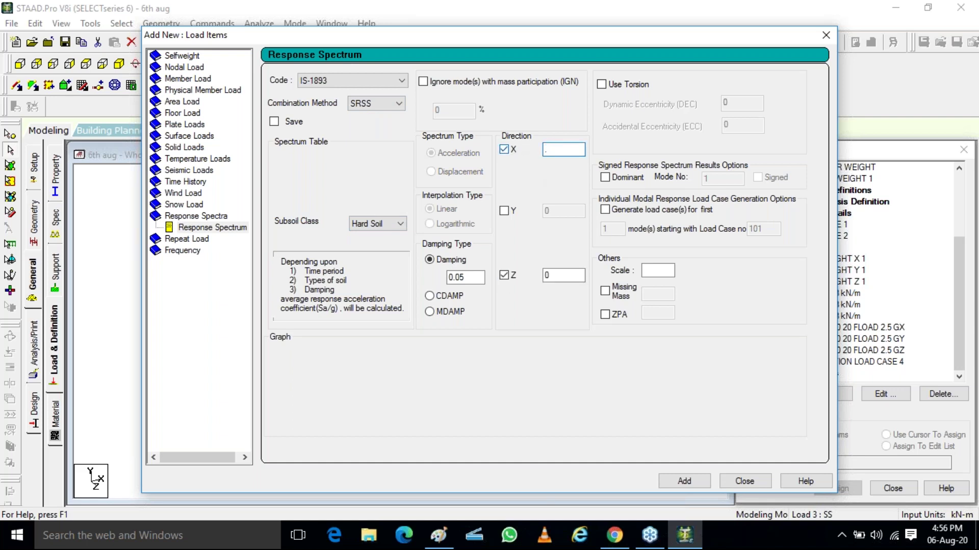
pyautogui.write('036')
pyautogui.click(565, 275)
pyautogui.write('.')
pyautogui.click(677, 481)
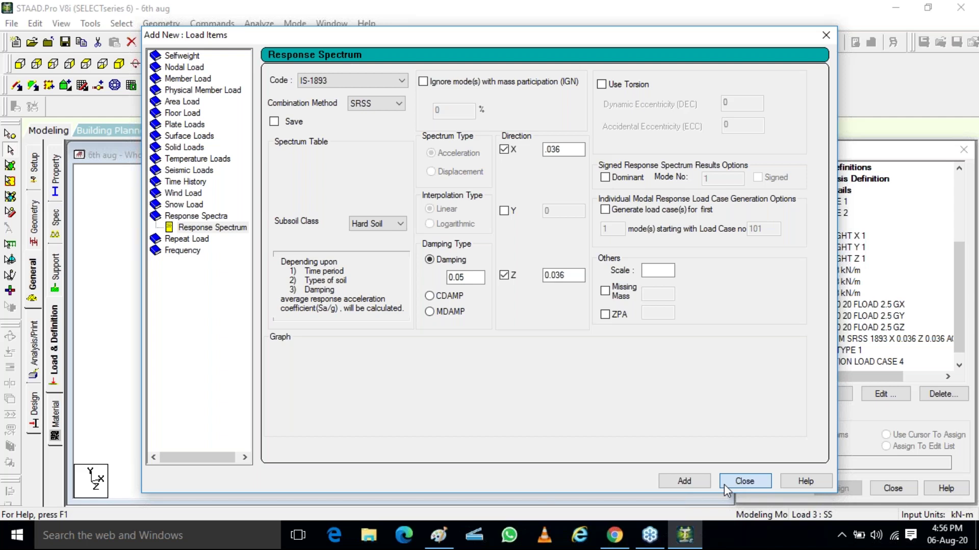
# - Add an SRSS IS-1893 response spectrum for Medium Soil with an X direction factor of 0.036 to load case 3 SS
pyautogui.click(352, 81)
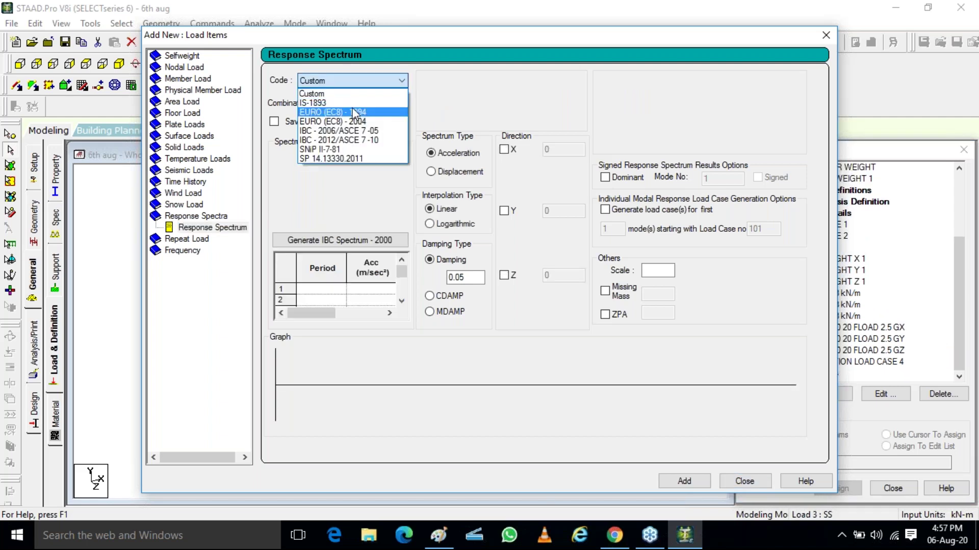
pyautogui.click(347, 103)
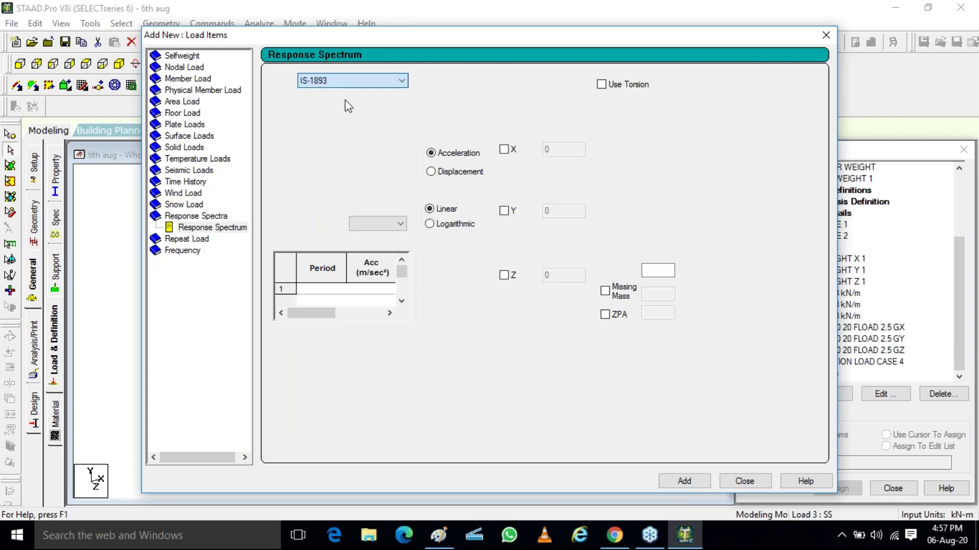
pyautogui.click(377, 223)
pyautogui.click(380, 255)
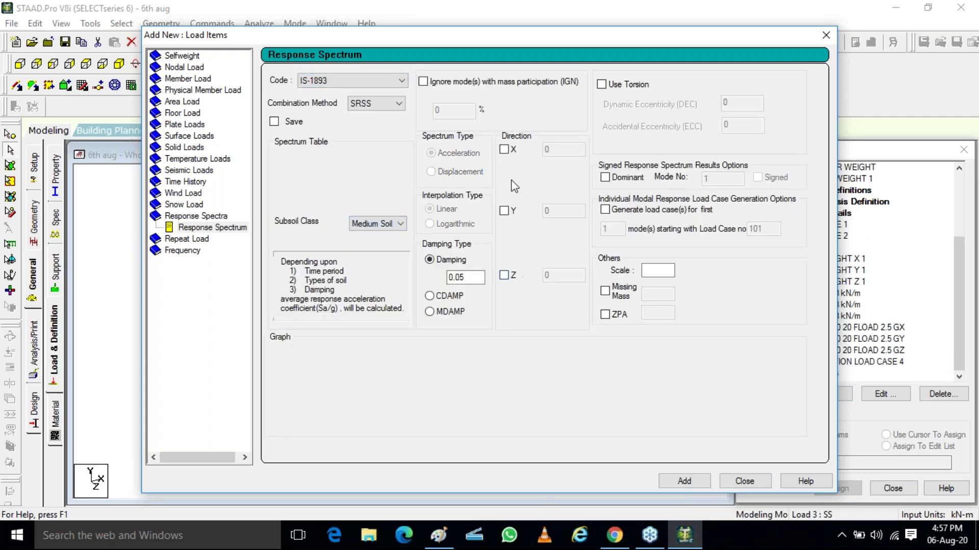
pyautogui.click(508, 147)
pyautogui.moveTo(555, 150); pyautogui.dragTo(533, 150)
pyautogui.write('.36')
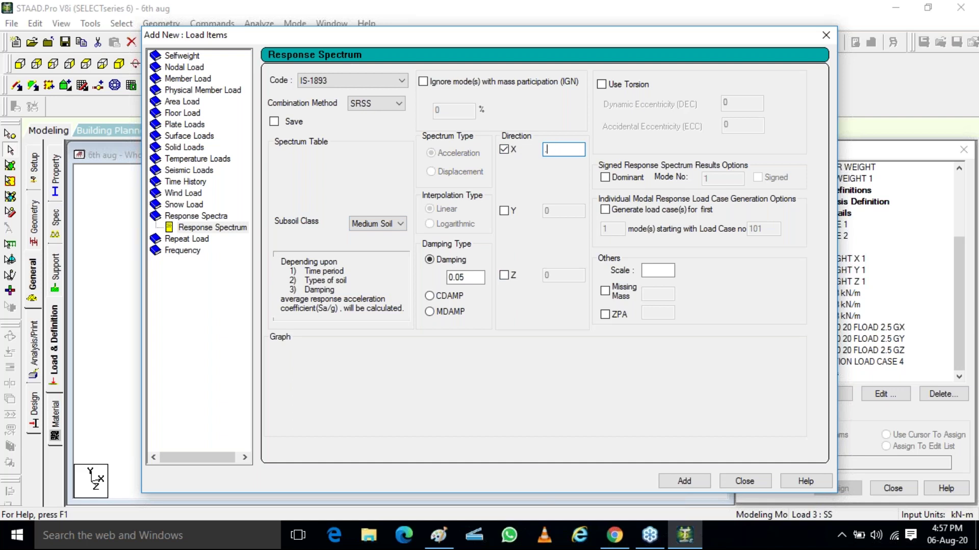
pyautogui.click(666, 480)
pyautogui.click(757, 480)
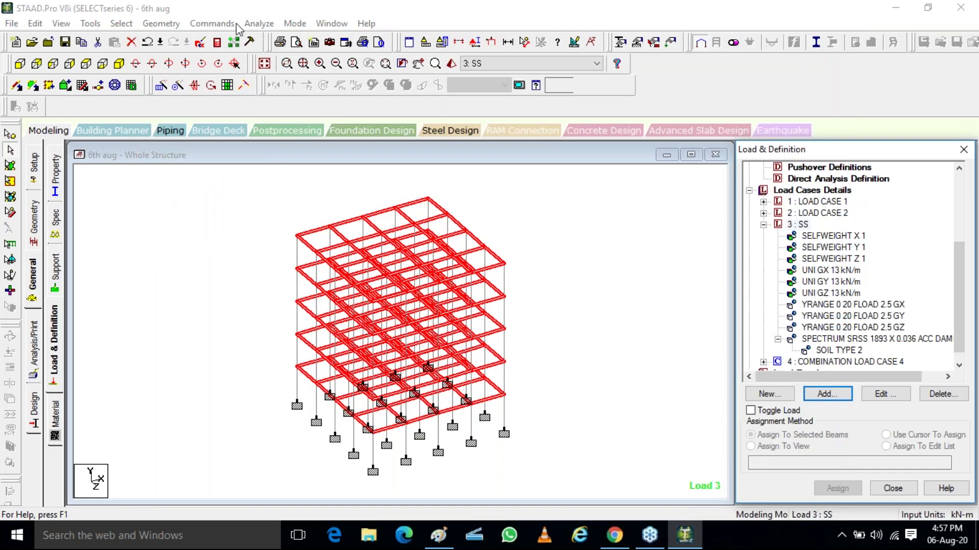
# - Save the modified structure and run the analysis of the 6th aug model
pyautogui.click(12, 24)
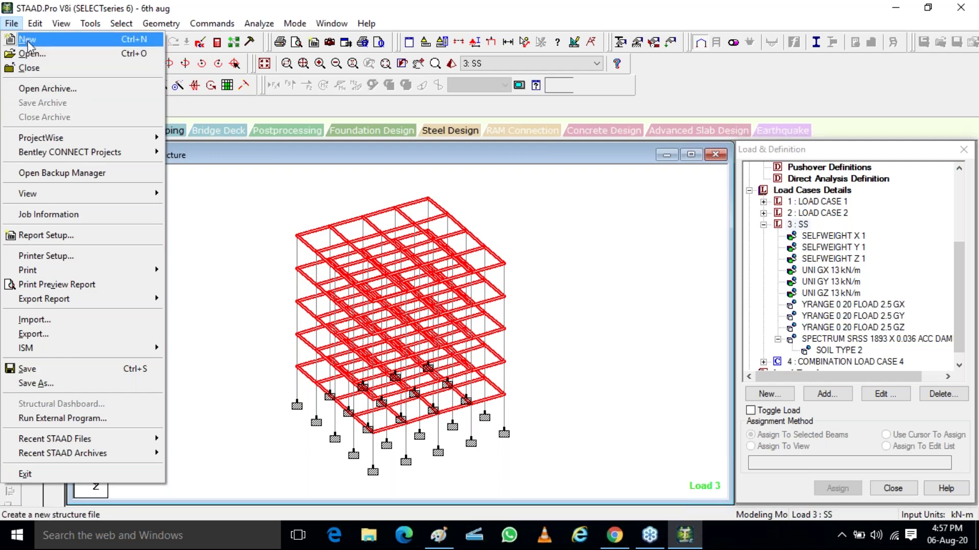
pyautogui.click(25, 1)
pyautogui.click(66, 47)
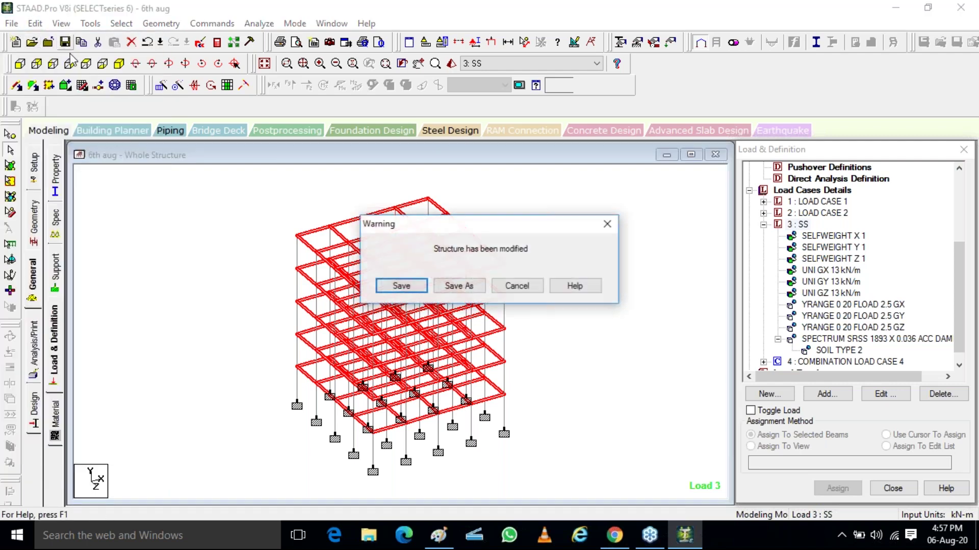
pyautogui.click(384, 287)
pyautogui.click(270, 23)
pyautogui.click(291, 40)
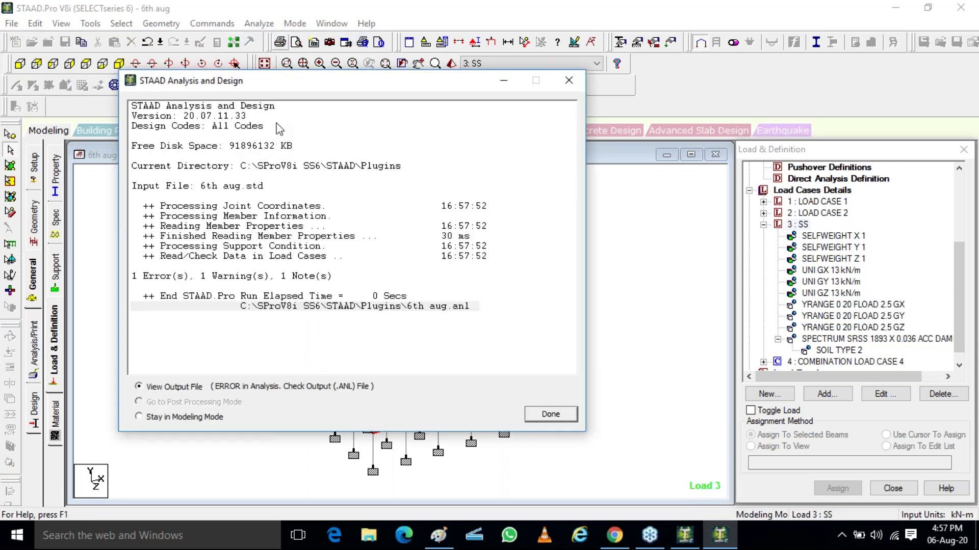
# - Open the analysis output file, examine the reported error and the output around it, and close the output viewer
pyautogui.click(536, 423)
pyautogui.scroll(-5, 383, 288)
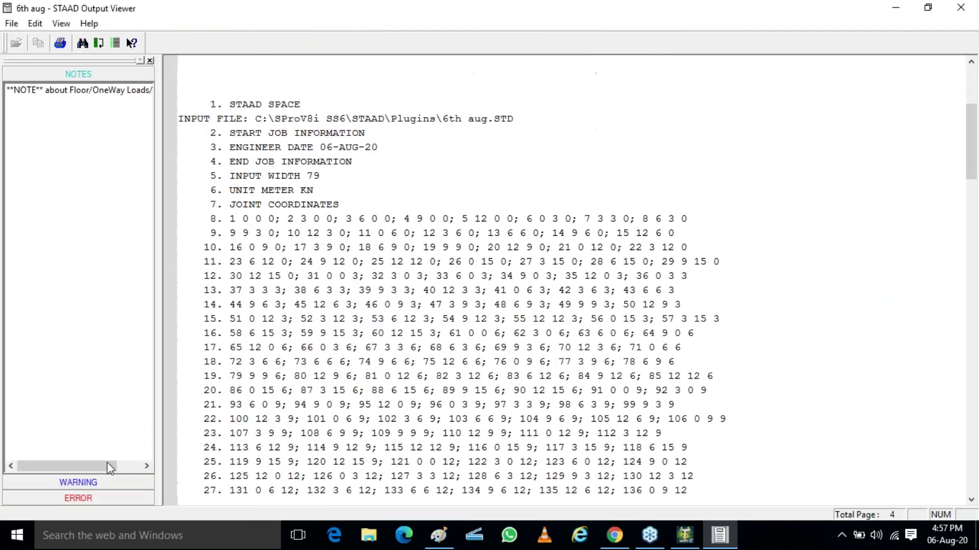
pyautogui.click(74, 498)
pyautogui.click(88, 124)
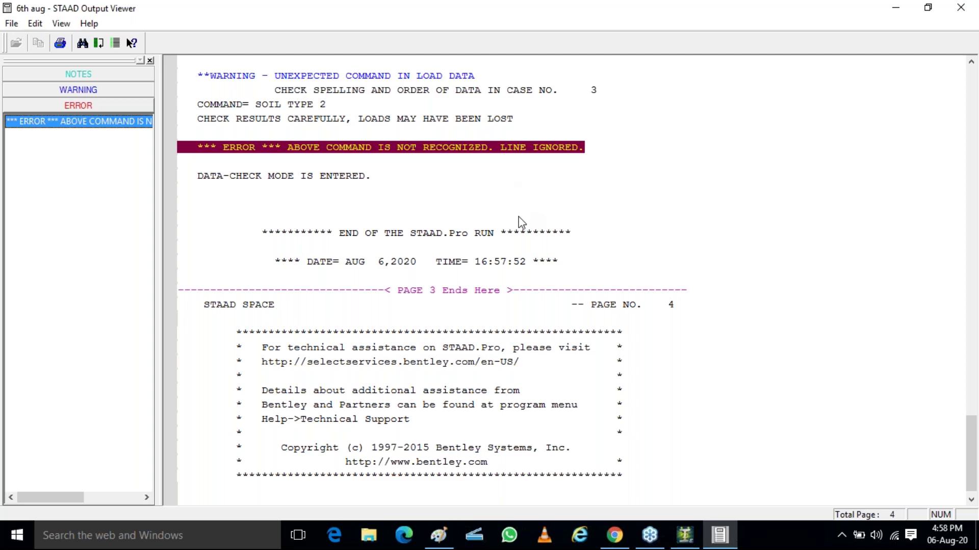
pyautogui.scroll(10, 494, 258)
pyautogui.scroll(18, 413, 240)
pyautogui.scroll(8, 409, 227)
pyautogui.click(963, 8)
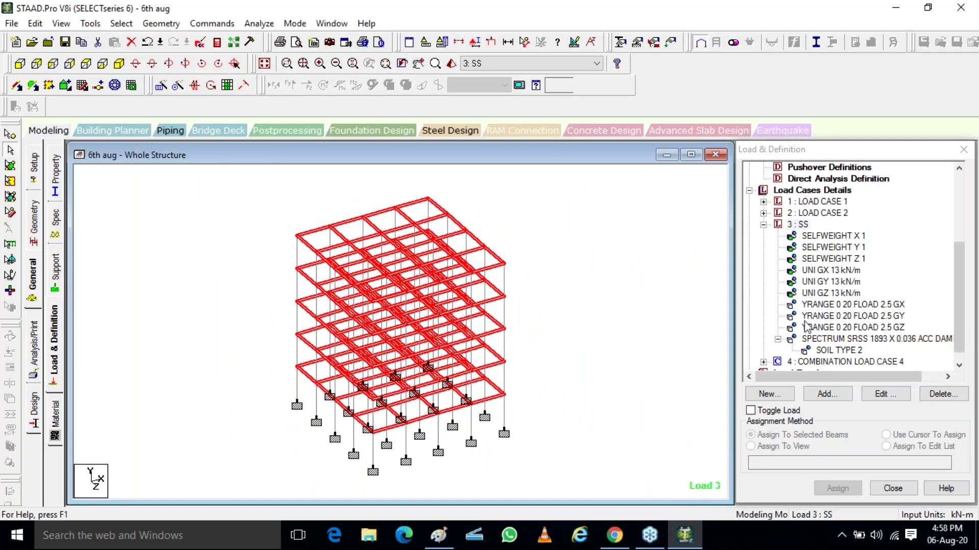
# - Review the selfweight and SRSS spectrum items of load case 3 SS in the load list
pyautogui.click(816, 249)
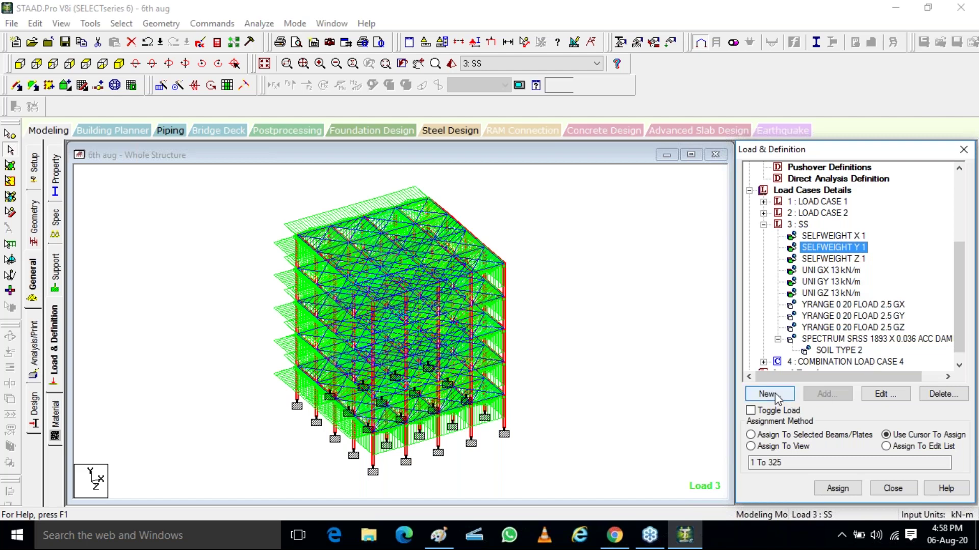
pyautogui.scroll(-1, 828, 291)
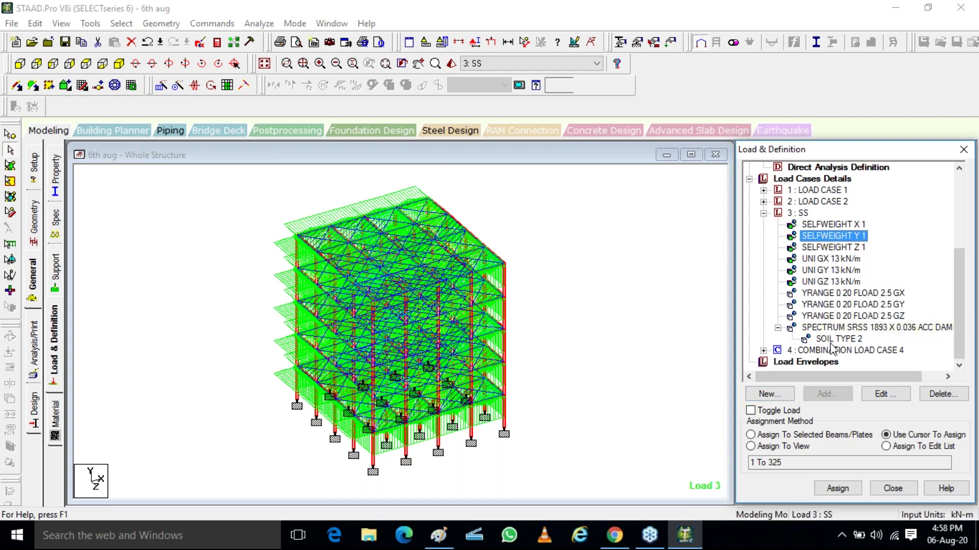
pyautogui.click(829, 328)
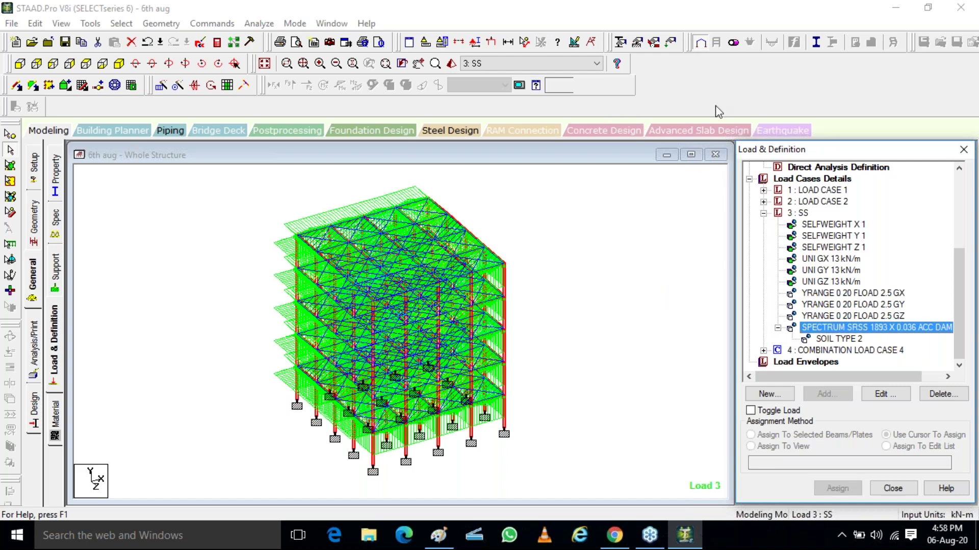
pyautogui.click(971, 53)
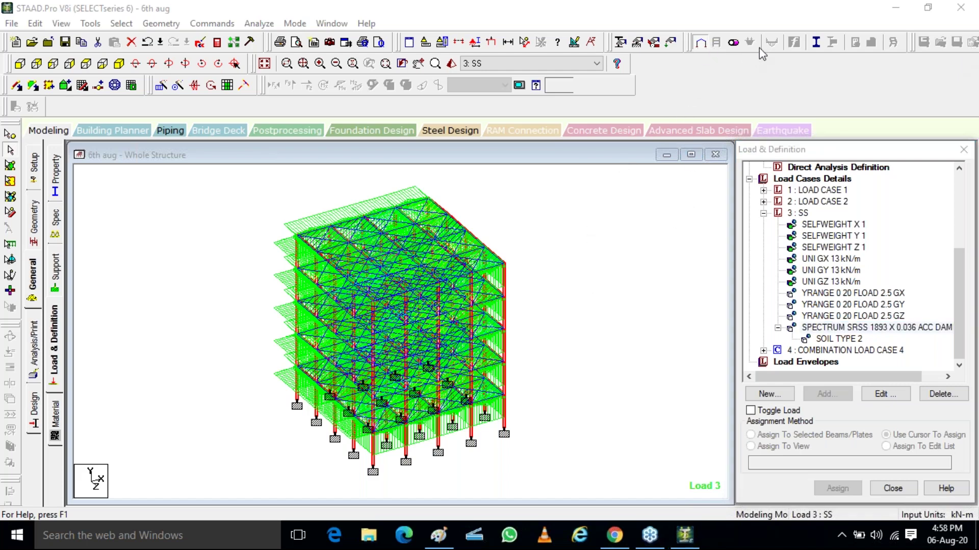
pyautogui.click(813, 224)
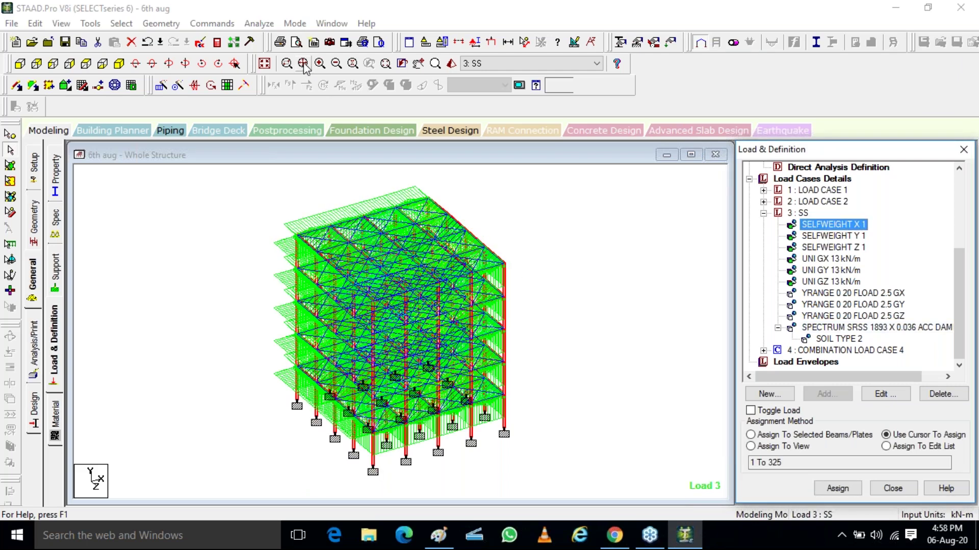
# - Open the 6th aug.std command file in the editor, examine the load definitions up to LOAD 3, and minimize the editor
pyautogui.click(204, 46)
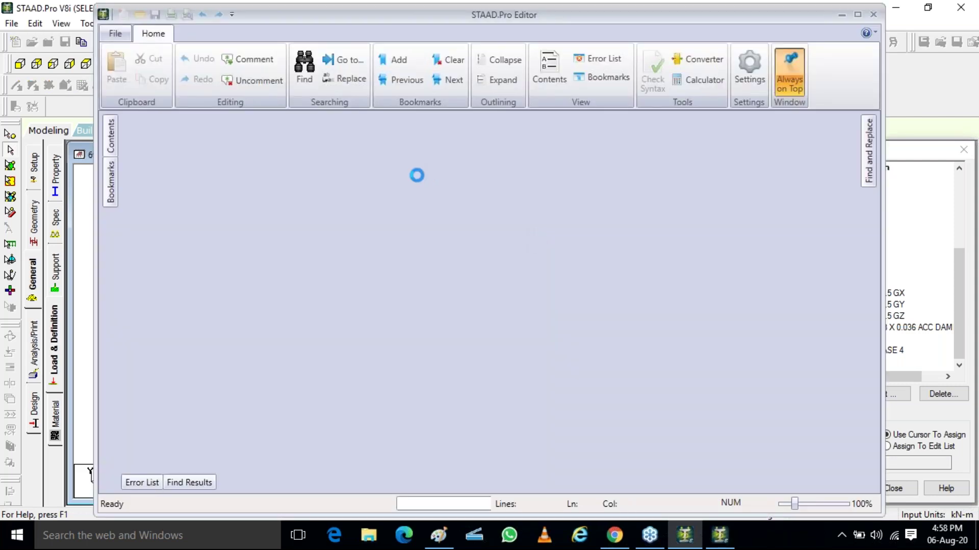
pyautogui.scroll(-9, 477, 343)
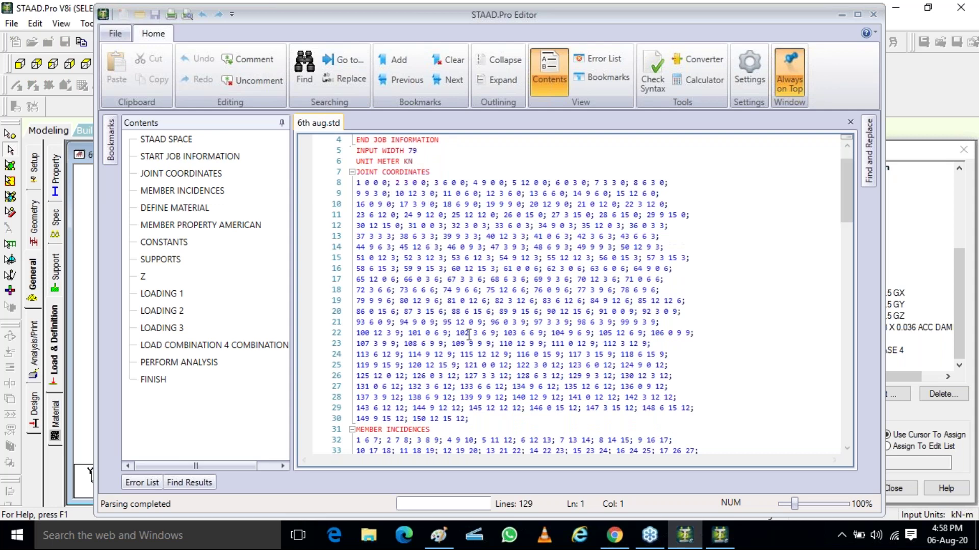
pyautogui.scroll(-18, 477, 342)
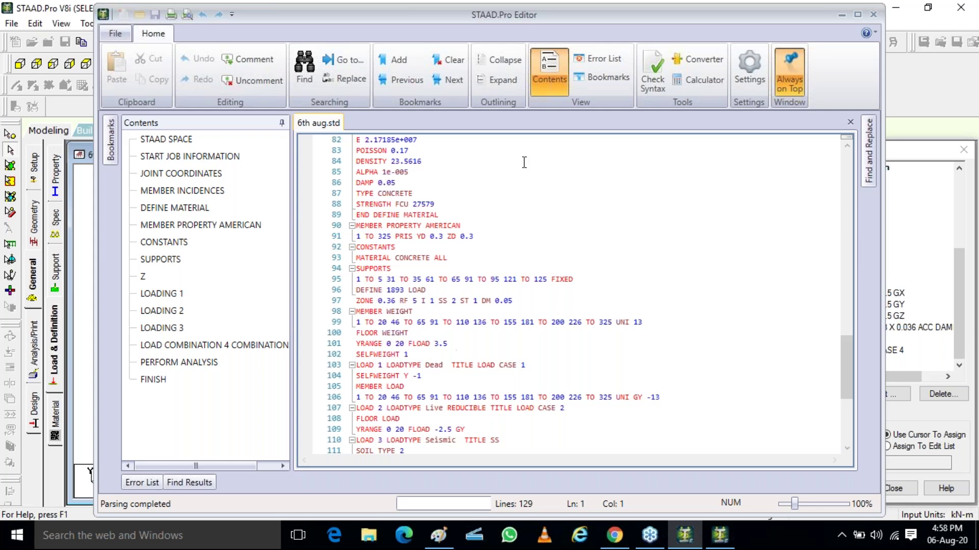
pyautogui.click(842, 15)
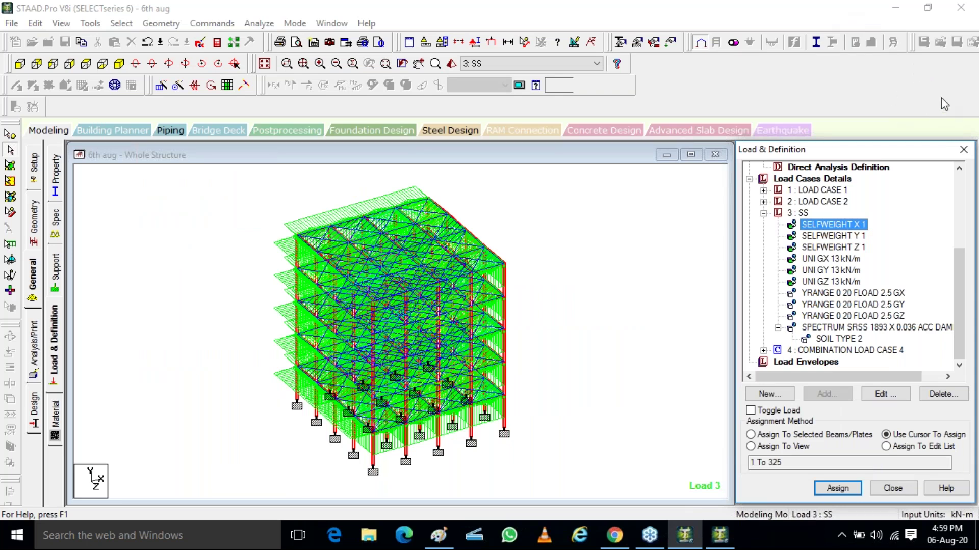
pyautogui.click(962, 49)
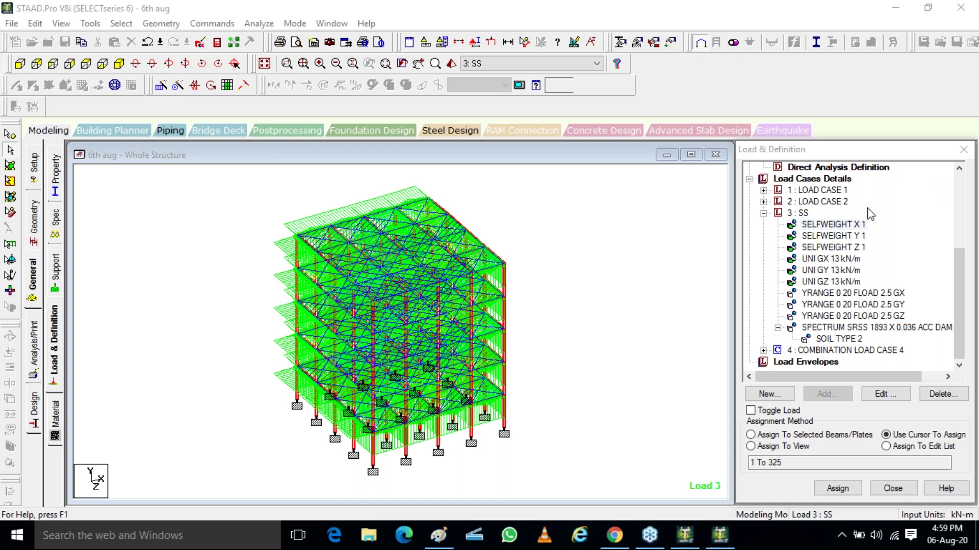
pyautogui.click(571, 230)
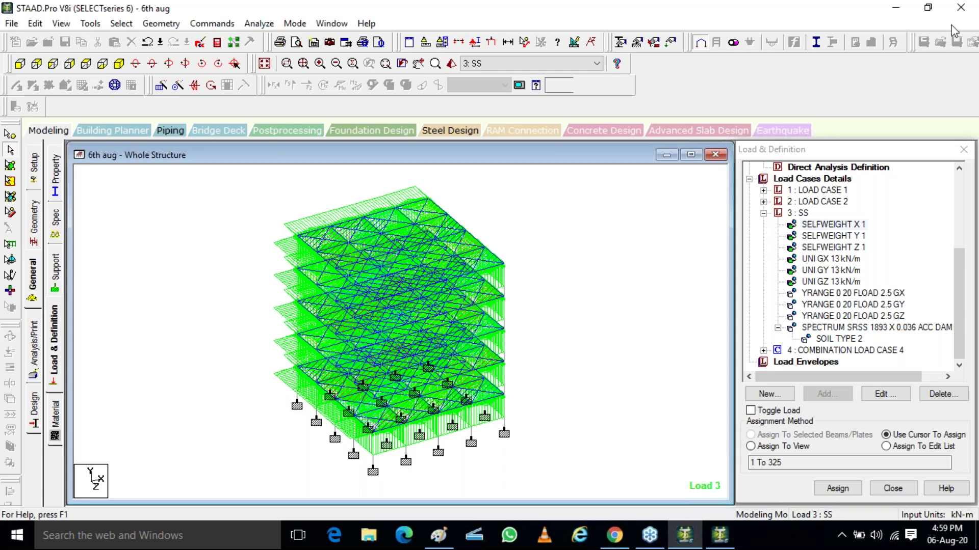
pyautogui.click(968, 24)
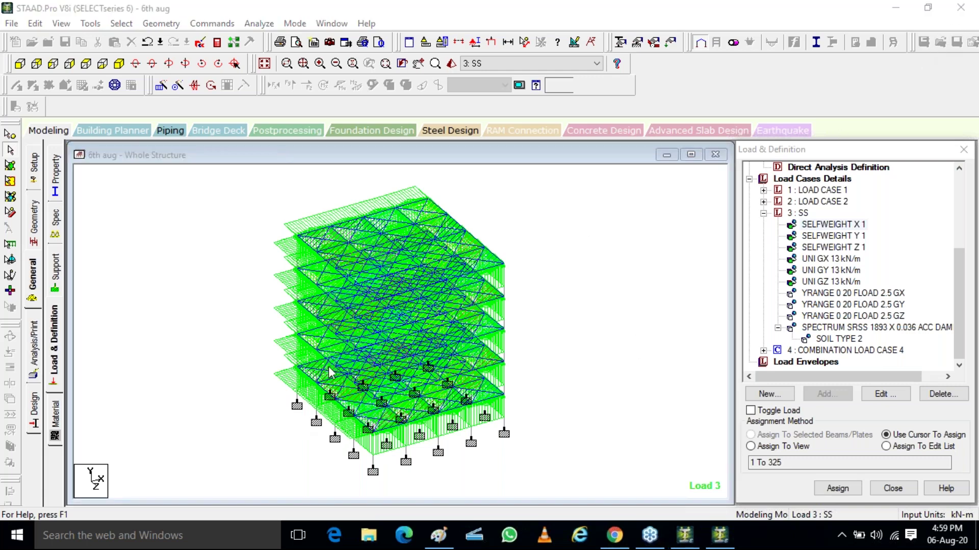